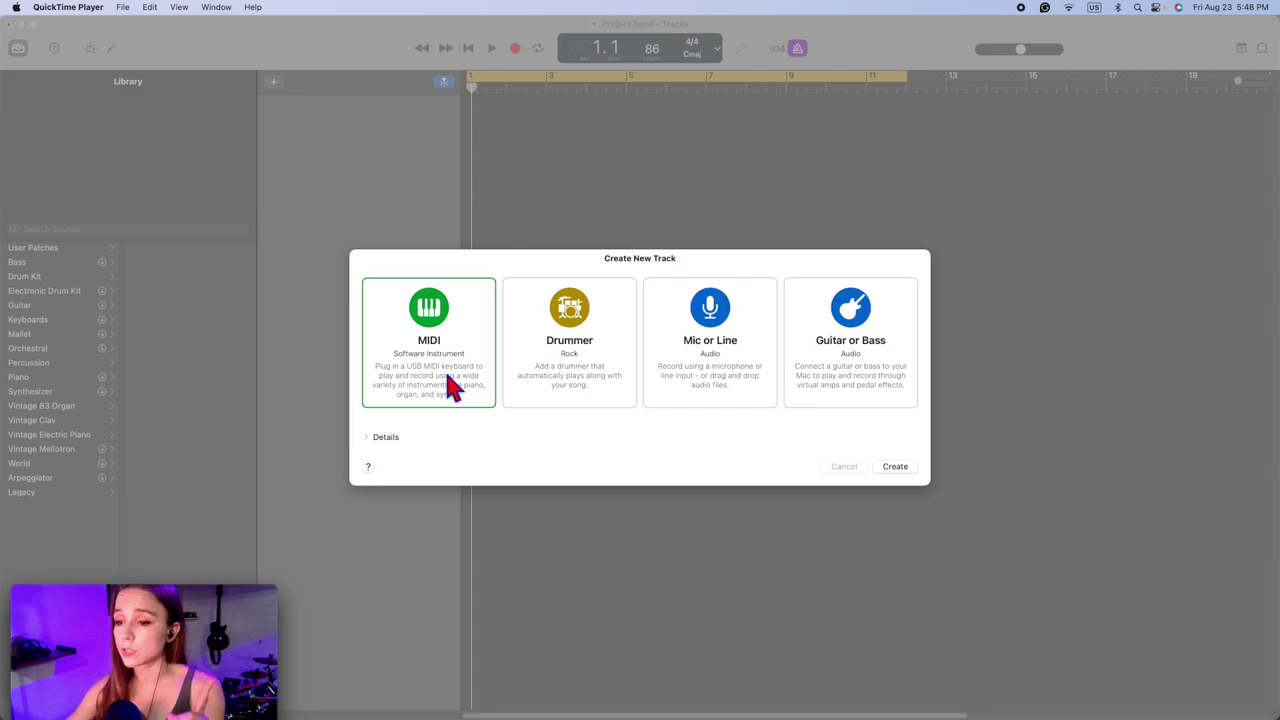
Step: Create a MIDI software instrument track and open the Musical Typing keyboard over the empty tracks area
click(912, 469)
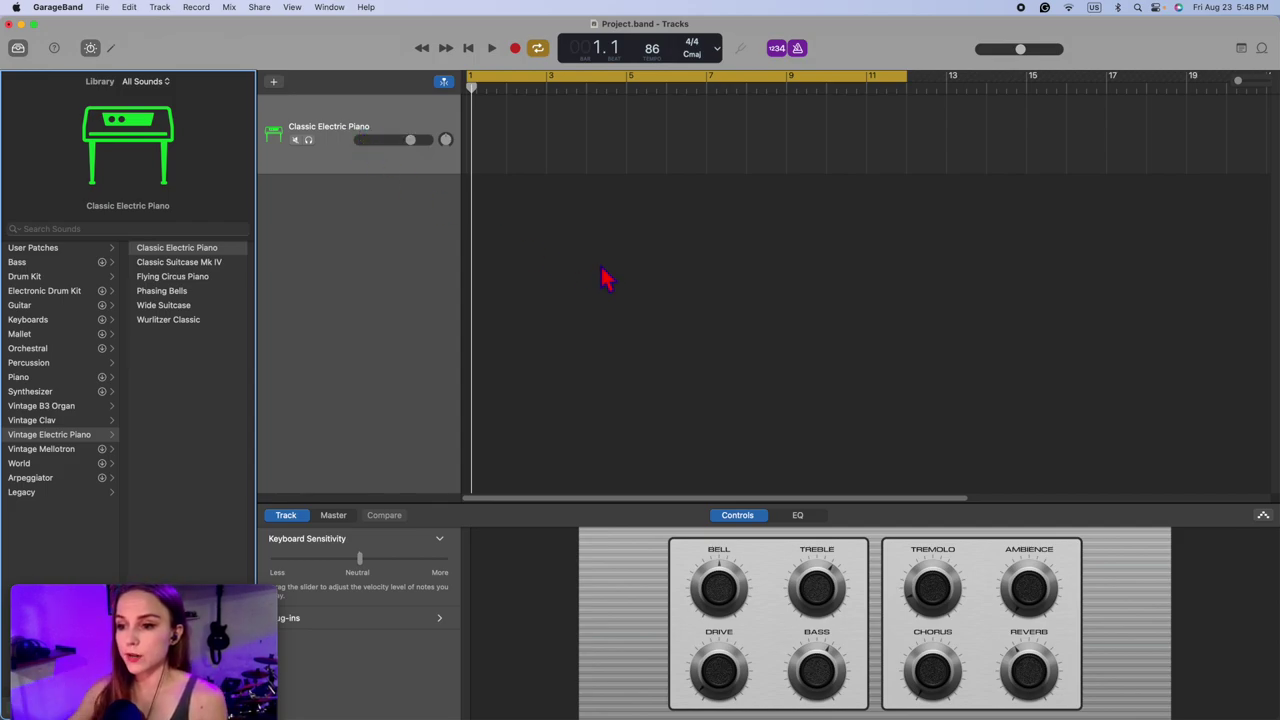
key(super+k)
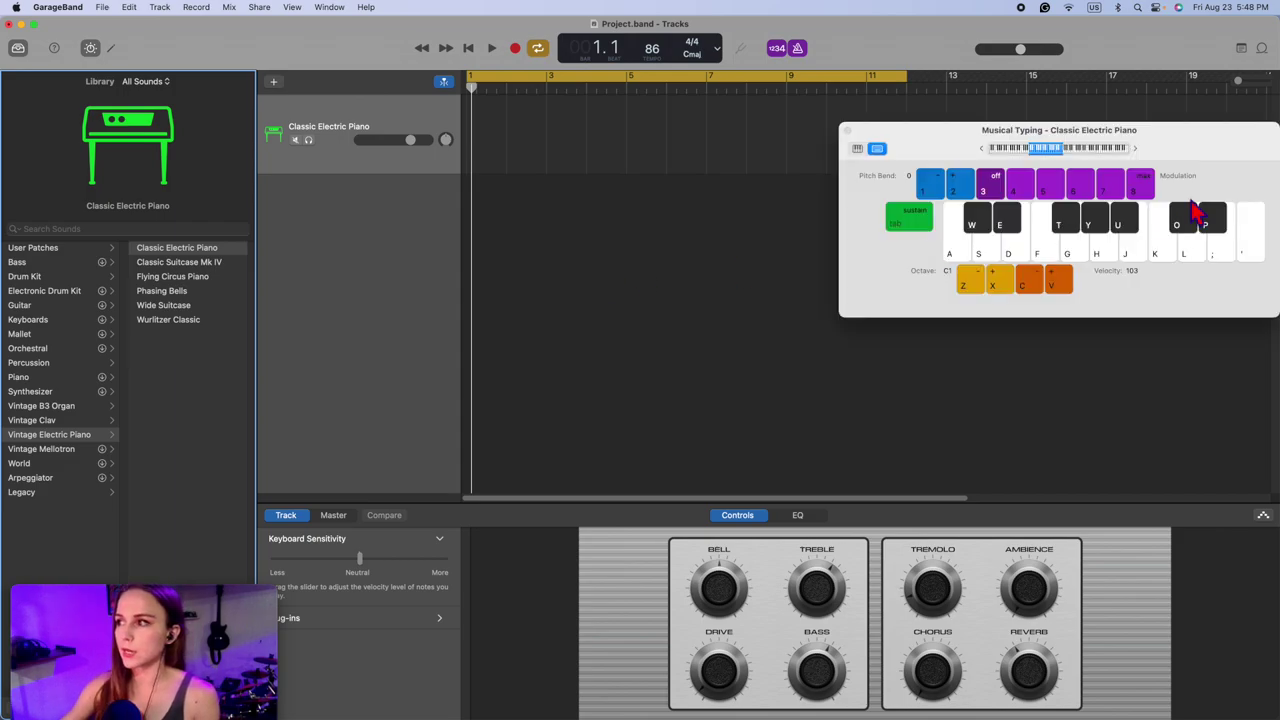
drag(928, 141, 791, 158)
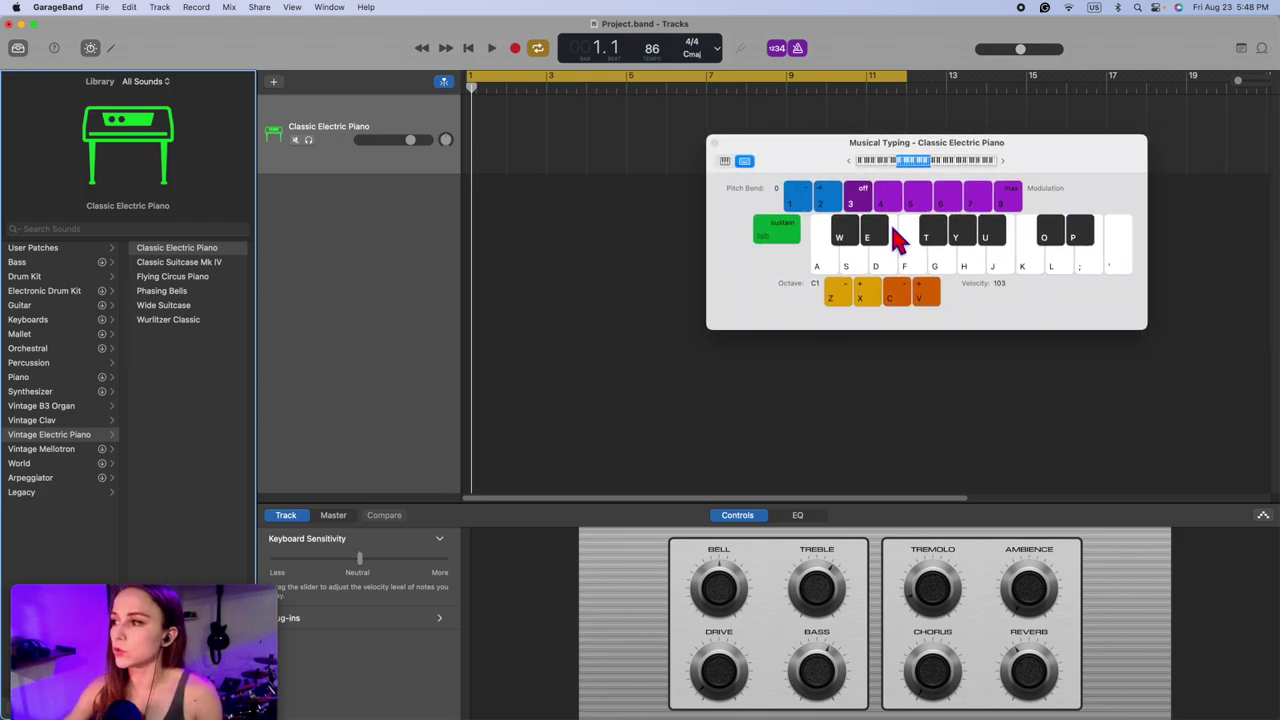
Step: Play test notes with the Classic Electric Piano, raise the octave to C2, and place the Musical Typing window clear of the track
key(a+d)
key(a)
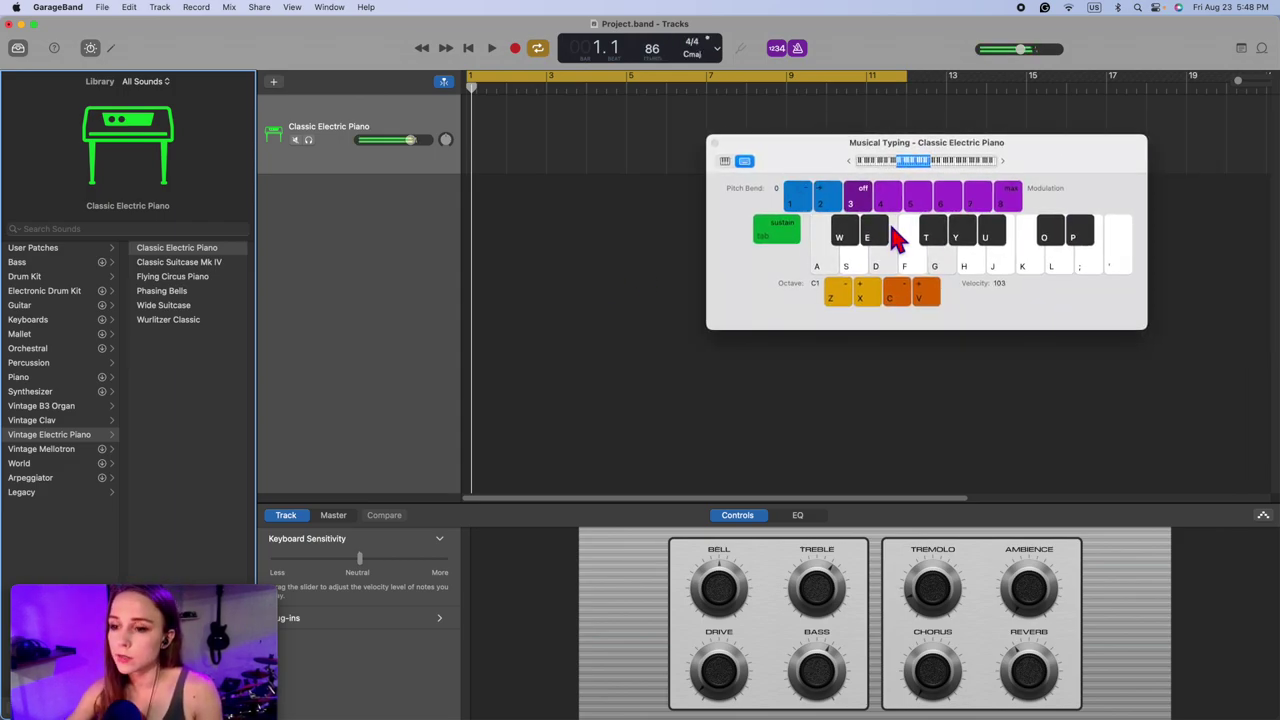
click(428, 158)
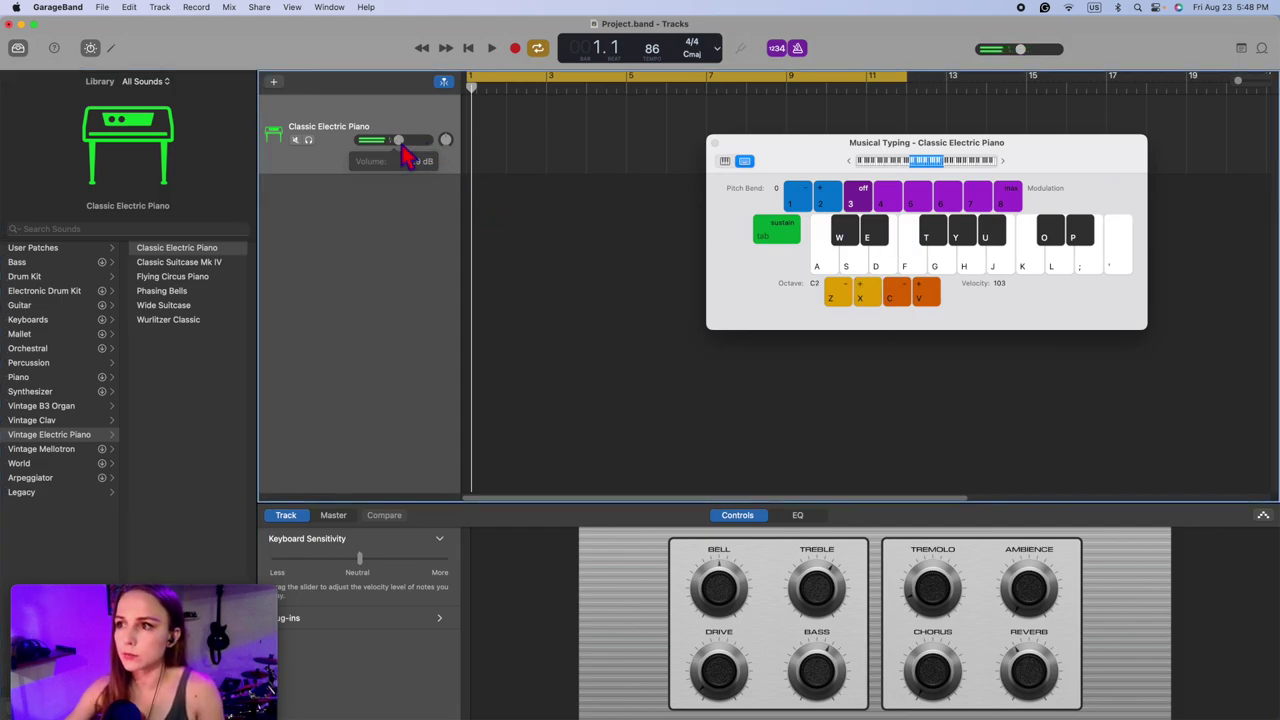
key(x)
key(a)
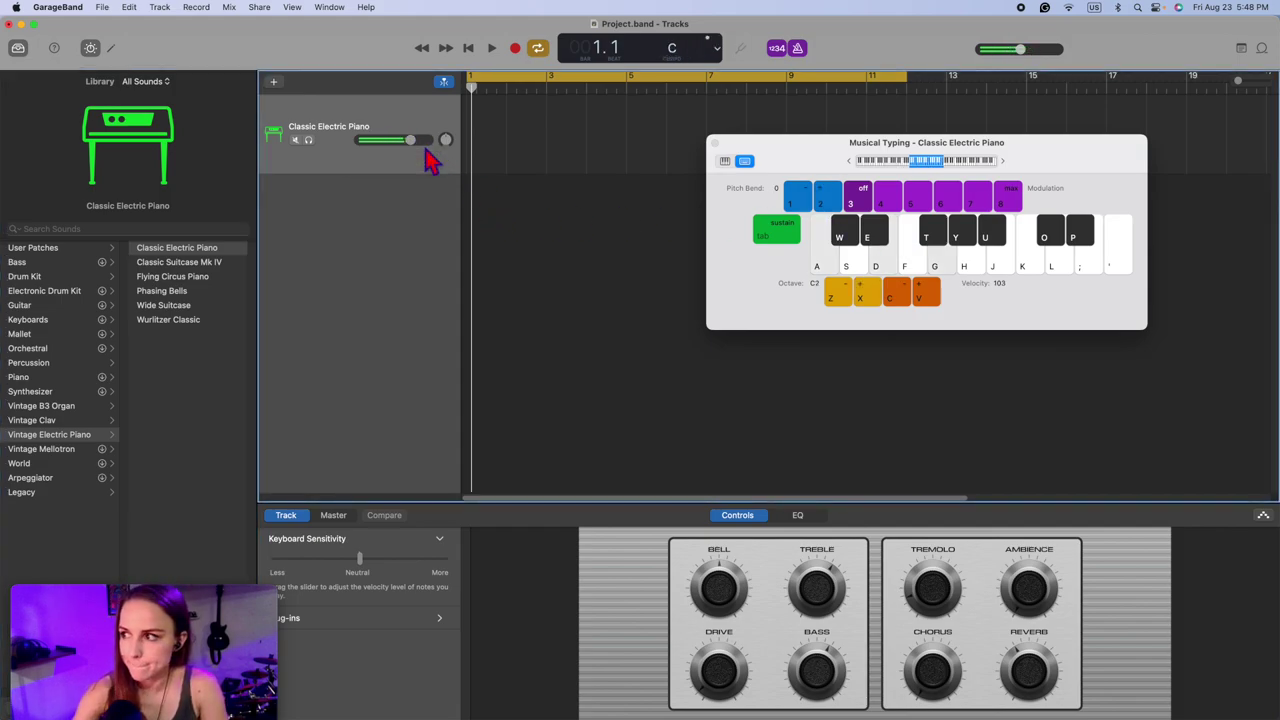
key(a+d)
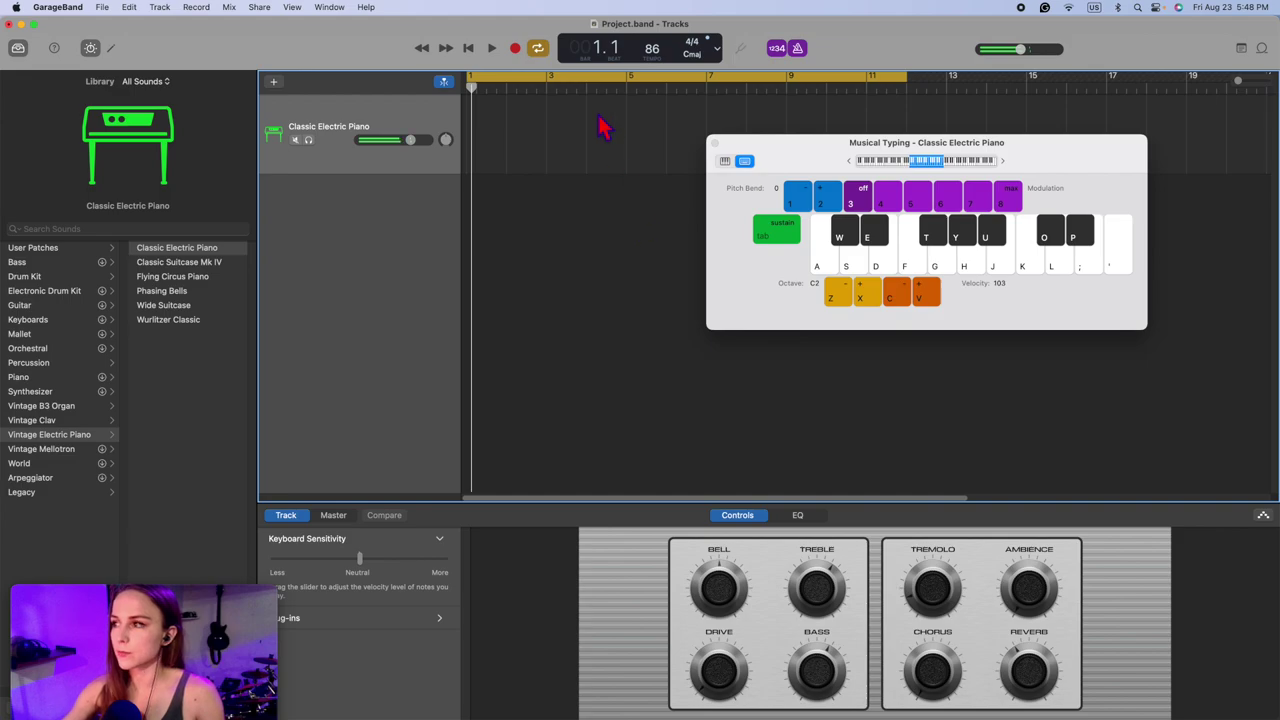
drag(840, 158, 985, 307)
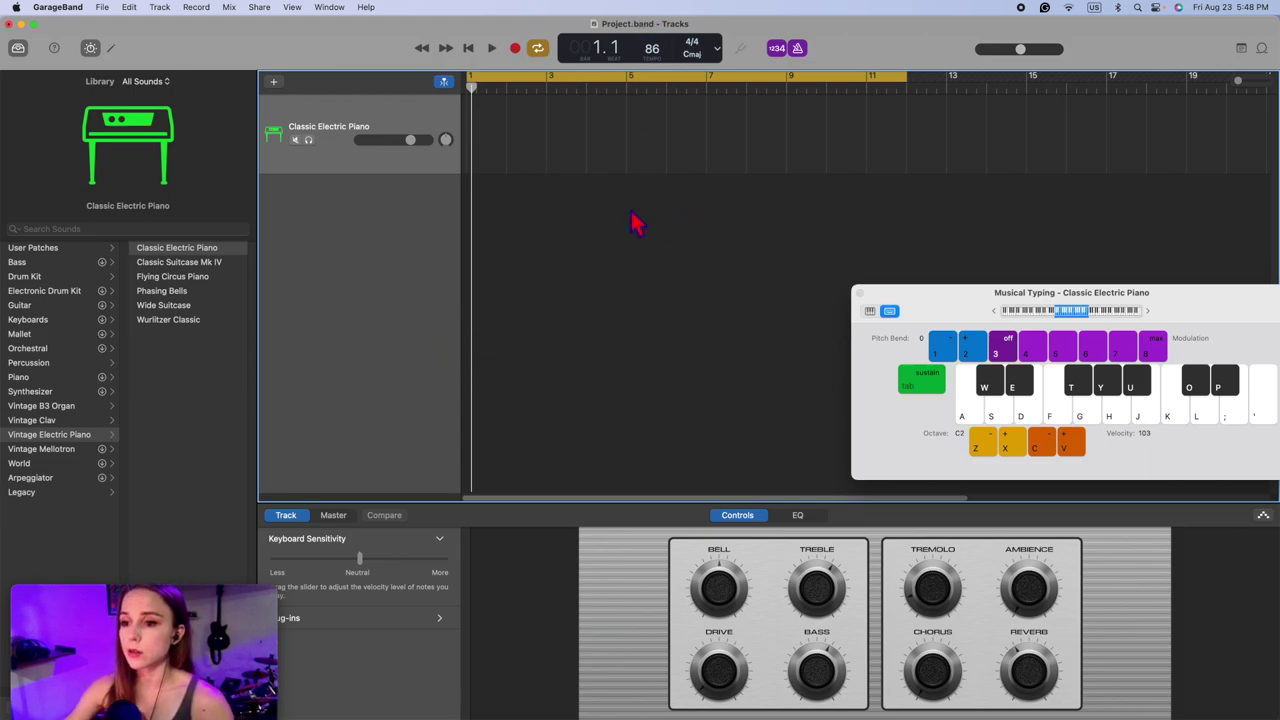
Step: Load the Modern Disco patch from the Electronic Drum Kit sounds onto the track
click(58, 292)
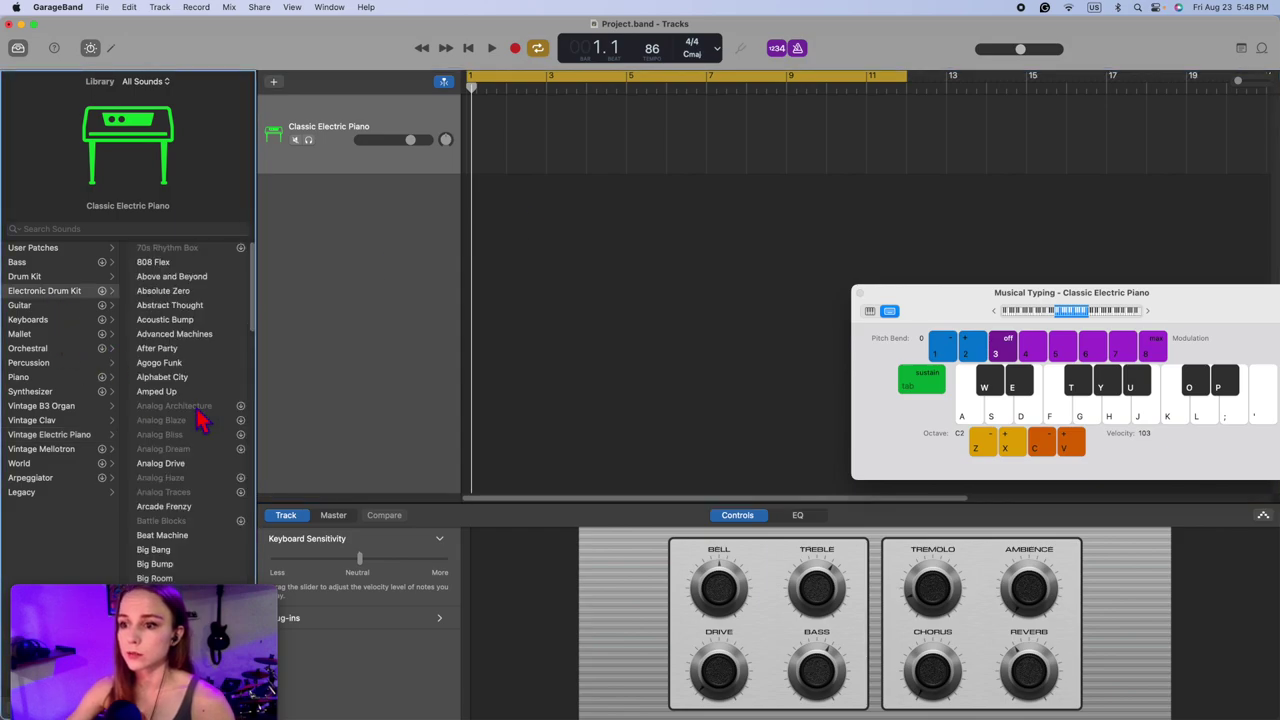
scroll(215, 450, down, 2)
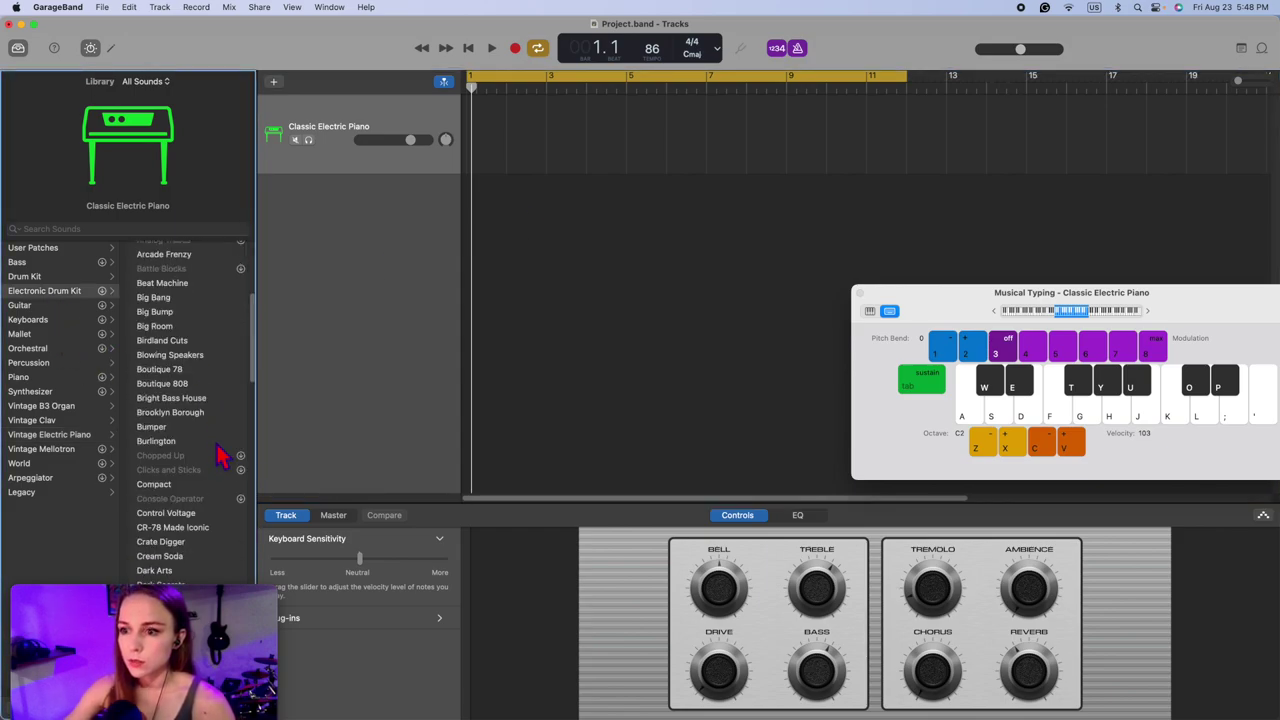
scroll(218, 460, down, 8)
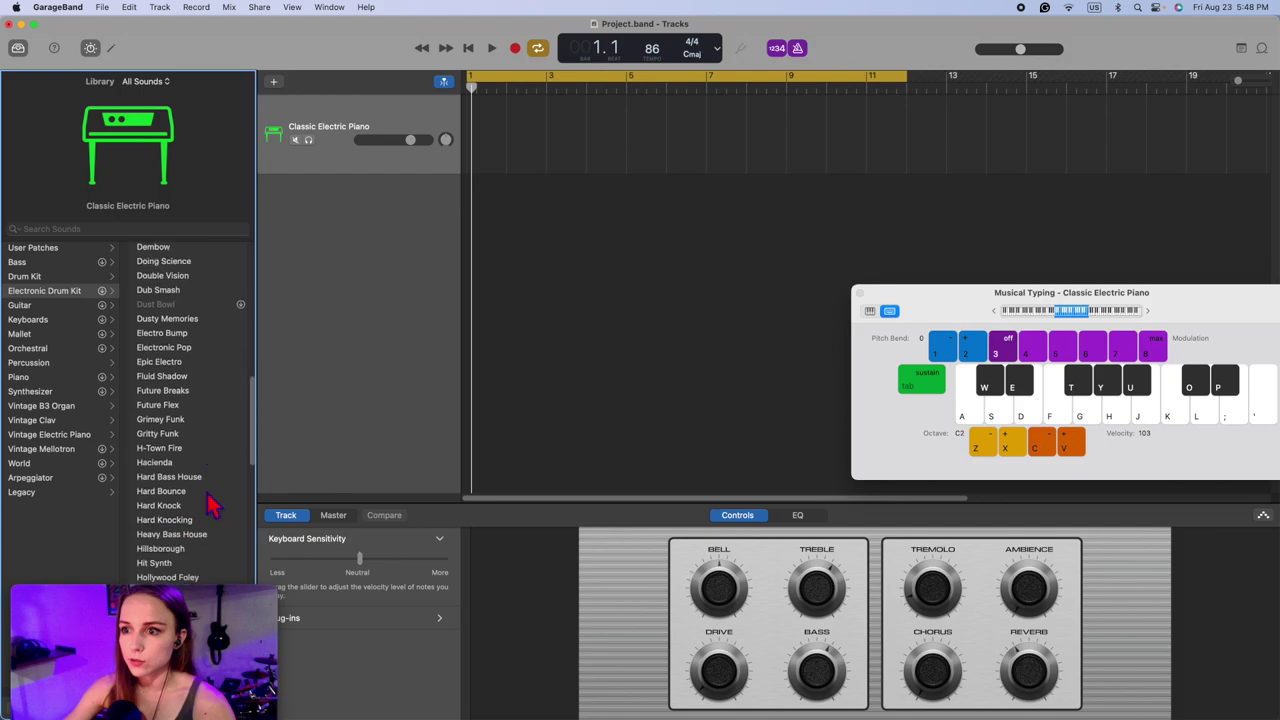
scroll(213, 507, down, 4)
scroll(215, 505, down, 6)
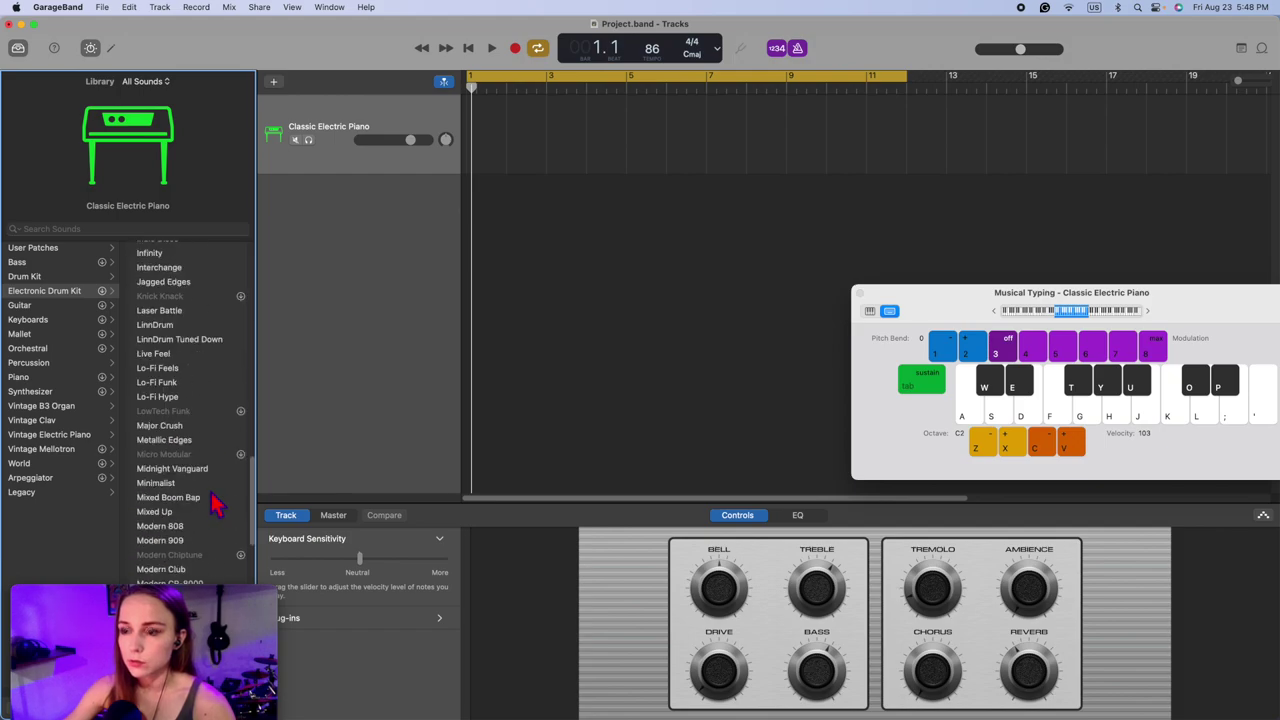
scroll(225, 515, down, 5)
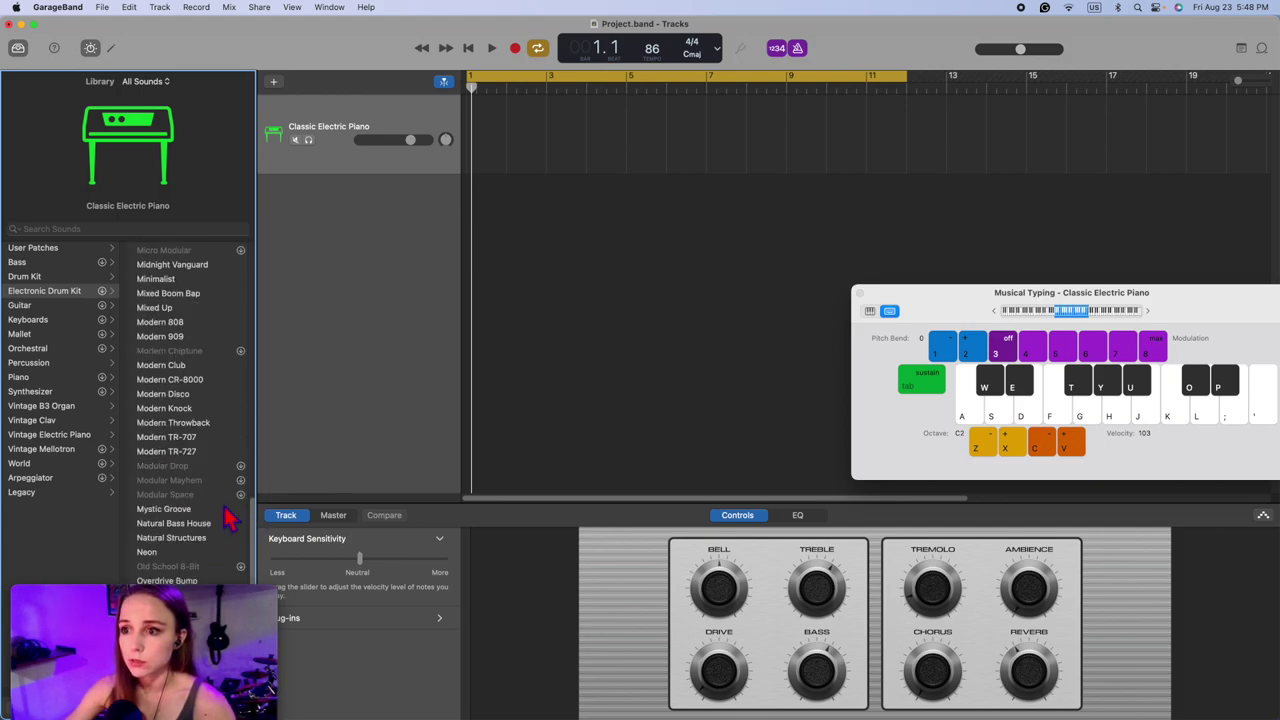
click(201, 397)
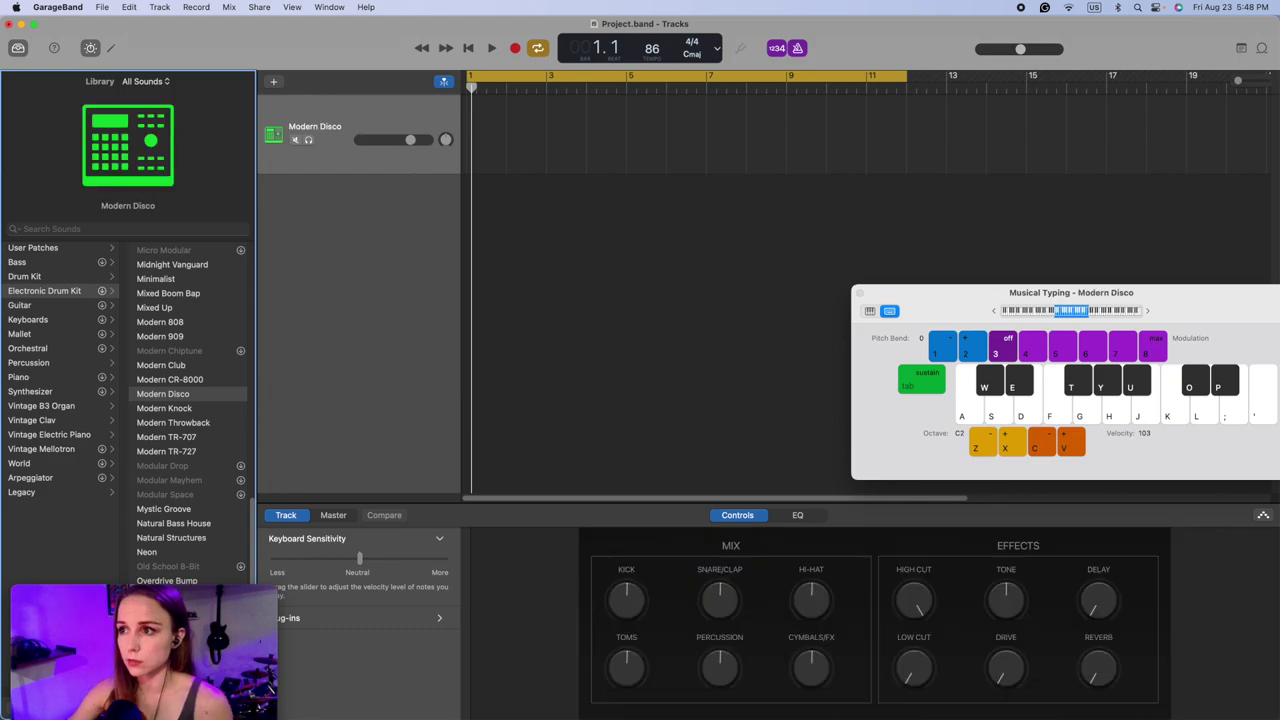
Step: Lower the Modern Disco track's volume and play a note to test the level
drag(410, 140, 388, 140)
click(389, 142)
key(a)
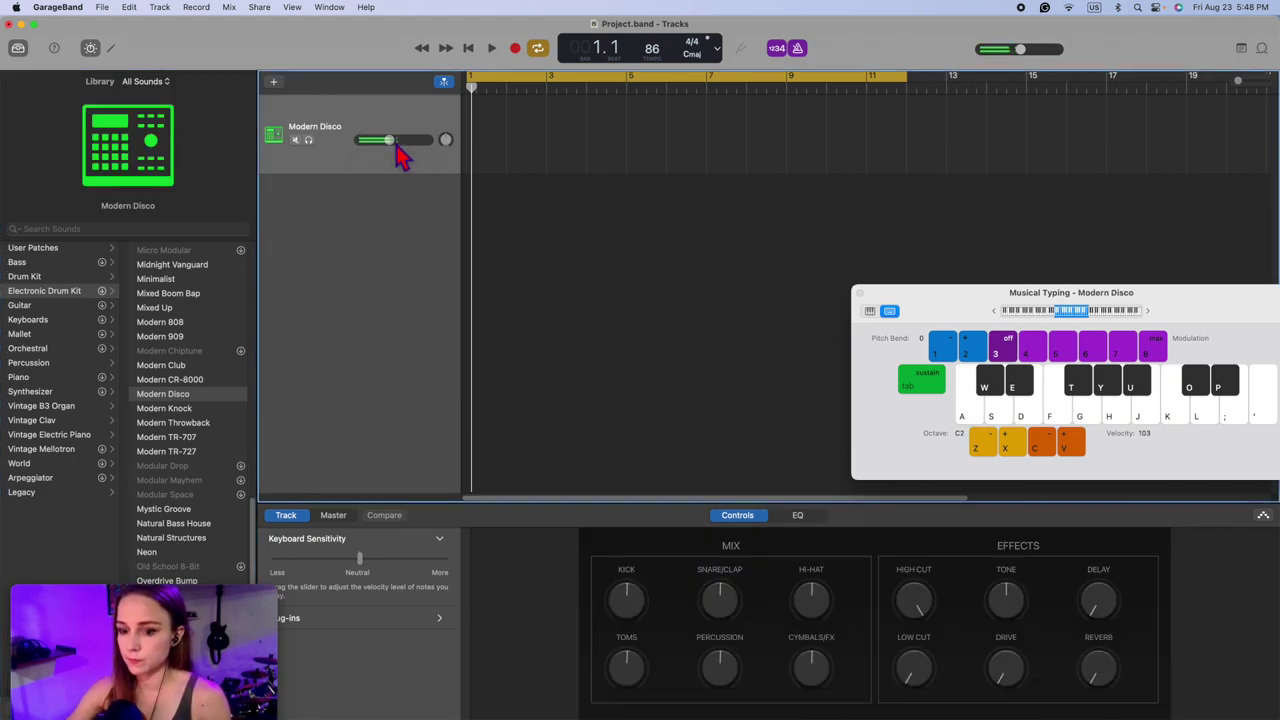
Step: Move the Musical Typing window near the middle of the tracks area and set its octave to C1
drag(982, 311, 668, 300)
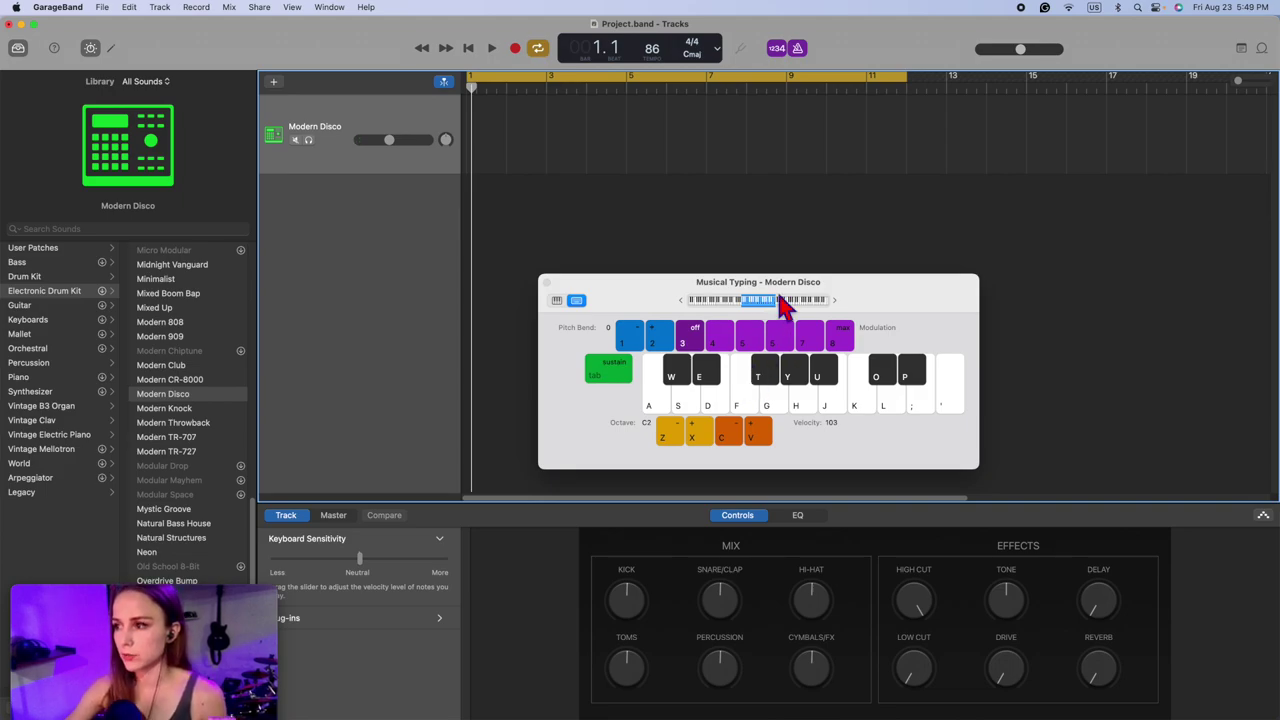
key(z)
key(z)
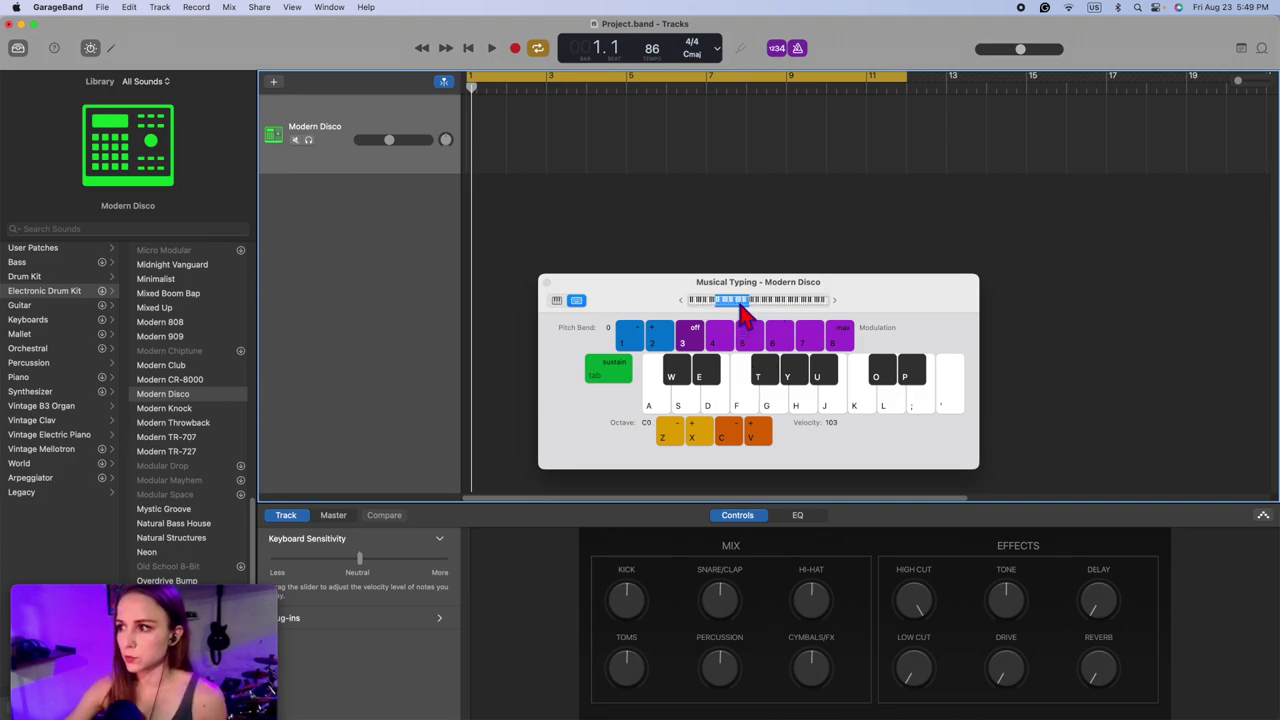
click(697, 440)
key(z)
key(z)
key(z)
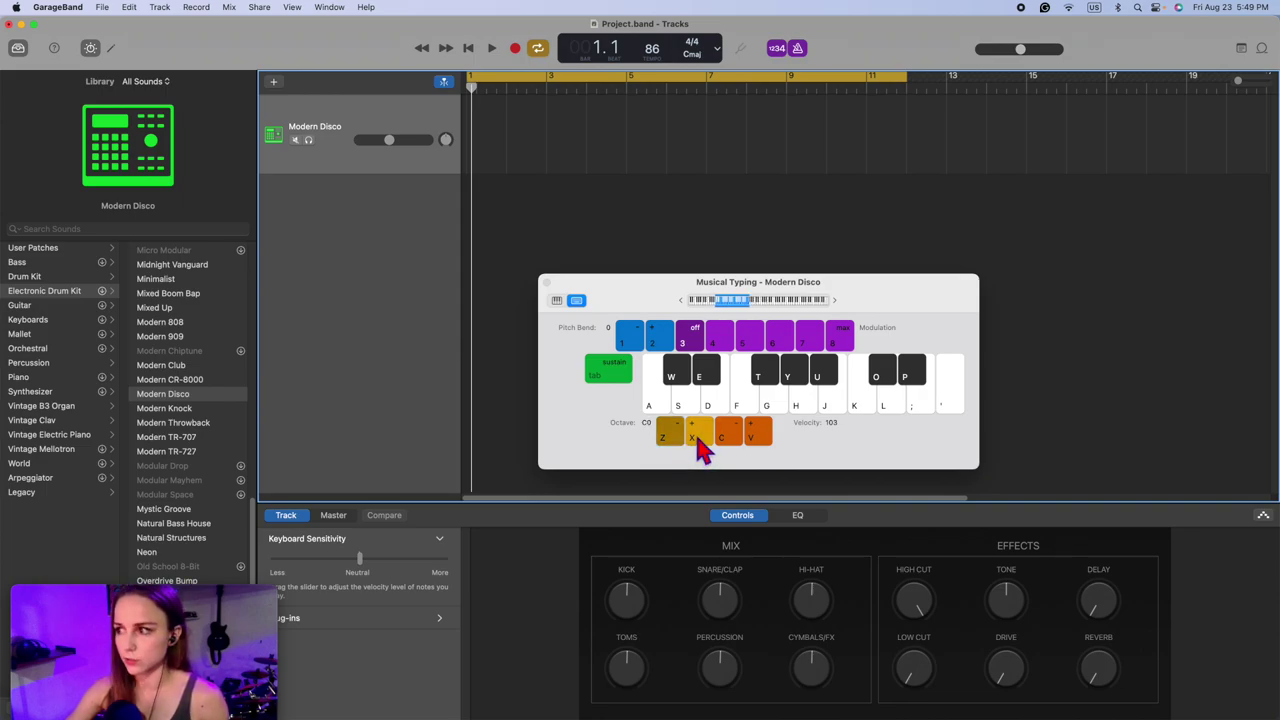
key(x)
key(x)
key(x)
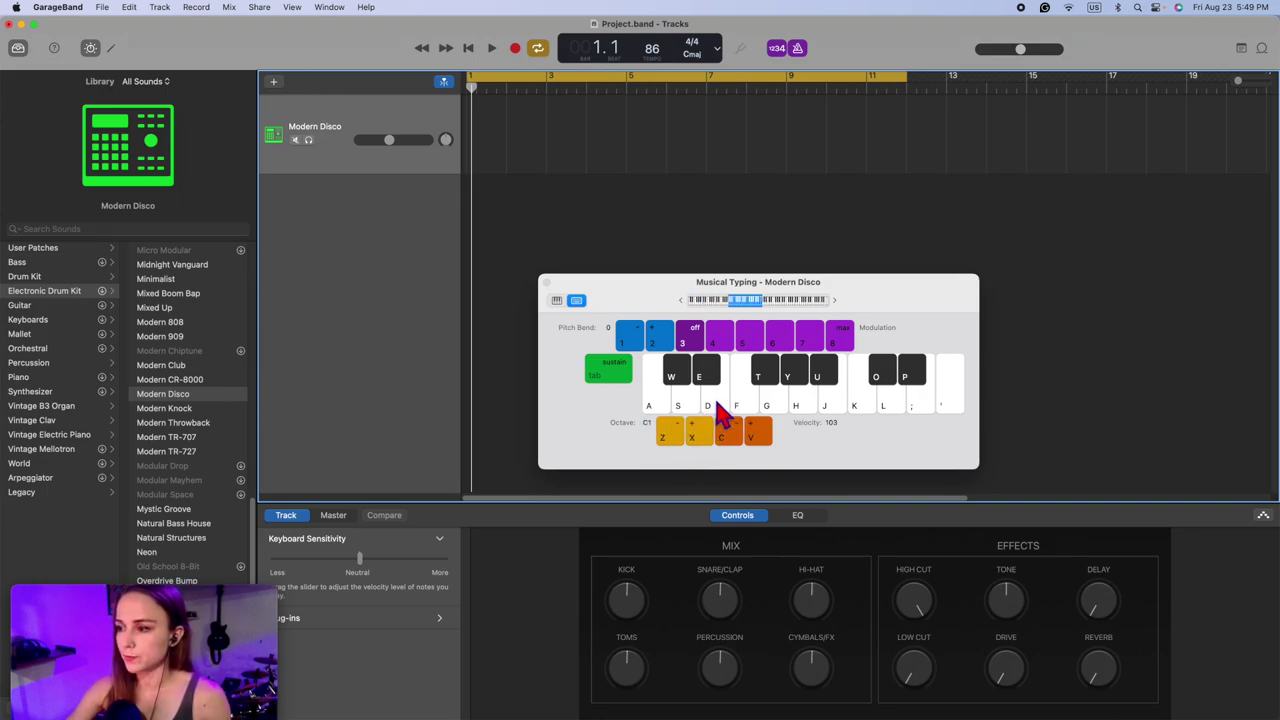
Step: Audition the Modern Disco drum sounds across the C1 octave range
click(660, 407)
click(786, 402)
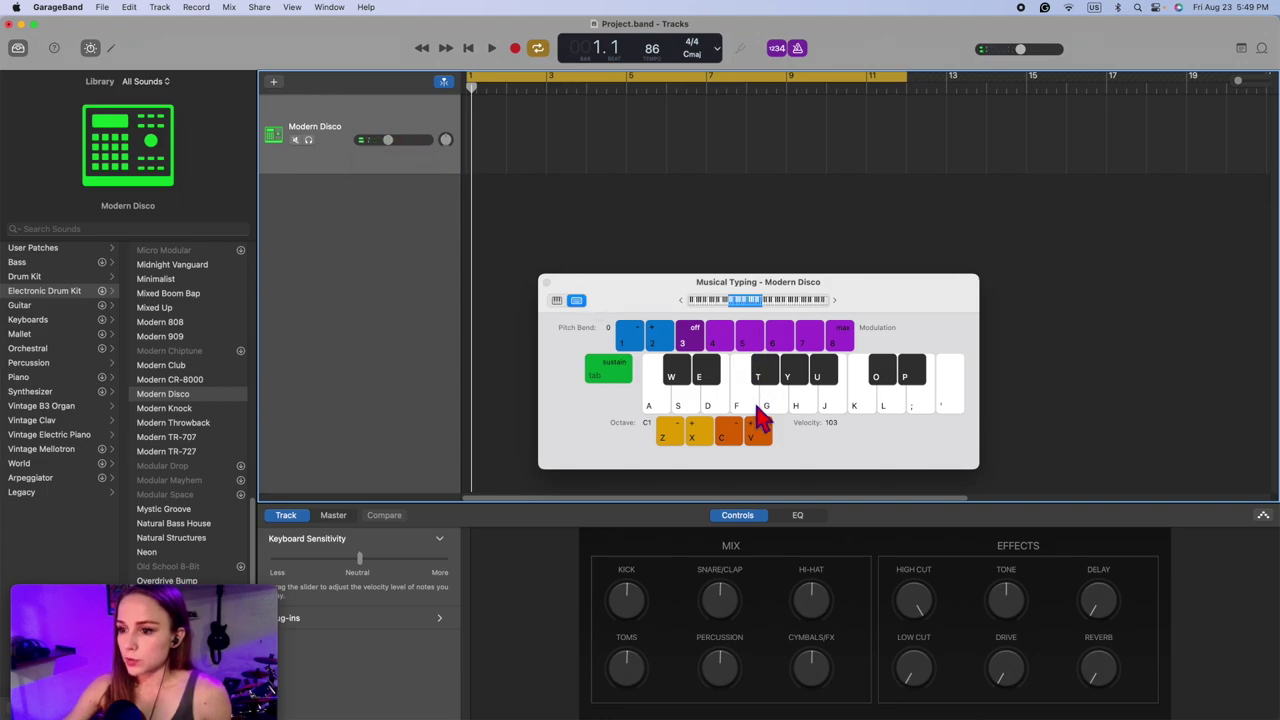
key(z)
key(x)
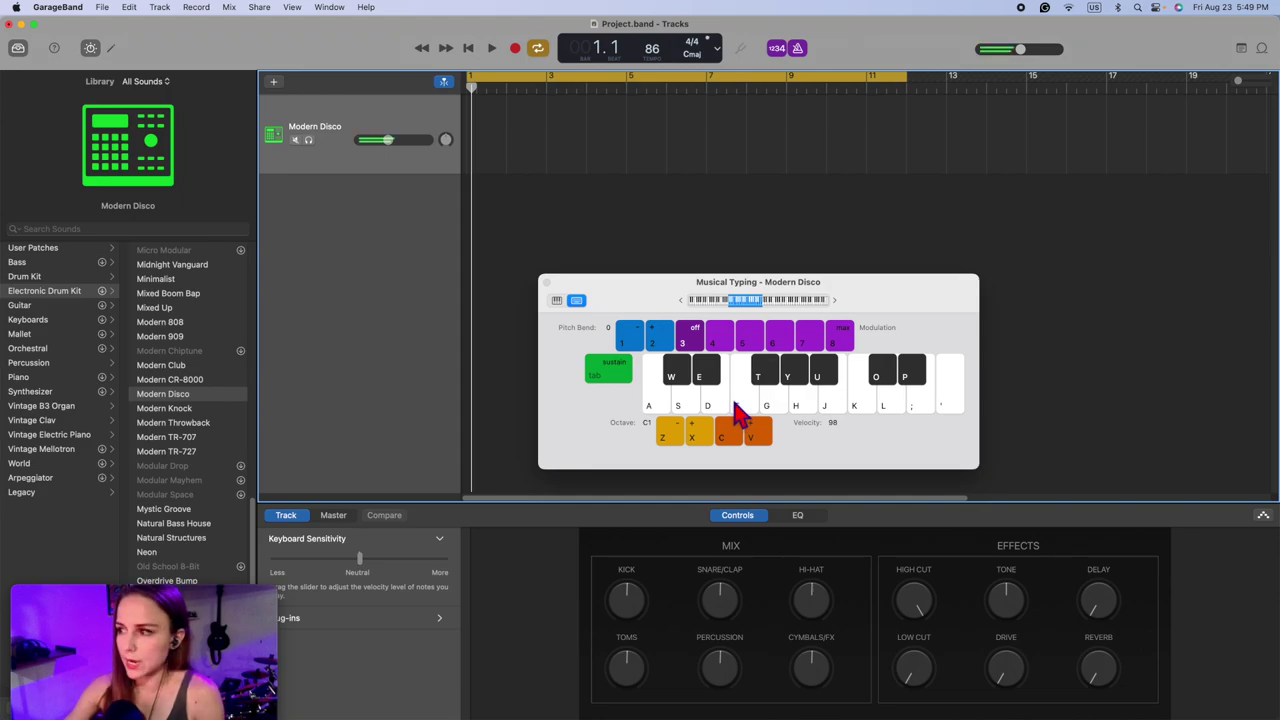
key(u)
key(d)
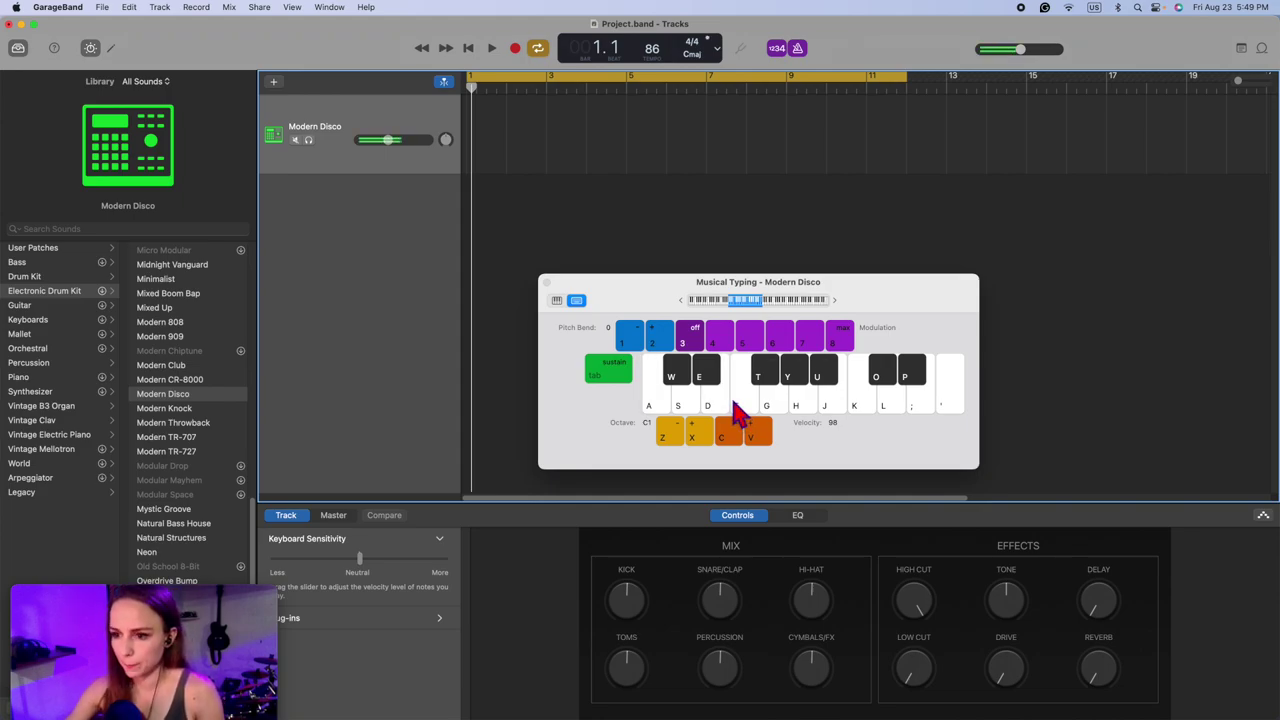
key(a)
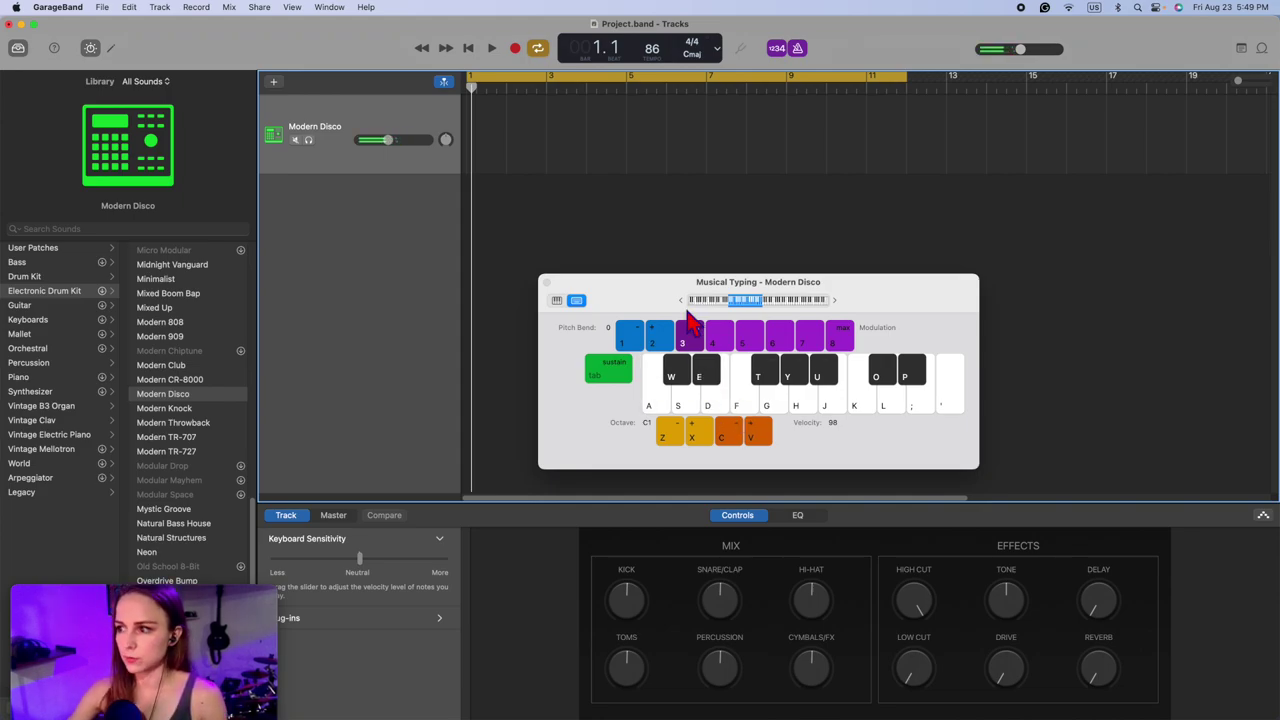
key(h)
key(f)
key(d)
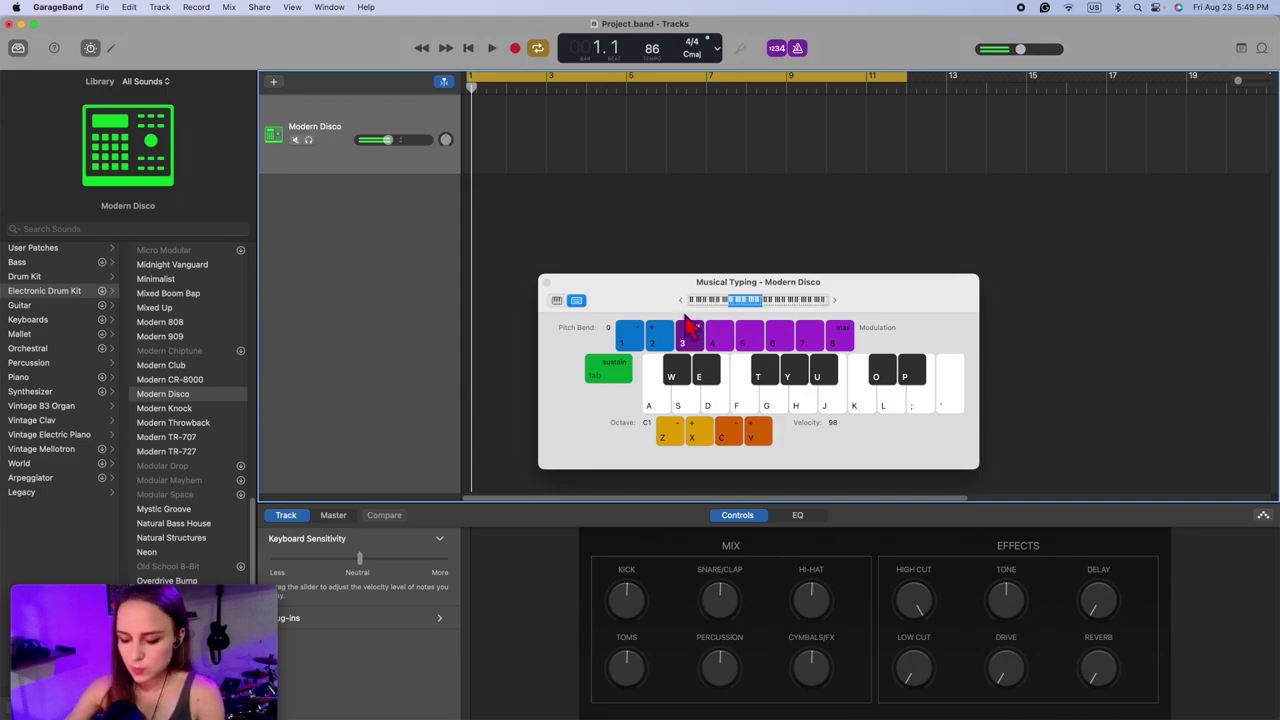
key(p)
key(o)
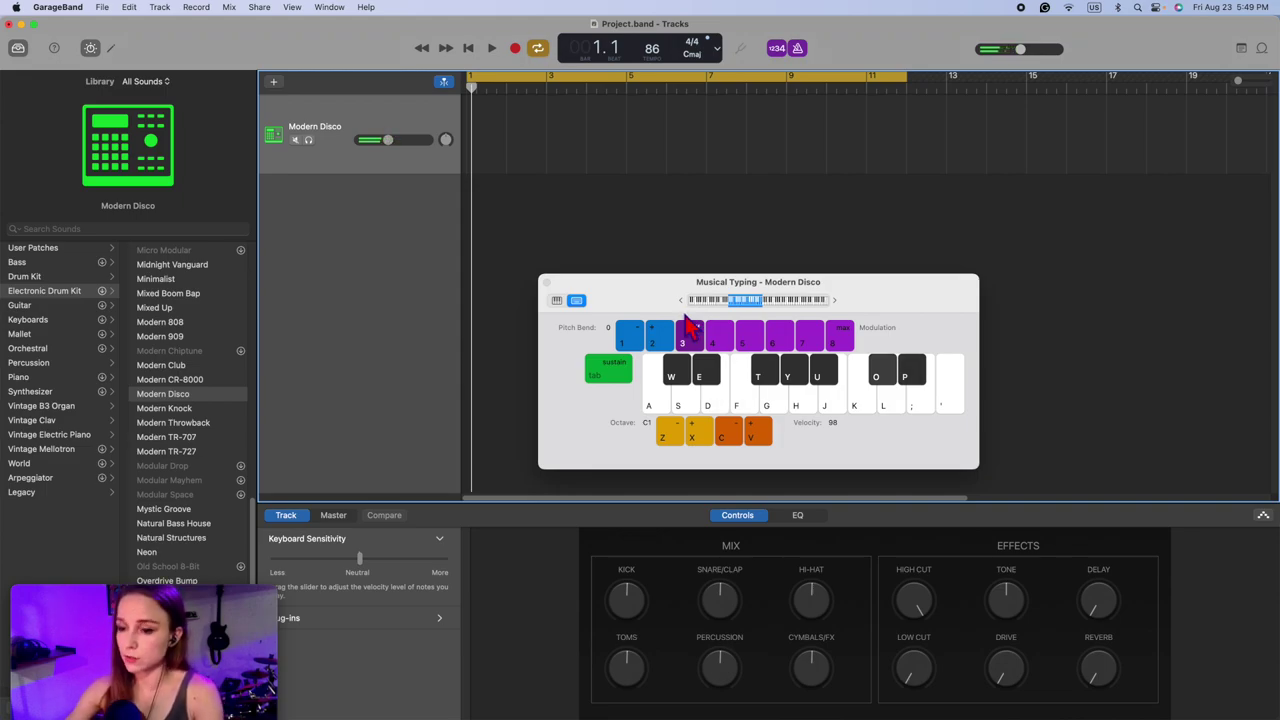
key(p)
key(;)
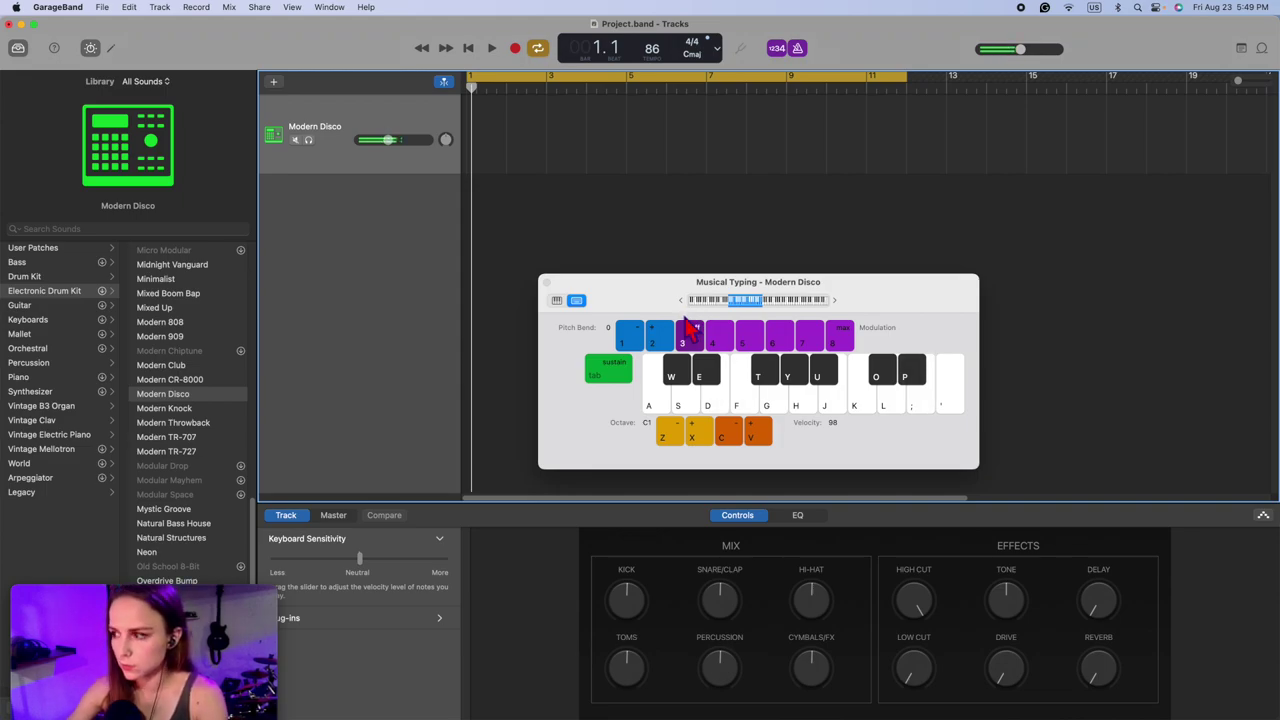
key(')
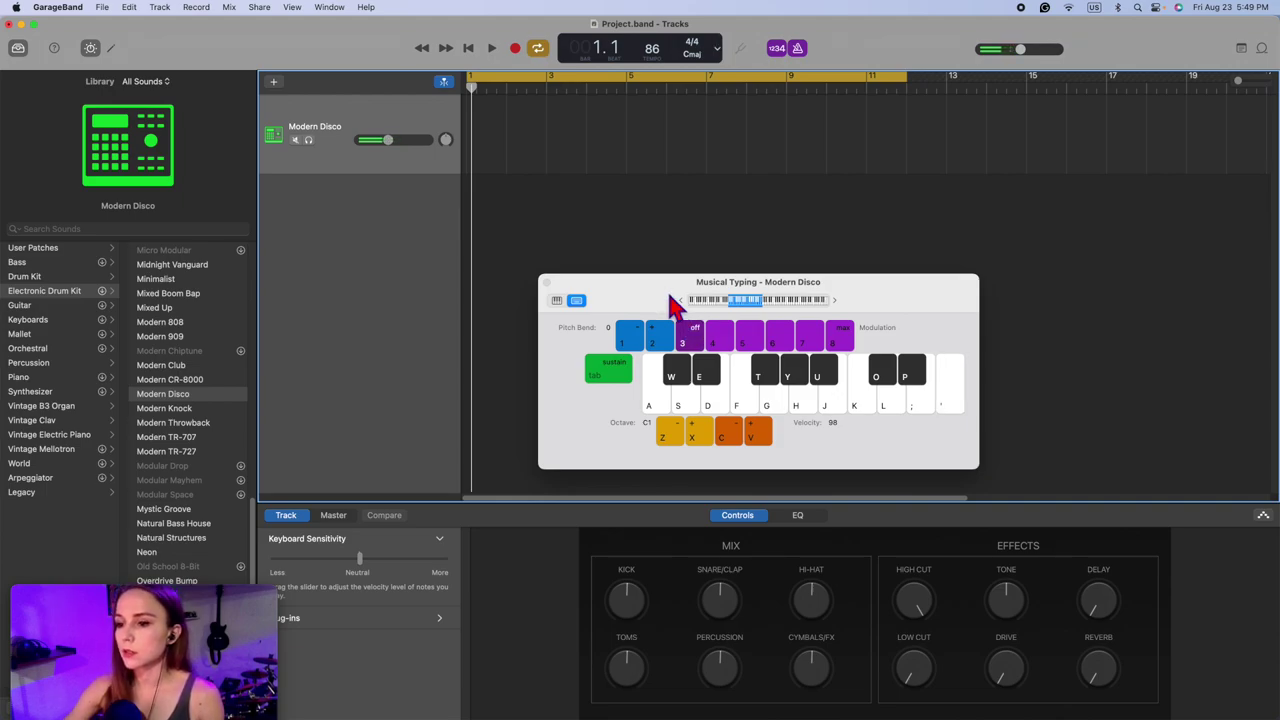
Step: Audition the kit's sounds in the C3 and C2 octaves and return the keyboard to C1
click(769, 306)
key(h)
key(g)
key(f)
key(d)
key(s)
key(a)
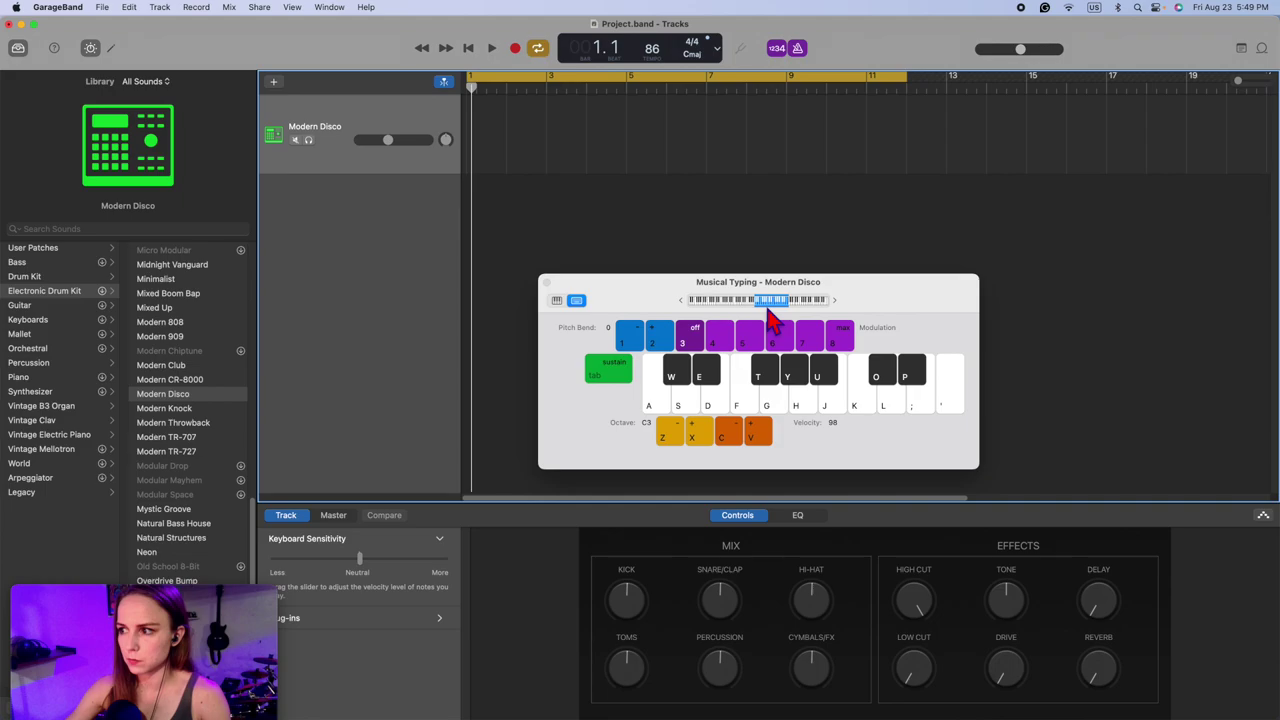
key(w)
click(757, 304)
key(s)
key(d)
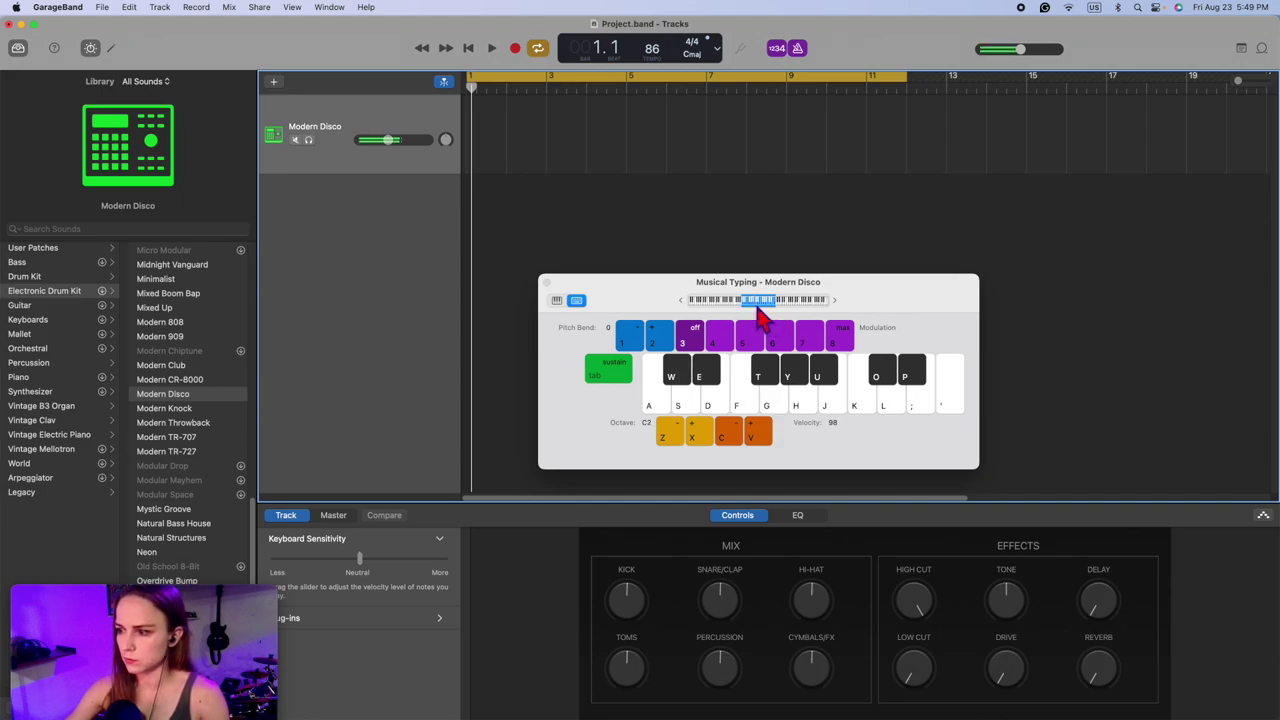
key(y)
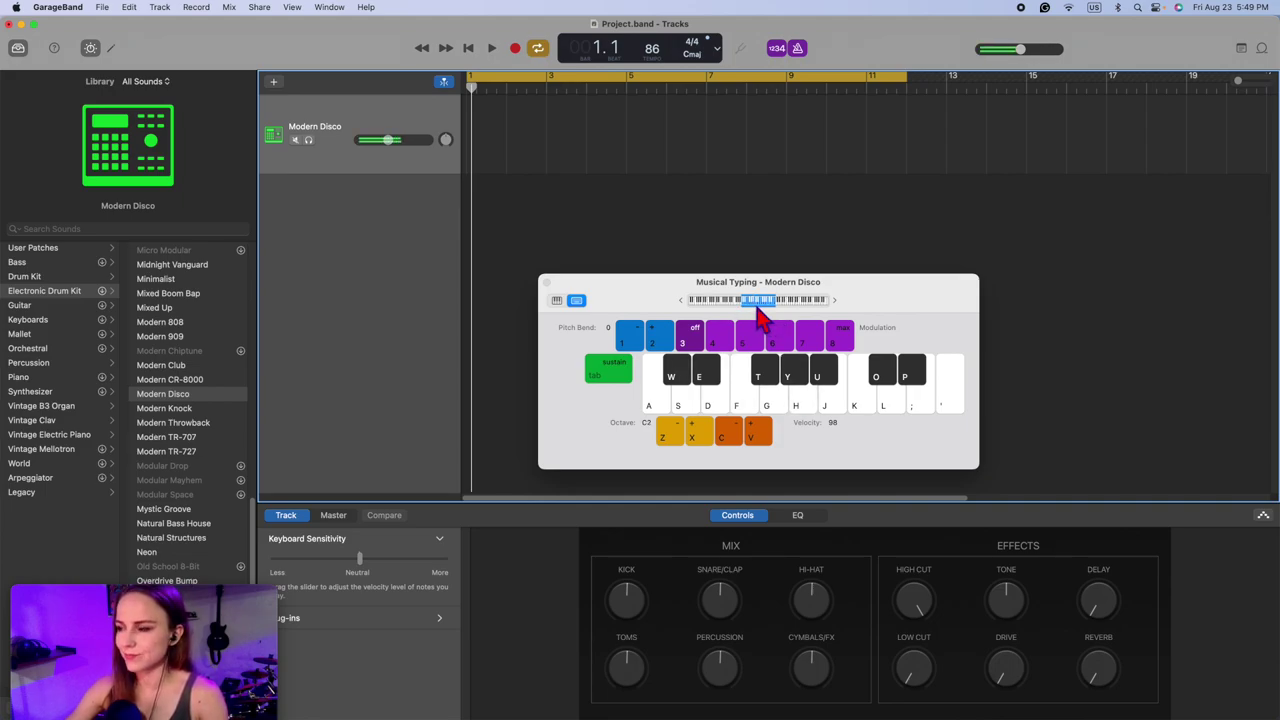
key(z)
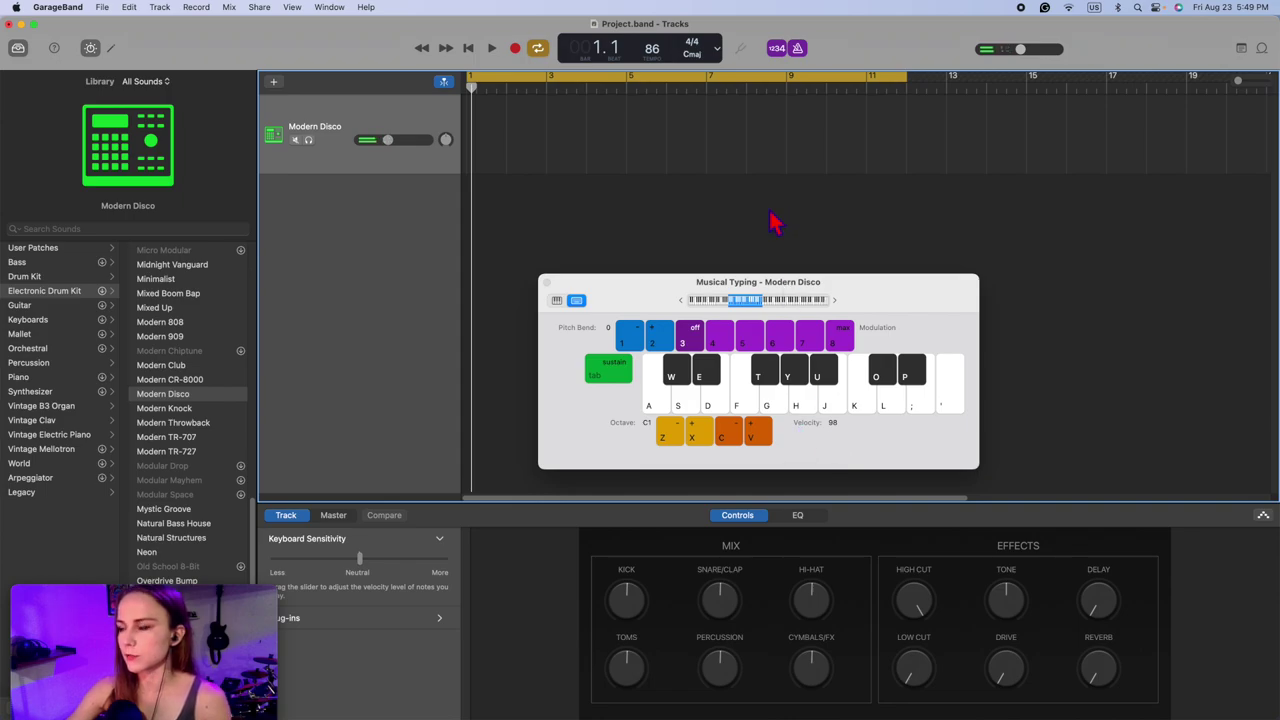
Step: Reduce the Modern Disco kick level slightly and add reverb, playing drum notes to check the sound
drag(892, 310, 1151, 288)
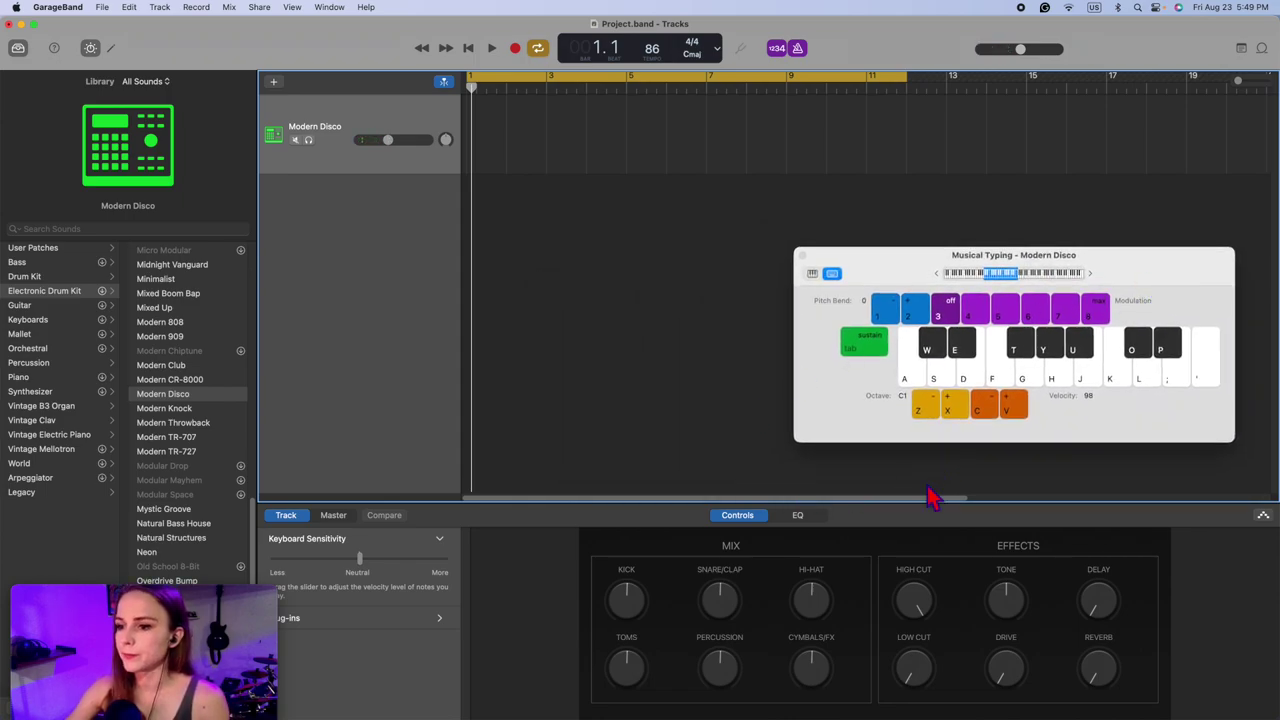
key(a)
drag(643, 604, 646, 617)
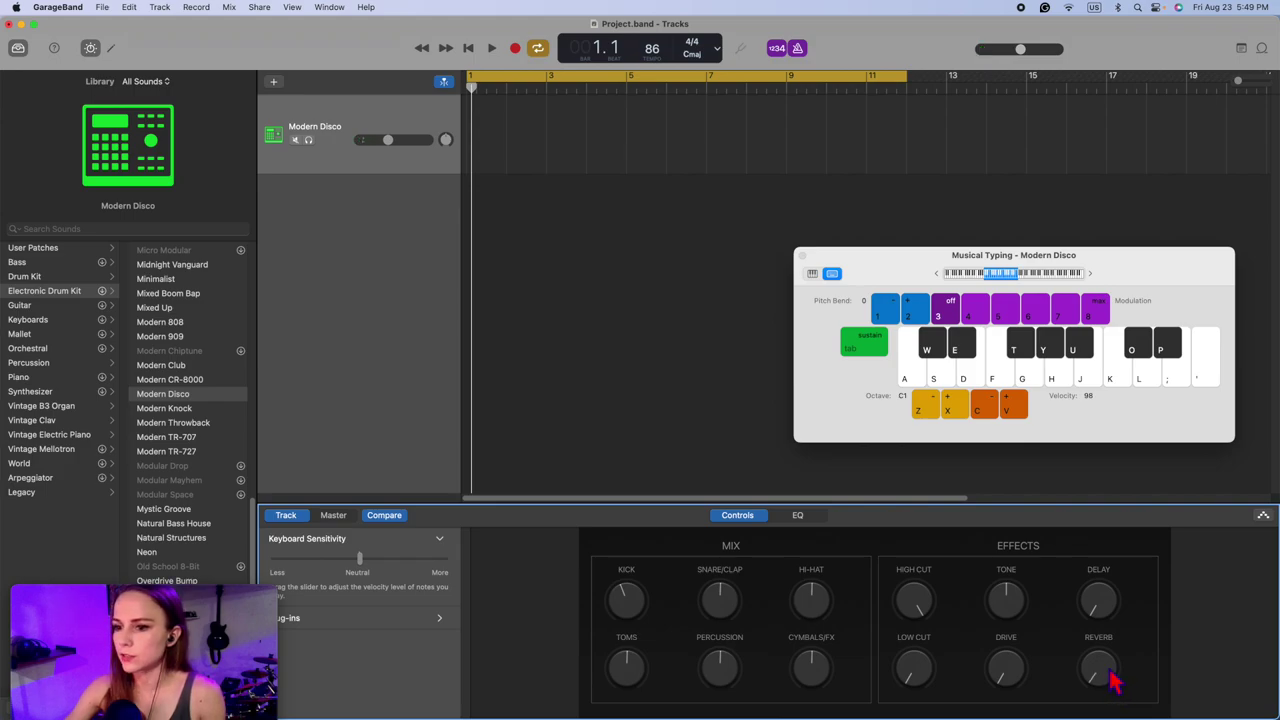
key(a)
key(d)
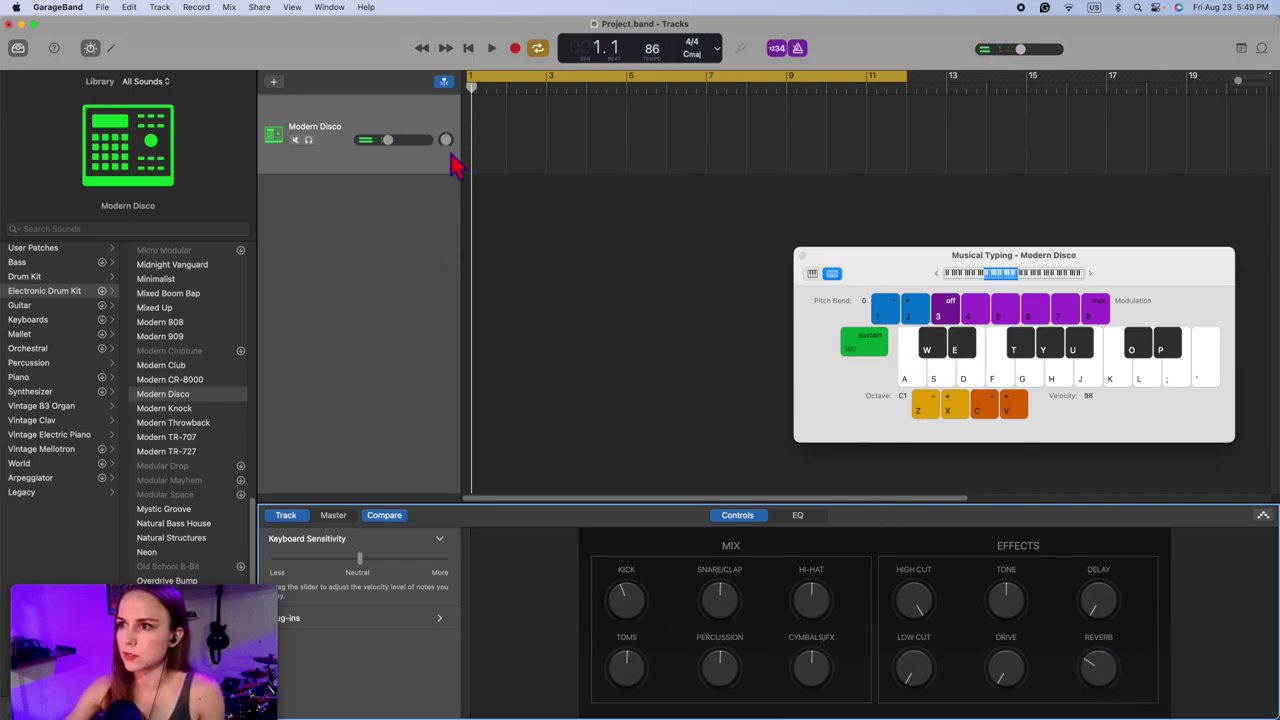
key(a)
key(d)
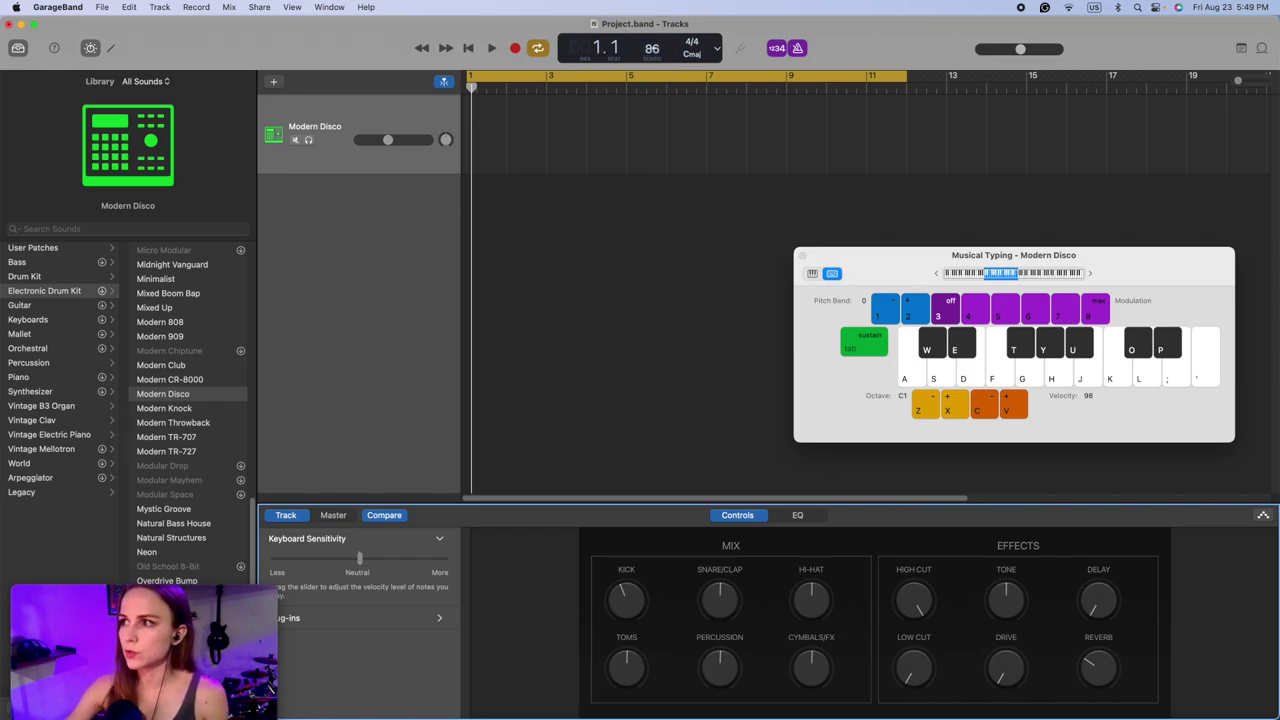
Step: Try out slower and faster project tempos against the metronome, leaving the tempo at 183
key(space)
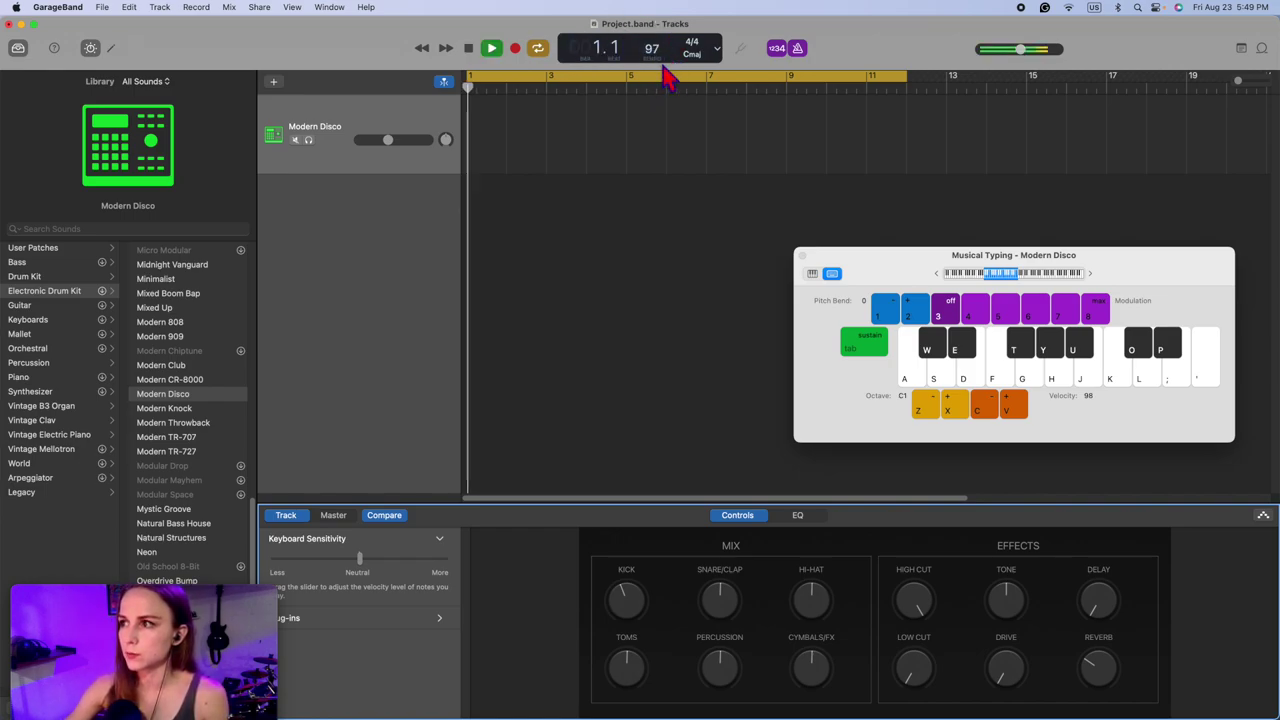
drag(662, 61, 663, 113)
key(space)
drag(650, 45, 659, 76)
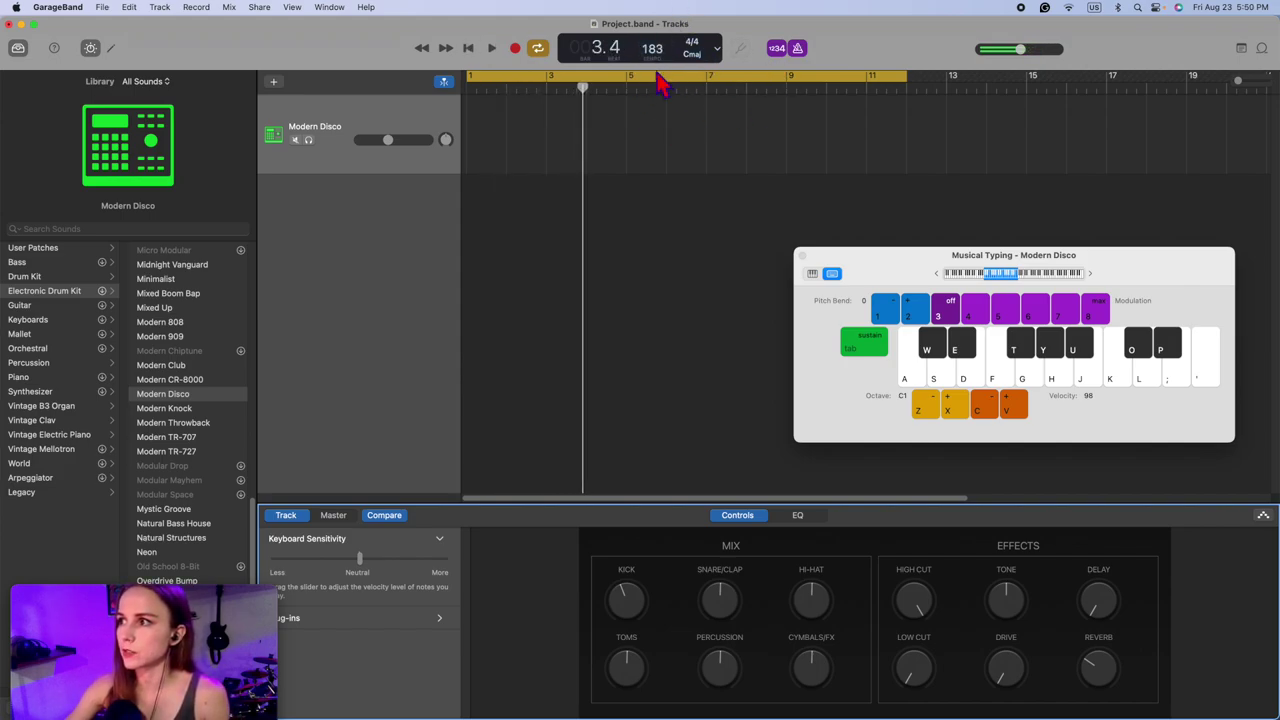
Step: Review the available time signatures for the project and keep it at 4/4
click(704, 55)
click(704, 57)
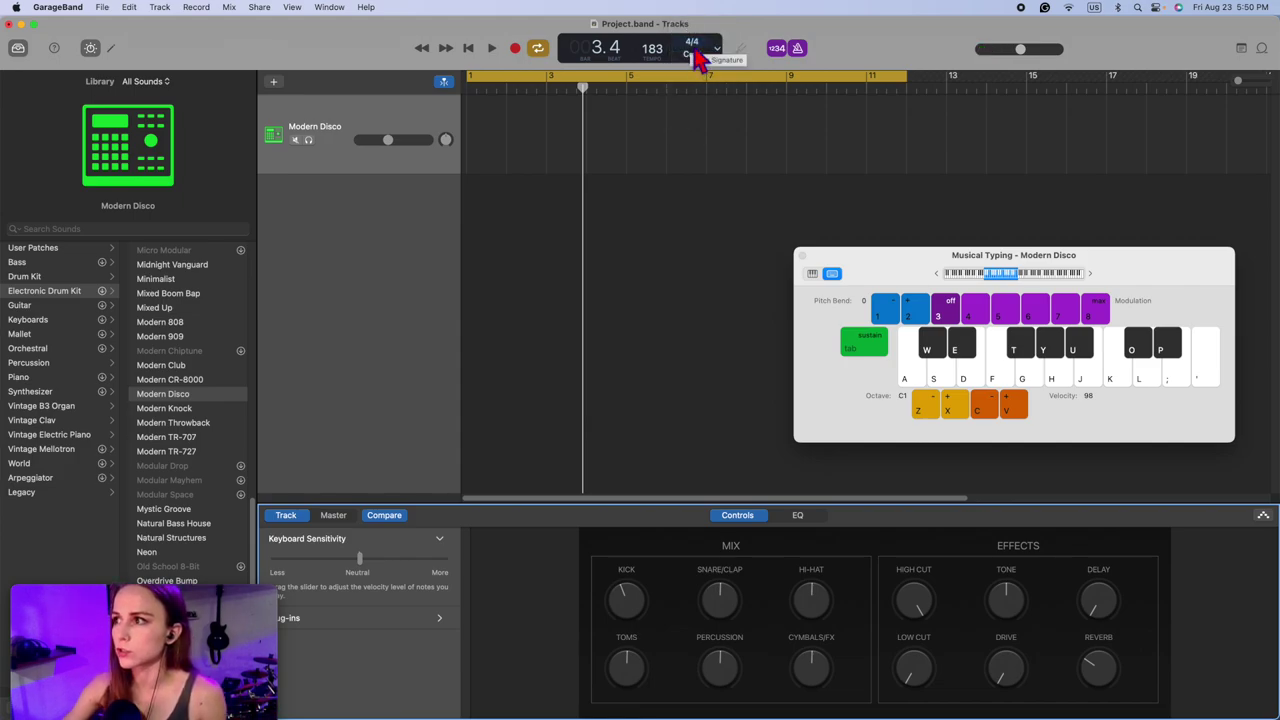
click(700, 56)
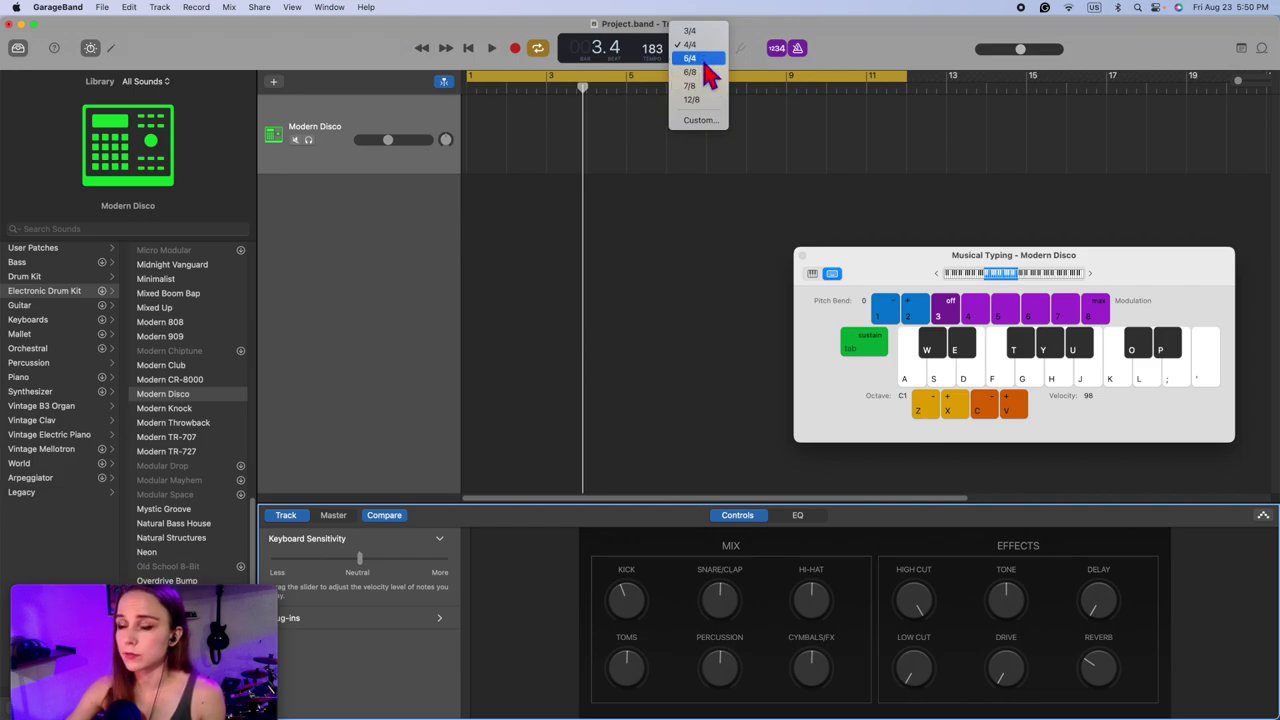
click(618, 246)
click(700, 45)
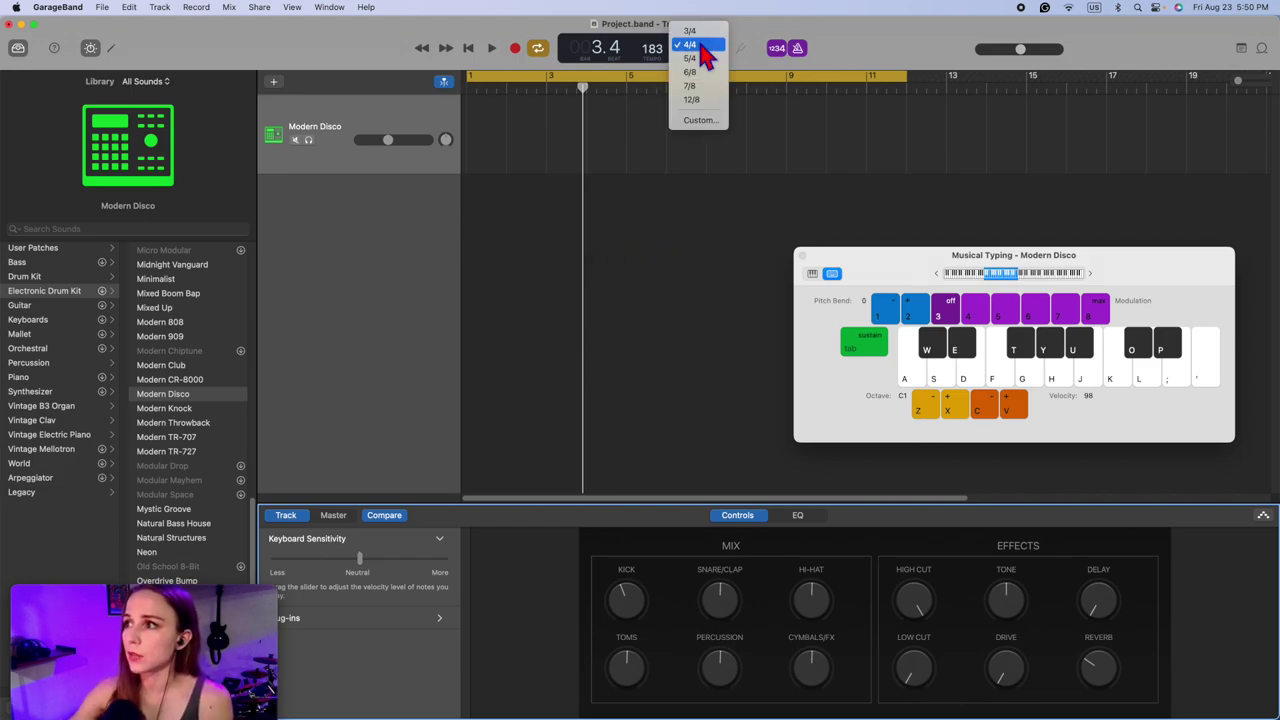
click(707, 62)
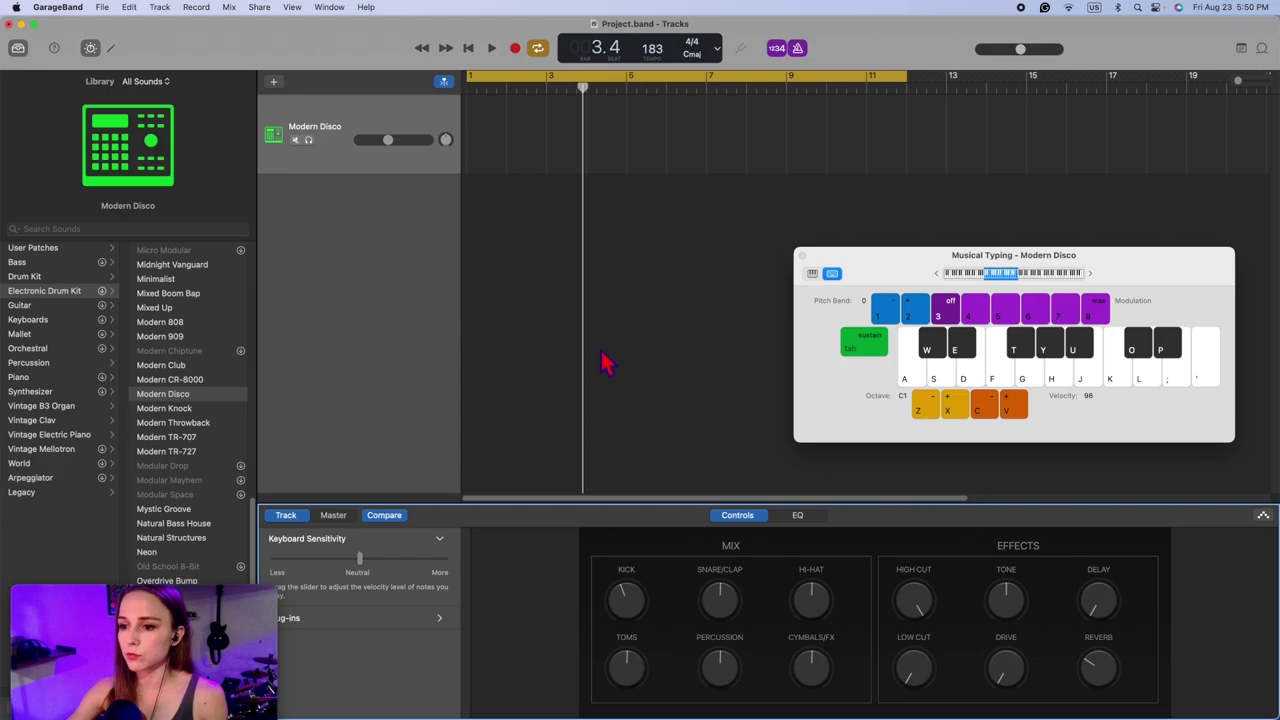
Step: Move the Musical Typing window slightly higher and shorten the cycle range so it ends at bar 11
drag(900, 262, 902, 228)
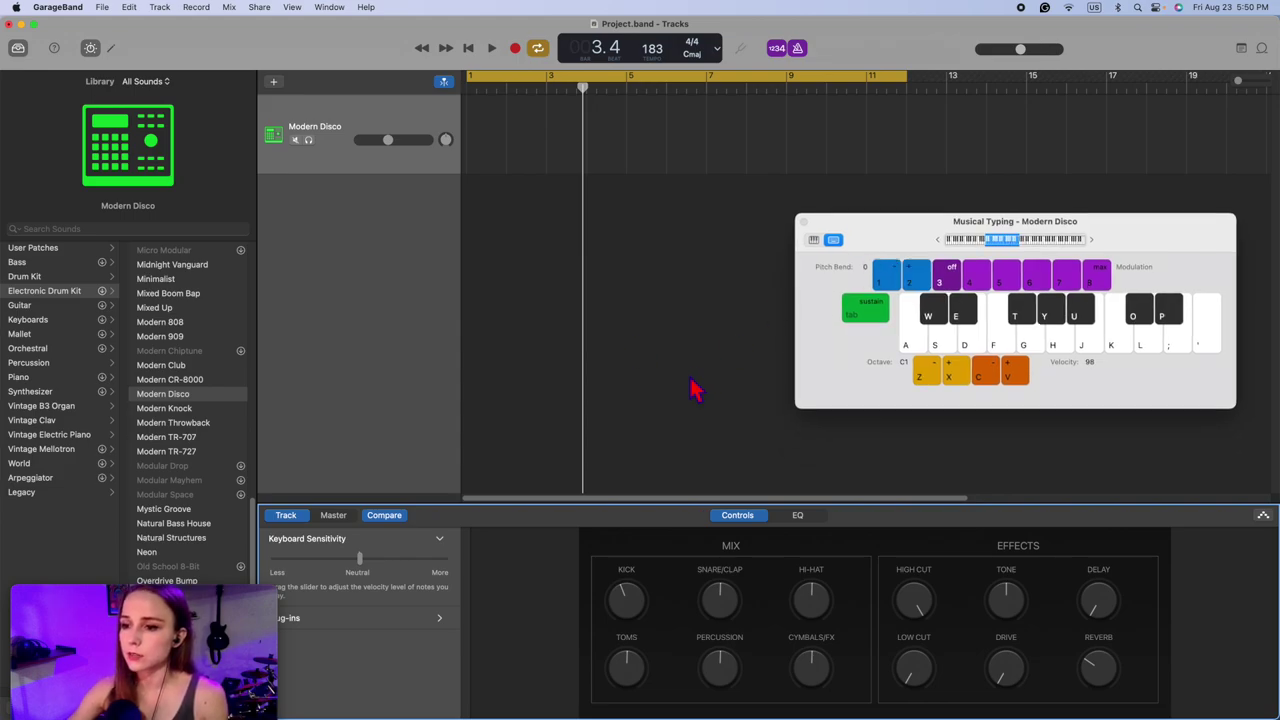
drag(907, 80, 866, 111)
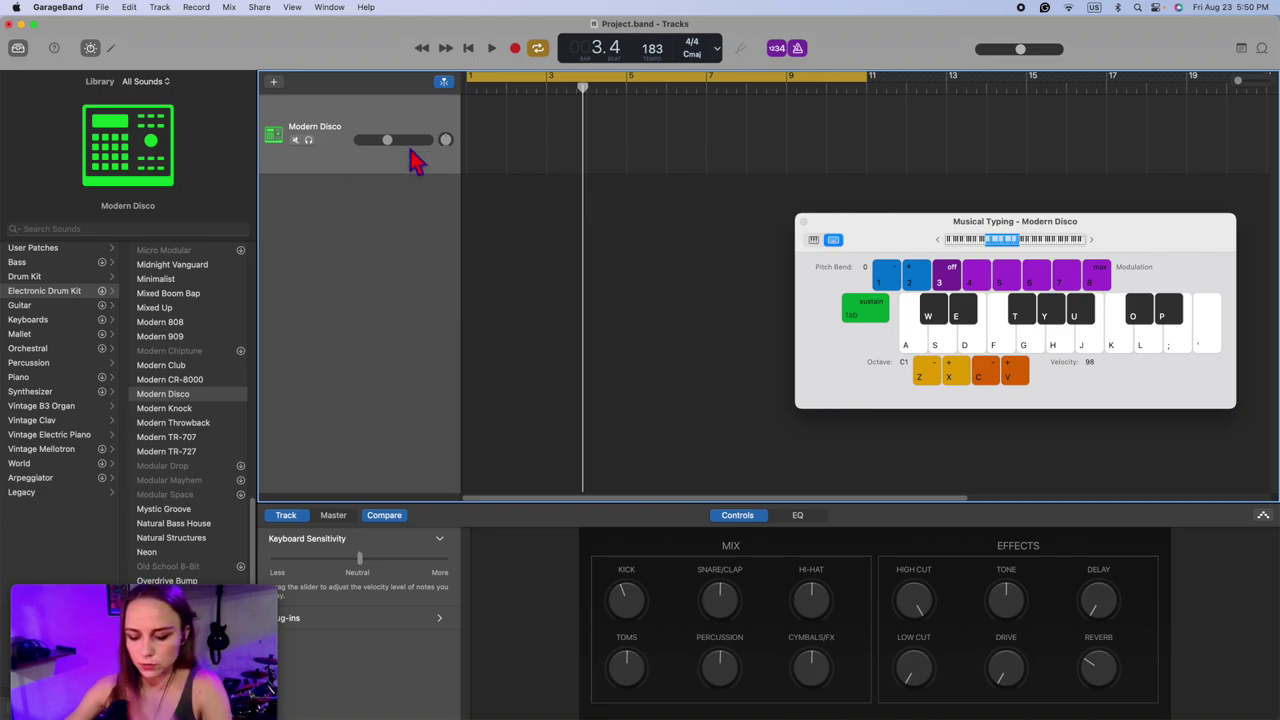
key(d)
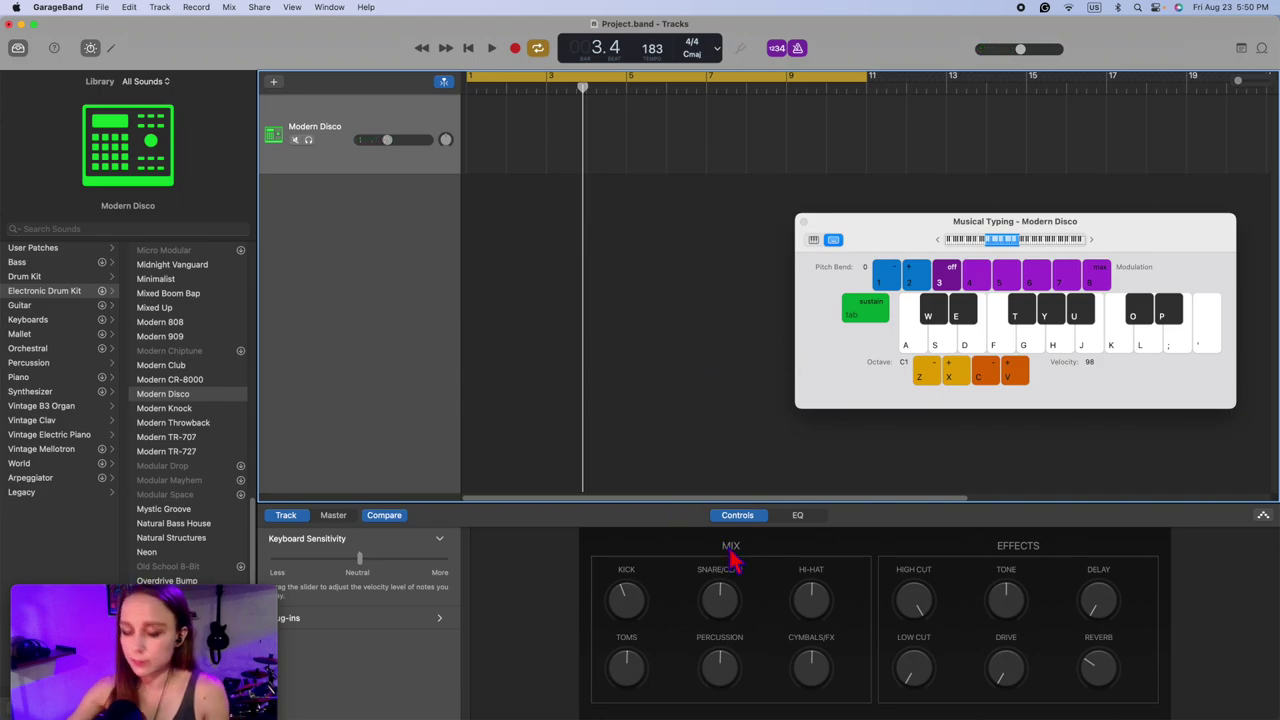
Step: Set the project tempo to 93, checking it against the metronome during brief playback
key(r)
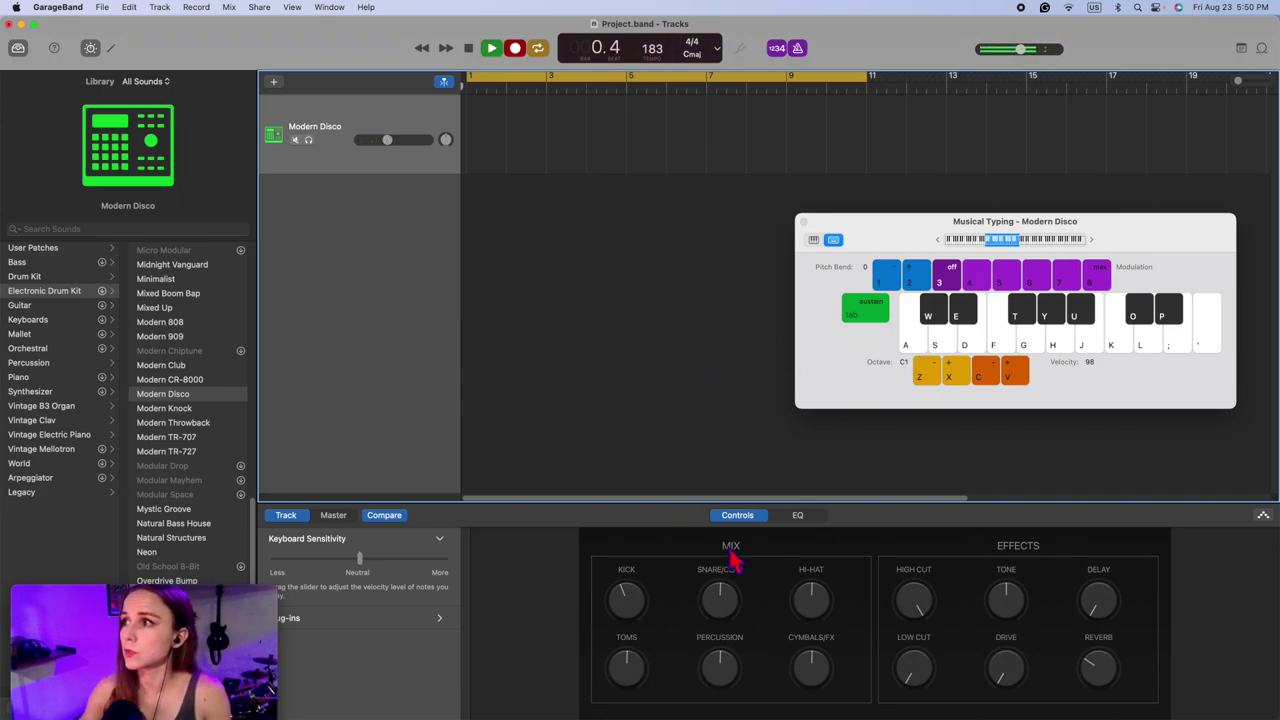
key(space)
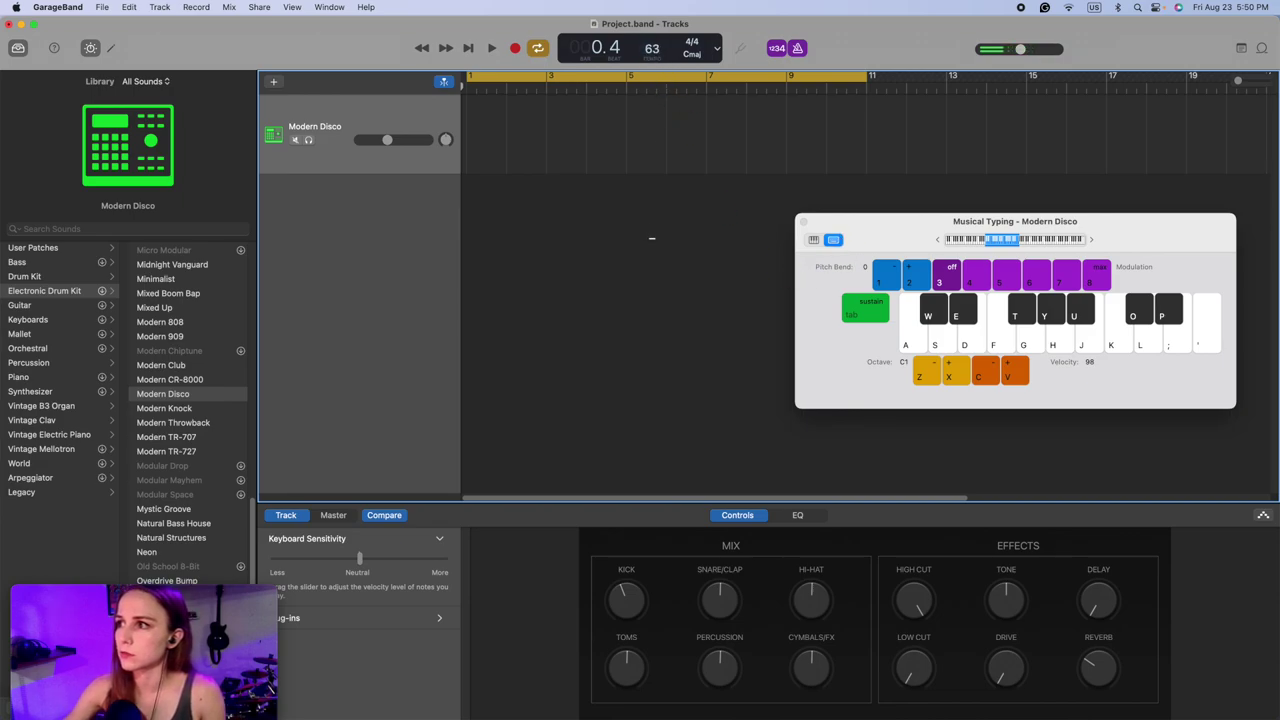
key(space)
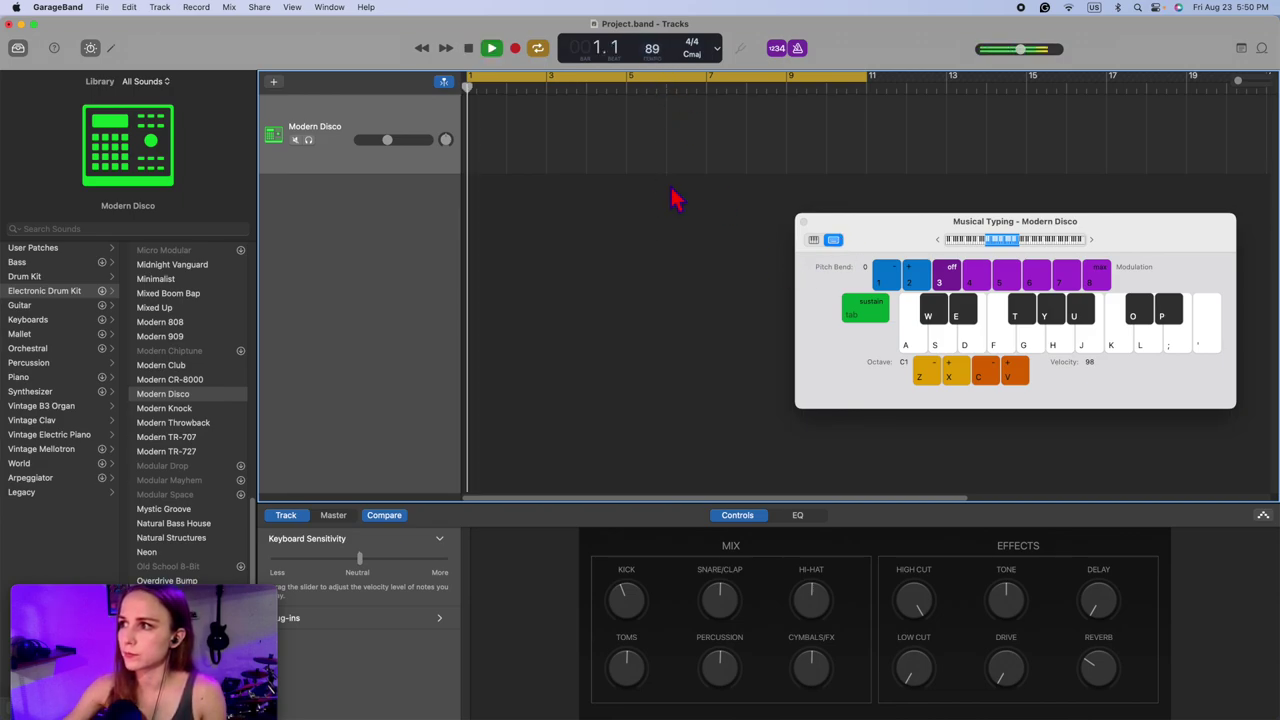
key(space)
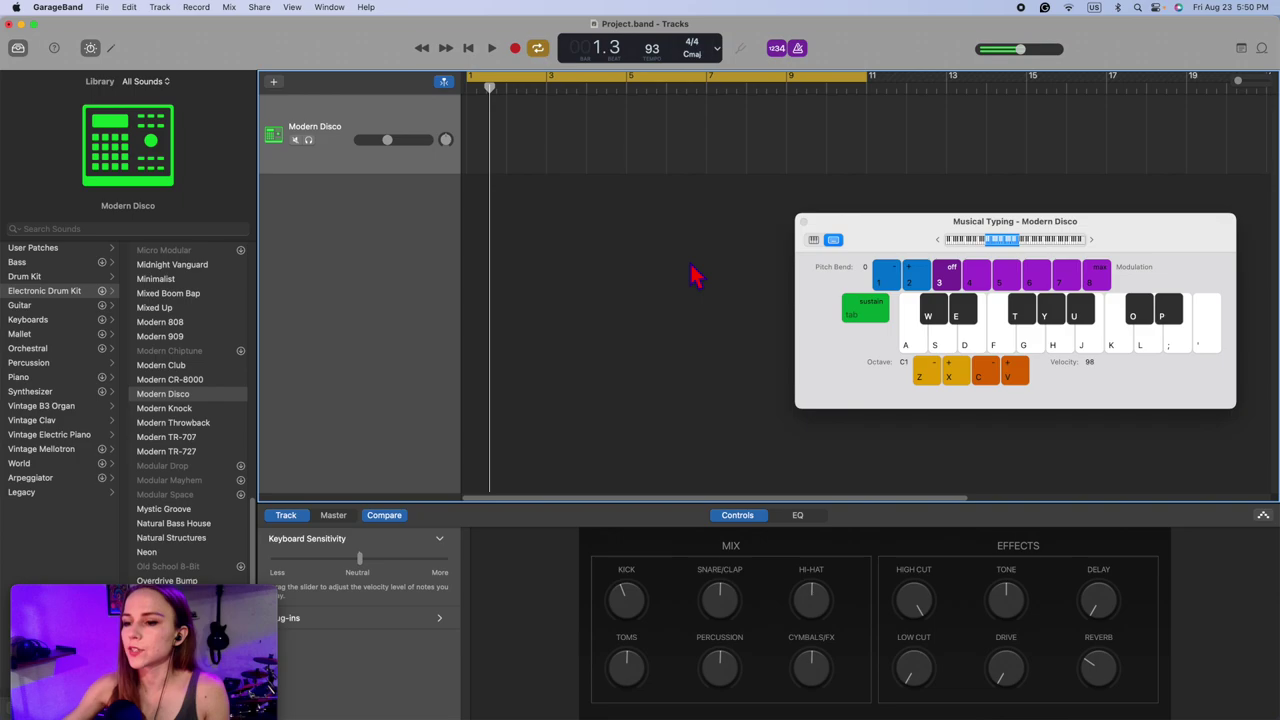
Step: Record a drum beat of about four bars from bar 1 on the Modern Disco track, combining kick, snare and hi-hat notes
key(d)
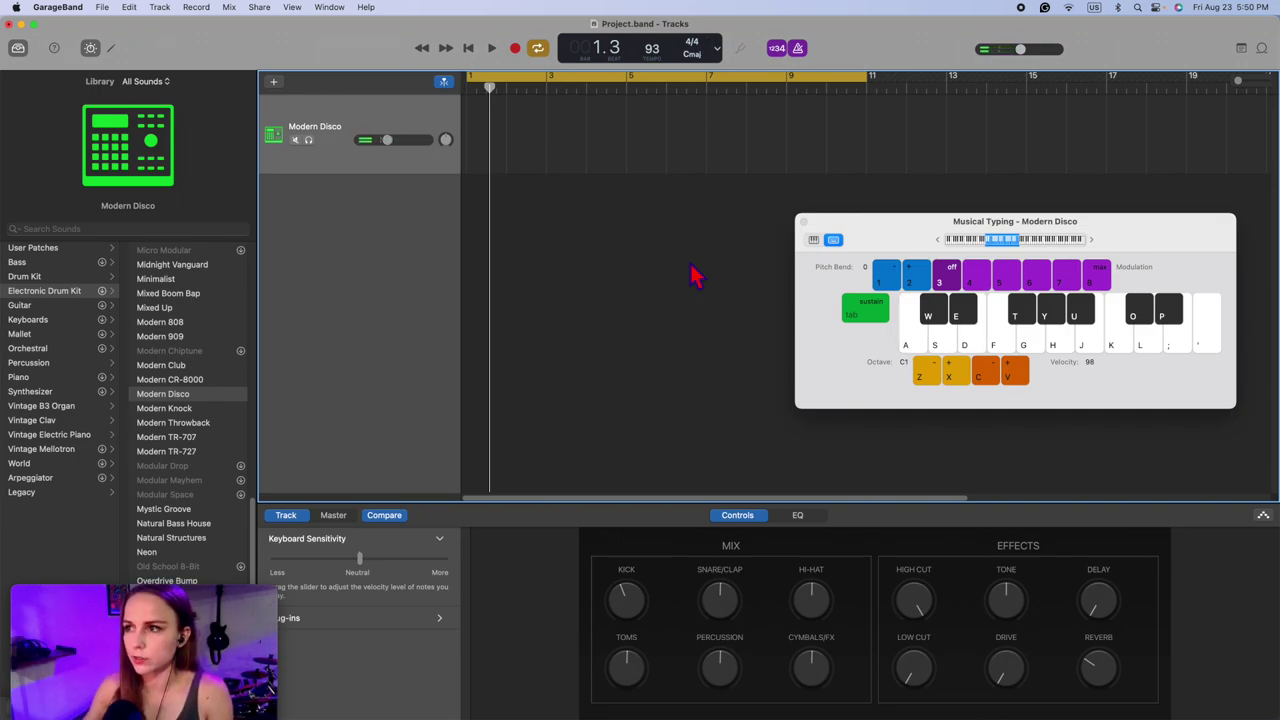
key(r)
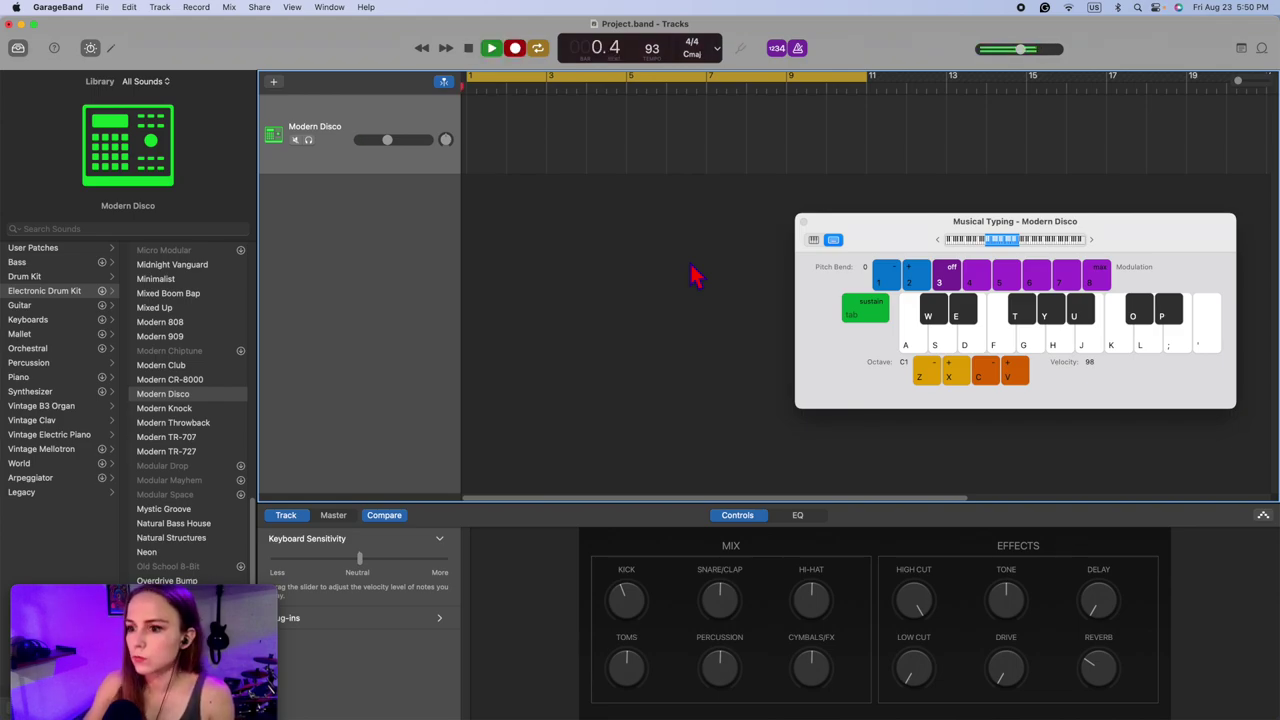
key(a)
key(t)
key(d)
key(t)
key(a)
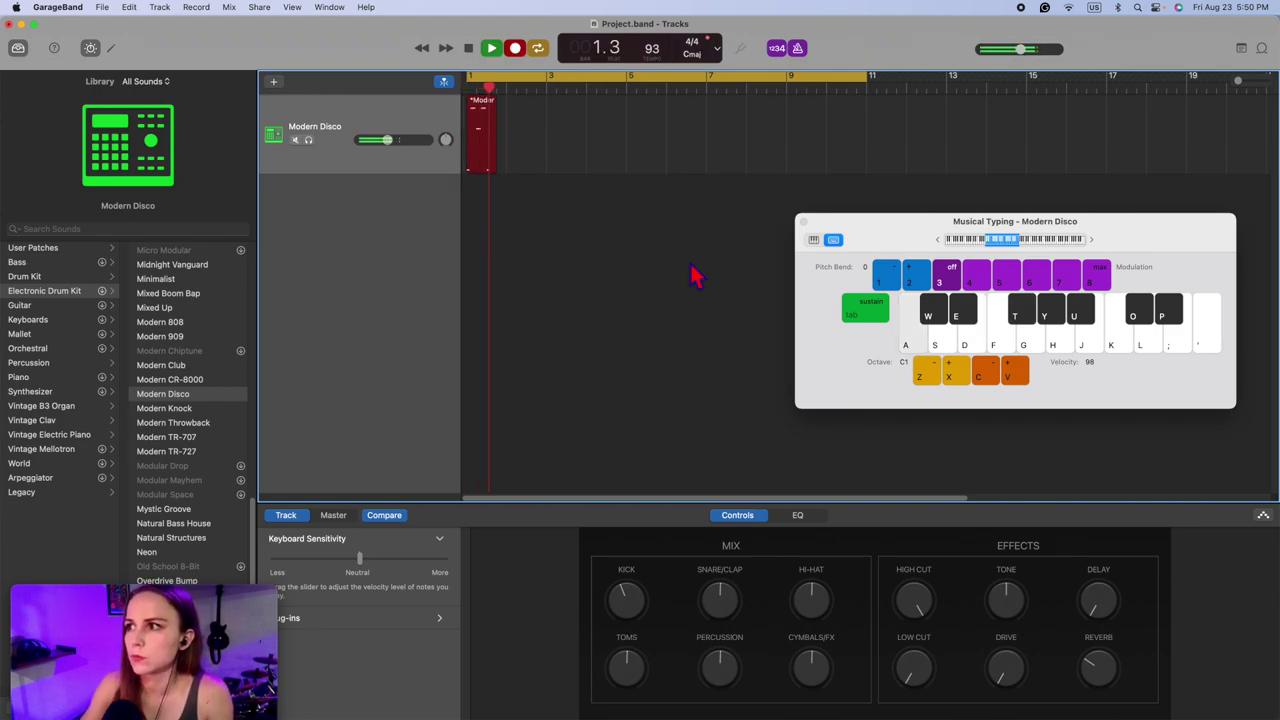
key(d)
key(t)
key(a)
key(d)
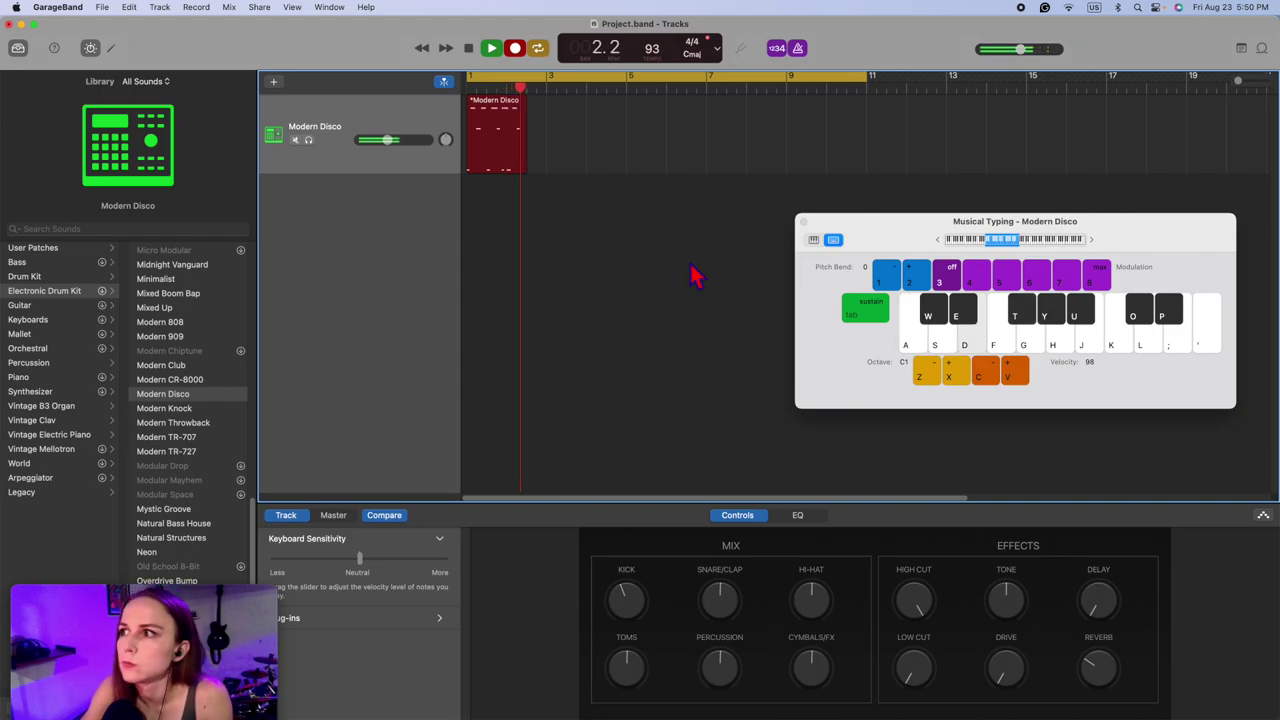
key(t)
key(a)
key(d)
key(a)
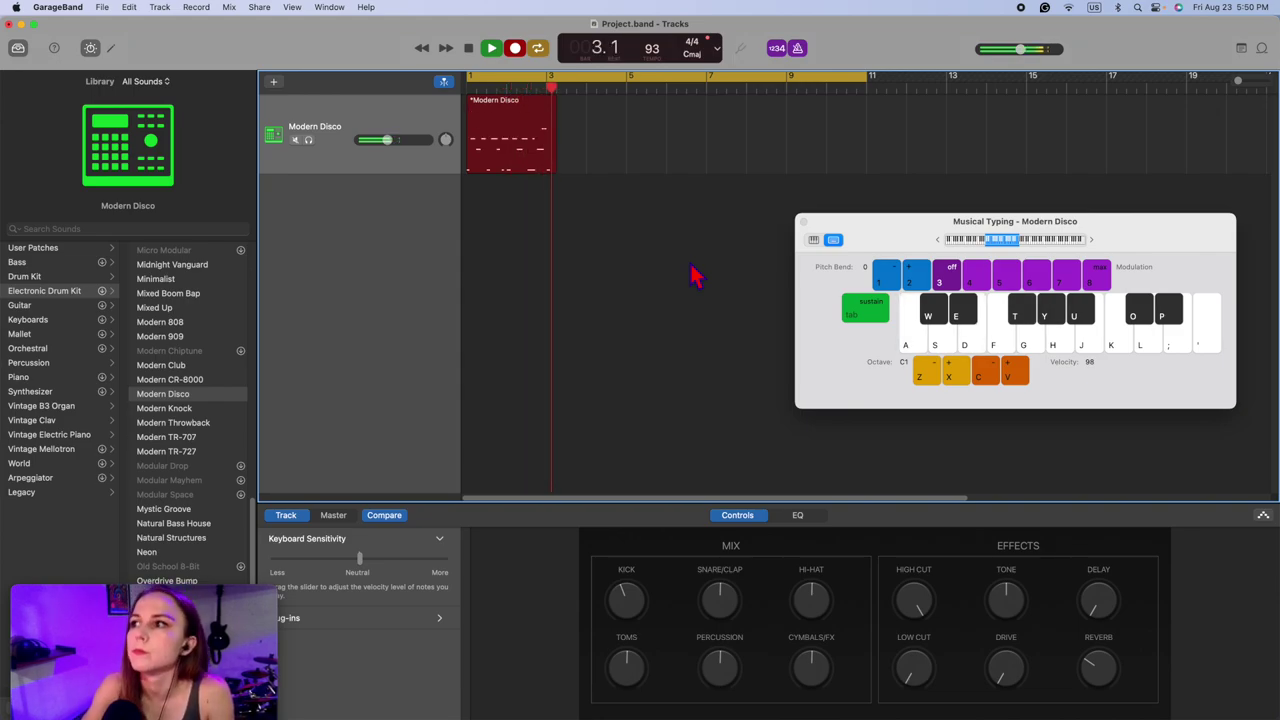
key(d)
key(a)
key(t)
key(d)
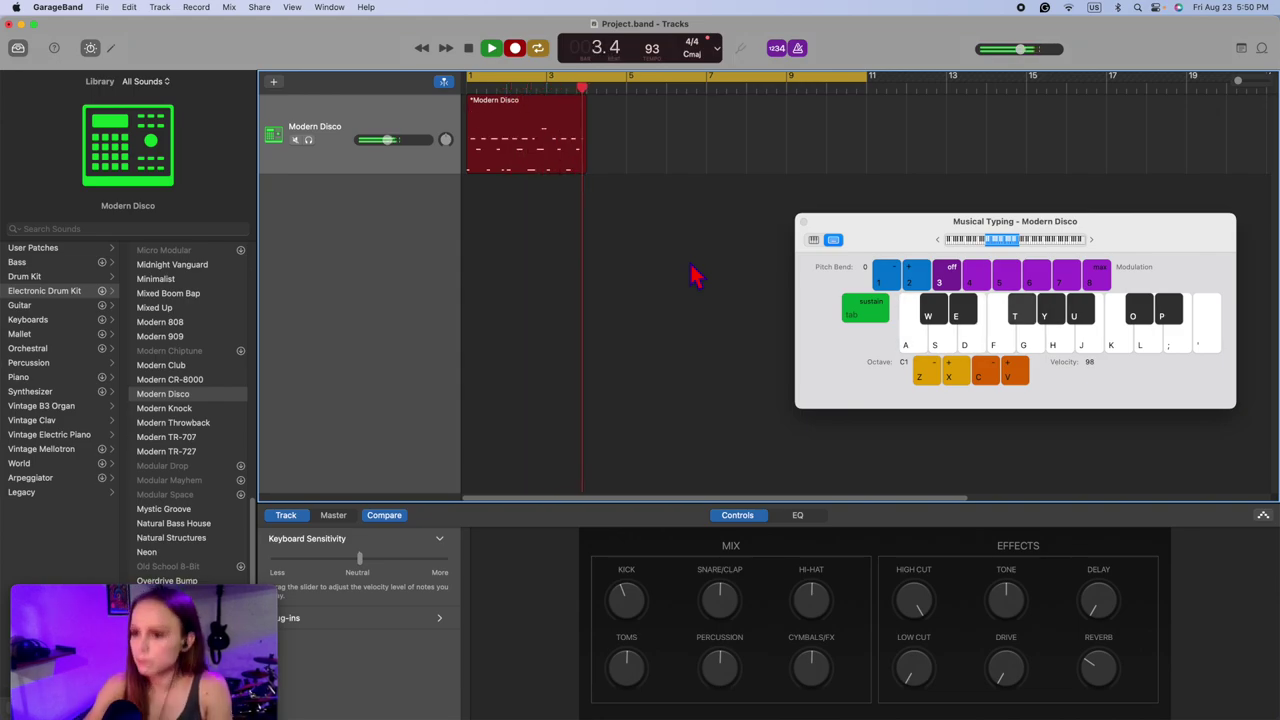
key(t)
key(d)
key(a)
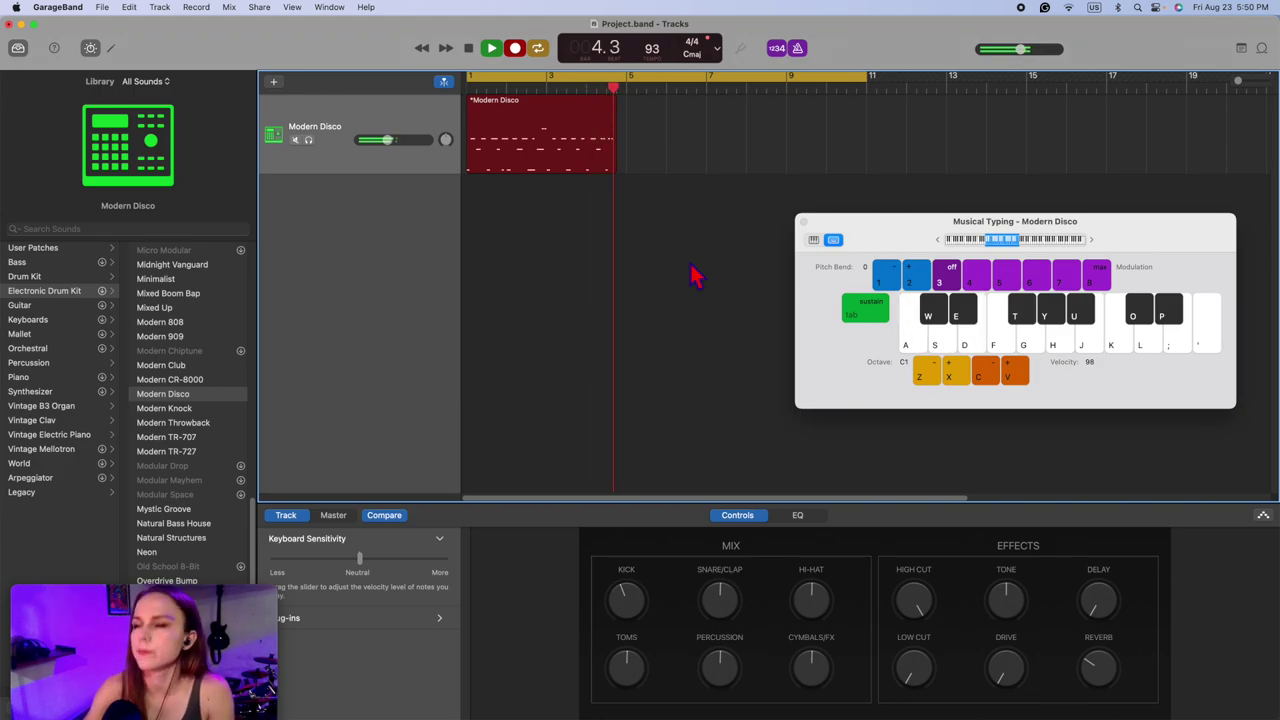
key(d)
key(space)
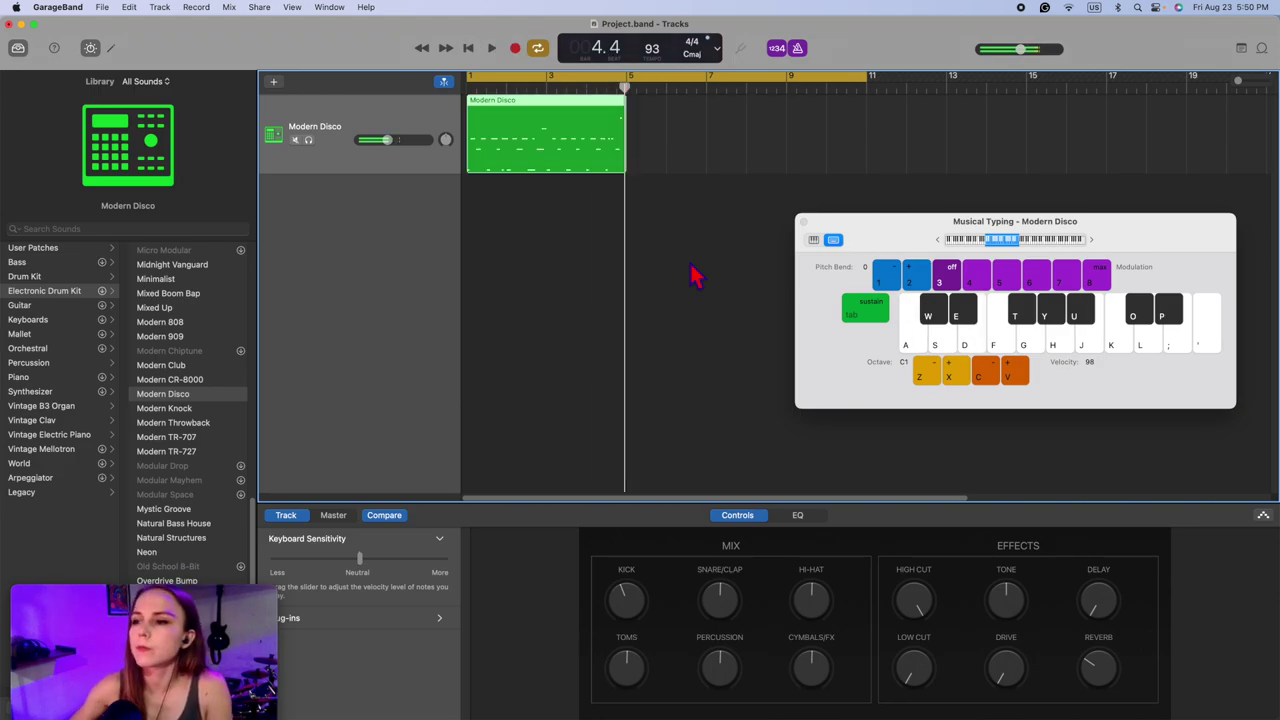
Step: Close Musical Typing and open the recorded Modern Disco region in the Piano Roll with no notes selected
click(805, 223)
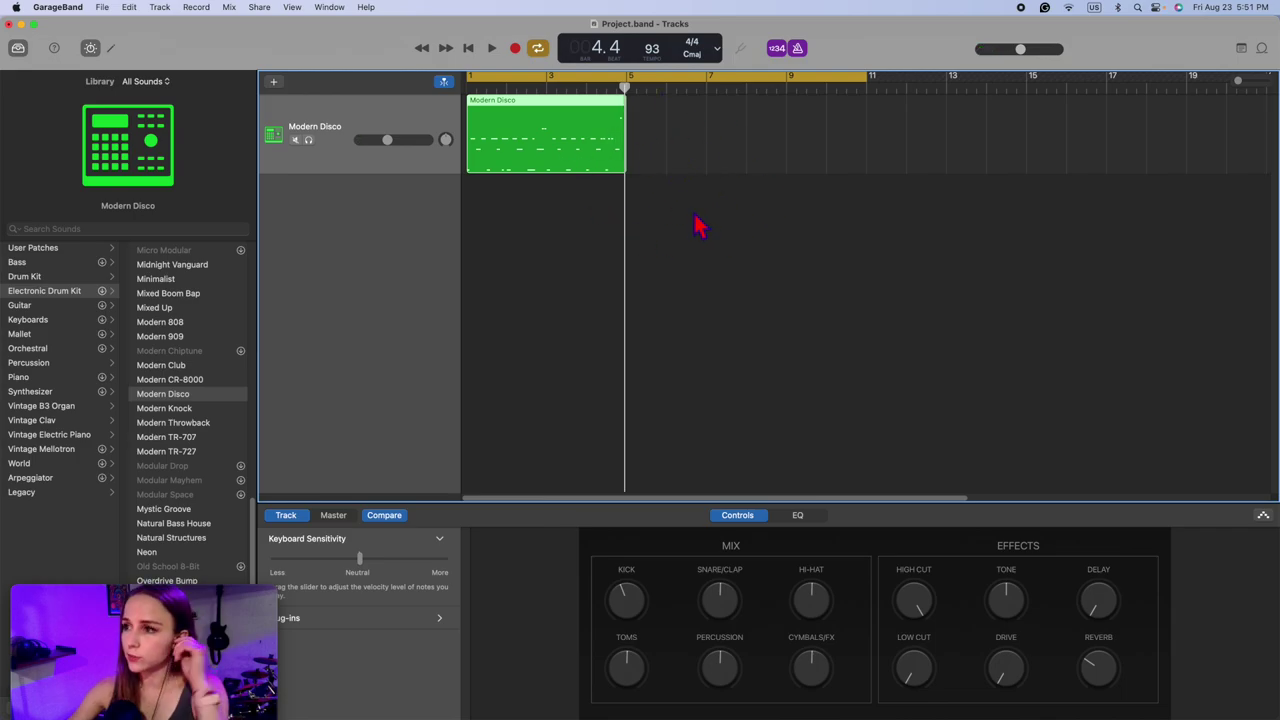
double_click(569, 157)
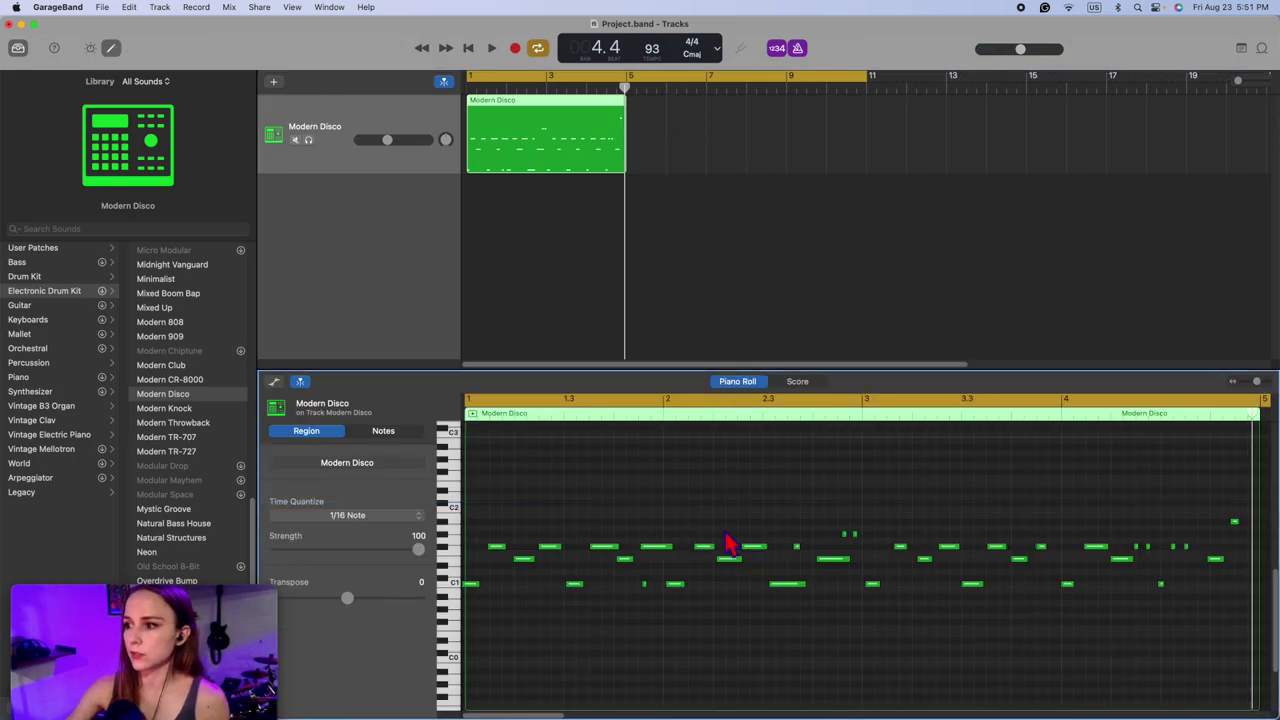
drag(507, 633, 1160, 484)
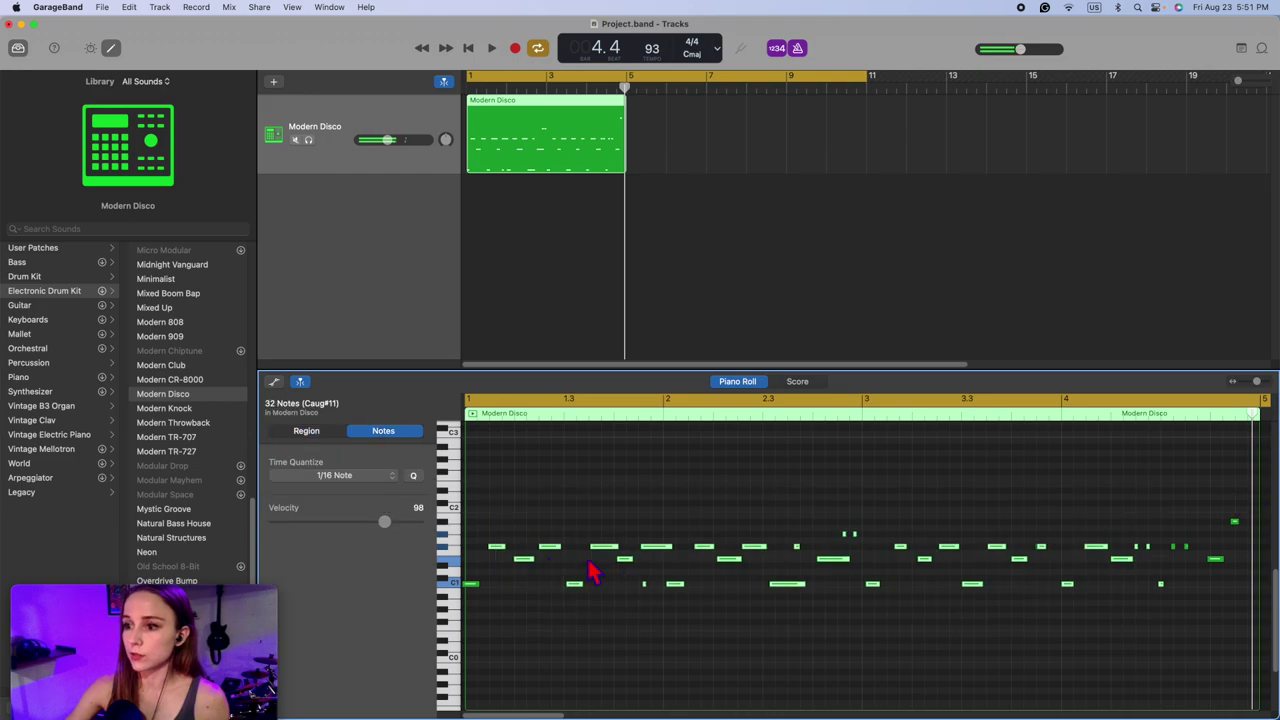
click(560, 610)
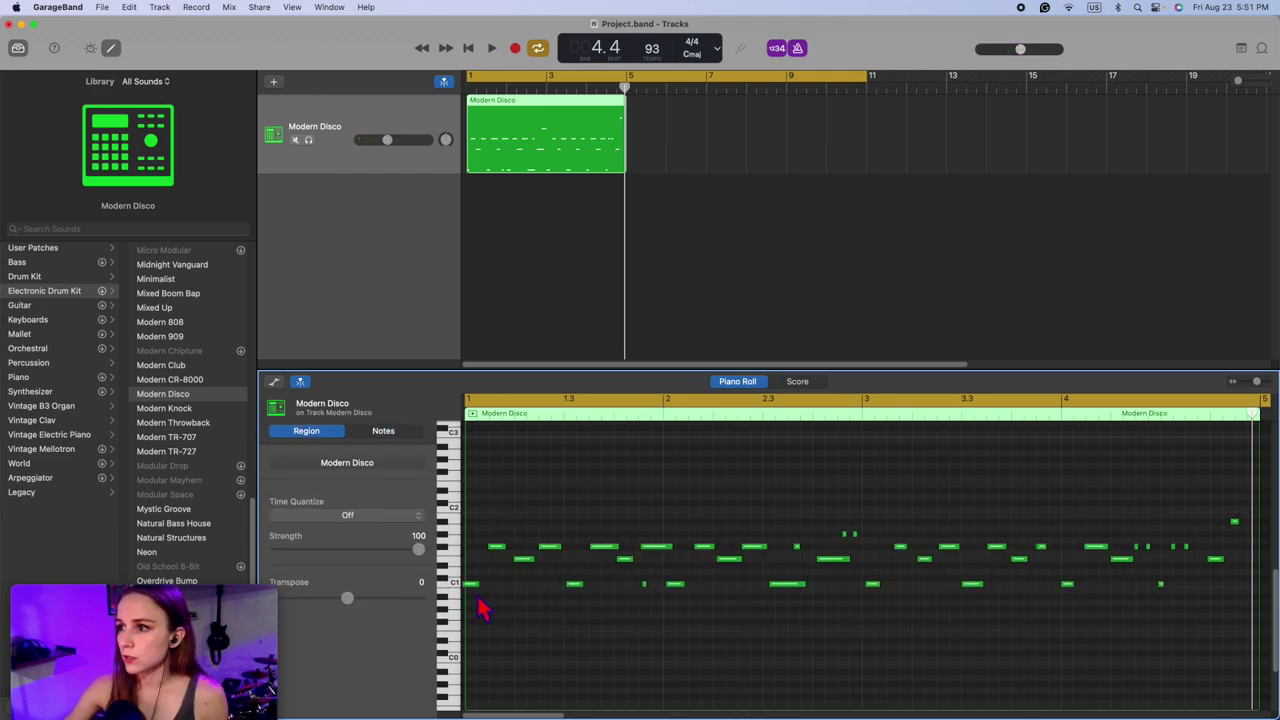
Step: Play the start of the recorded beat to check its timing and select the first C1 note
key(space)
key(space)
key(space)
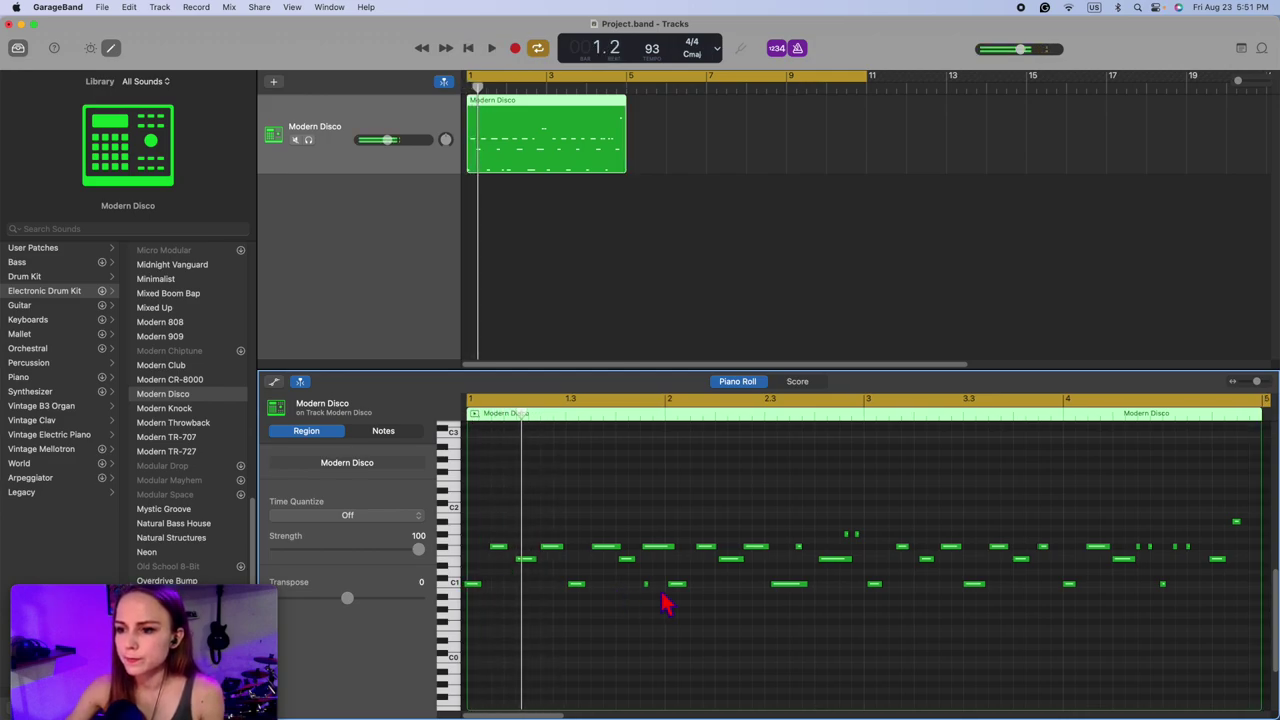
key(space)
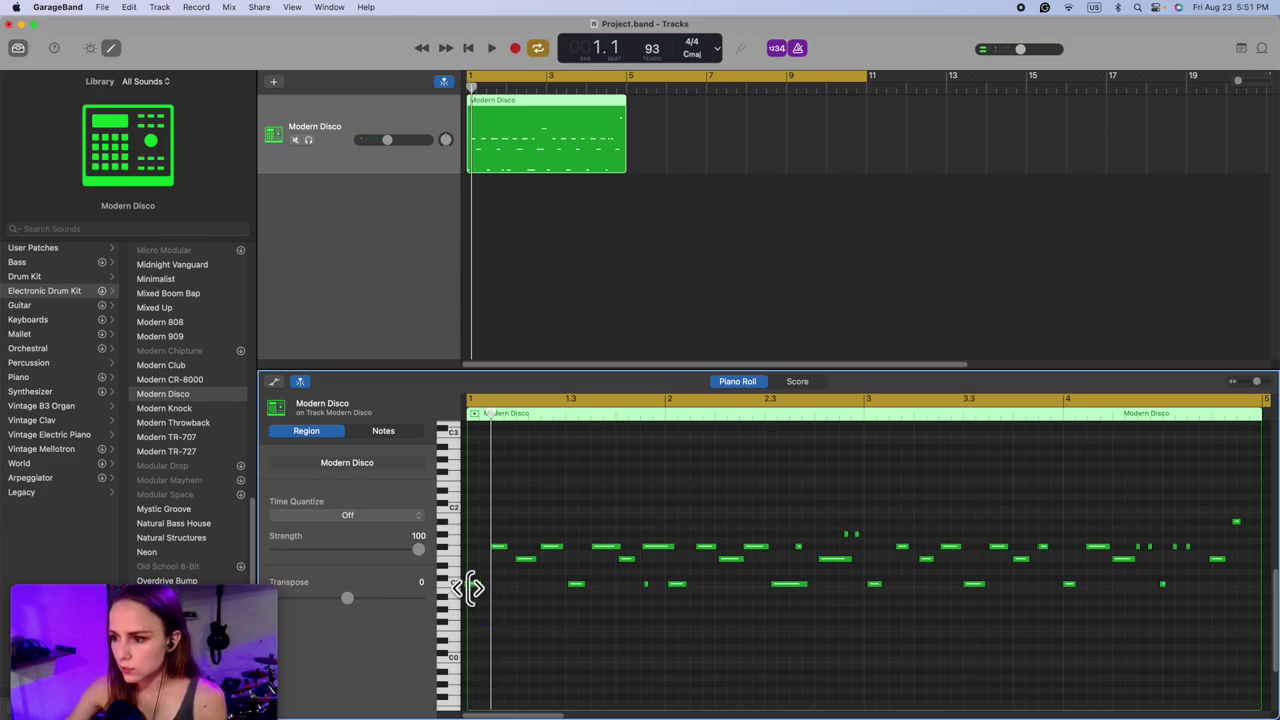
drag(470, 590, 473, 592)
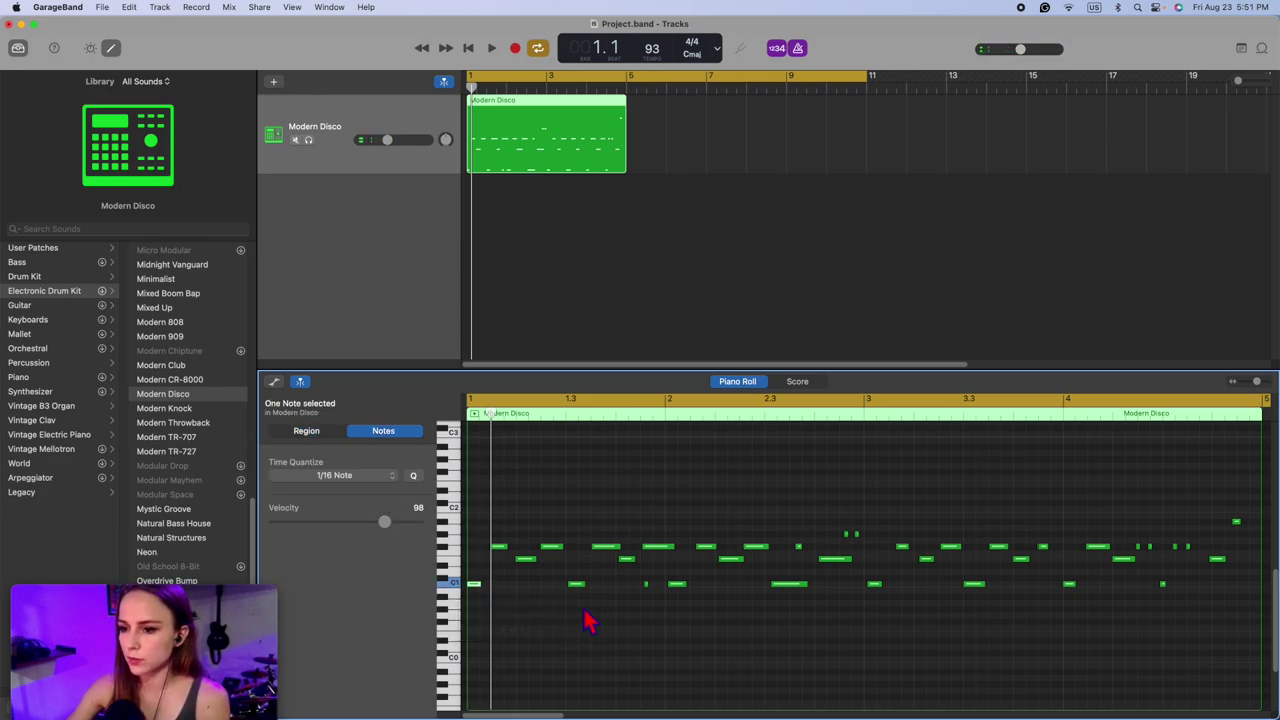
Step: Try to quantize the notes of the recorded Modern Disco region from the tracks area
click(640, 229)
click(578, 164)
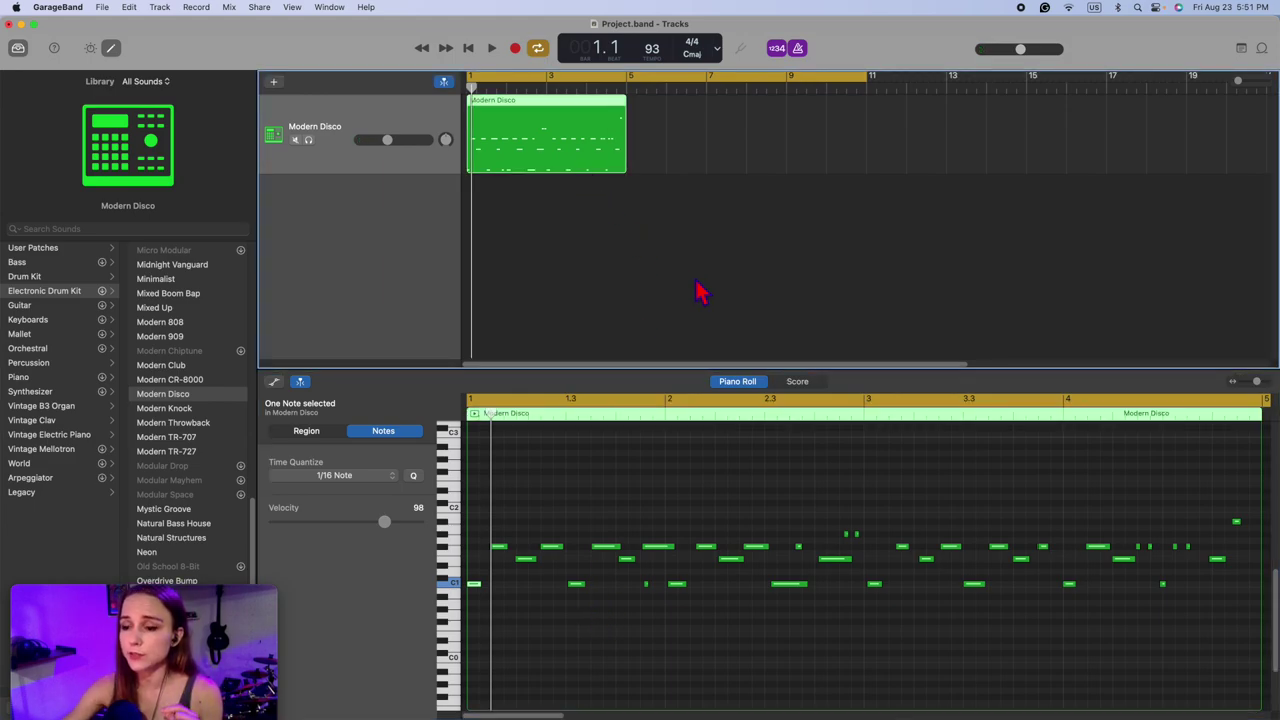
drag(766, 258, 584, 142)
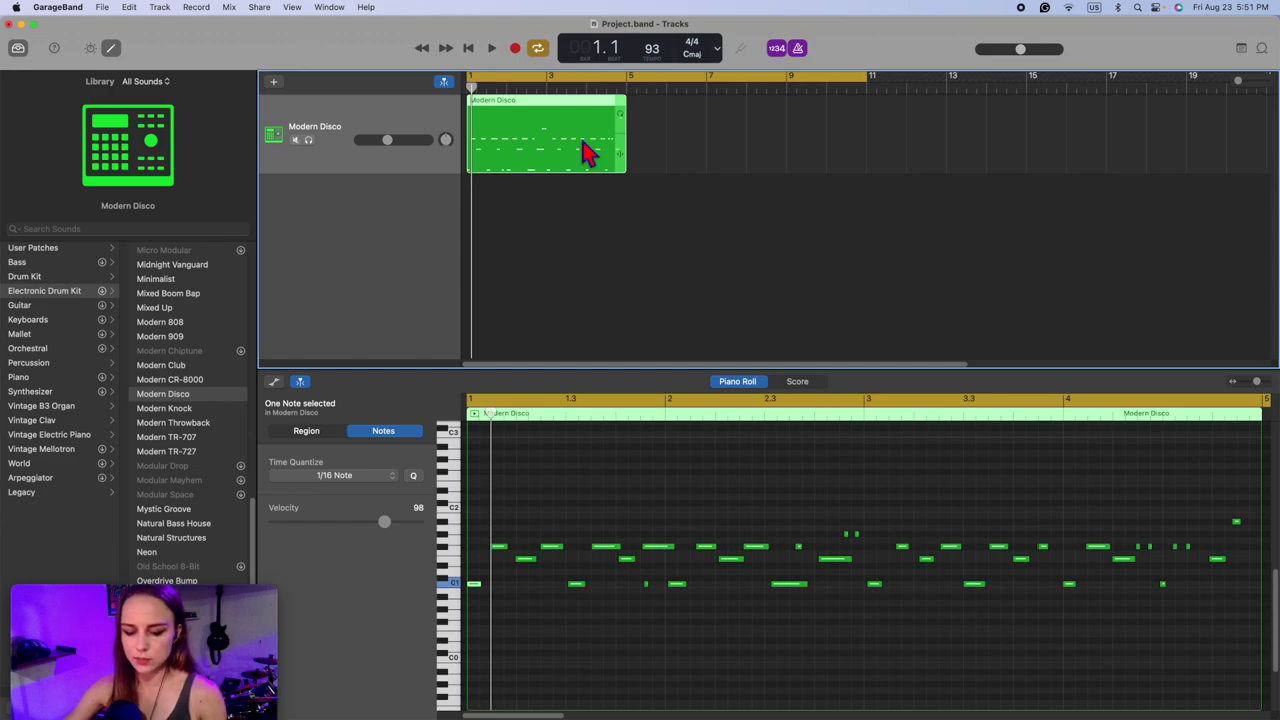
key(q)
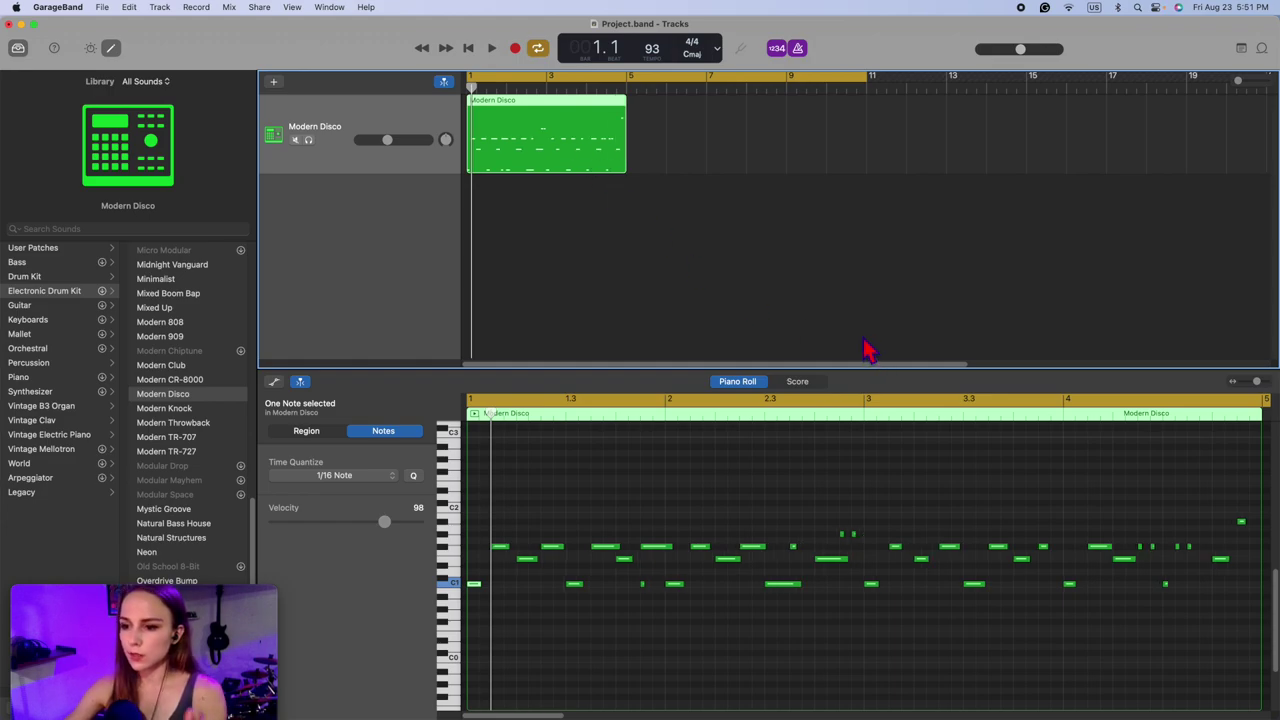
Step: Select all notes of the Modern Disco region in the Piano Roll and set the region's quantize strength to 75
click(737, 472)
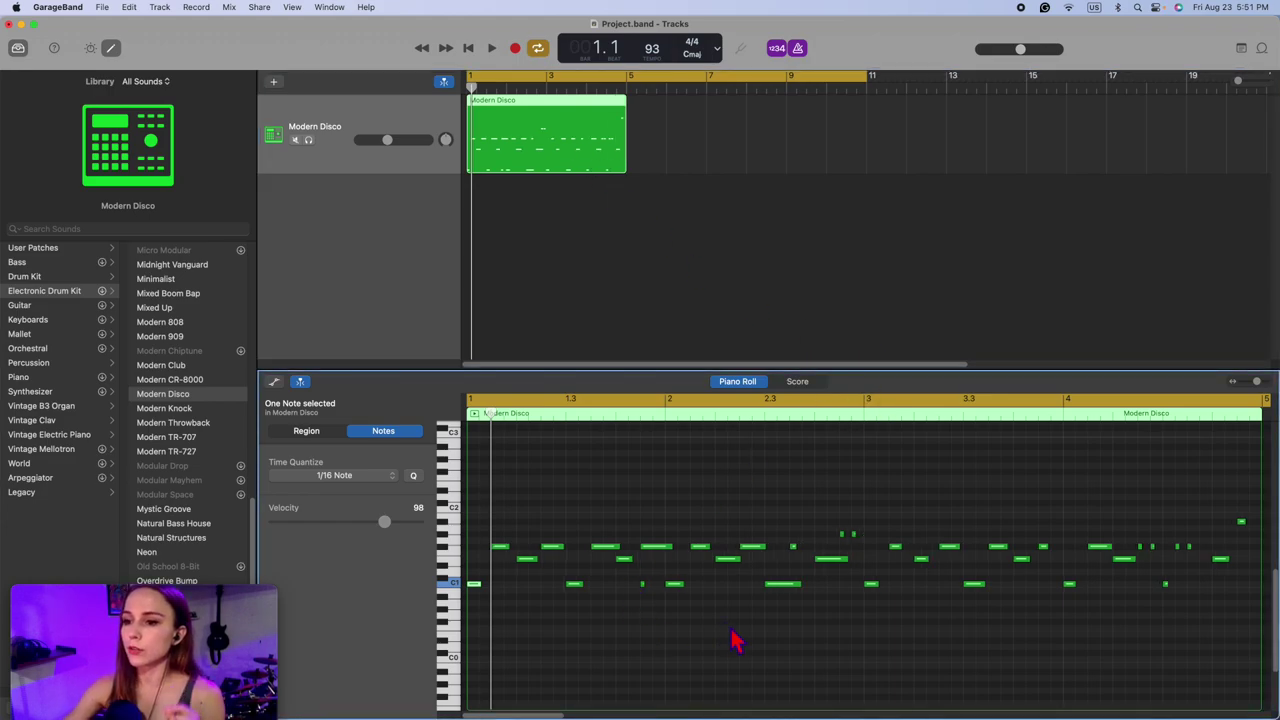
click(623, 615)
right_click(623, 615)
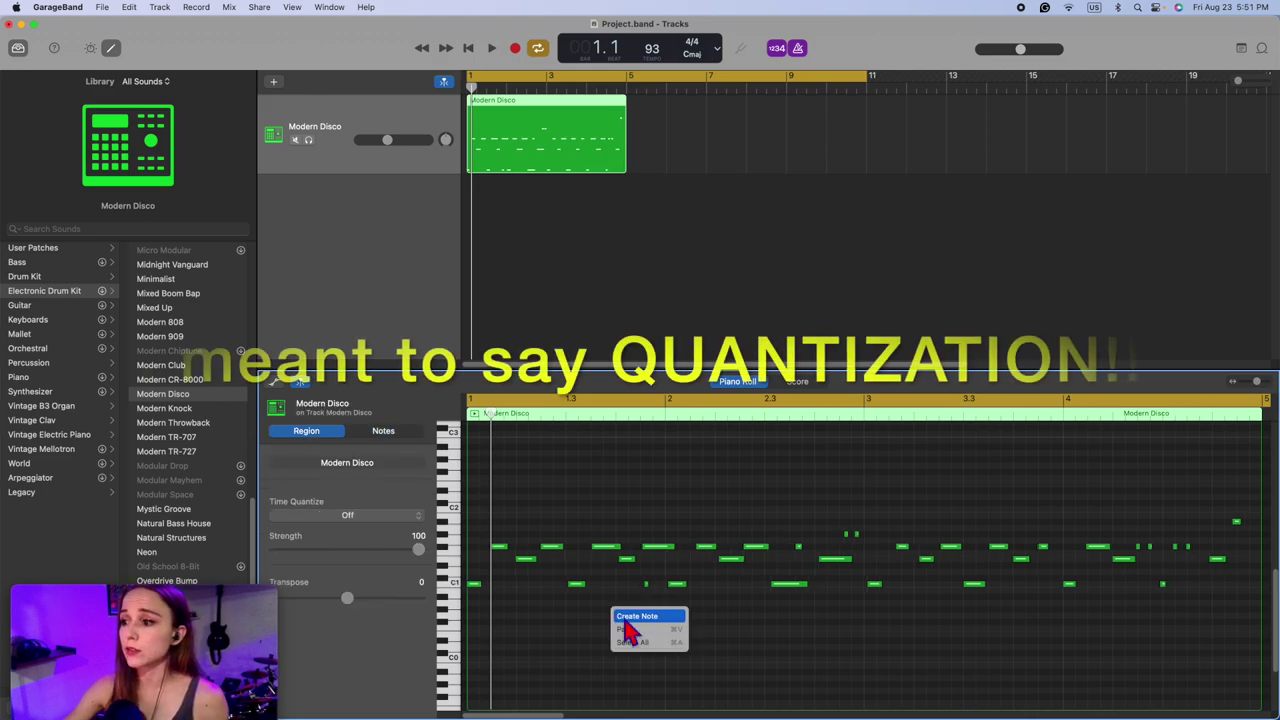
click(648, 644)
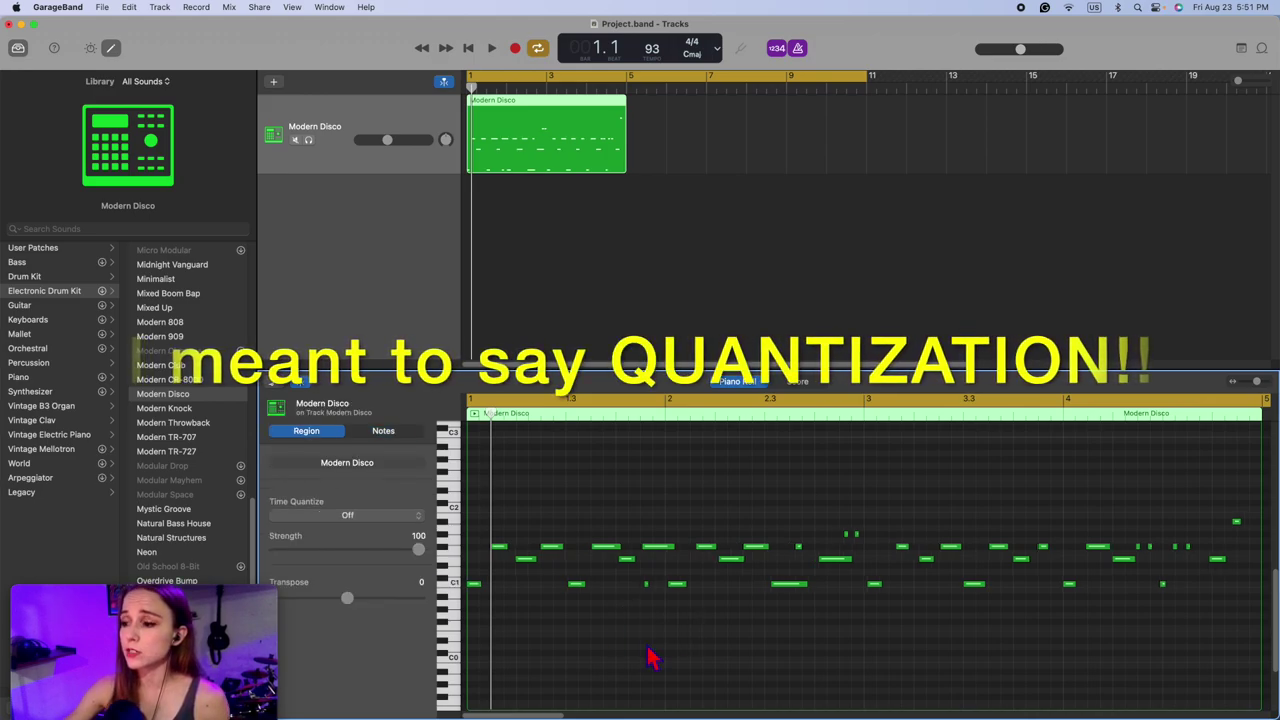
click(319, 437)
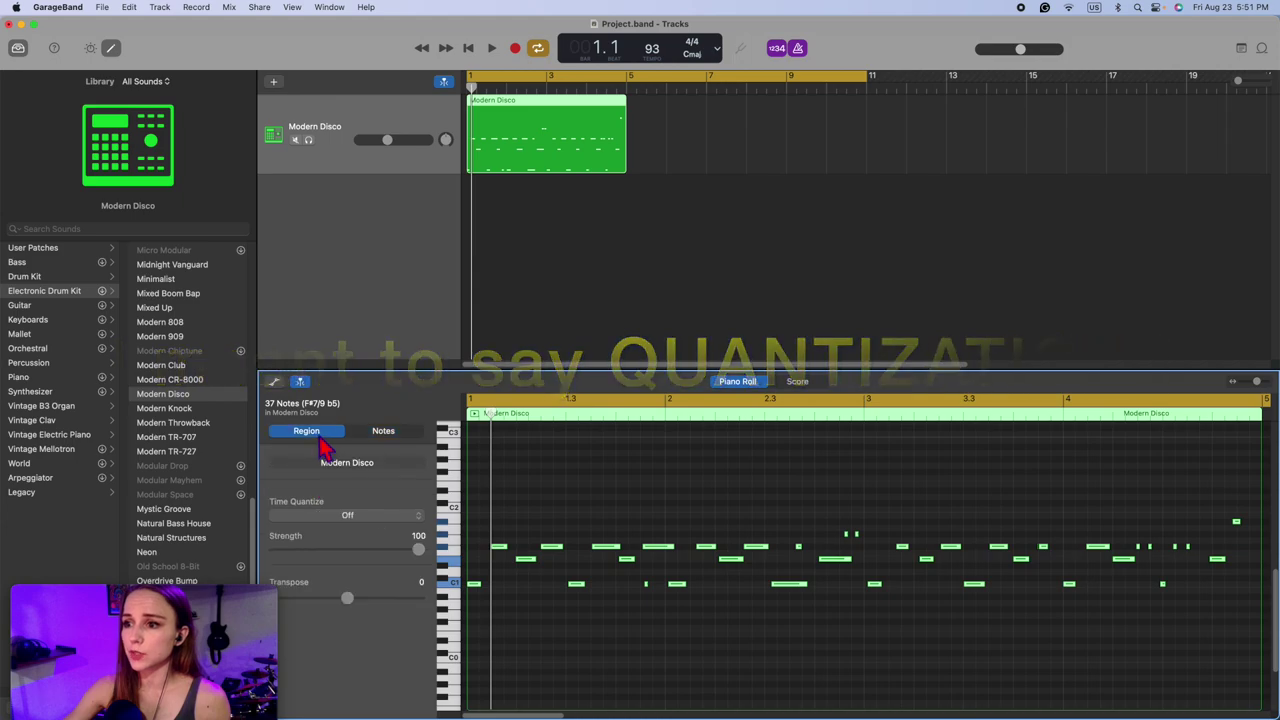
click(400, 551)
drag(394, 553, 389, 560)
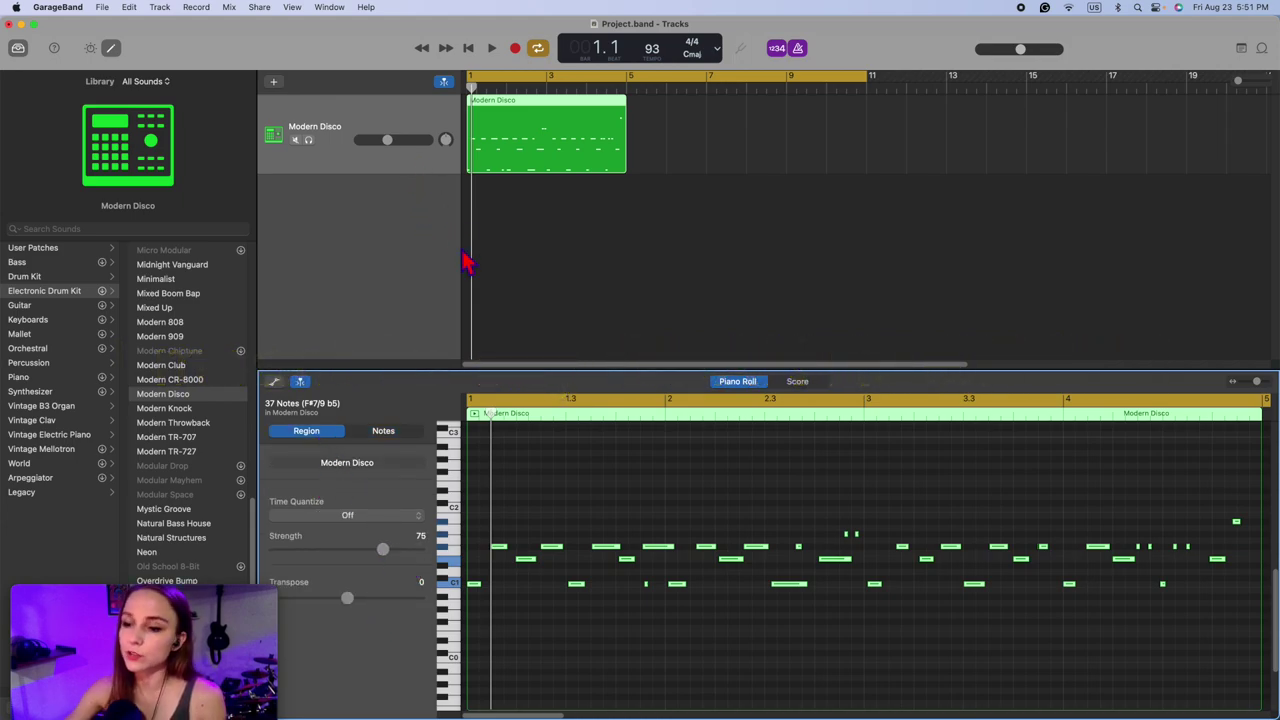
Step: Play the start of the beat and snap the C1 note near 1.3 to the grid
key(space)
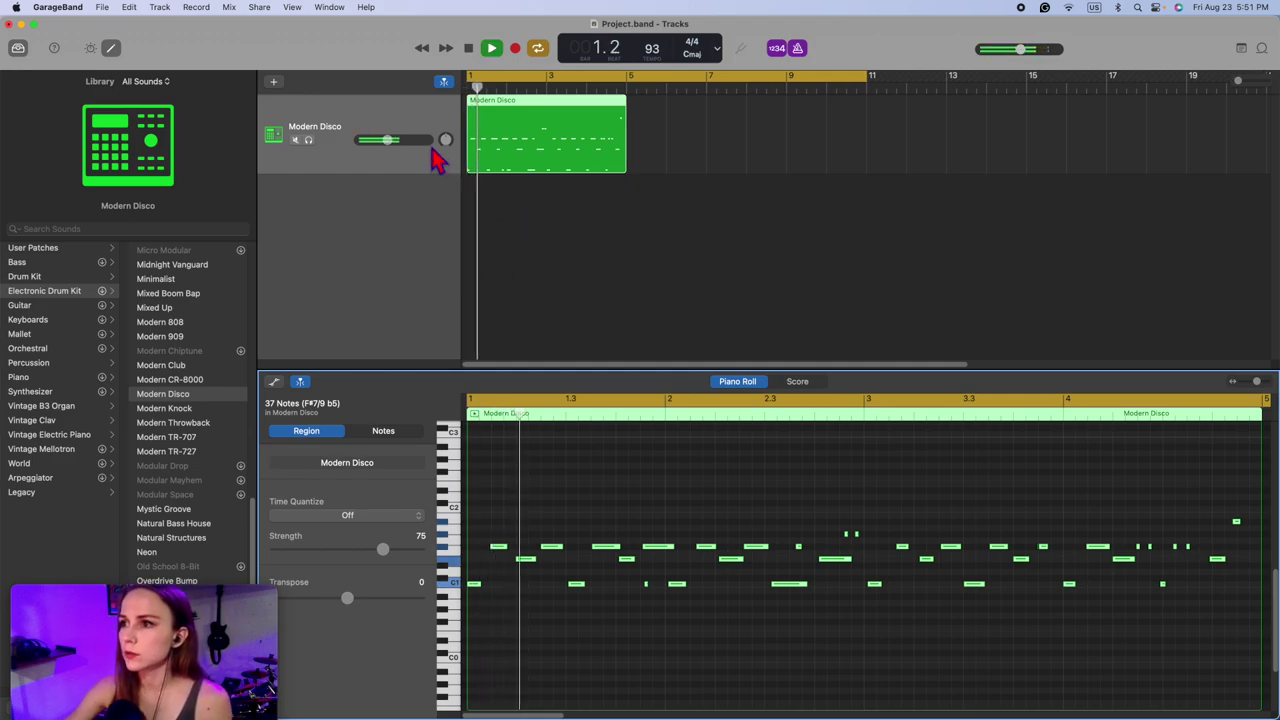
key(space)
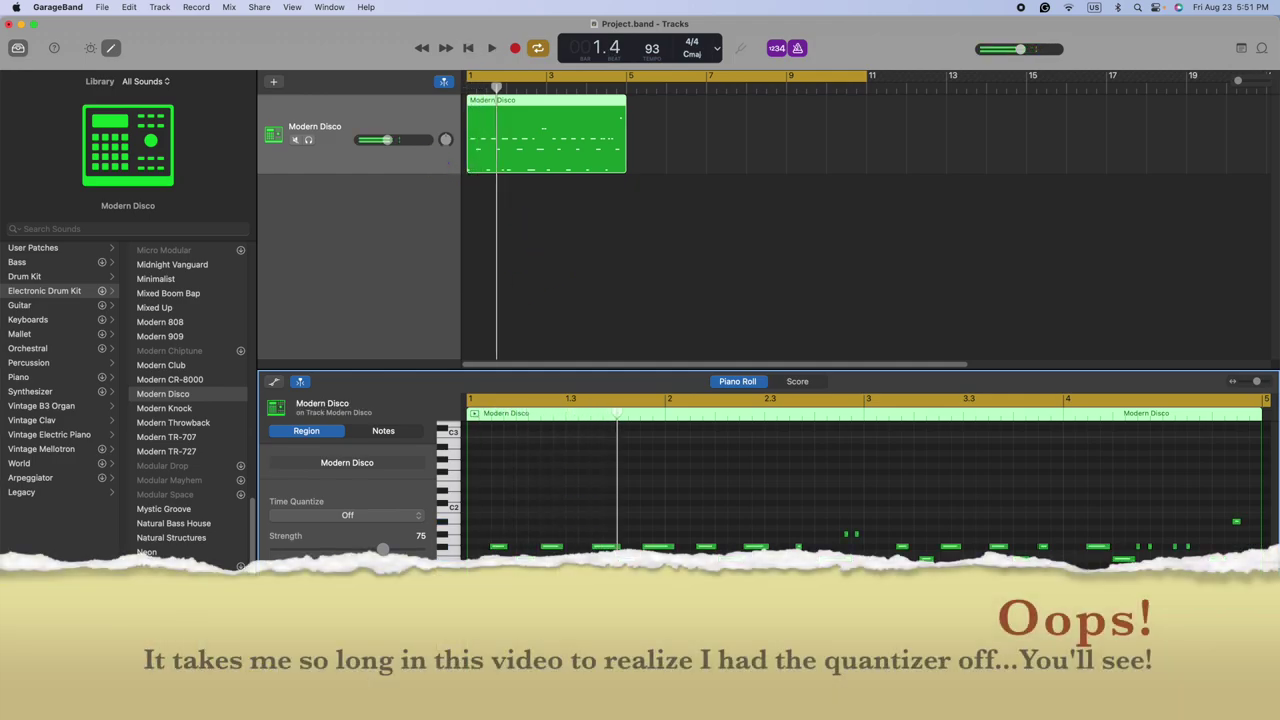
click(604, 546)
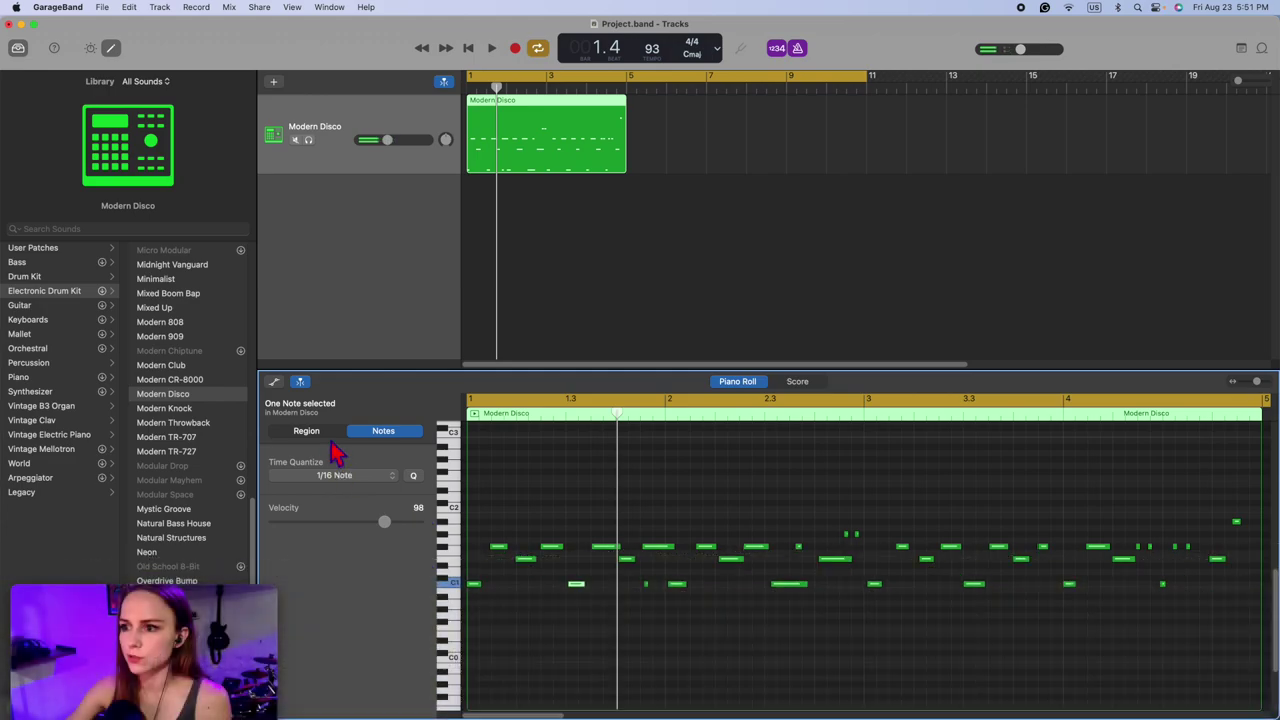
click(325, 433)
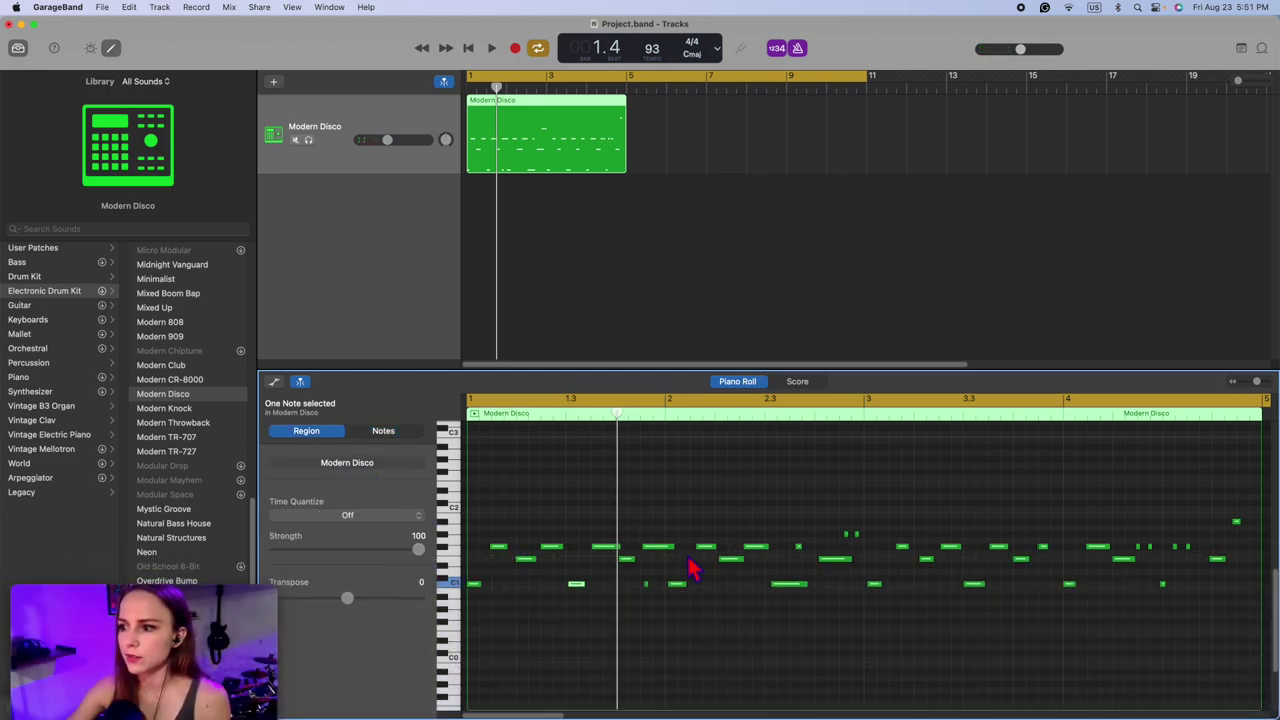
click(576, 584)
mouse_move(587, 604)
mouse_down()
mouse_move(623, 594)
mouse_move(609, 612)
mouse_up()
click(310, 432)
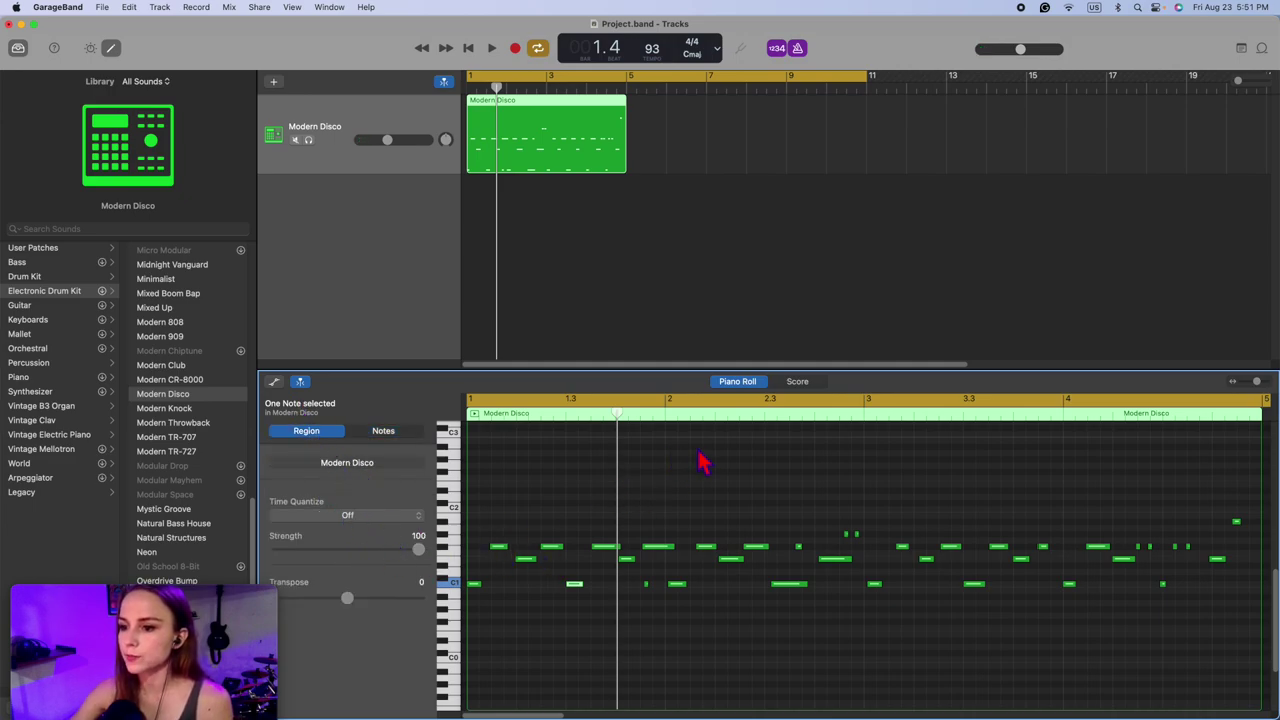
Step: Turn off the metronome and play the first two bars of the Modern Disco beat without it
click(428, 143)
key(space)
click(796, 52)
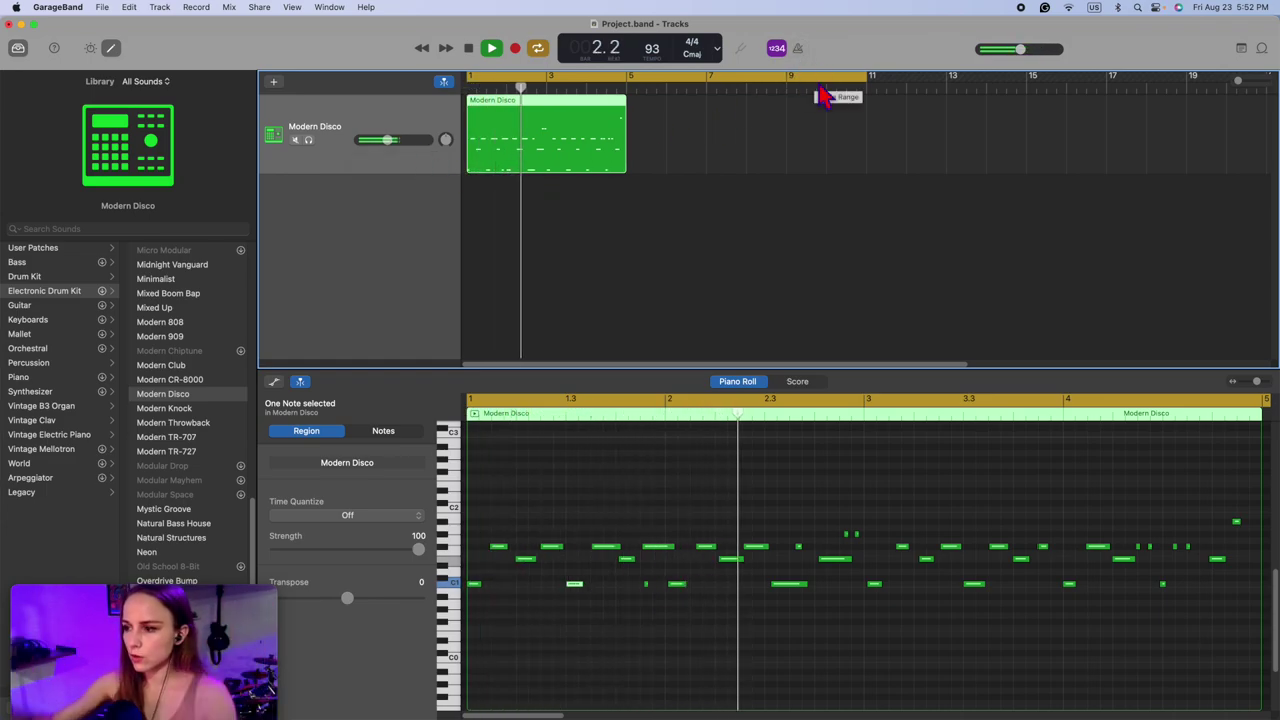
key(space)
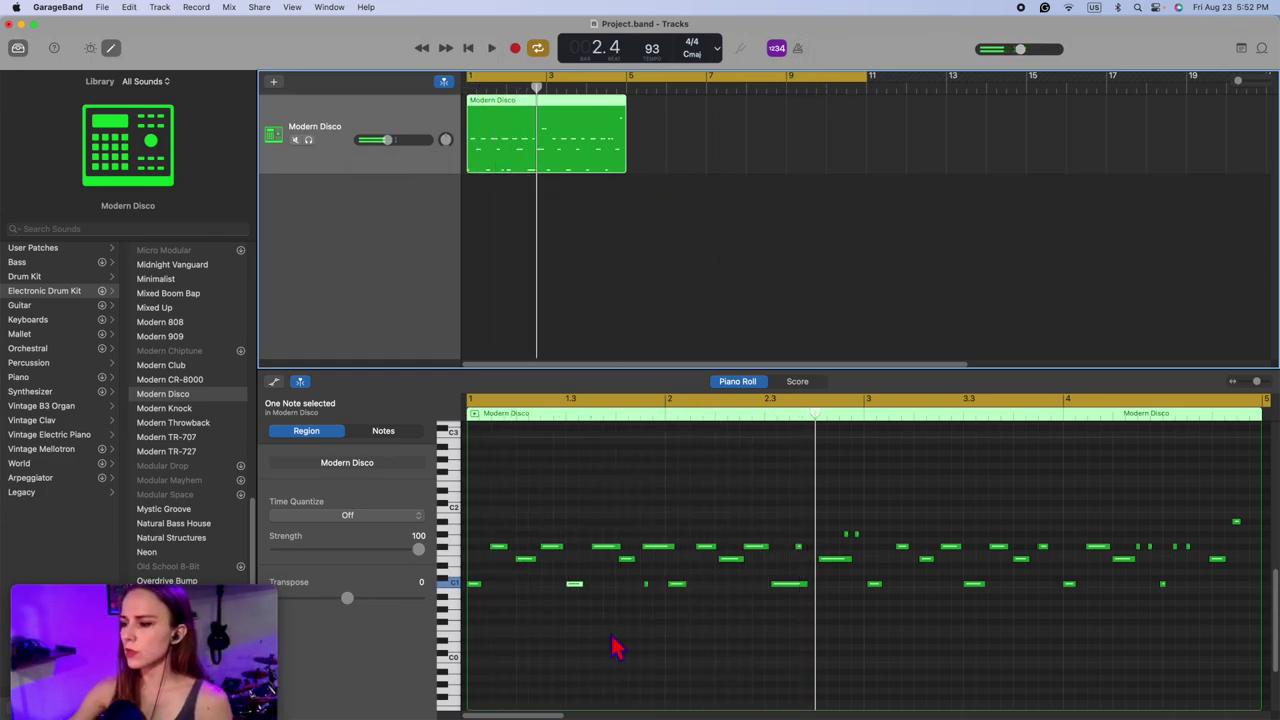
Step: Create a G1 note at 1.3 and another note in the hi-hat row at about 1.2
click(570, 630)
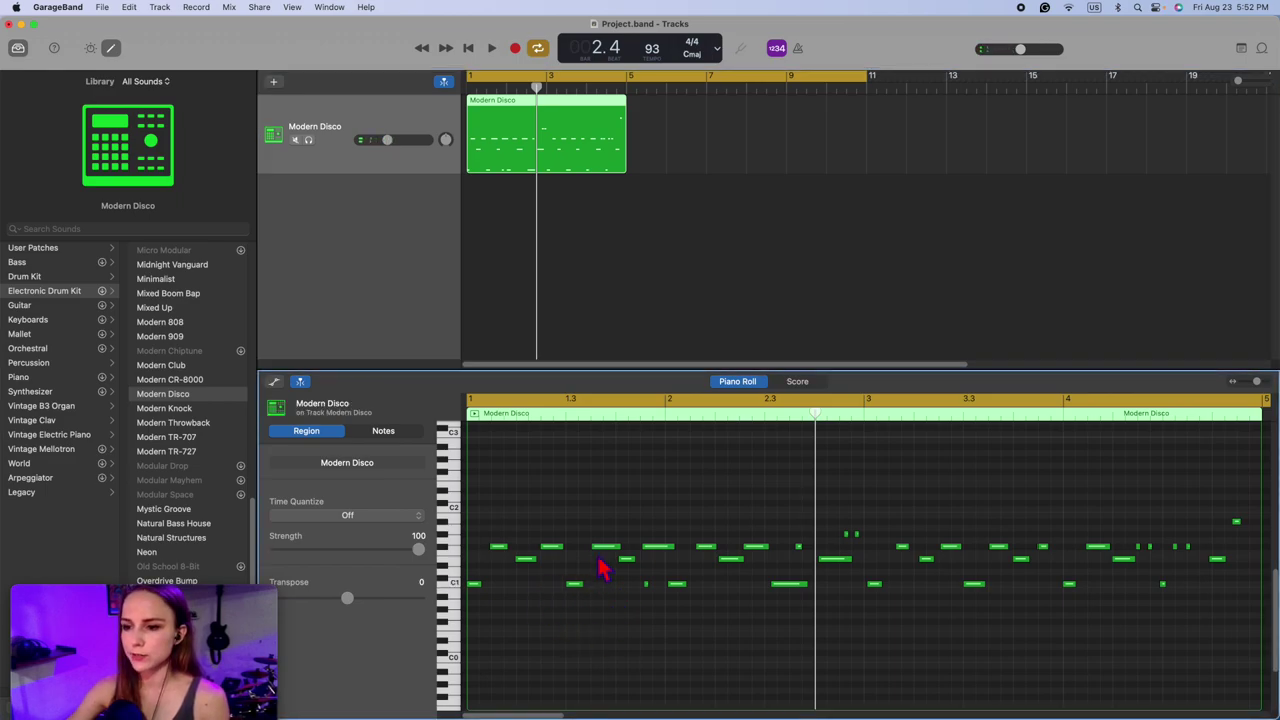
right_click(572, 541)
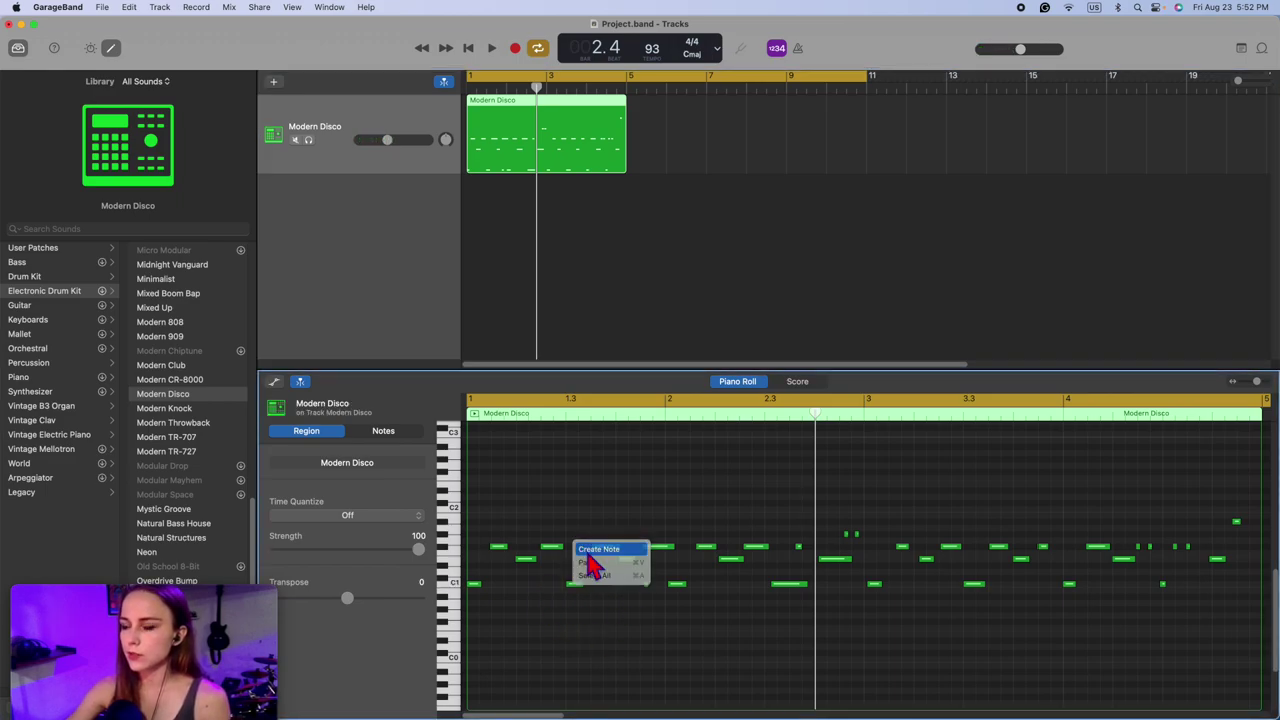
click(589, 550)
click(578, 542)
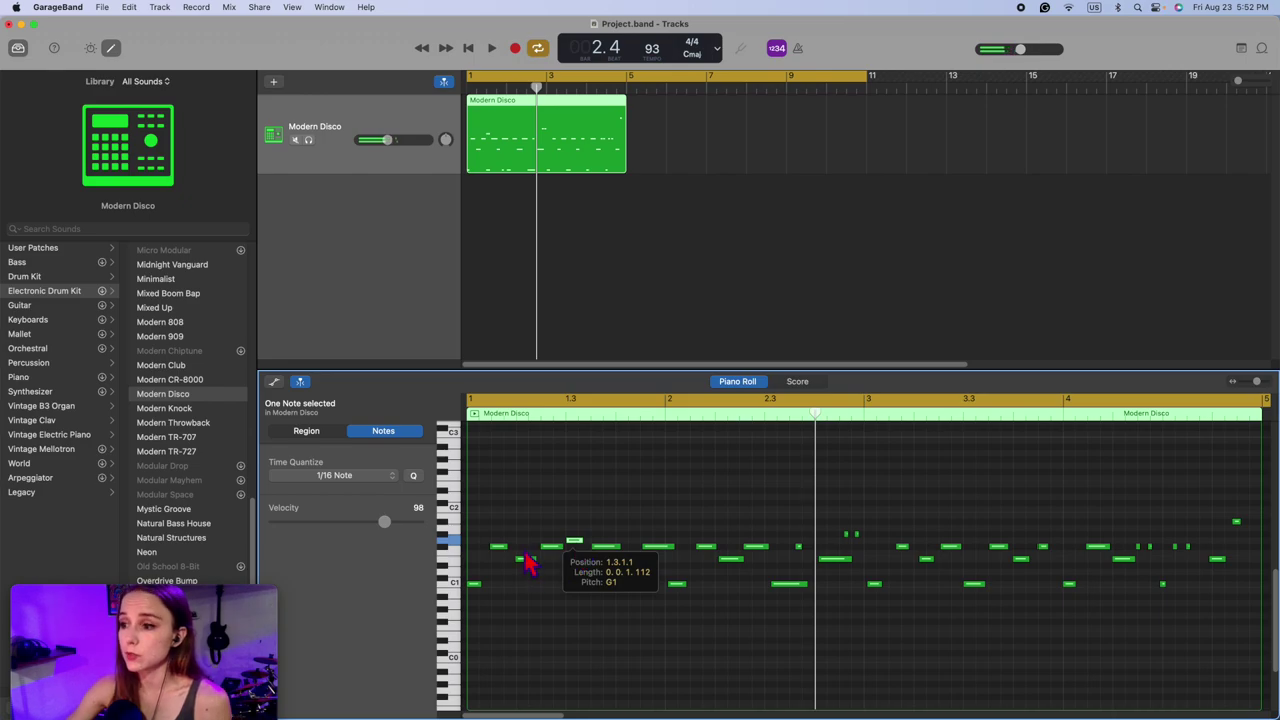
right_click(523, 542)
click(540, 550)
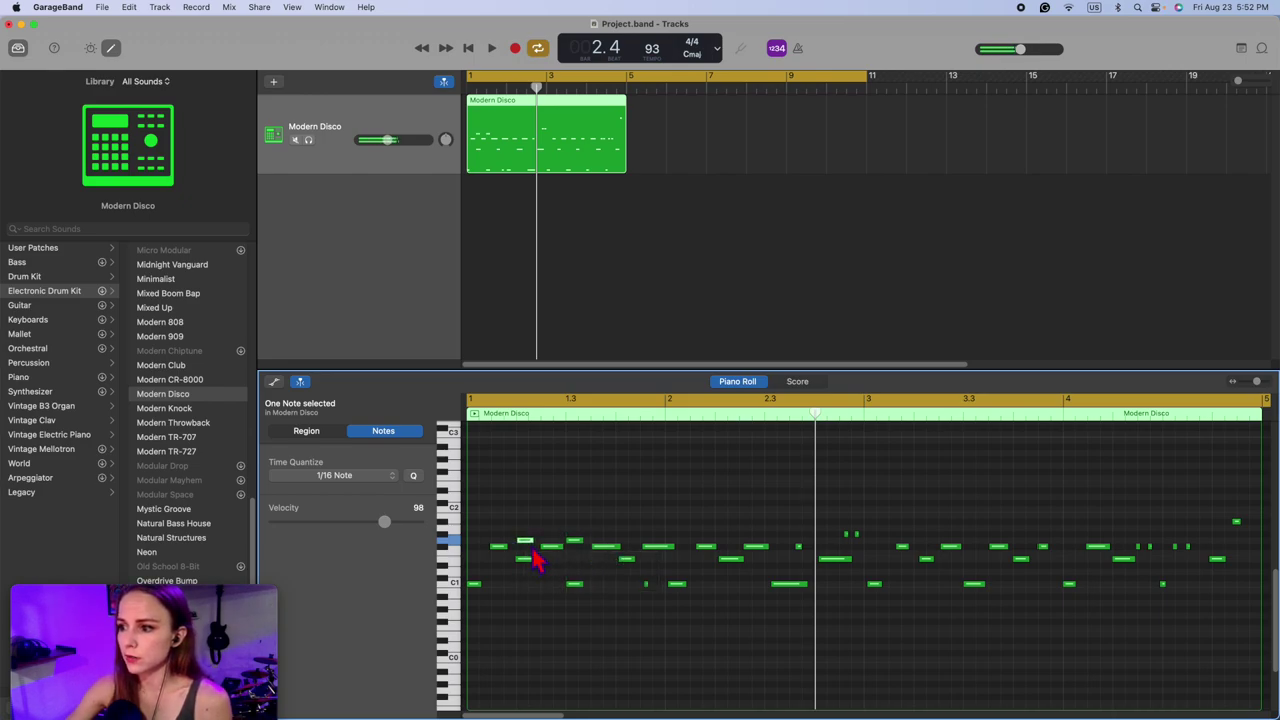
Step: Add two short C1 notes directly after the C1 note at 2.1.1.1, shortening that note to 0.0.1.60
right_click(724, 572)
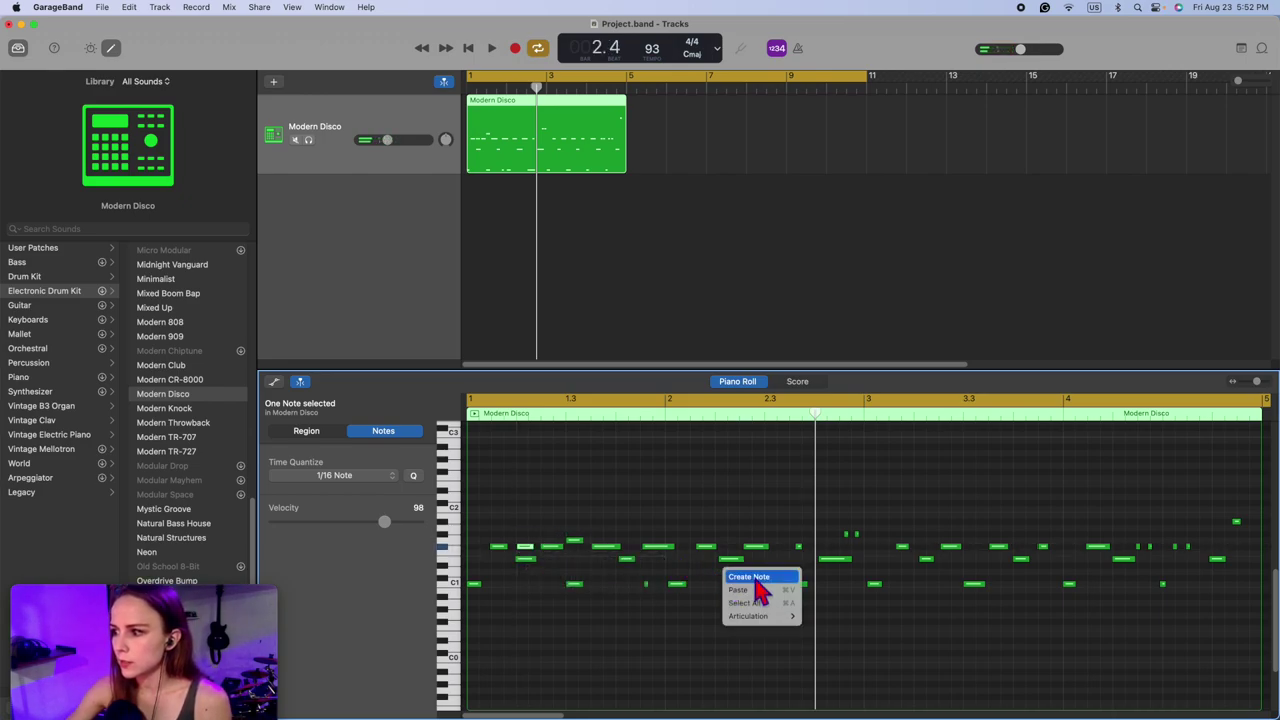
click(755, 579)
drag(720, 583, 685, 599)
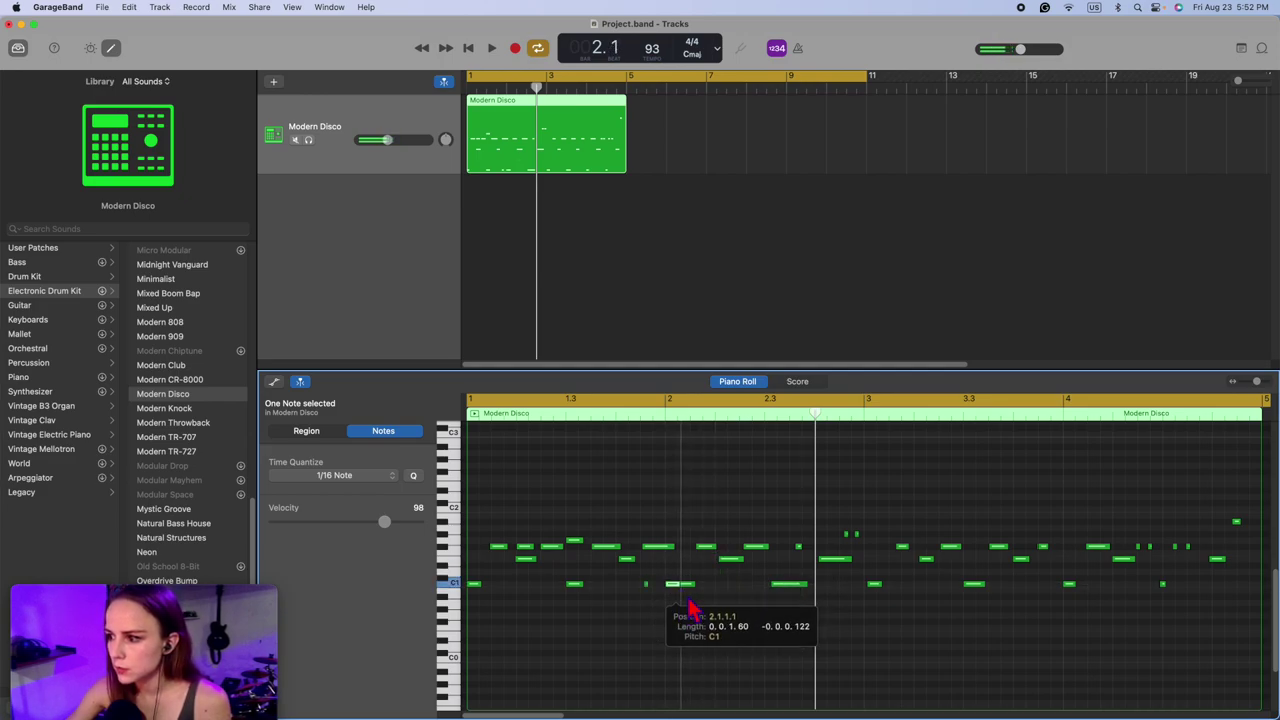
right_click(702, 584)
click(740, 589)
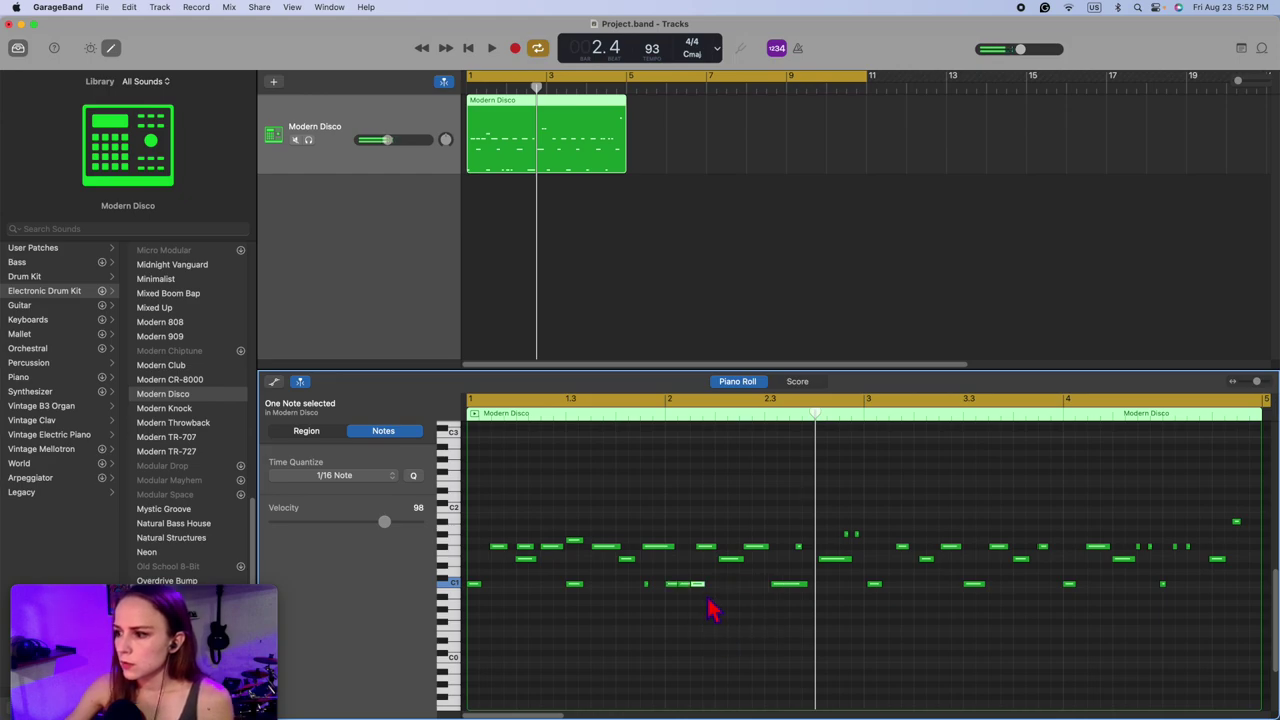
Step: Play the edited beat from bar 1 and snap the four C1 notes around the start of bar 2 to the grid
key(Return)
key(space)
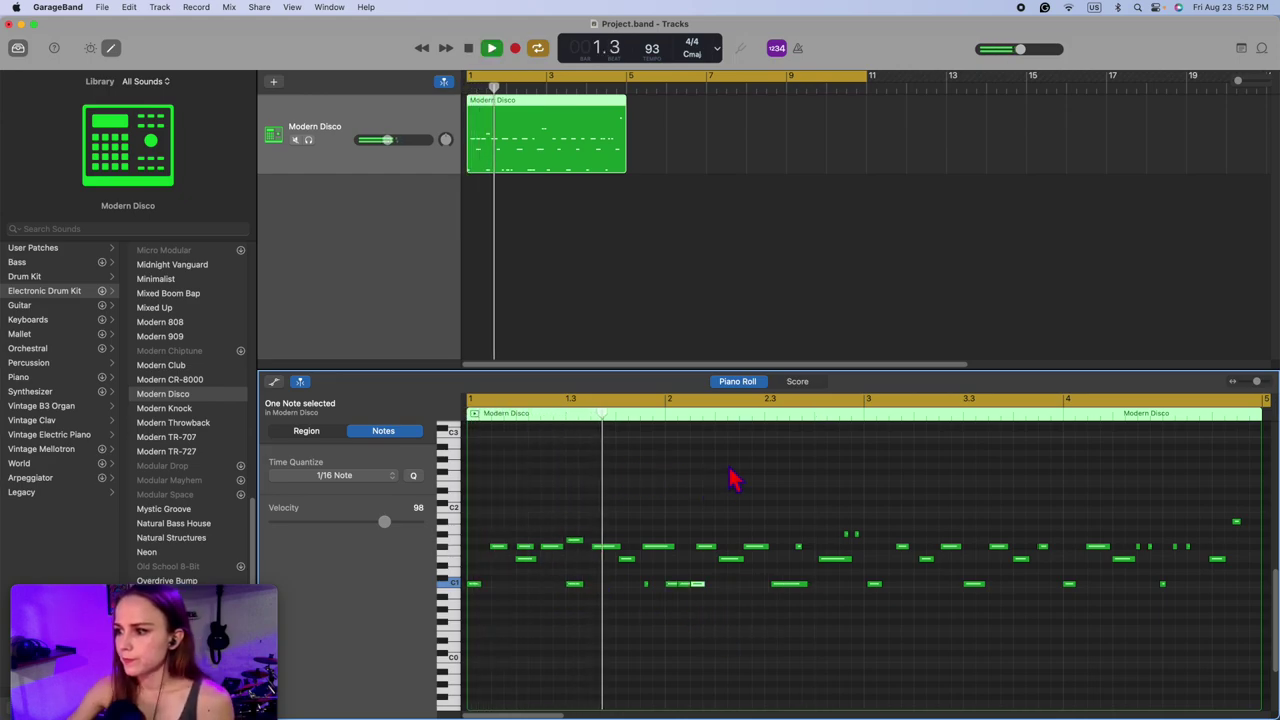
key(space)
drag(724, 604, 667, 617)
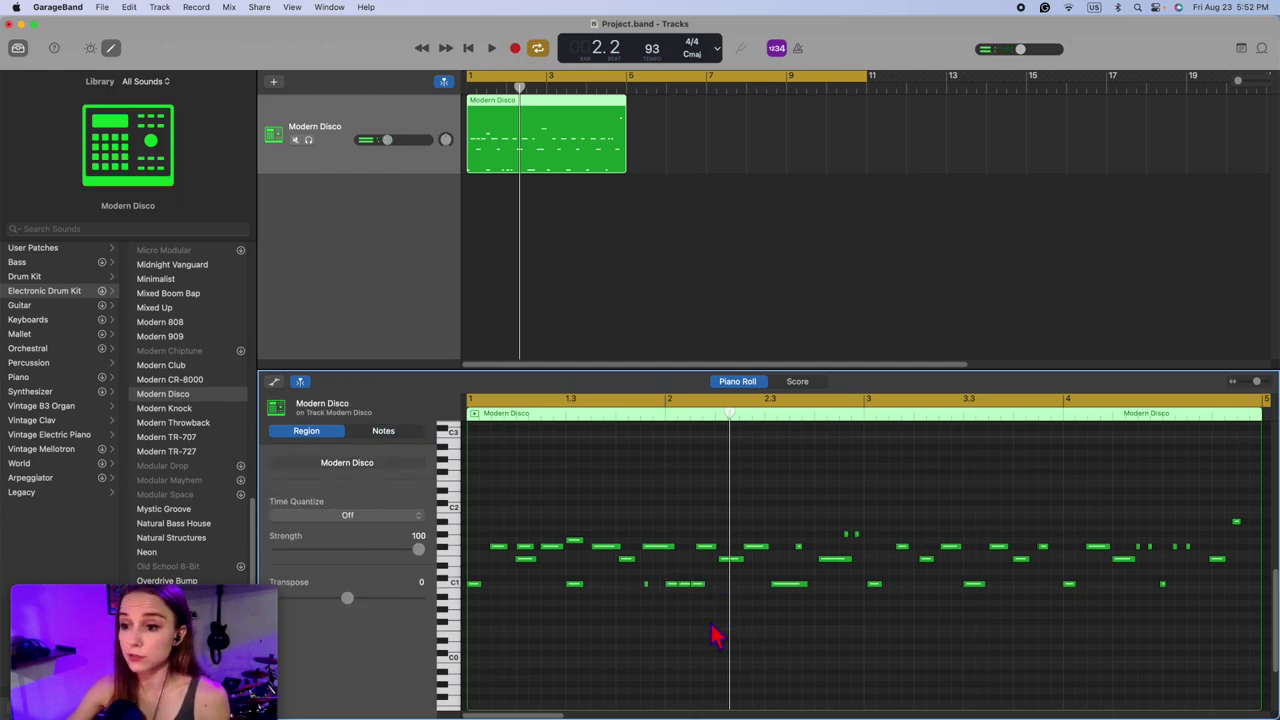
key(Return)
key(space)
key(space)
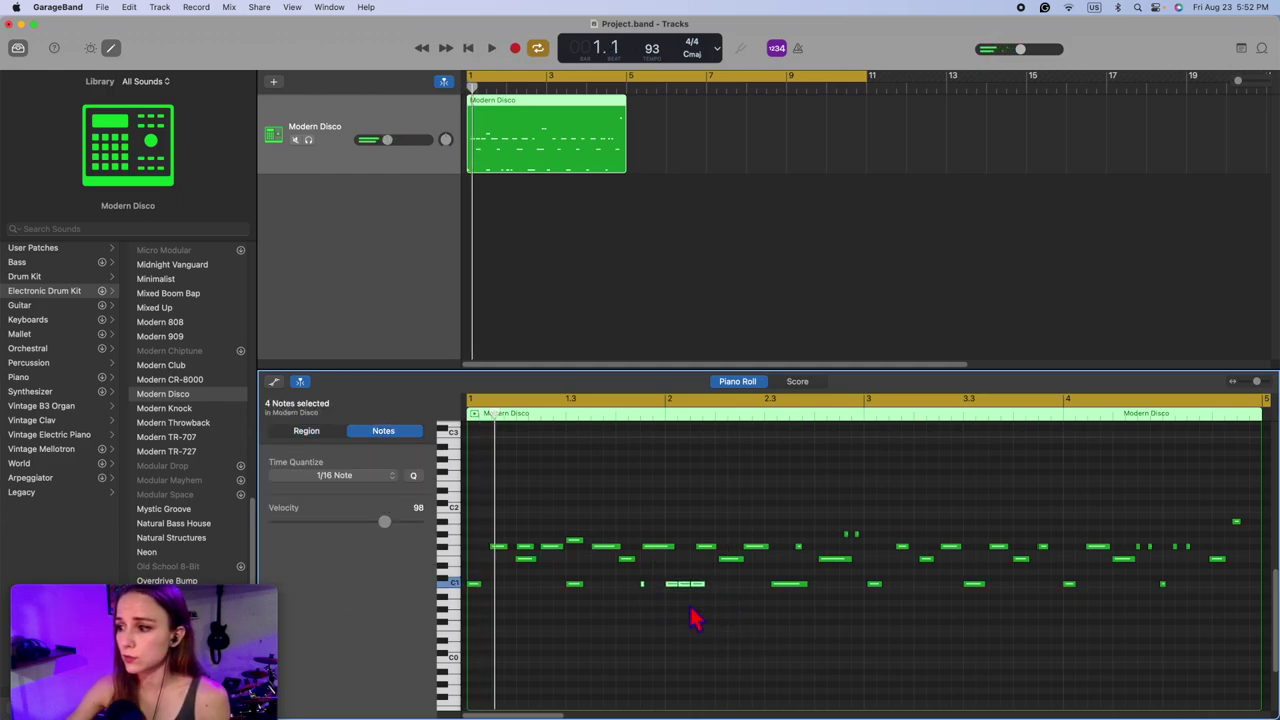
Step: Snap the three hi-hat notes around bar 2 to the grid and listen to the beat from bar 1
key(space)
drag(676, 603, 731, 576)
click(723, 619)
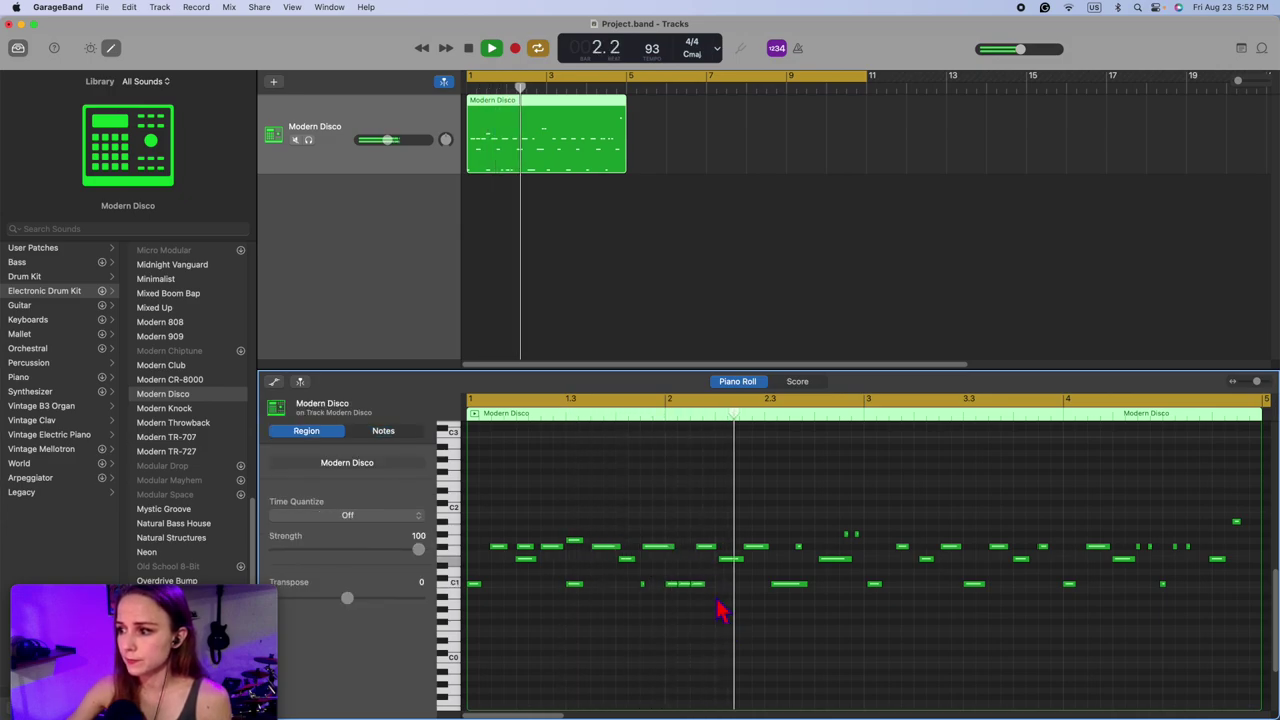
drag(641, 540, 766, 553)
key(Return)
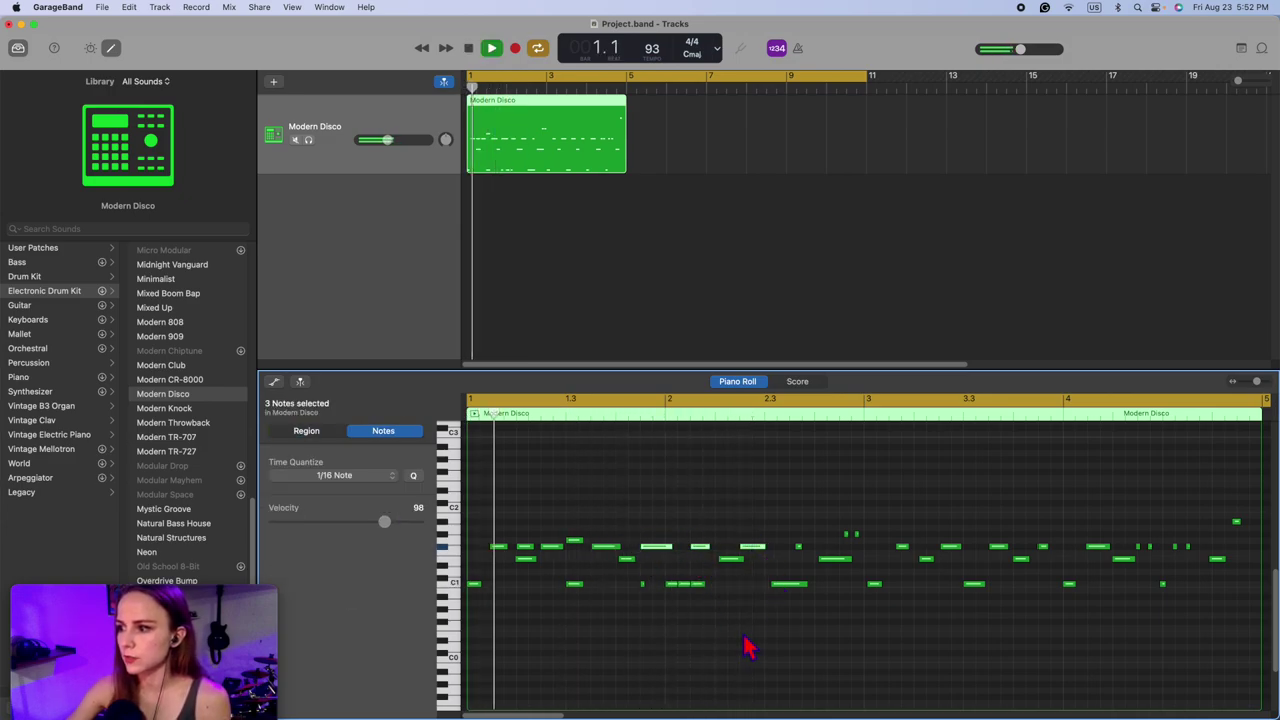
click(748, 645)
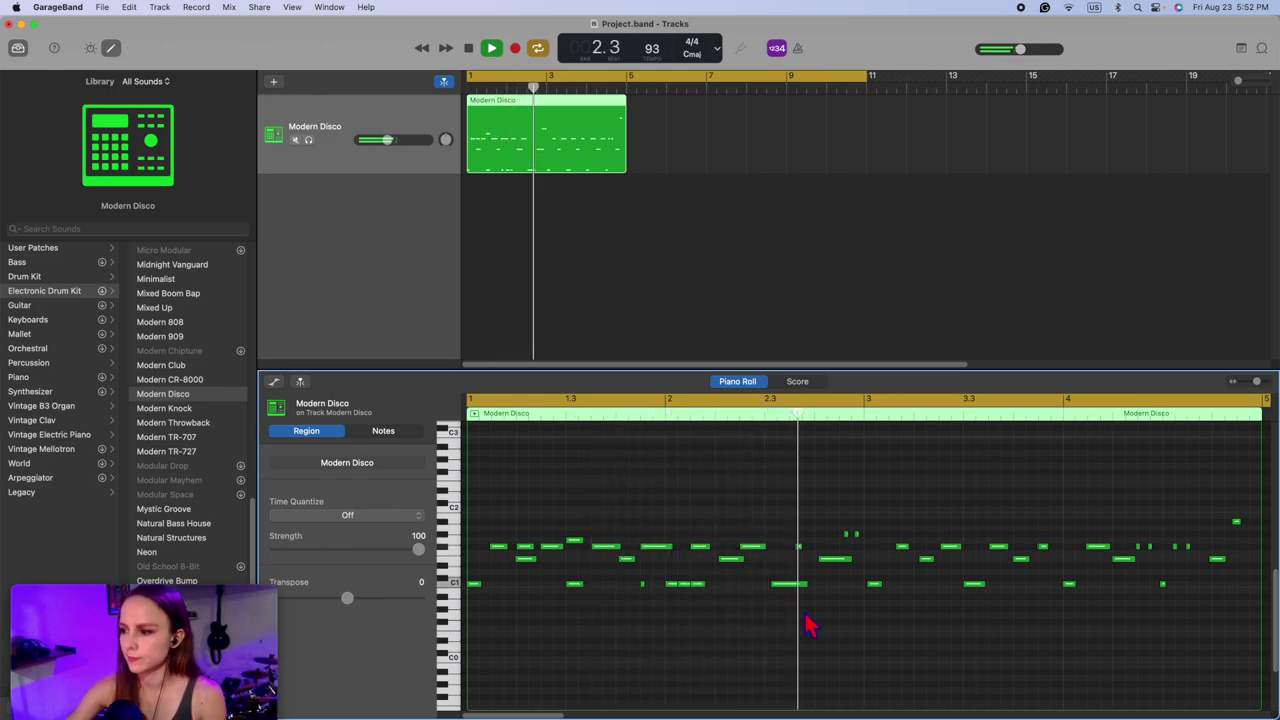
key(space)
Step: Select the notes from the end of bar 2 onwards, set the region's quantize strength to 90 and play the beat
drag(791, 584, 1257, 390)
click(301, 433)
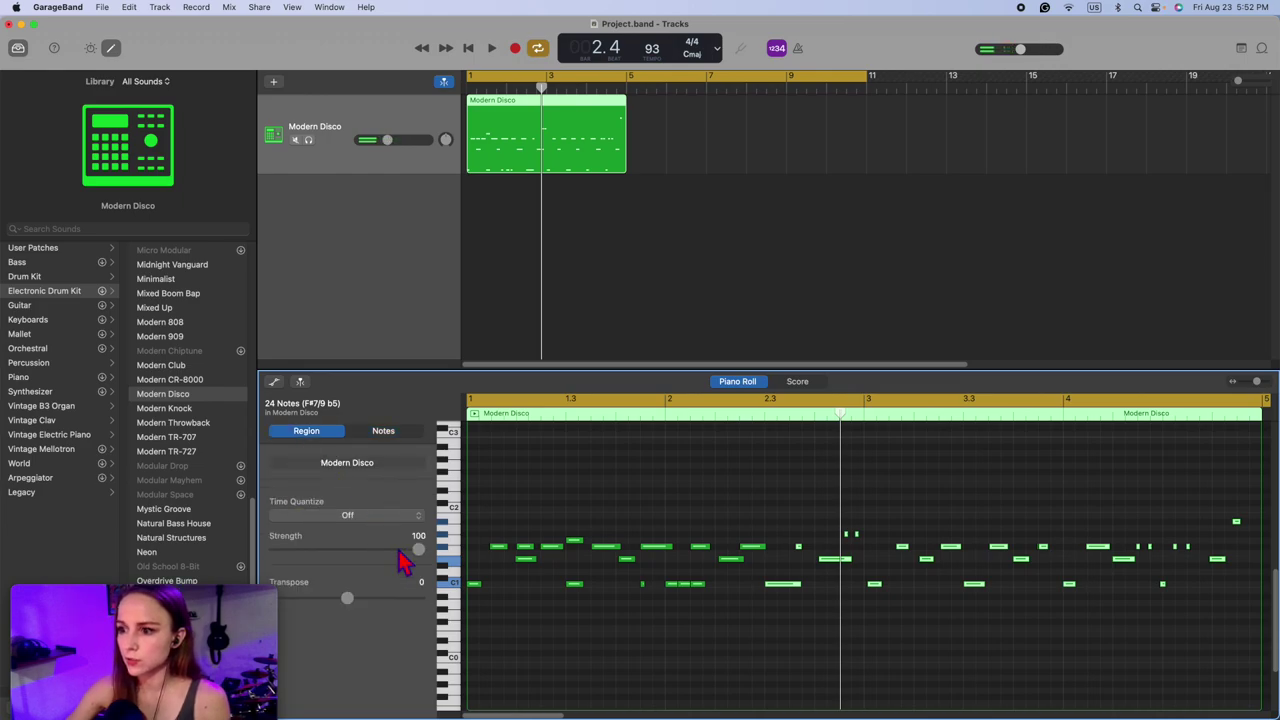
drag(398, 550, 404, 550)
key(space)
click(723, 623)
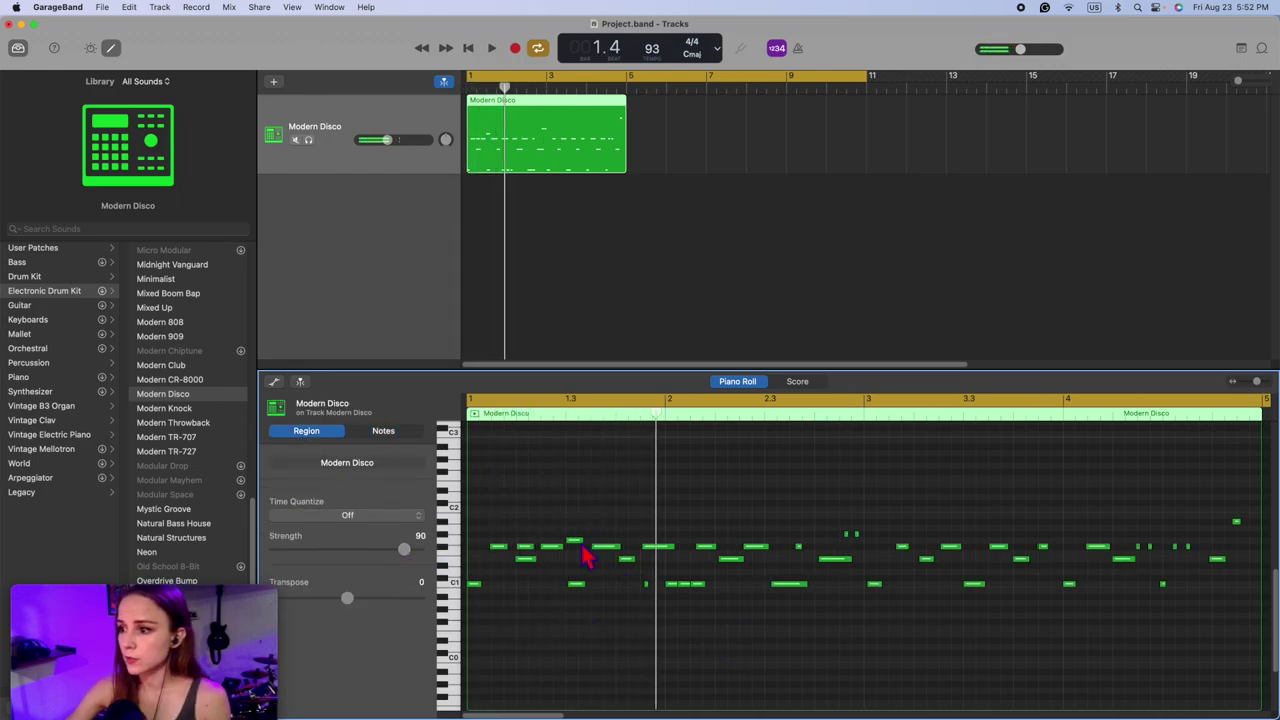
Step: Shift the added G1 note at 1.3 about a sixteenth later and play the beat up to bar 2
drag(580, 542, 592, 544)
key(space)
click(646, 632)
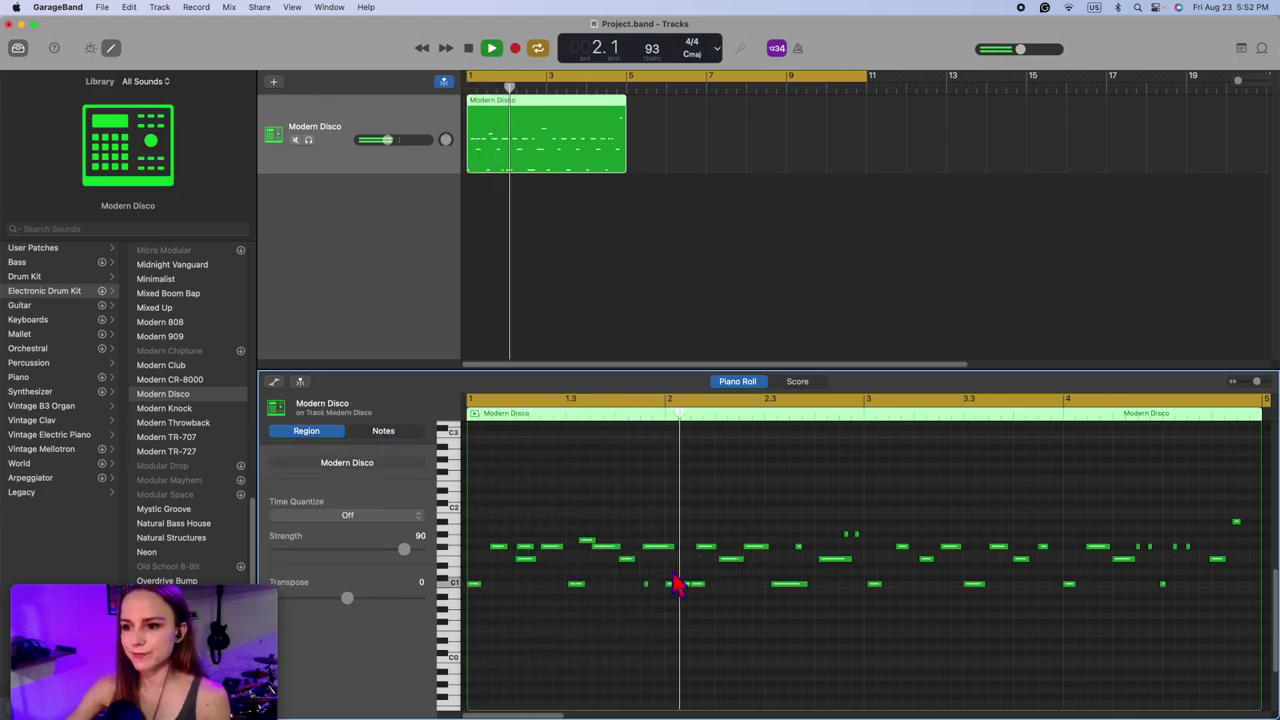
key(space)
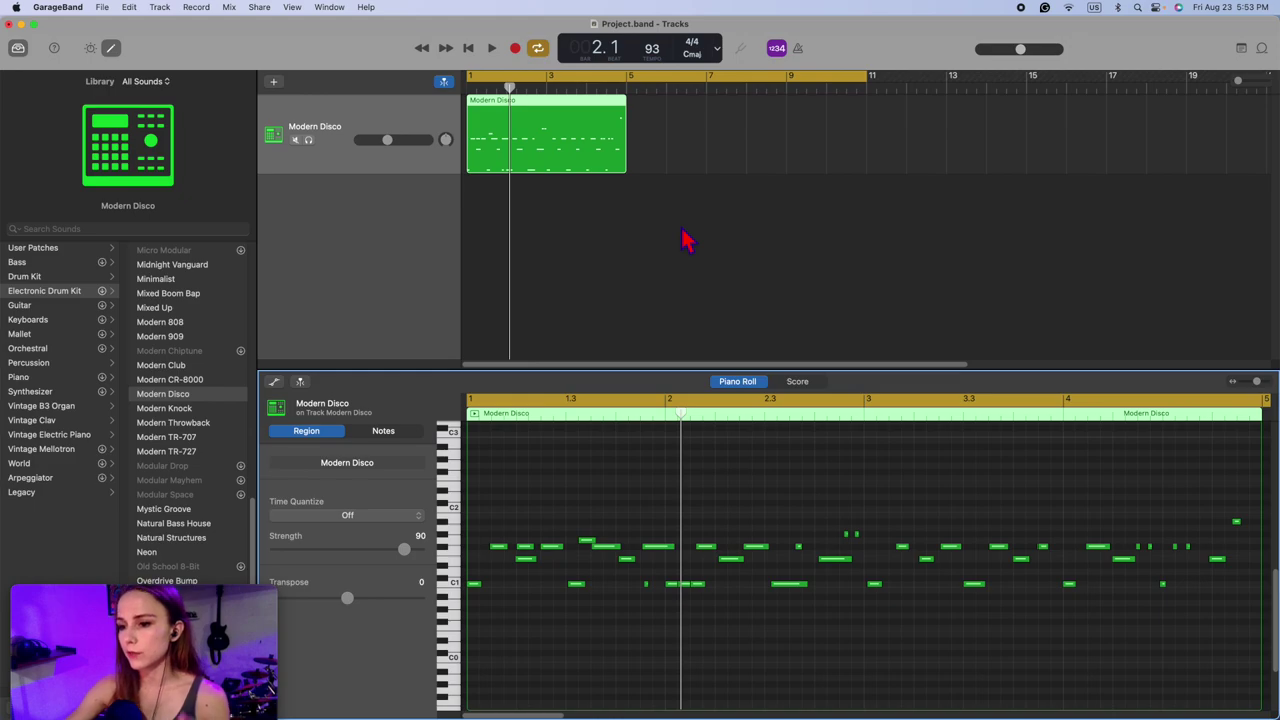
Step: Add a new MIDI software instrument track below the Modern Disco track
click(727, 299)
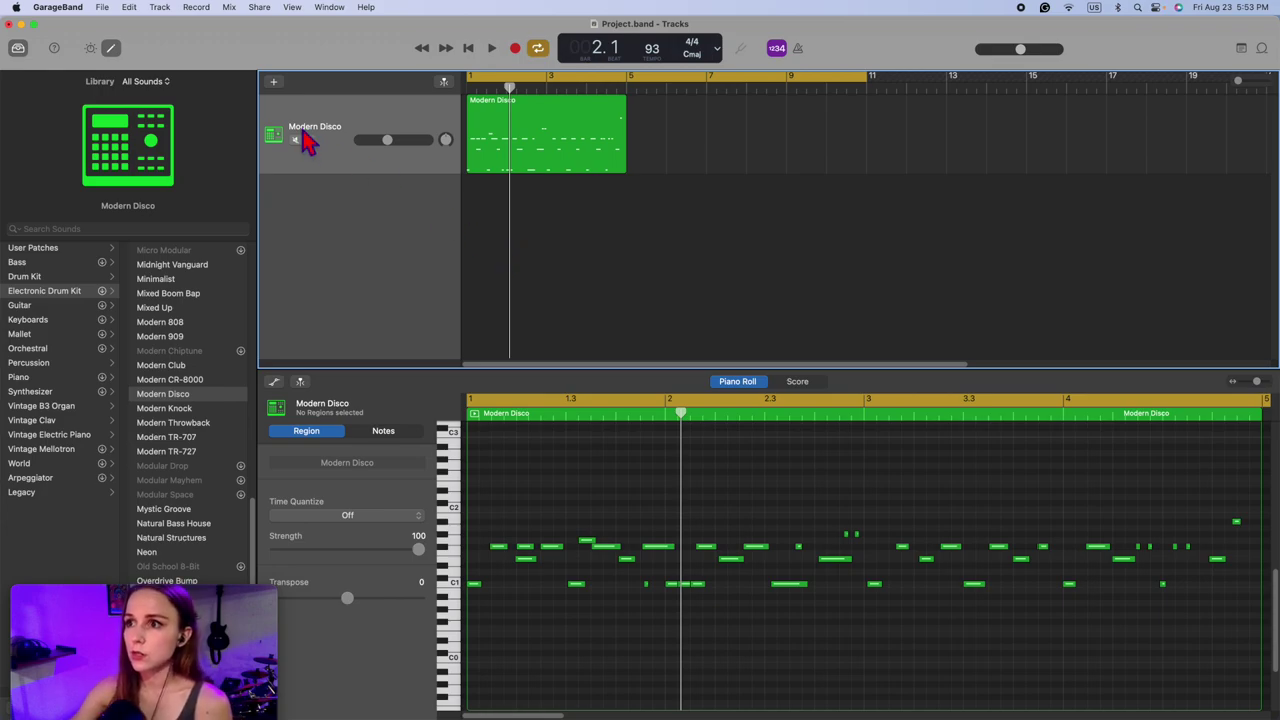
click(273, 82)
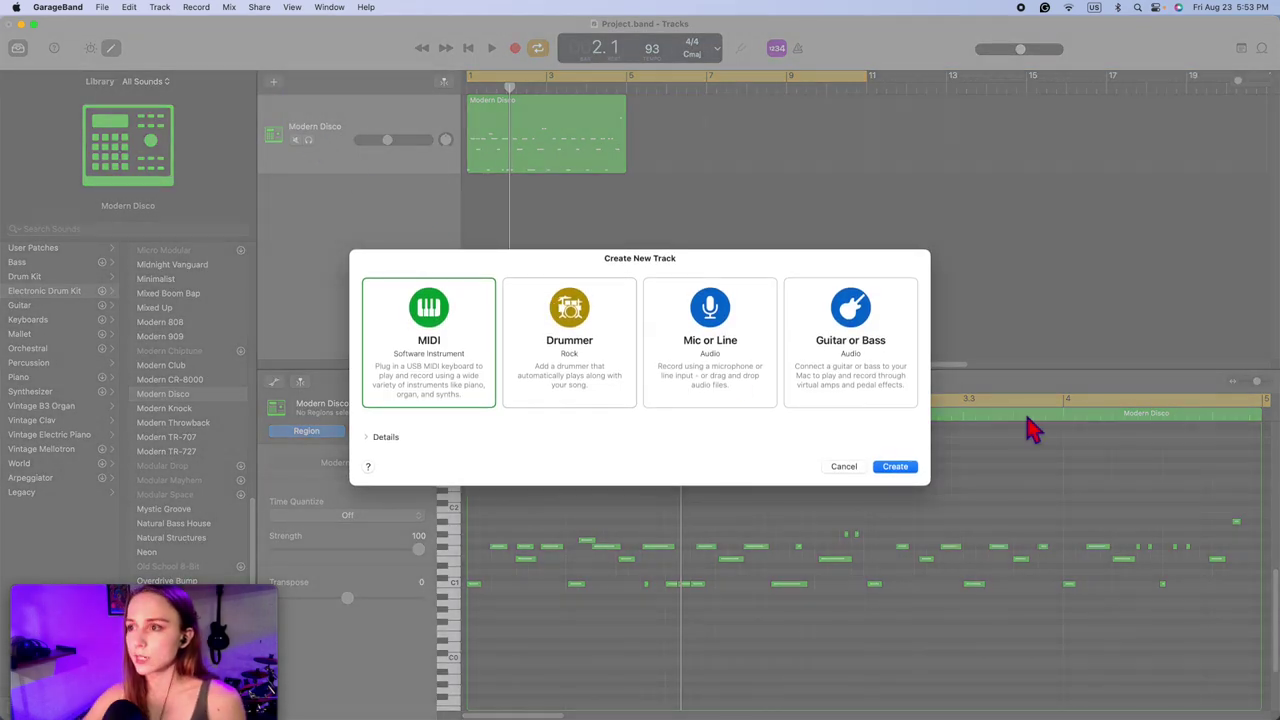
click(905, 470)
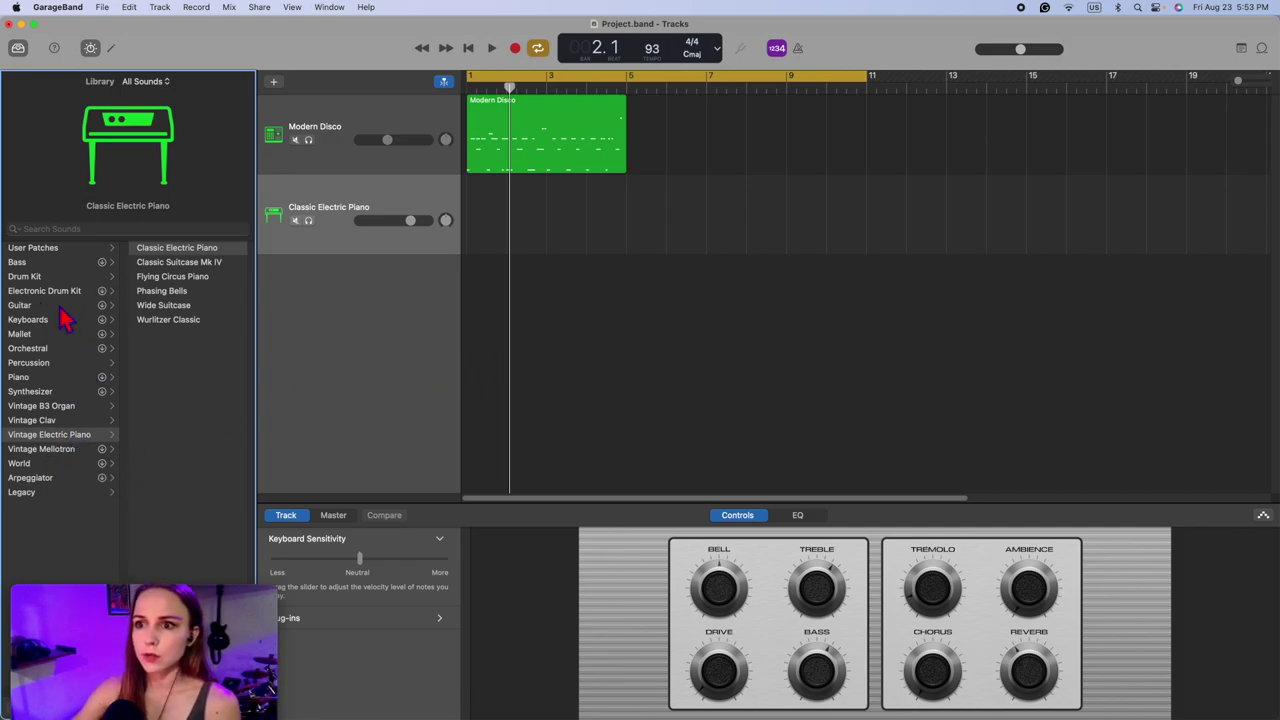
Step: Browse the library's Synthesizer, Vintage B3 Organ and Arpeggiator sounds, ending in the arpeggiator's Synth Chords patches
click(60, 392)
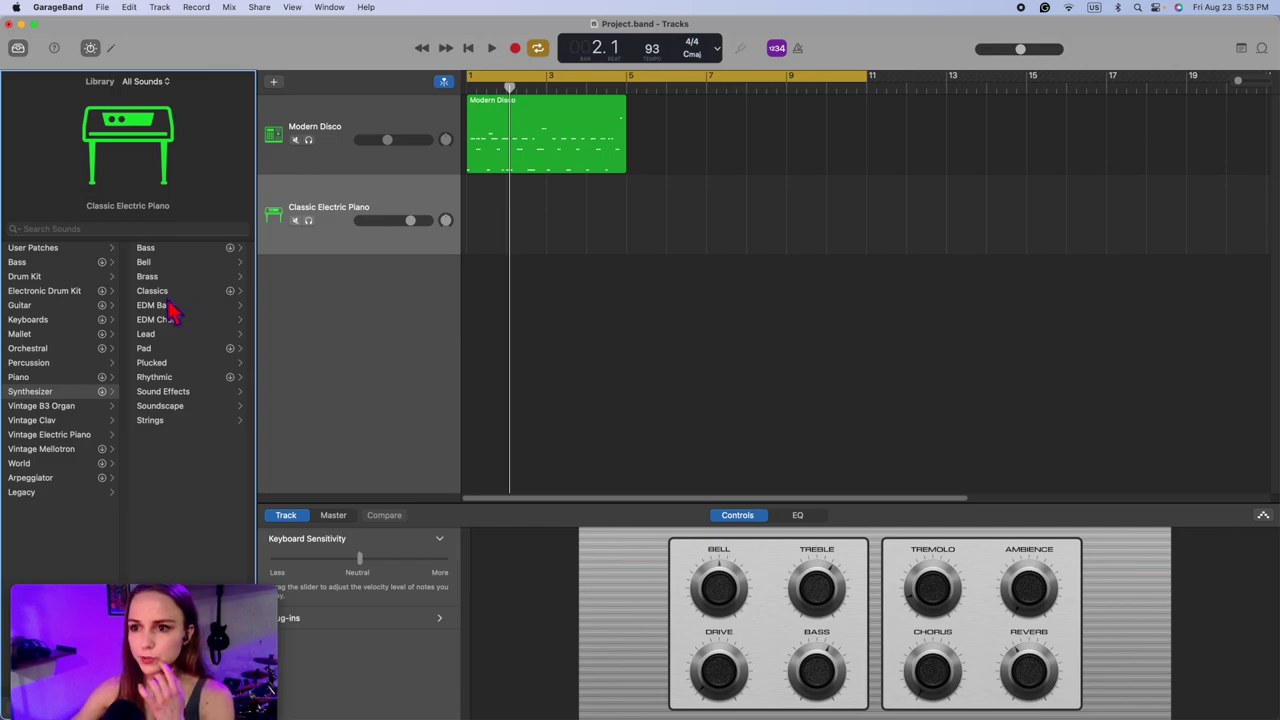
click(55, 379)
click(61, 395)
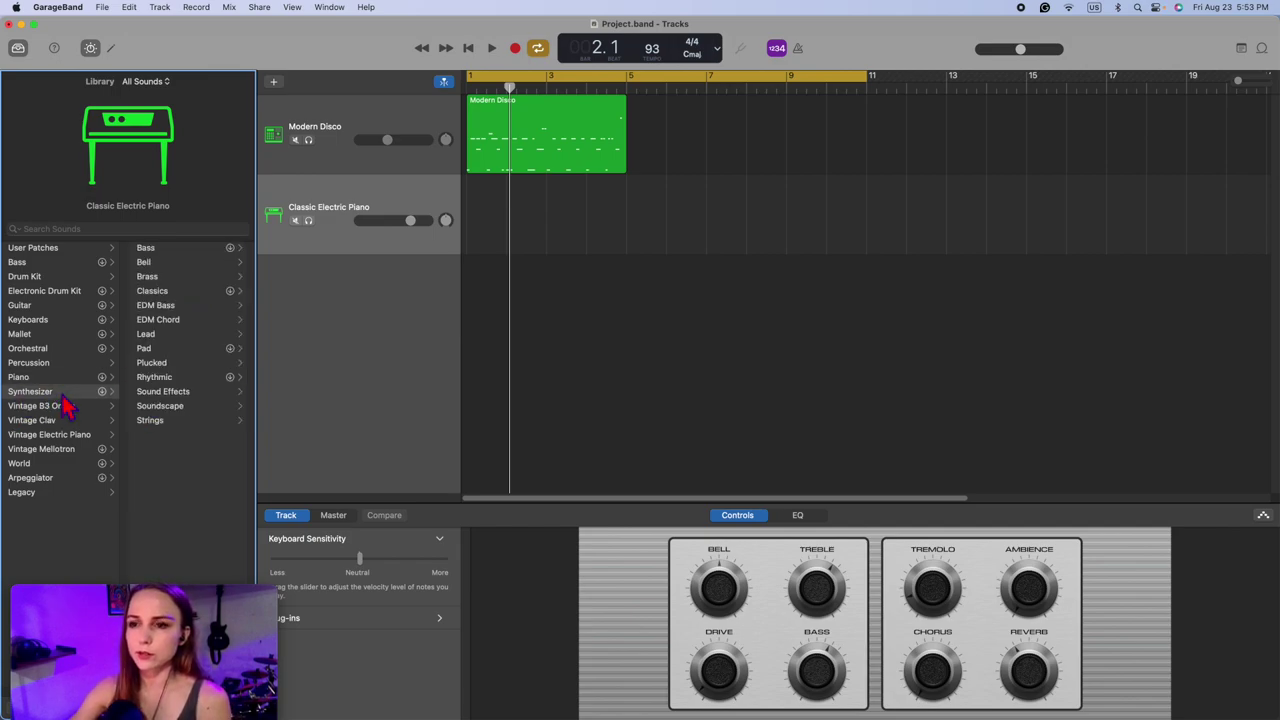
click(78, 408)
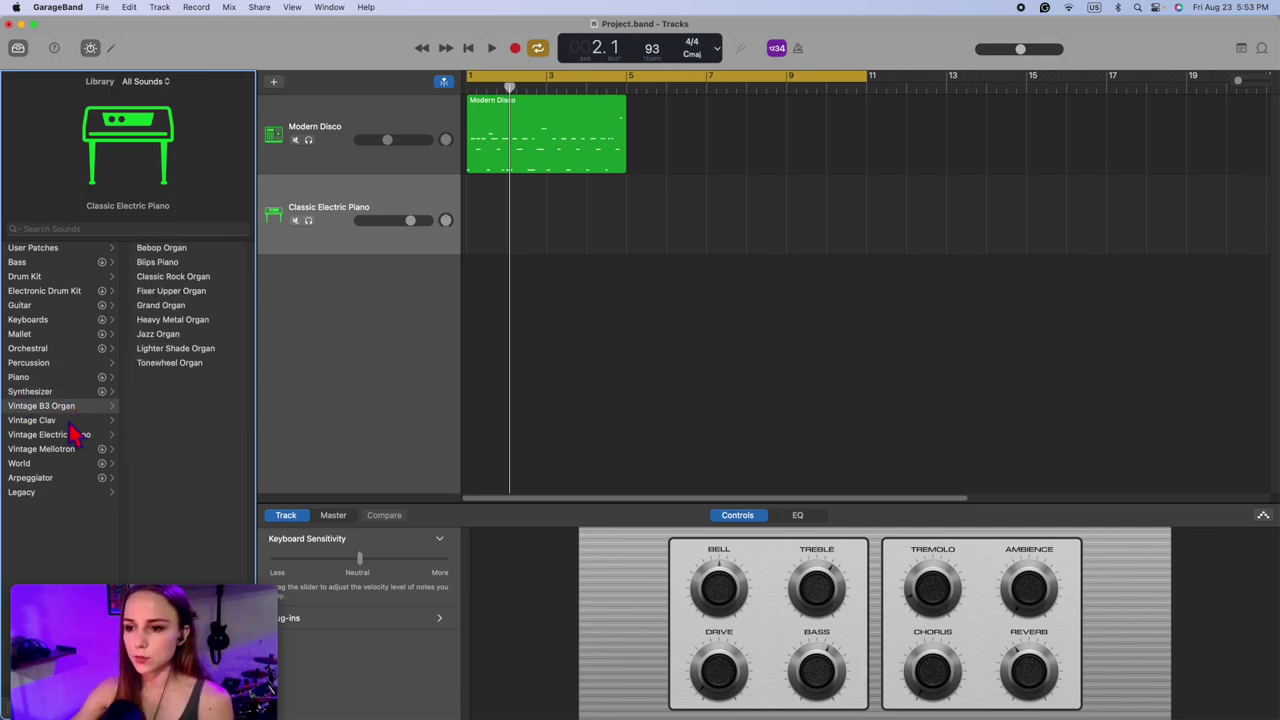
click(60, 482)
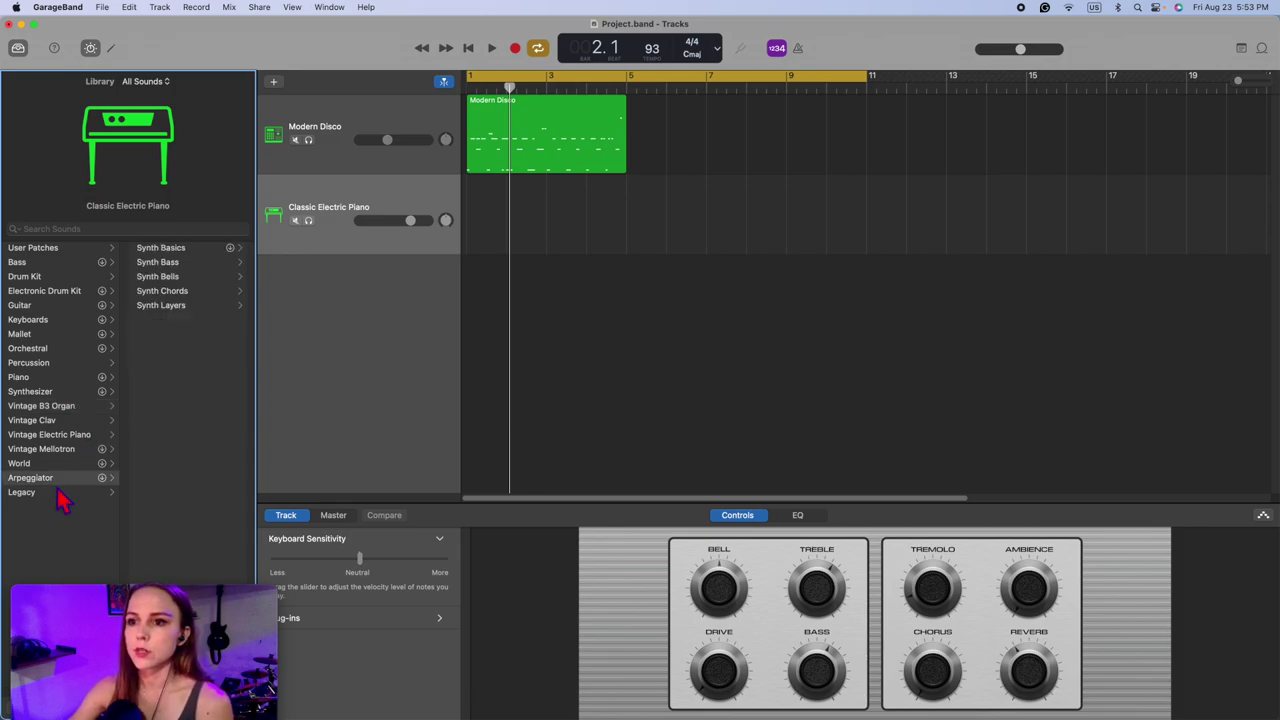
click(195, 291)
Step: Lower the Classic Electric Piano track's volume and show the Musical Typing keyboard
drag(410, 220, 387, 221)
key(super+k)
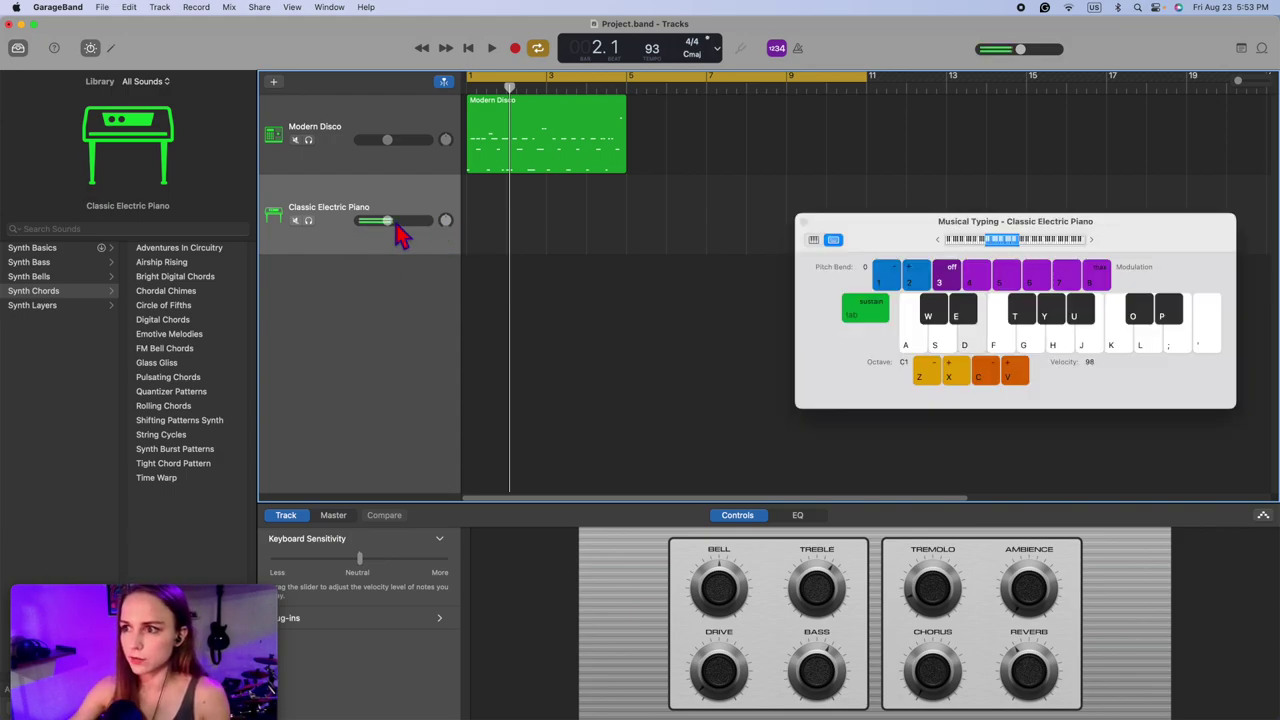
Step: Load the Circle of Fifths patch on the second track and raise the Musical Typing octave to C2
click(212, 306)
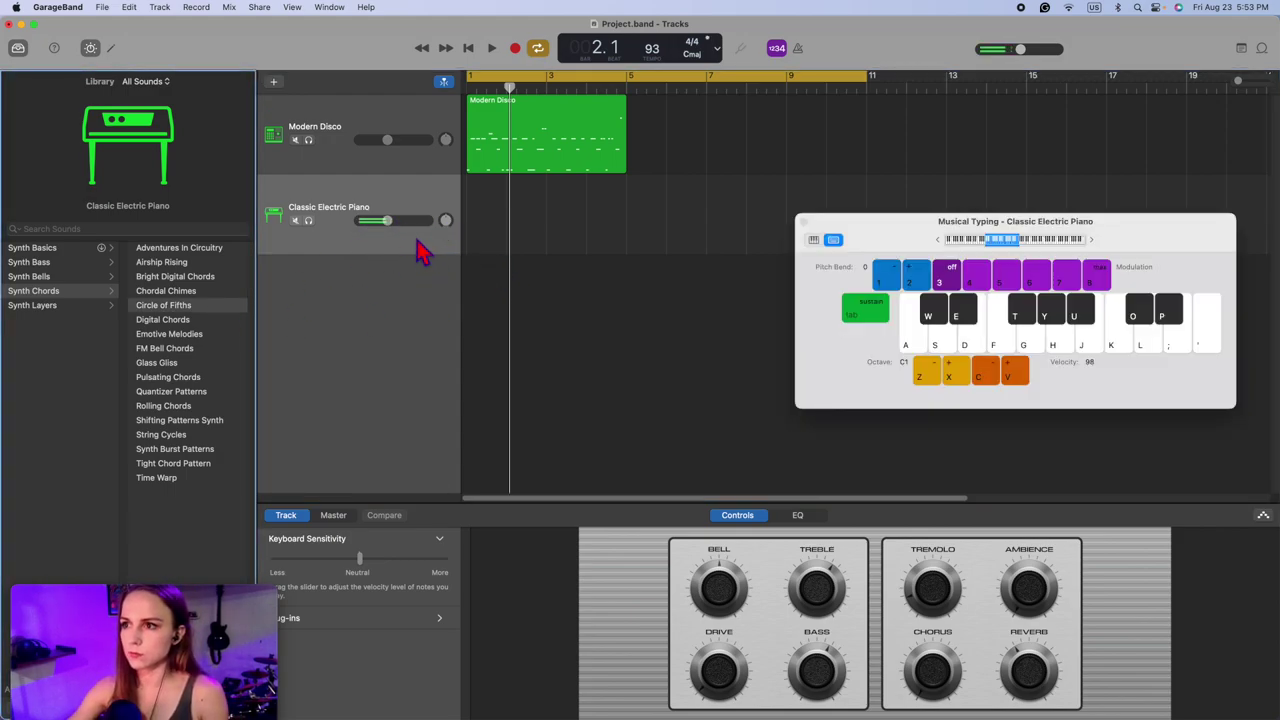
key(x)
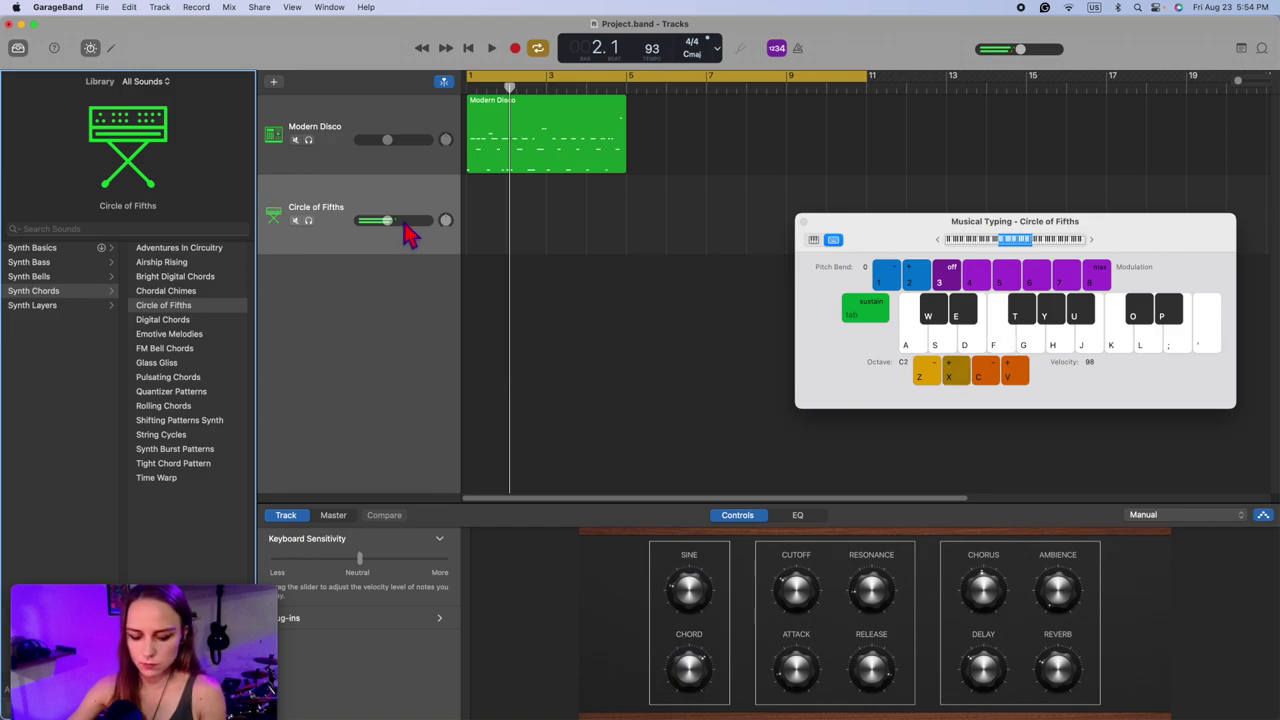
click(407, 224)
Step: Switch the second track to the FM Bell Chords patch, try a few notes and adjust its volume
click(236, 349)
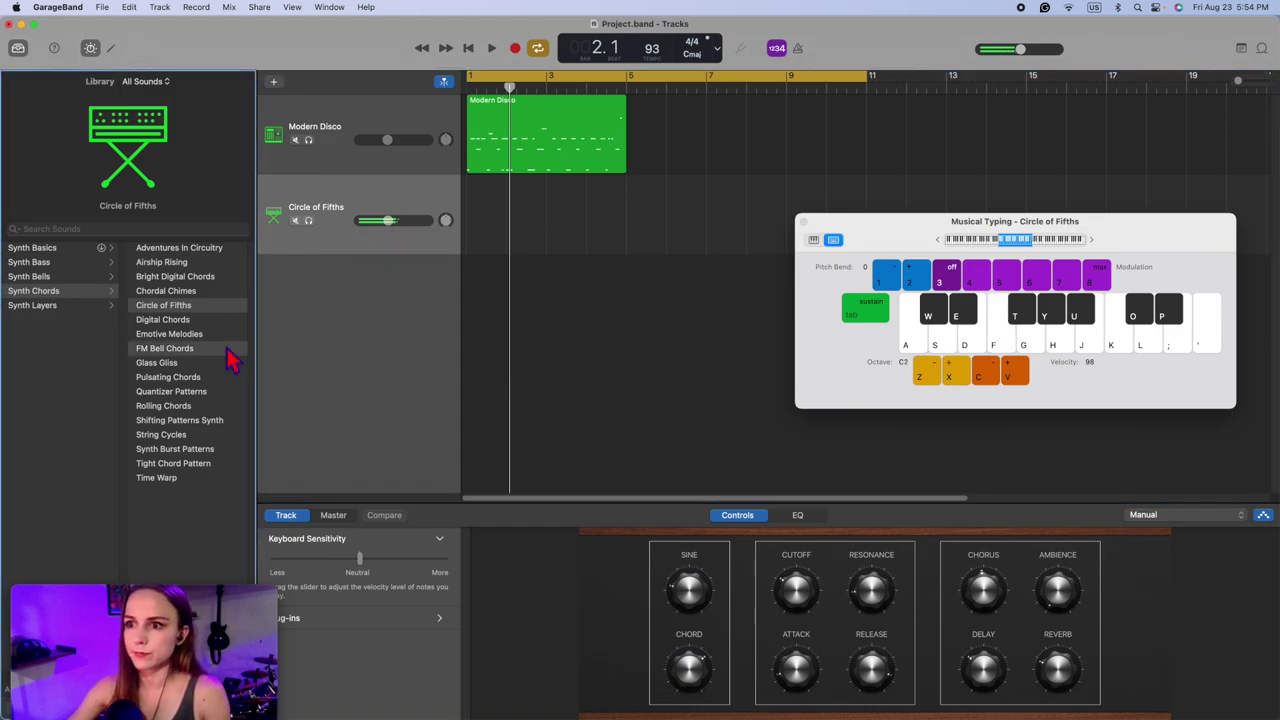
drag(420, 224, 407, 226)
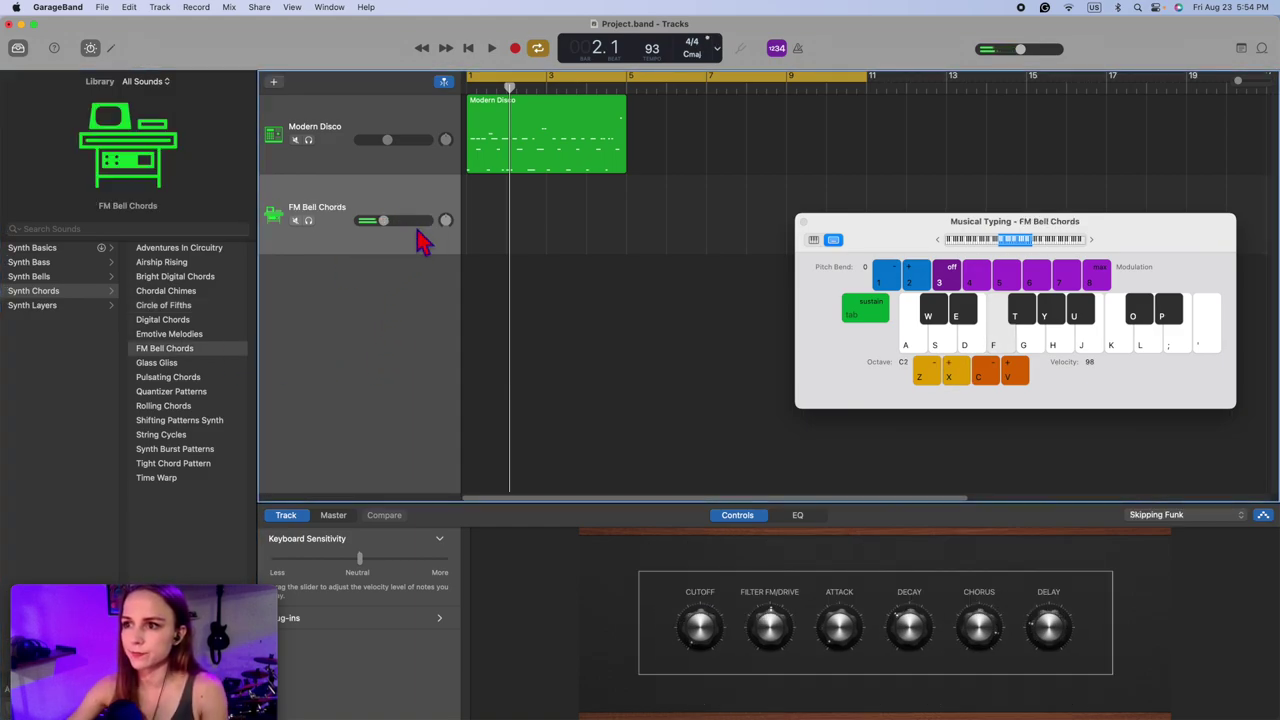
key(h)
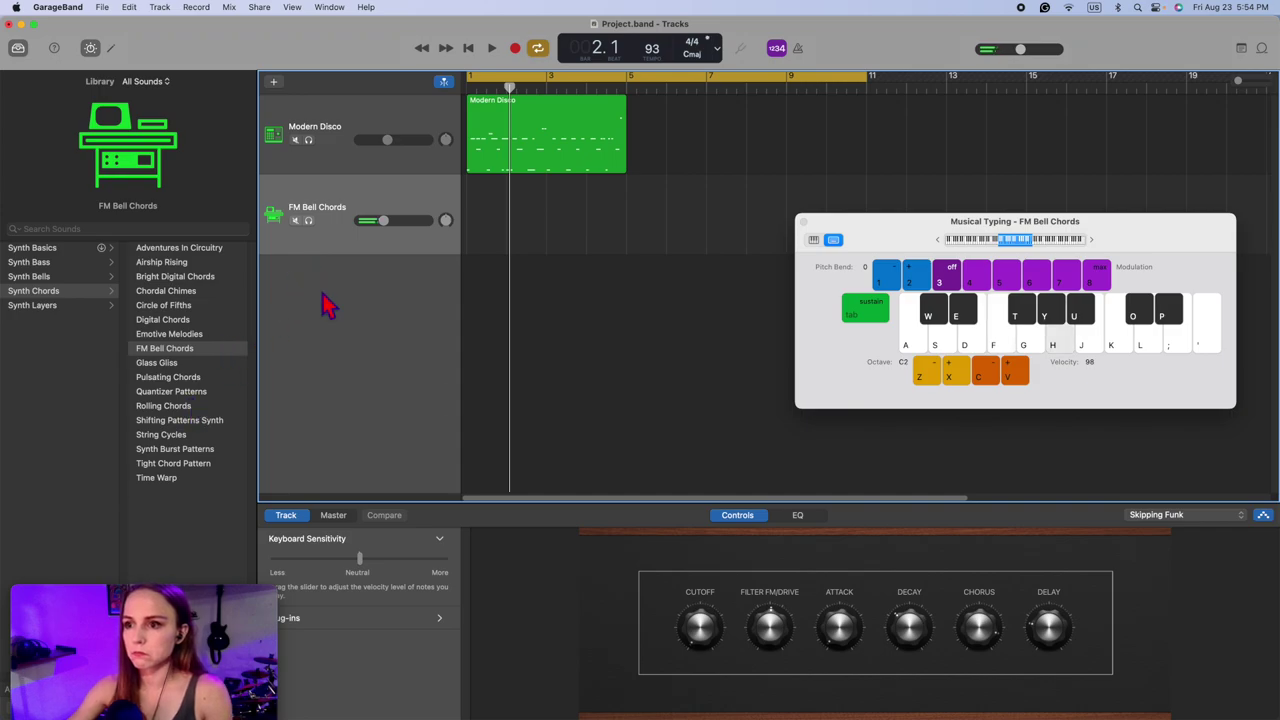
drag(383, 220, 390, 220)
Step: Load the Bright Digital Chords patch, raise its cutoff and try it briefly against the beat
click(210, 278)
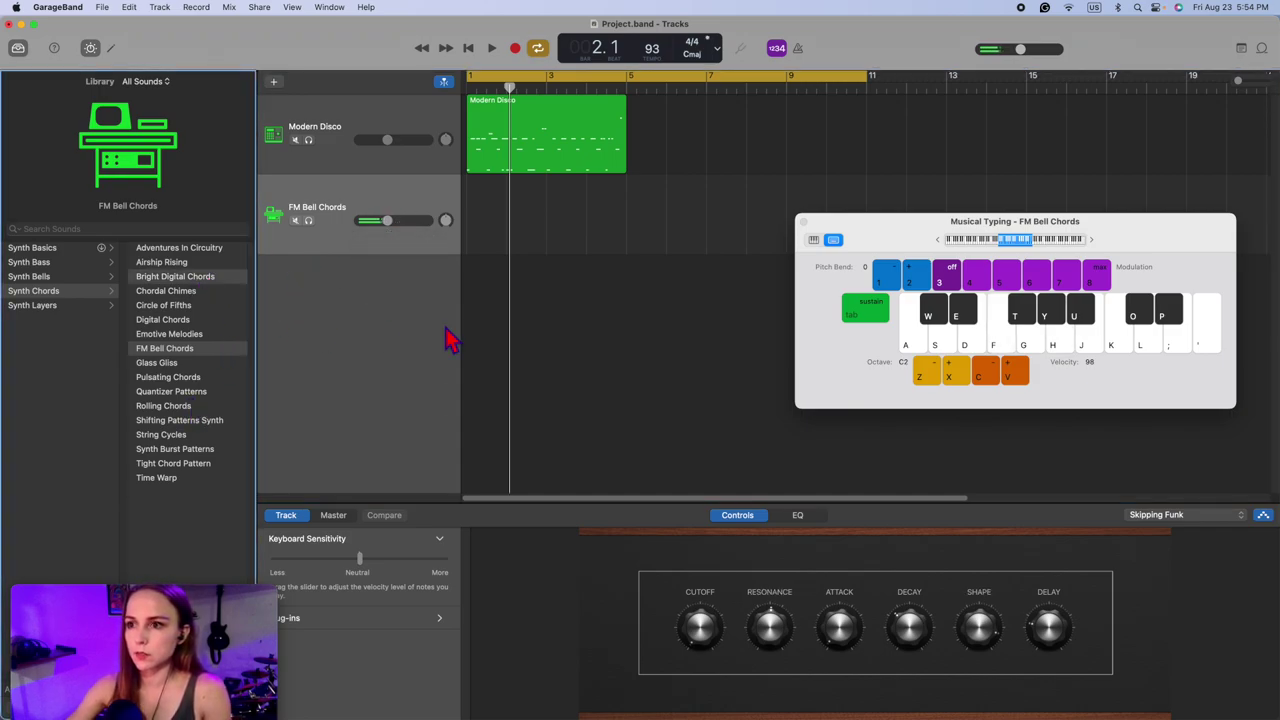
click(388, 220)
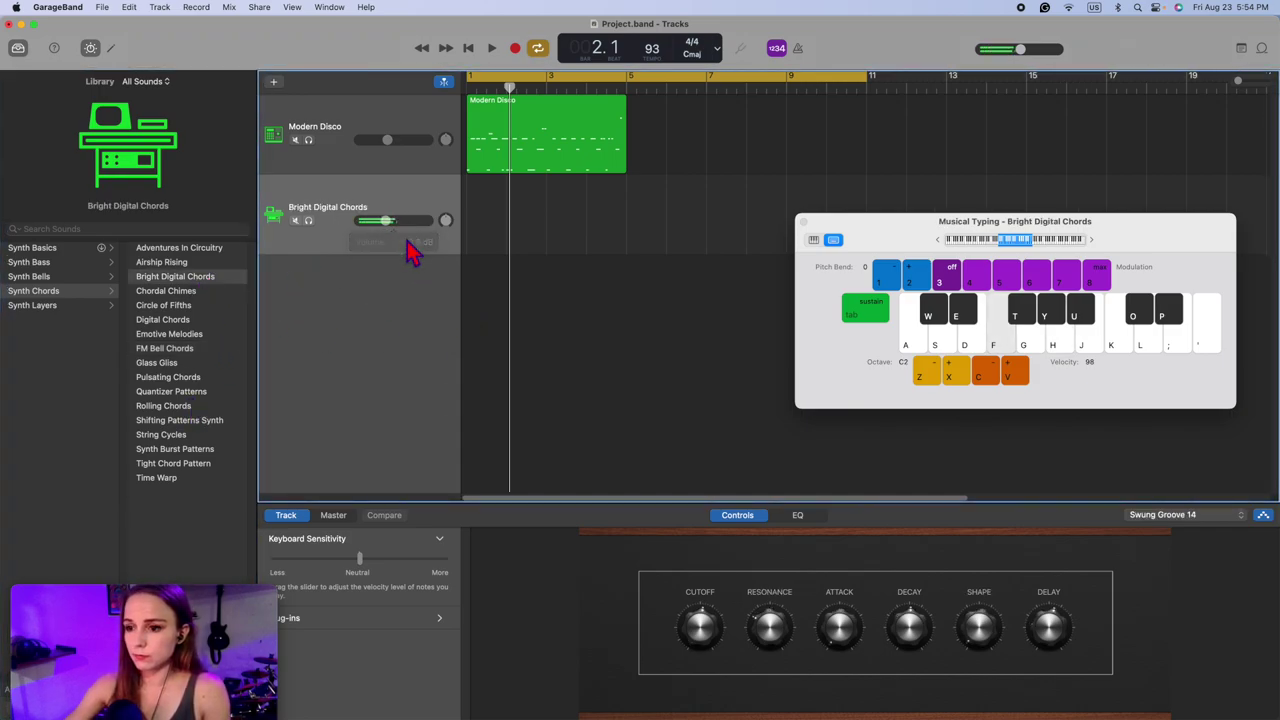
drag(703, 612, 727, 586)
key(f)
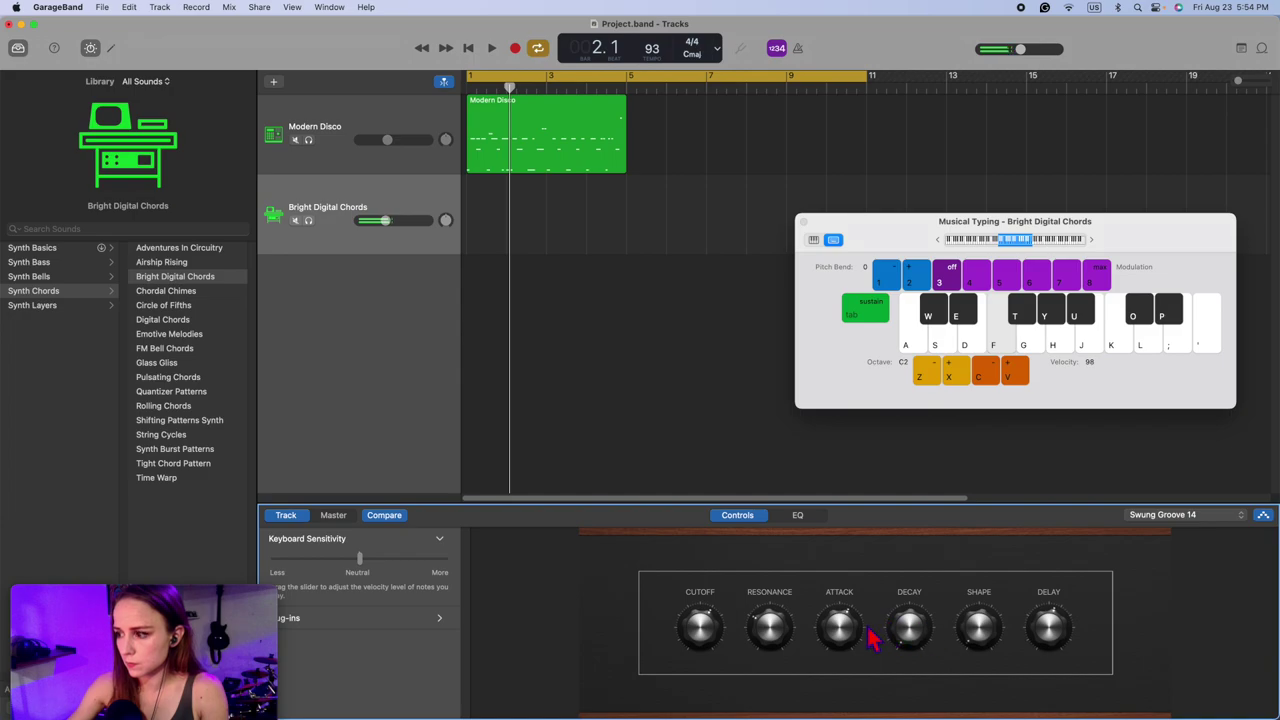
key(space)
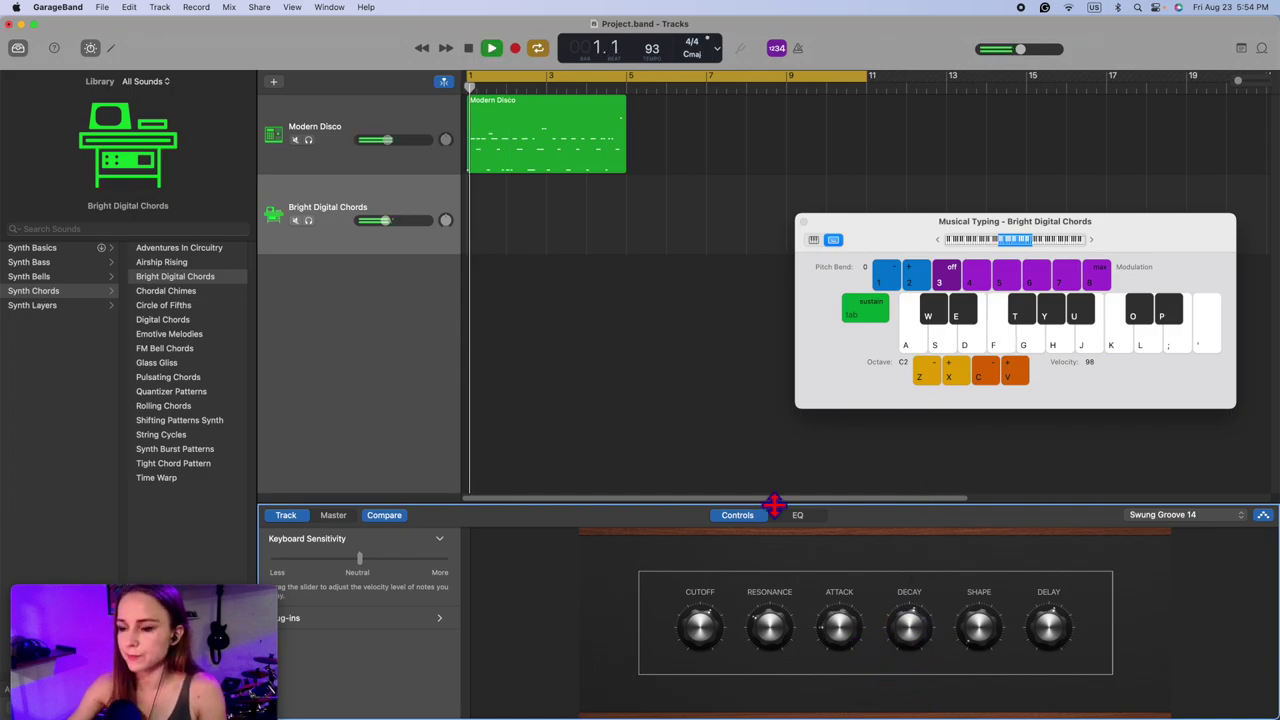
key(space)
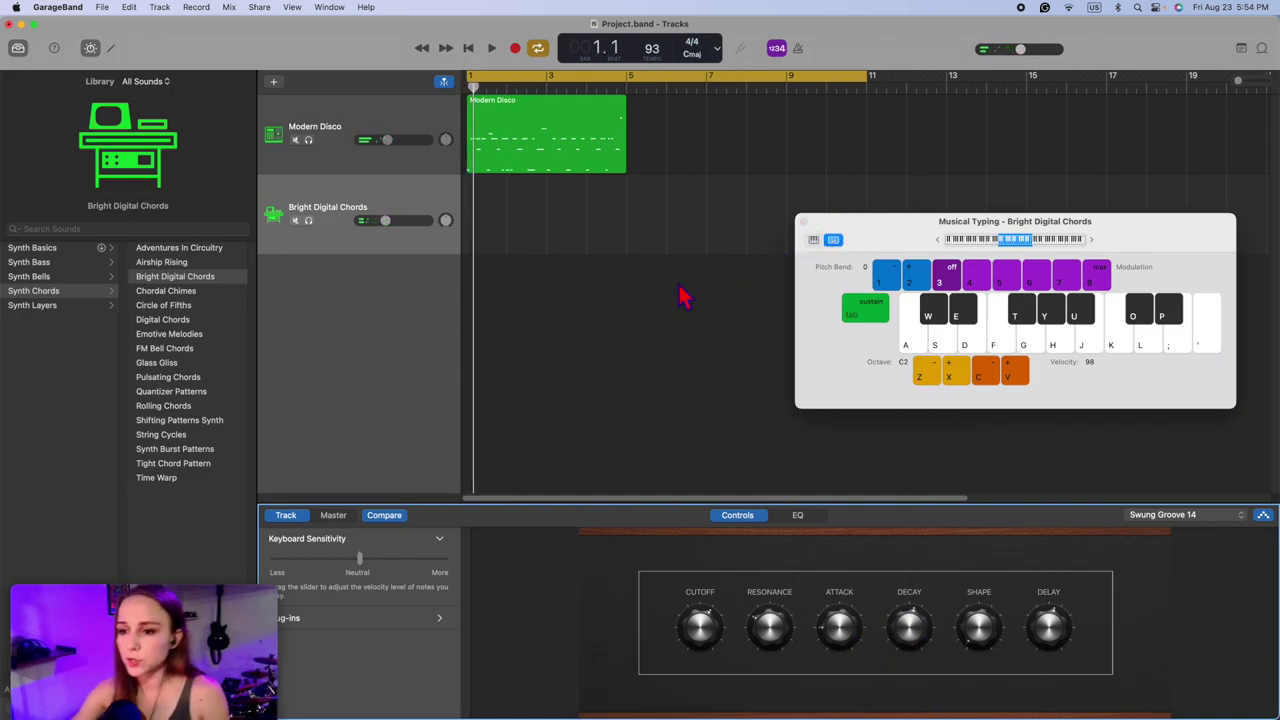
Step: Replace the second track's sound with the Synthesizer EDM Chord patch Chicago Chords, discarding the changes to the current instrument
drag(242, 606, 542, 518)
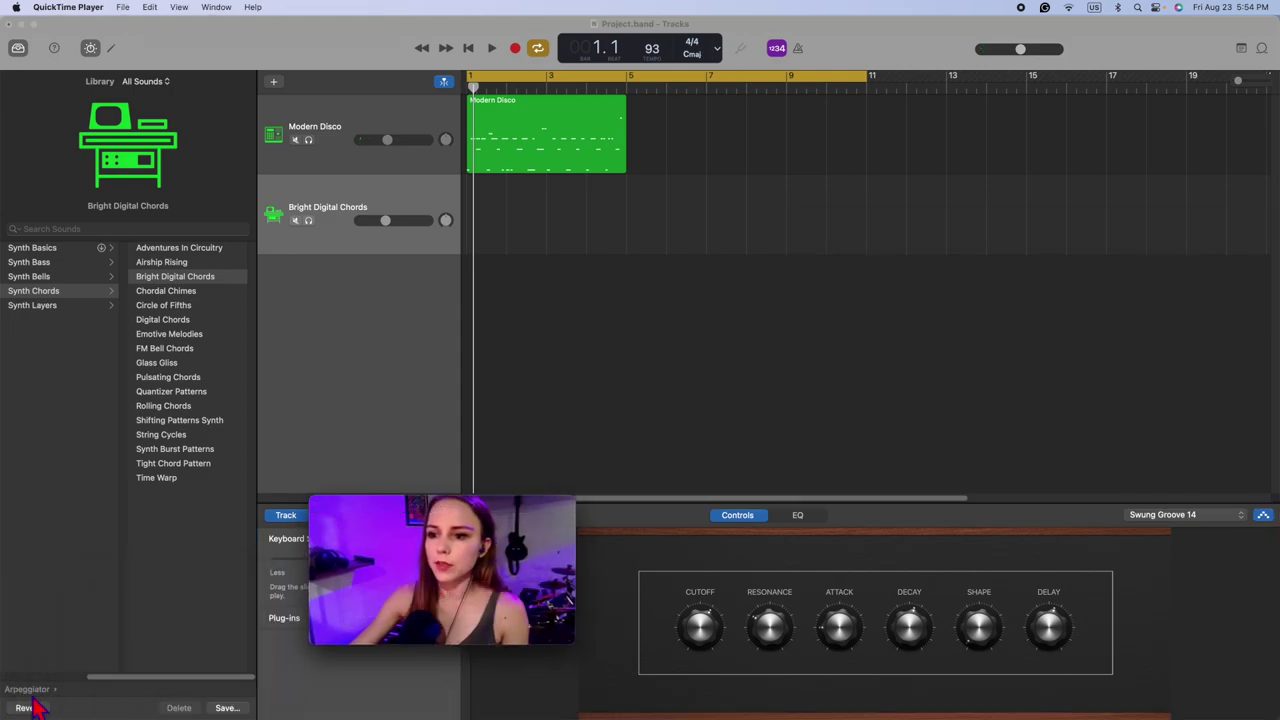
click(36, 696)
scroll(116, 478, left, 3)
click(57, 396)
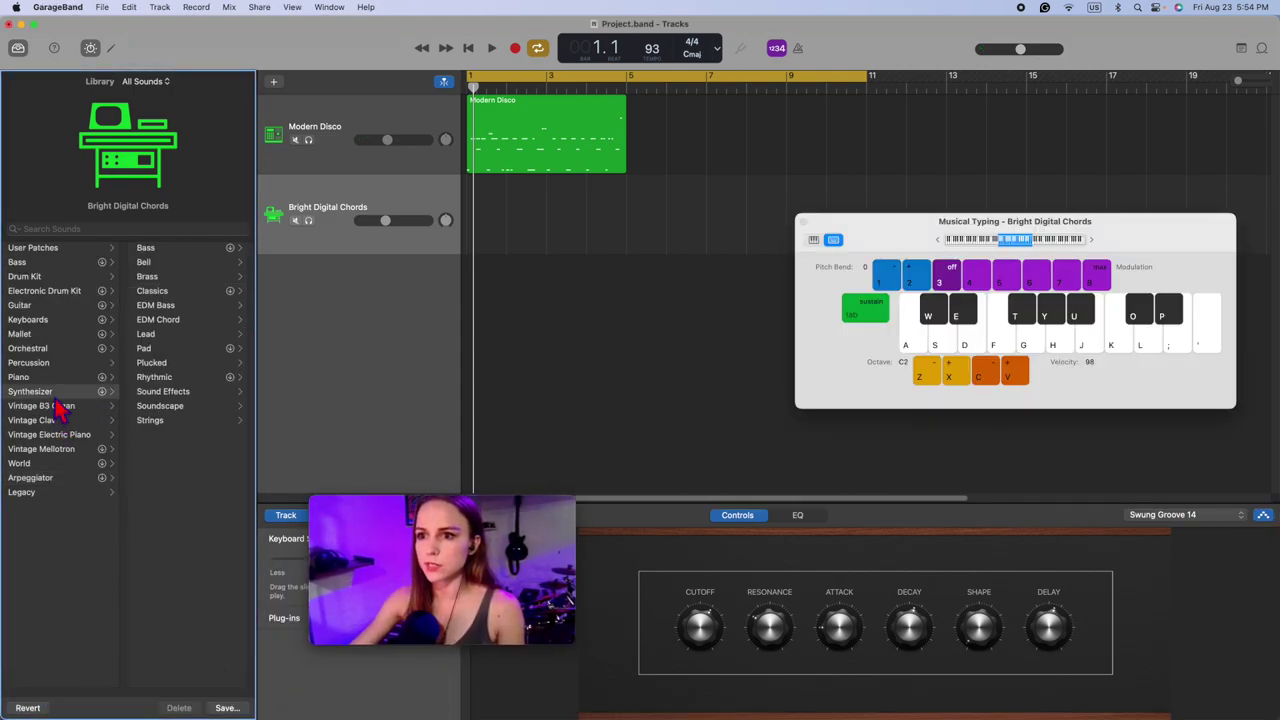
click(170, 320)
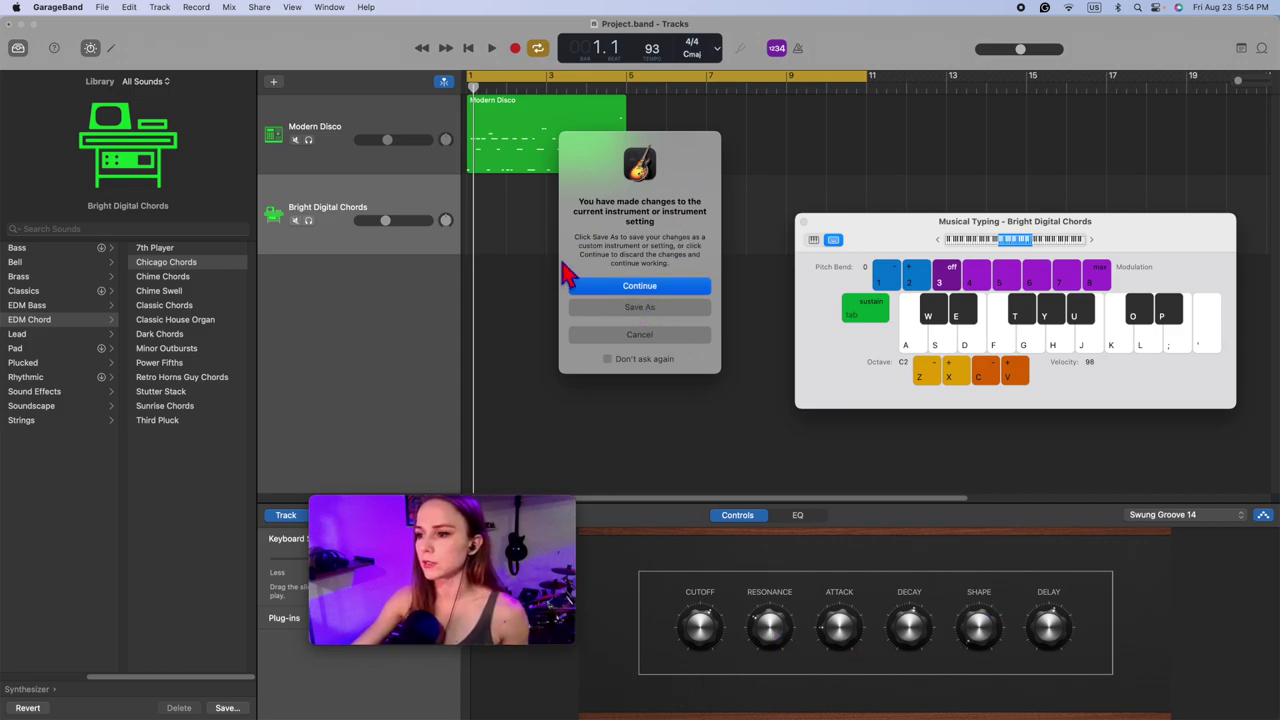
click(630, 287)
Step: Lower the volume of the Chicago Chords and Modern Disco tracks and raise the Musical Typing octave to C3
drag(385, 220, 379, 220)
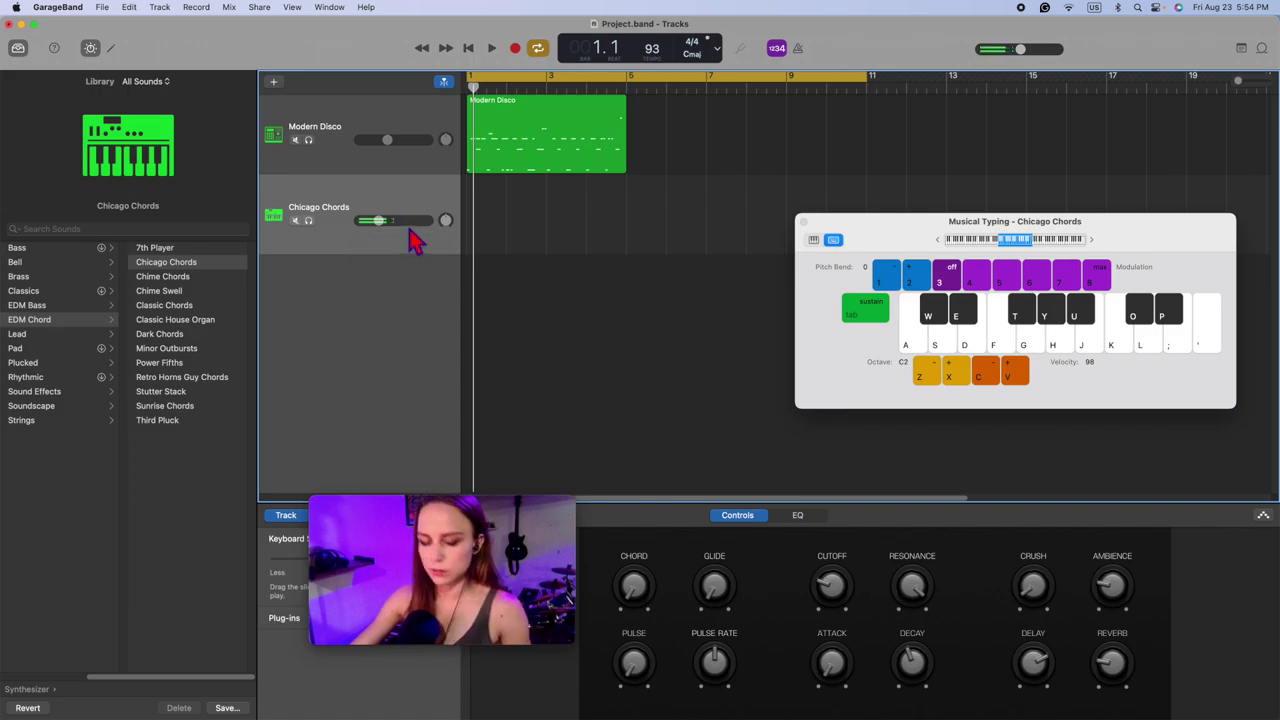
key(x)
key(g)
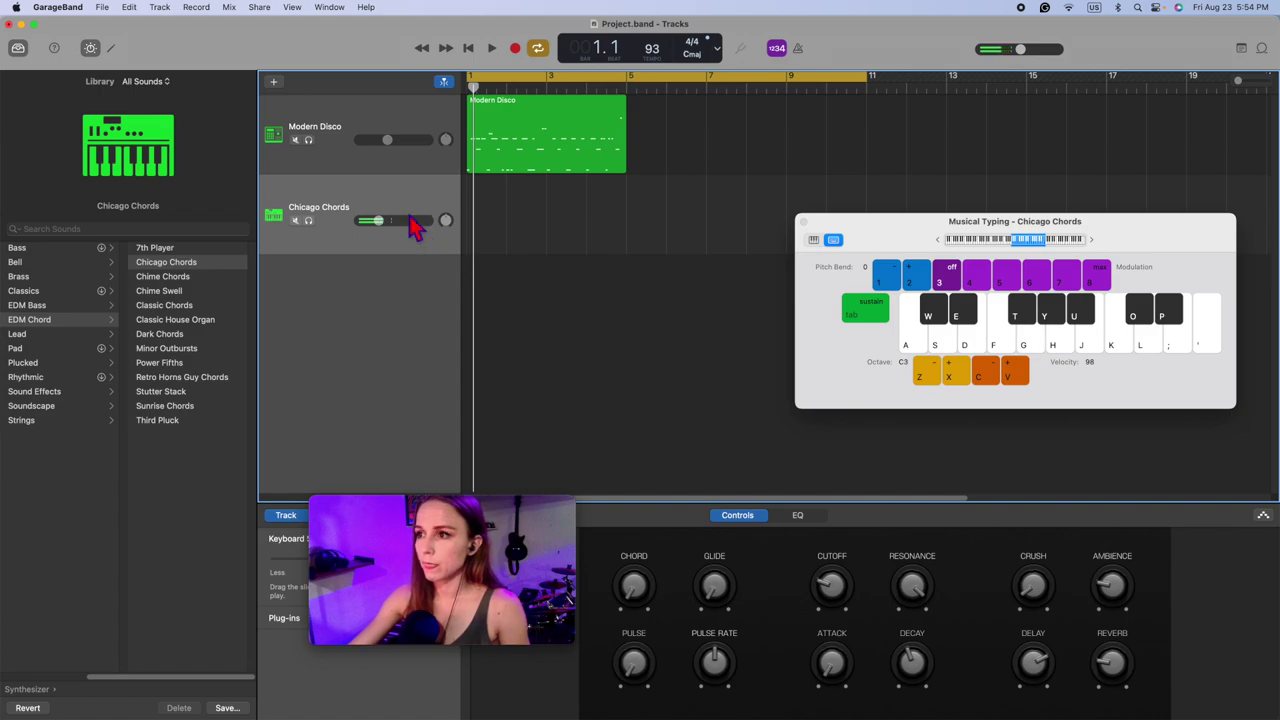
drag(421, 147, 410, 147)
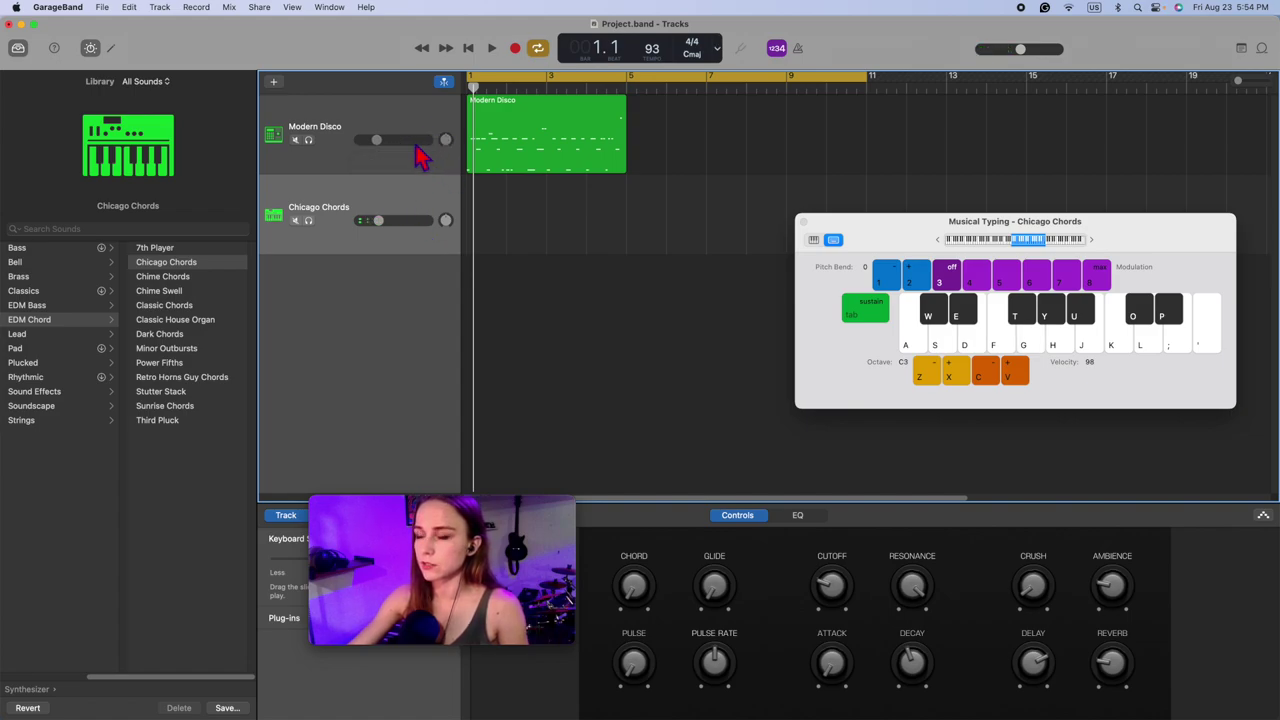
Step: Play the beat from bar 1 while trying out notes with the Chicago Chords sound
key(space)
key(g)
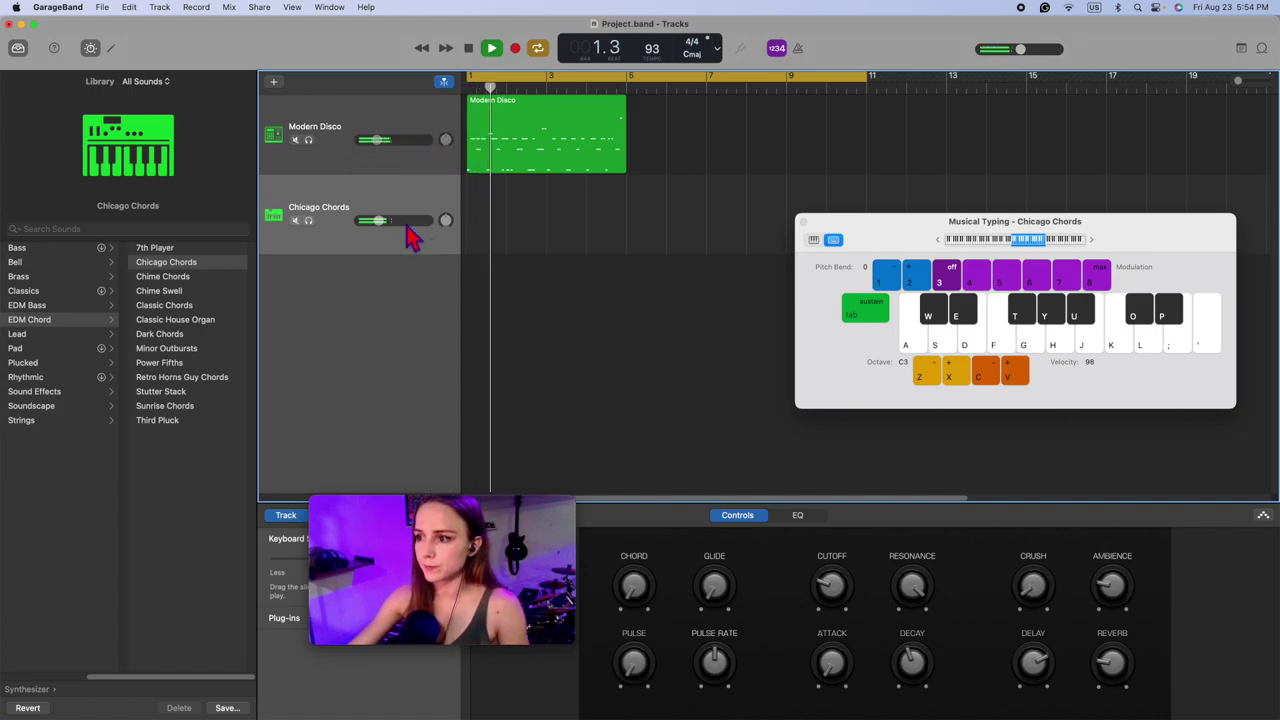
key(g)
key(y)
key(g)
key(g)
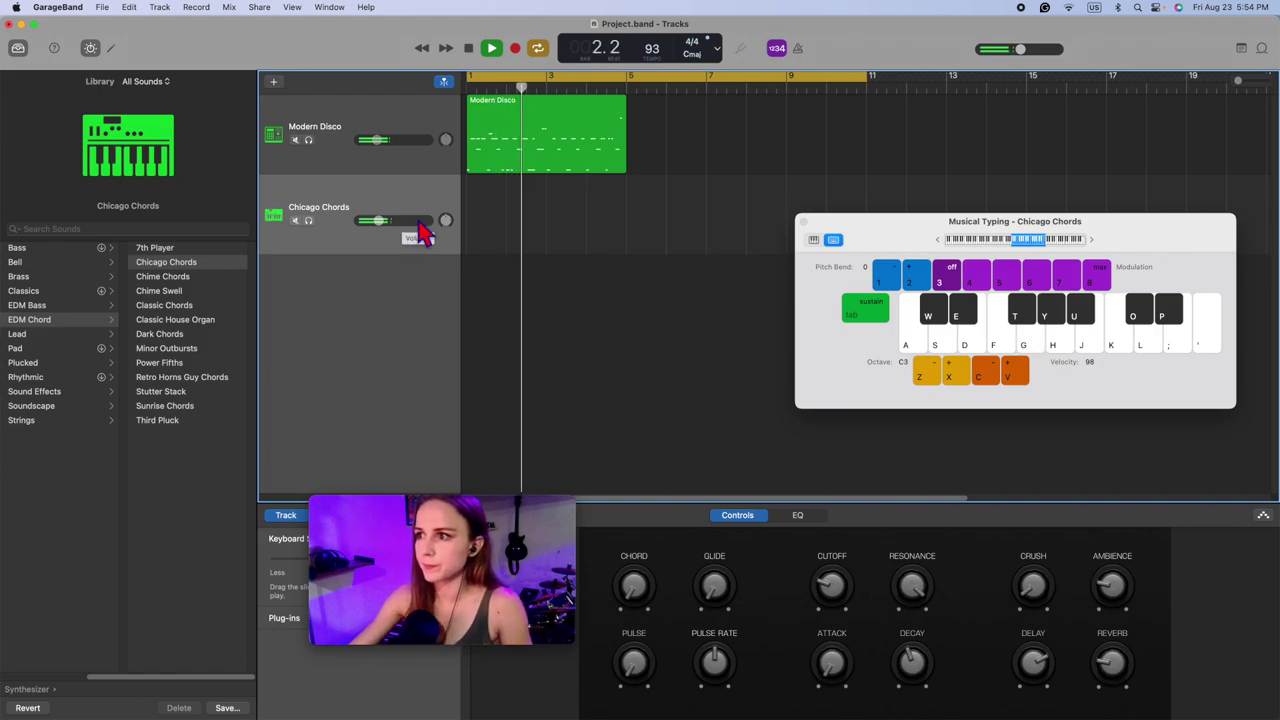
key(space)
Step: Select all notes in the Modern Disco region, set the region's quantize strength to 83 and replay the beat from bar 1
click(530, 160)
key(e)
right_click(778, 652)
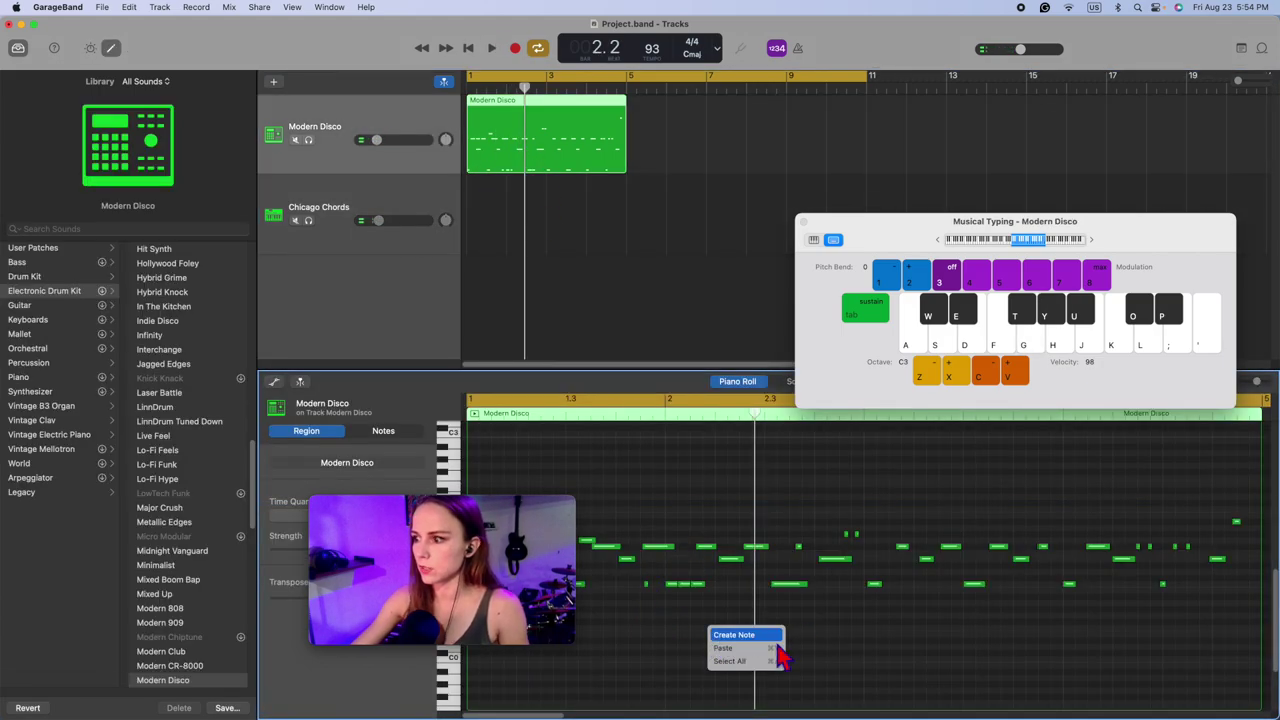
click(755, 661)
key(cmd+k)
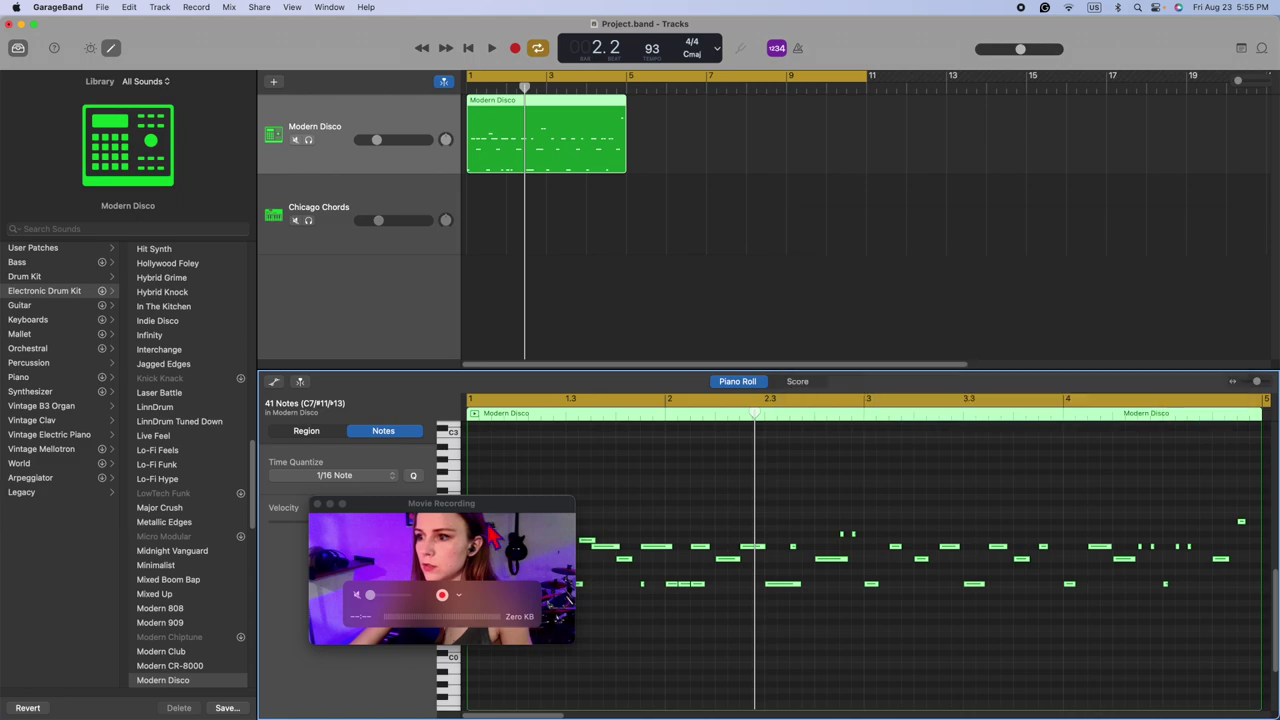
drag(488, 527, 388, 633)
click(312, 434)
click(312, 434)
drag(396, 548, 408, 549)
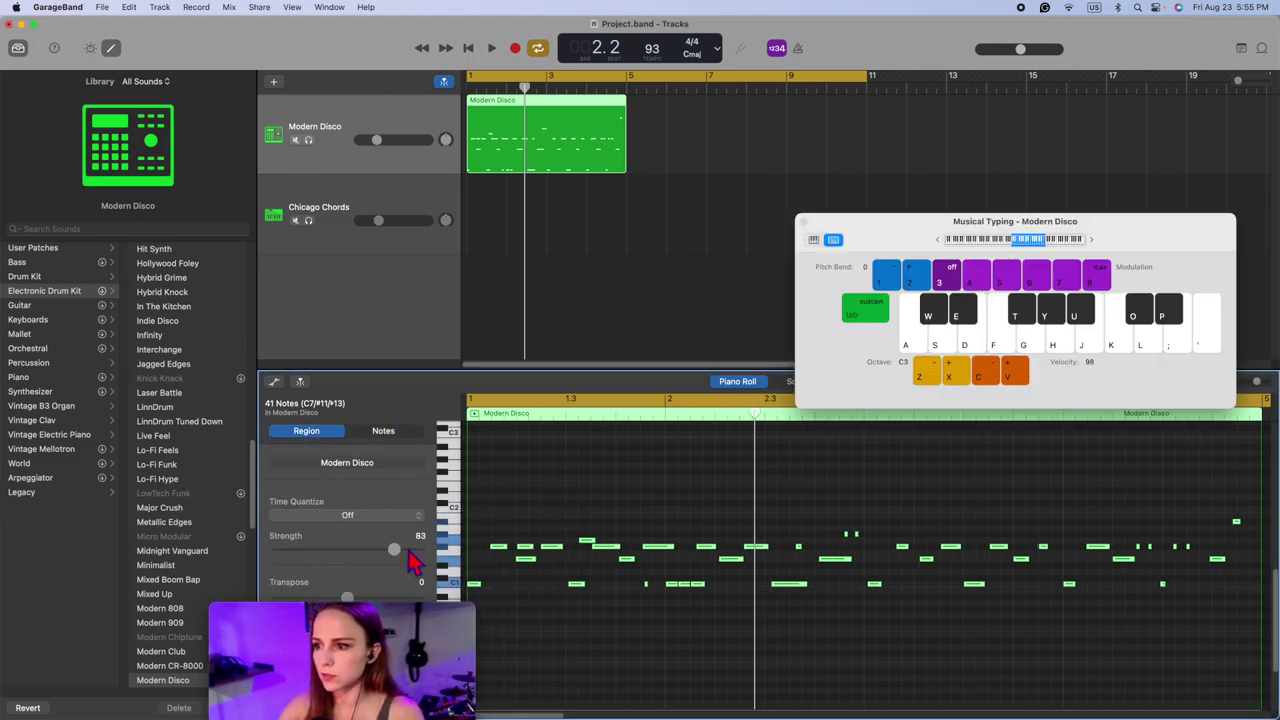
key(space)
key(space)
Step: Shape the Chicago Chords sound by raising Chord, Pulse, Pulse Rate and Attack and lowering Cutoff, auditioning notes along the way
click(400, 195)
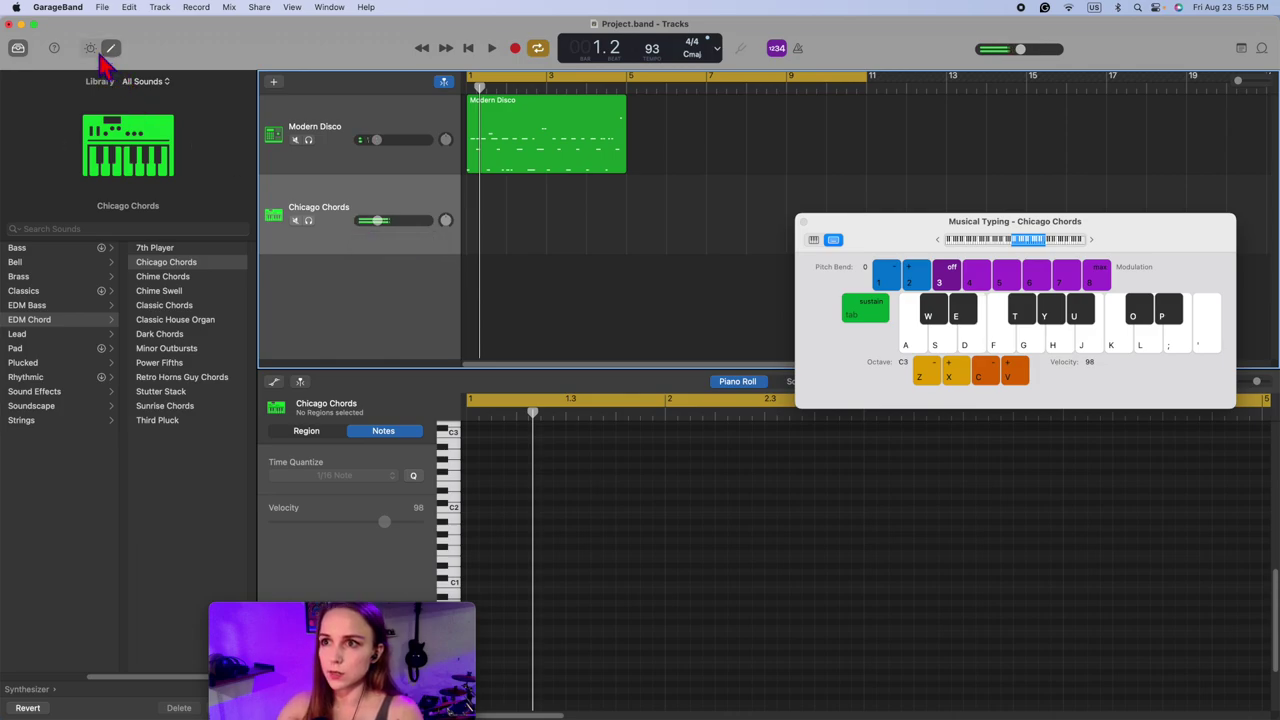
key(b)
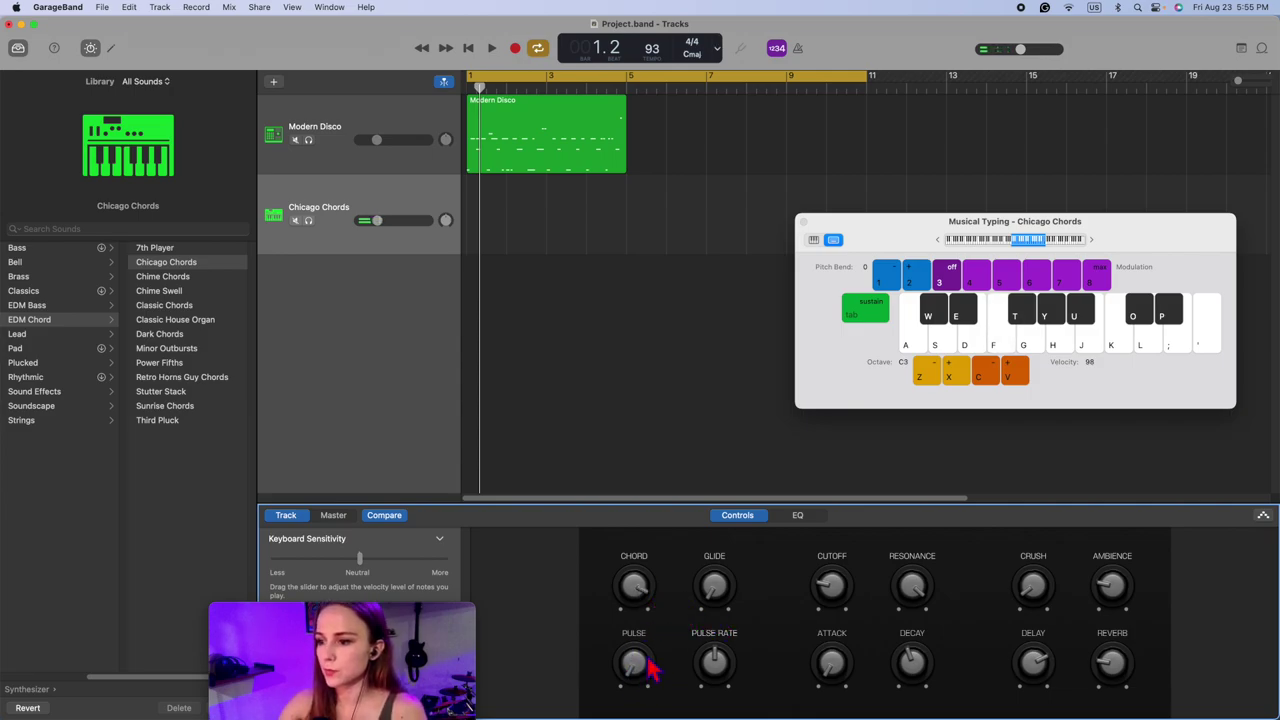
key(f)
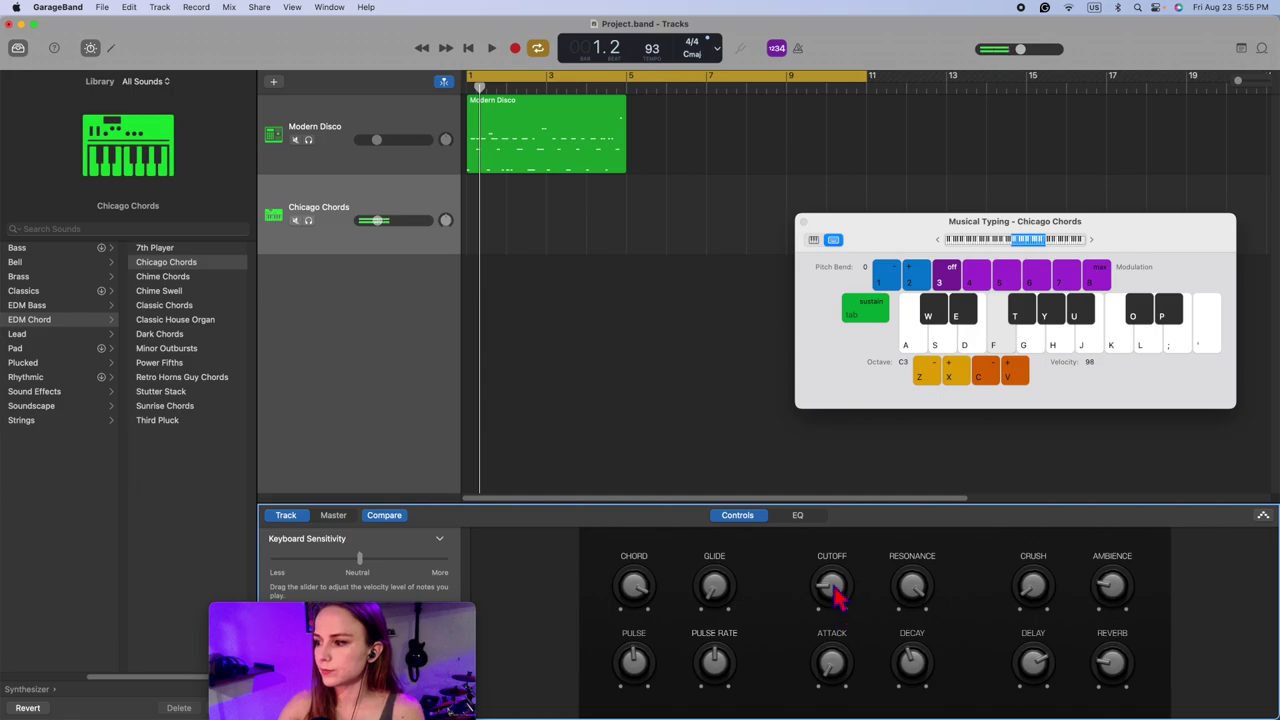
drag(917, 649, 919, 655)
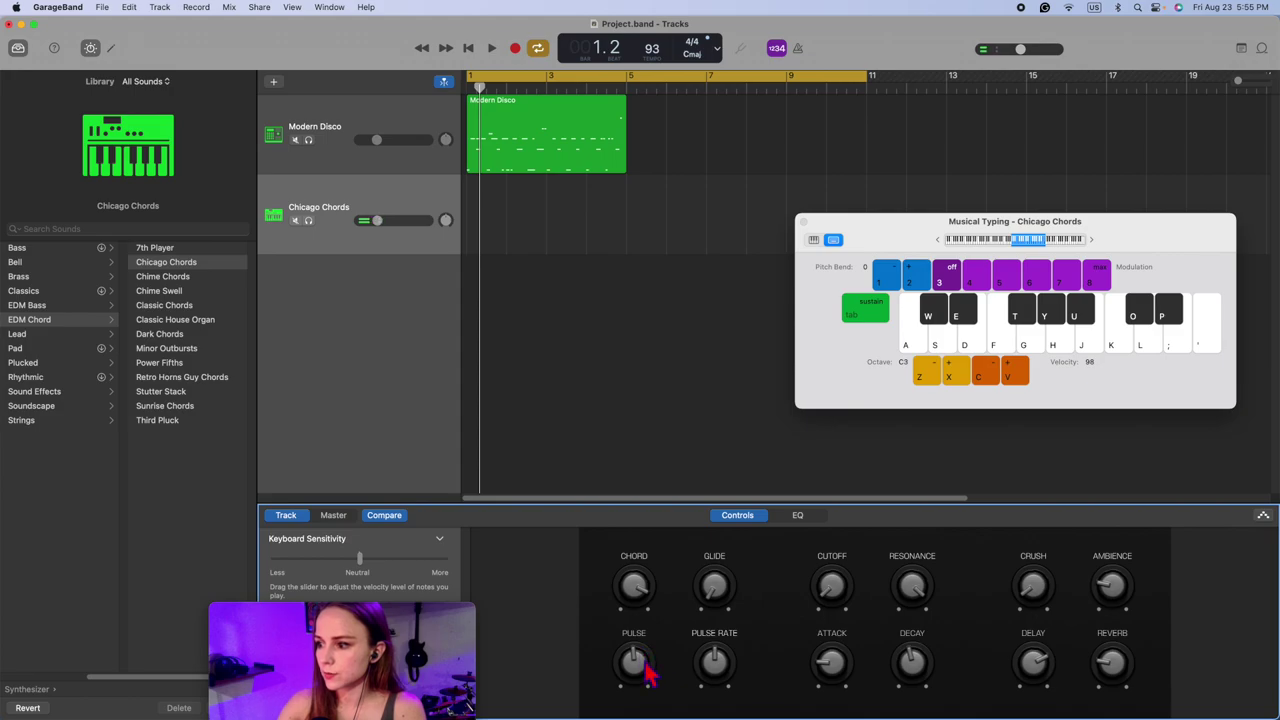
key(f)
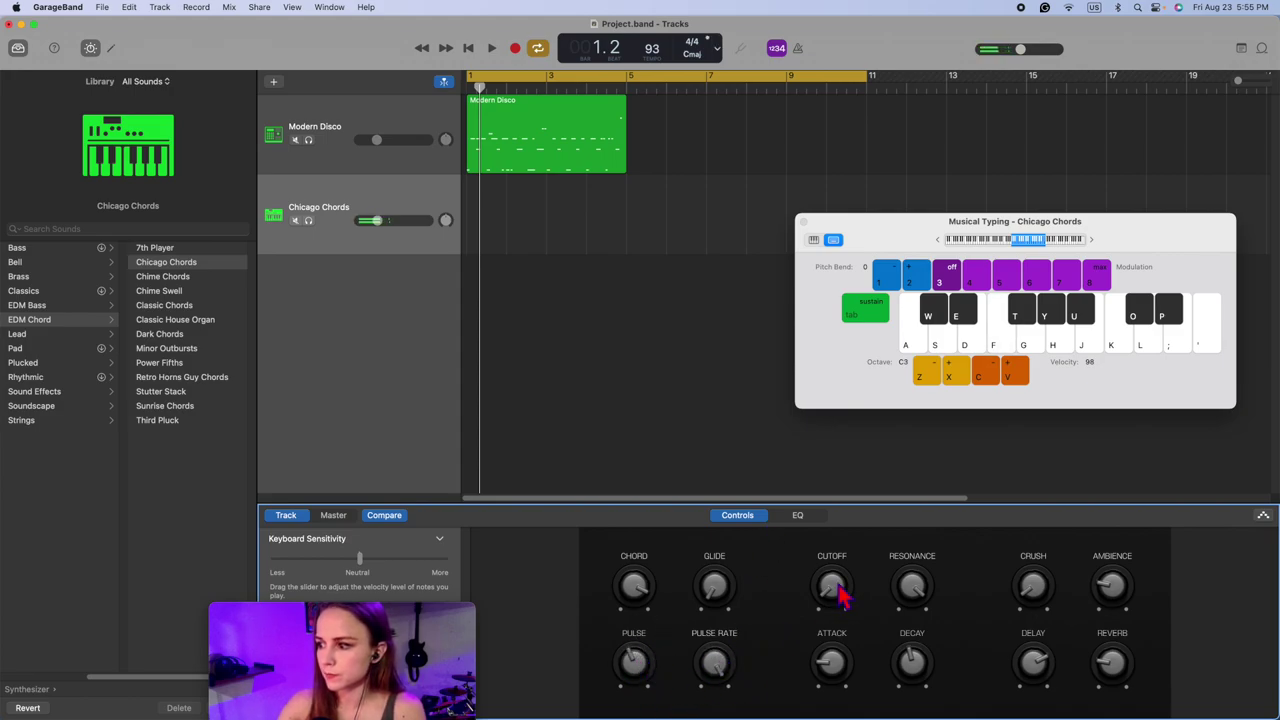
key(f)
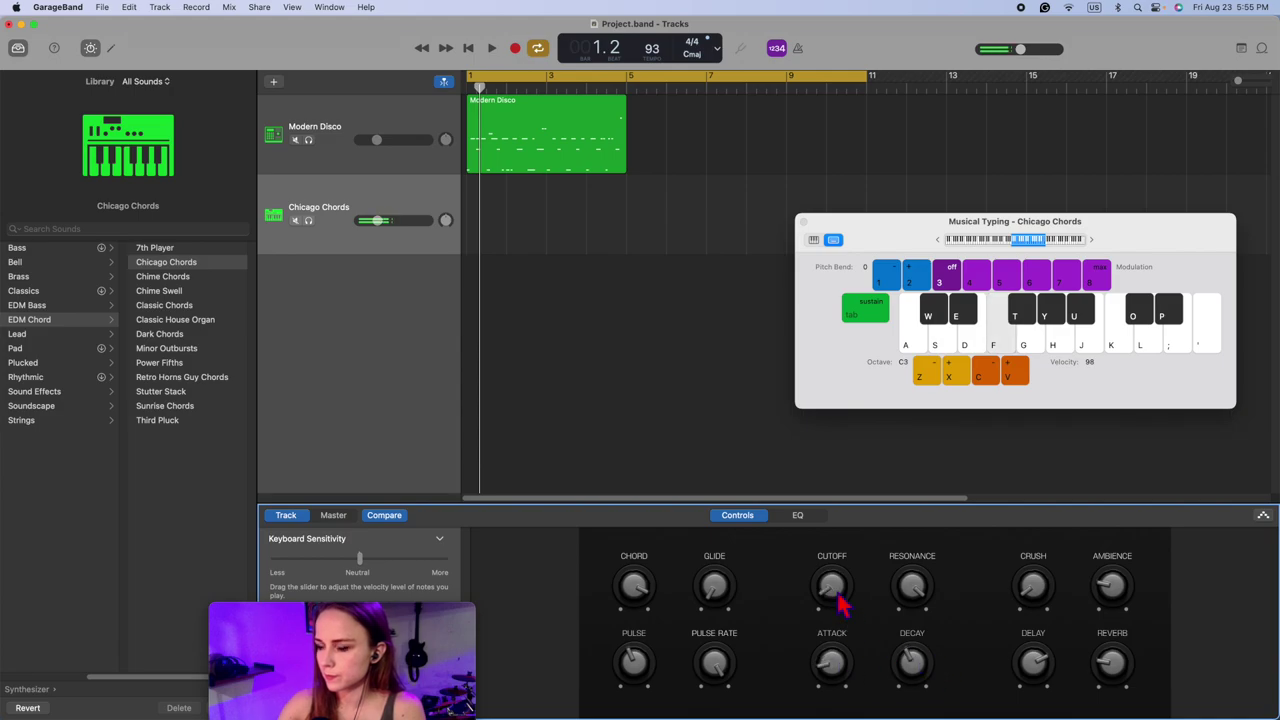
Step: Play the beat from bar 1 with the chord sound and open the Modern Disco region's notes for editing
key(space)
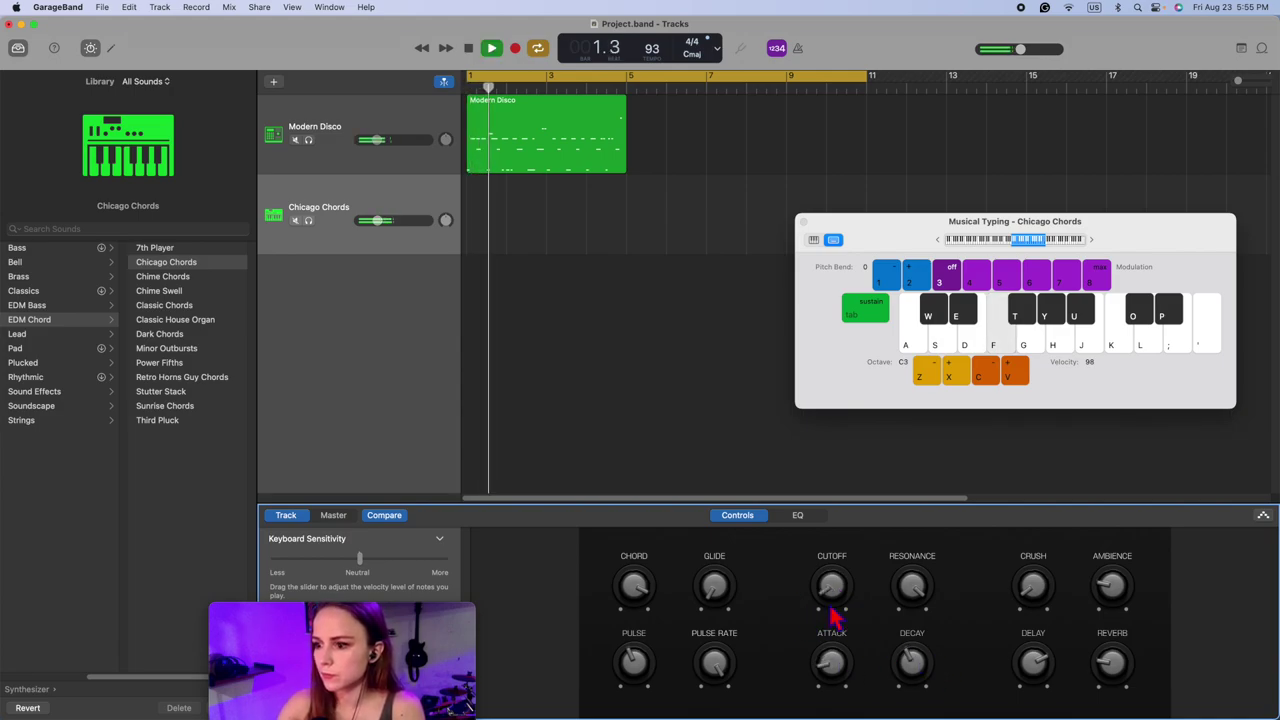
key(Return)
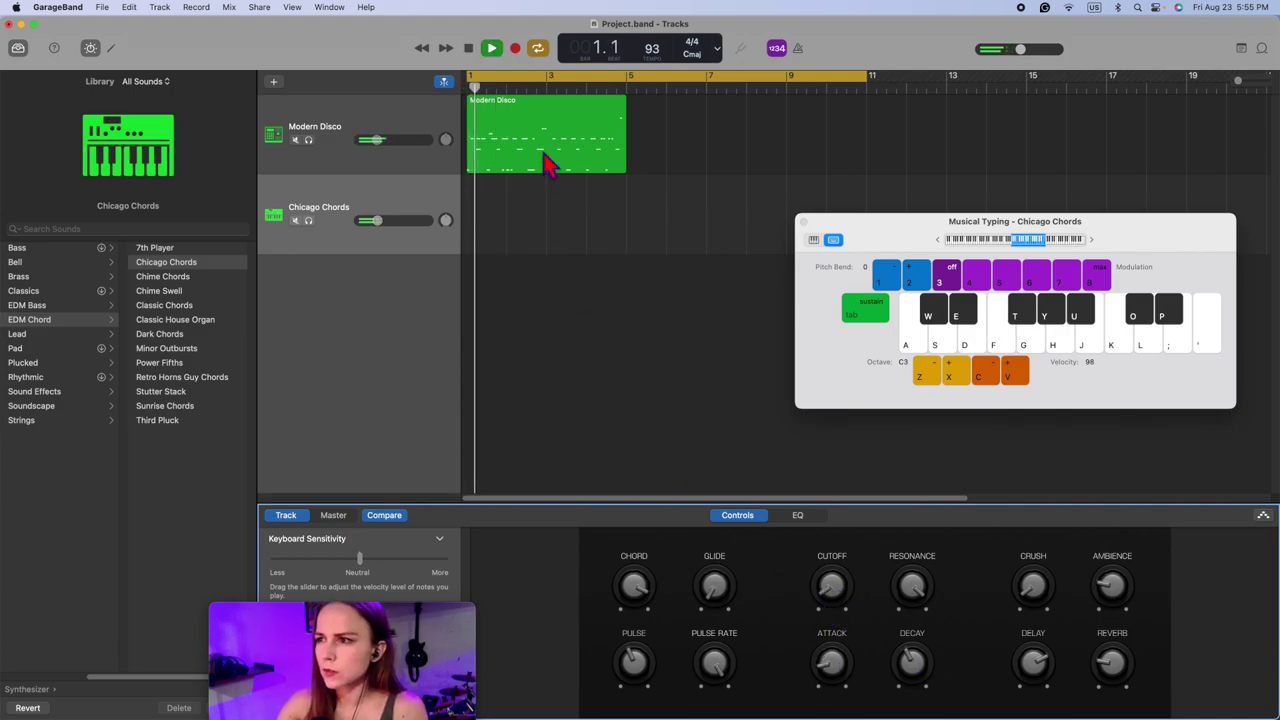
double_click(545, 163)
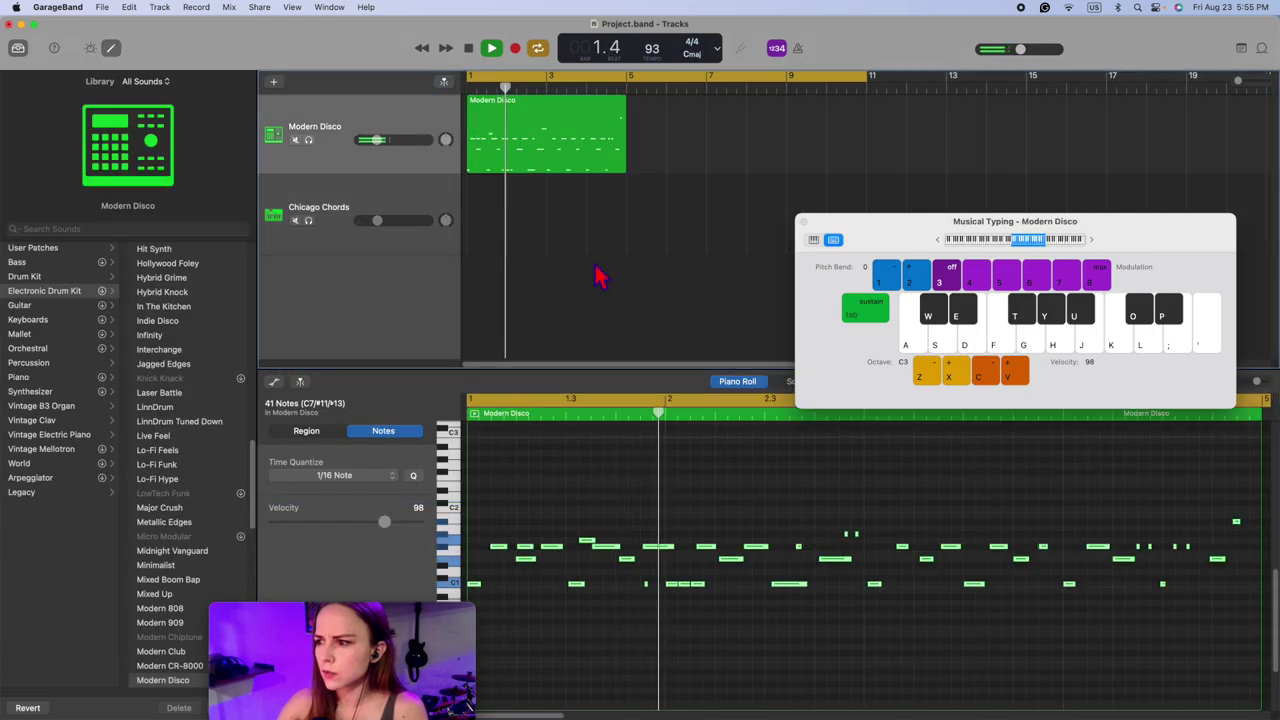
Step: Stop playback and select the three consecutive low notes just after bar 2 in the Modern Disco region
key(space)
click(627, 631)
drag(658, 620, 749, 575)
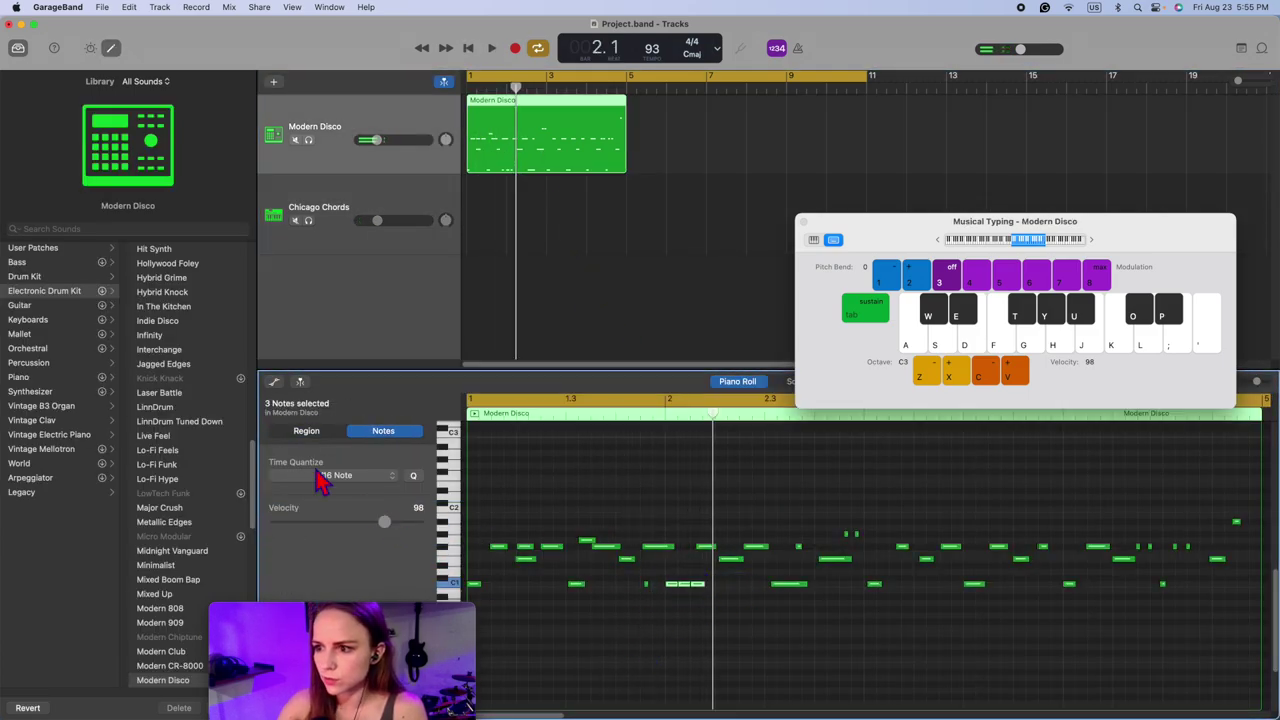
click(307, 431)
drag(728, 605, 659, 574)
Step: Play the beat from bar 1 and check its timing with the metronome briefly switched on
key(Return)
key(space)
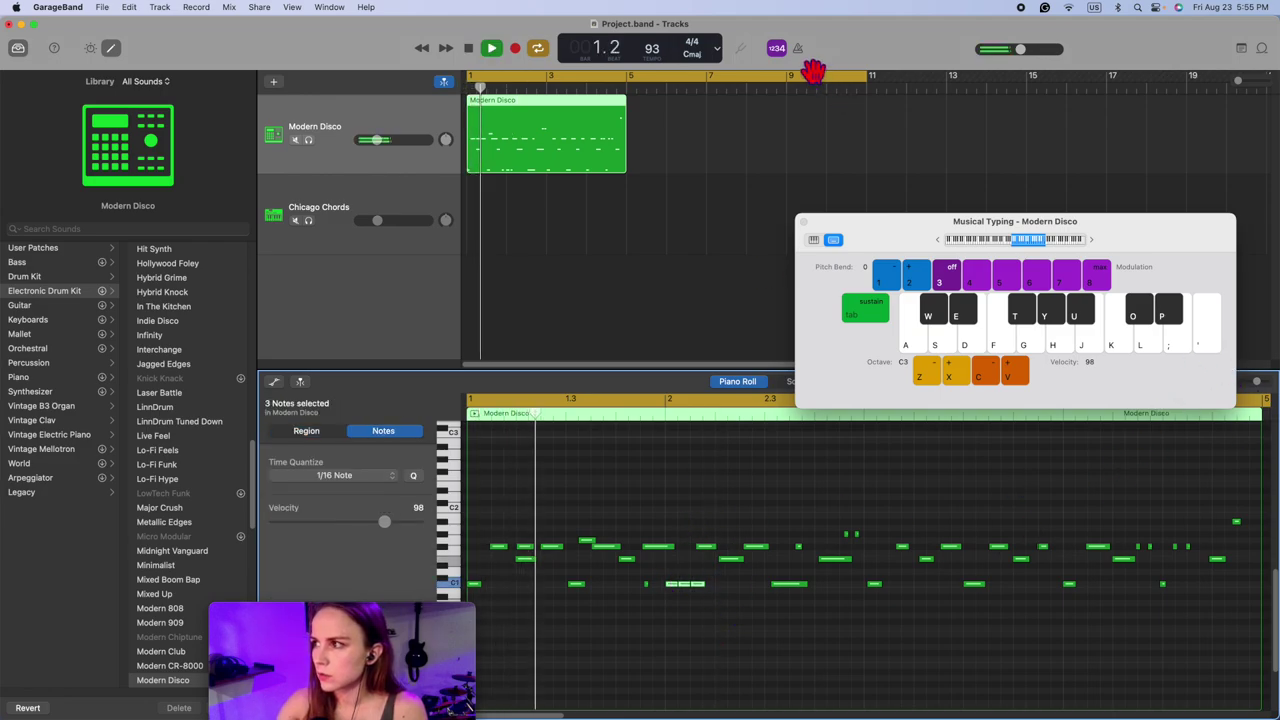
click(797, 48)
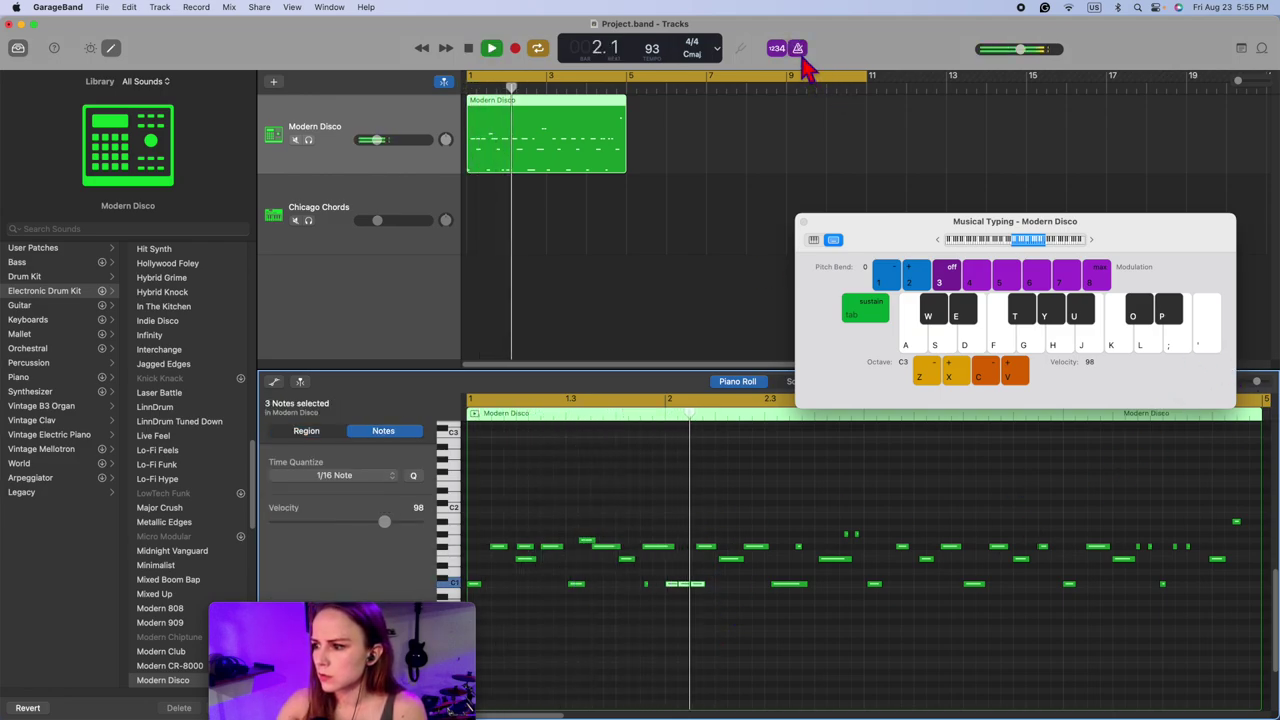
click(797, 48)
key(space)
Step: Select all notes in the Modern Disco region, set its quantize strength to 94 and time quantize to 1/16 Note, and replay from bar 1
right_click(529, 610)
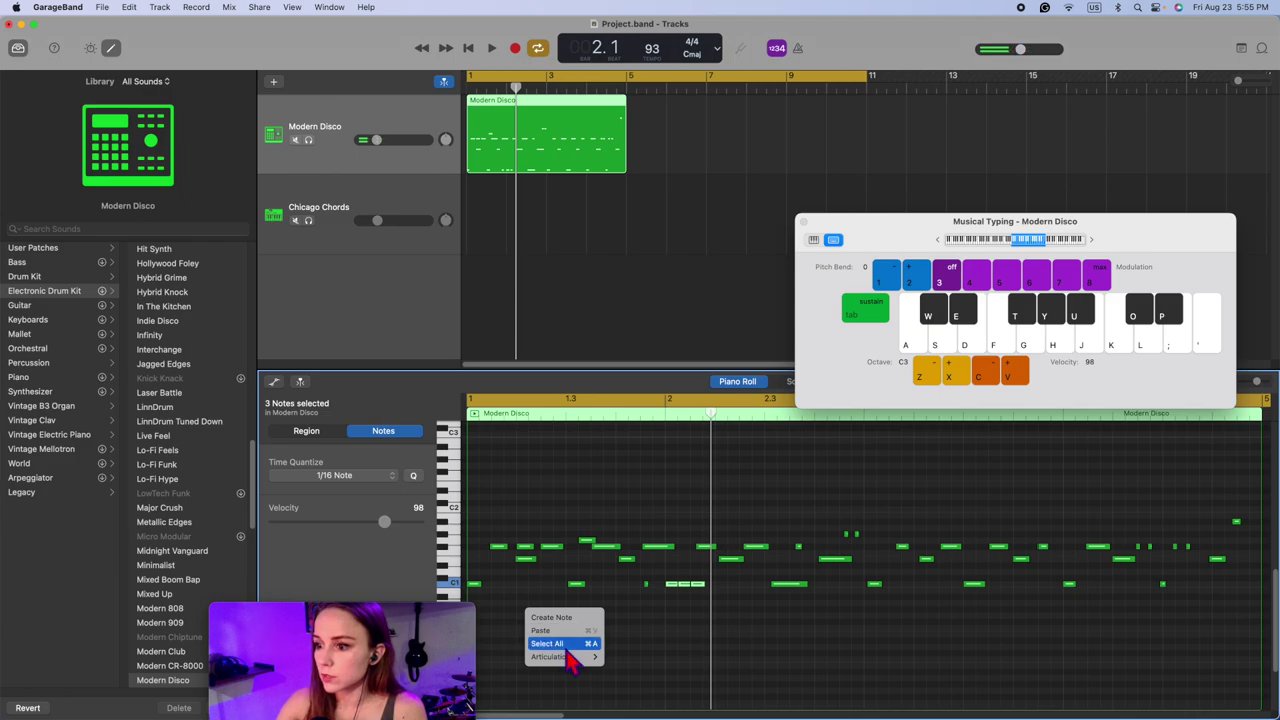
click(570, 643)
click(306, 432)
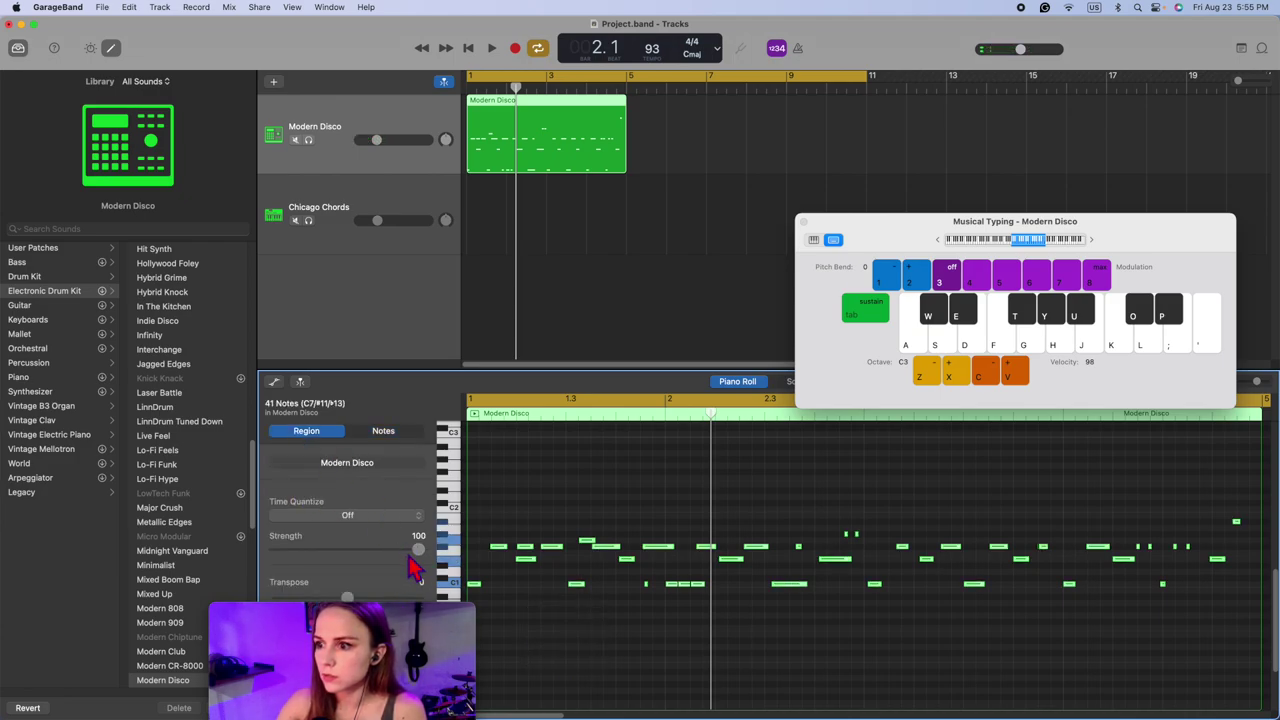
click(362, 519)
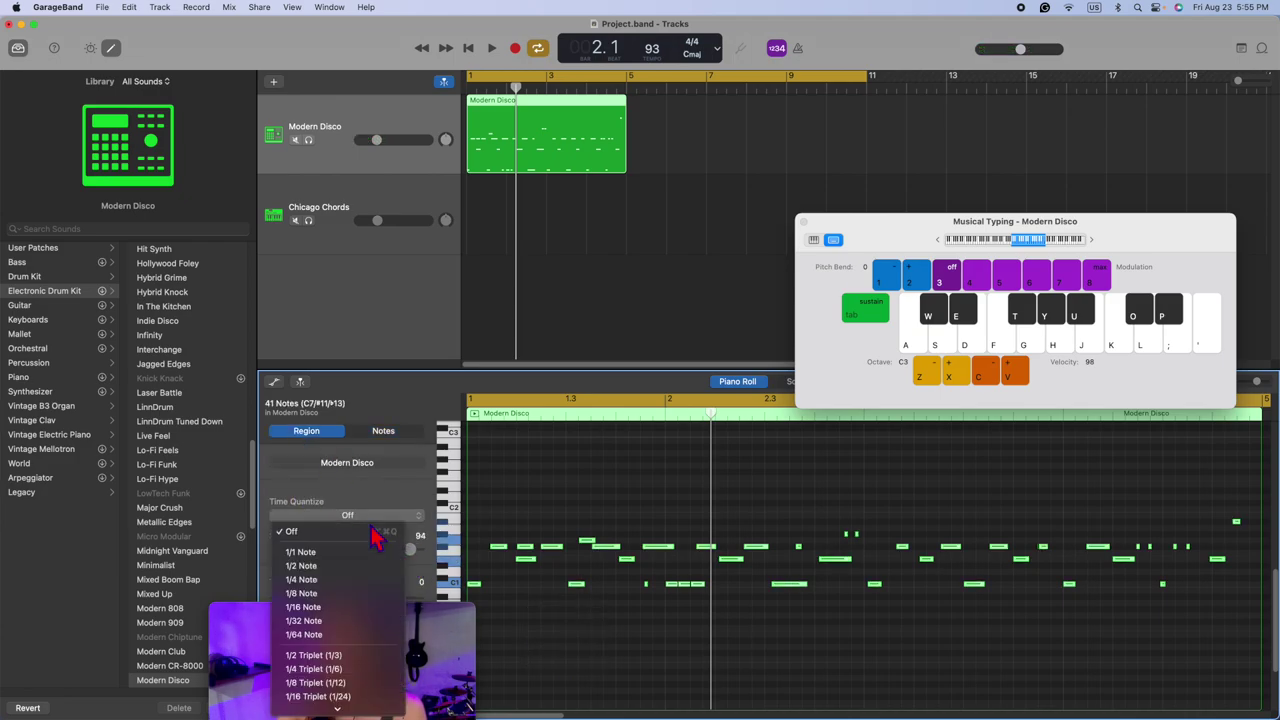
click(364, 614)
key(Return)
key(space)
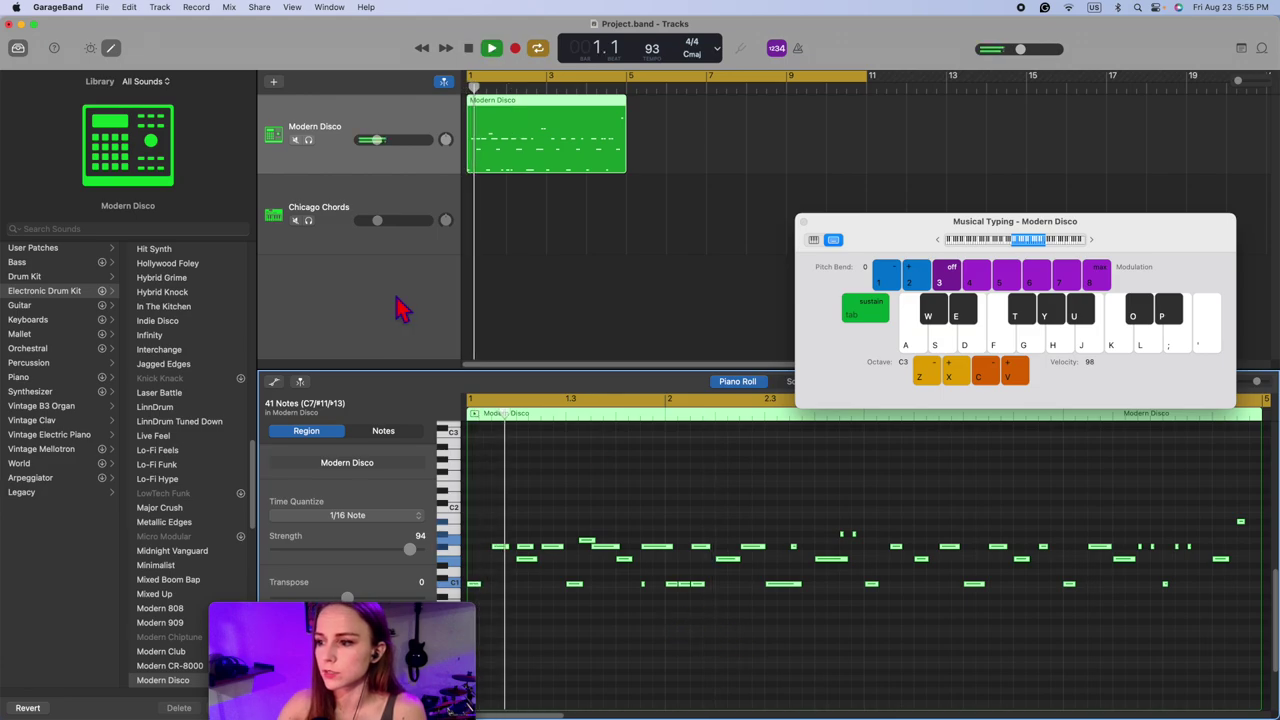
Step: Stop playback, select the Chicago Chords track with its sound controls shown, and return to bar 1
click(405, 215)
key(space)
click(92, 50)
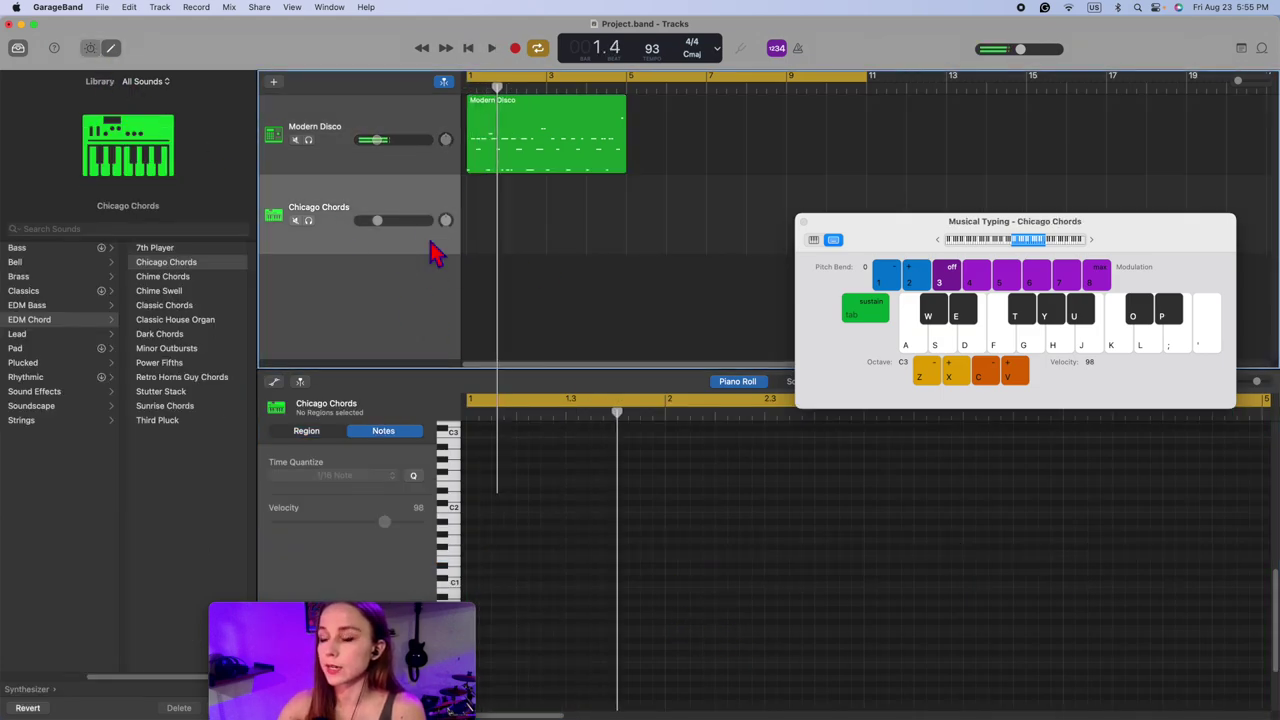
key(Return)
Step: Record a four-bar Chicago Chords part from bar 1 over the beat using the notes D, D♯ and E, and return to the start
key(r)
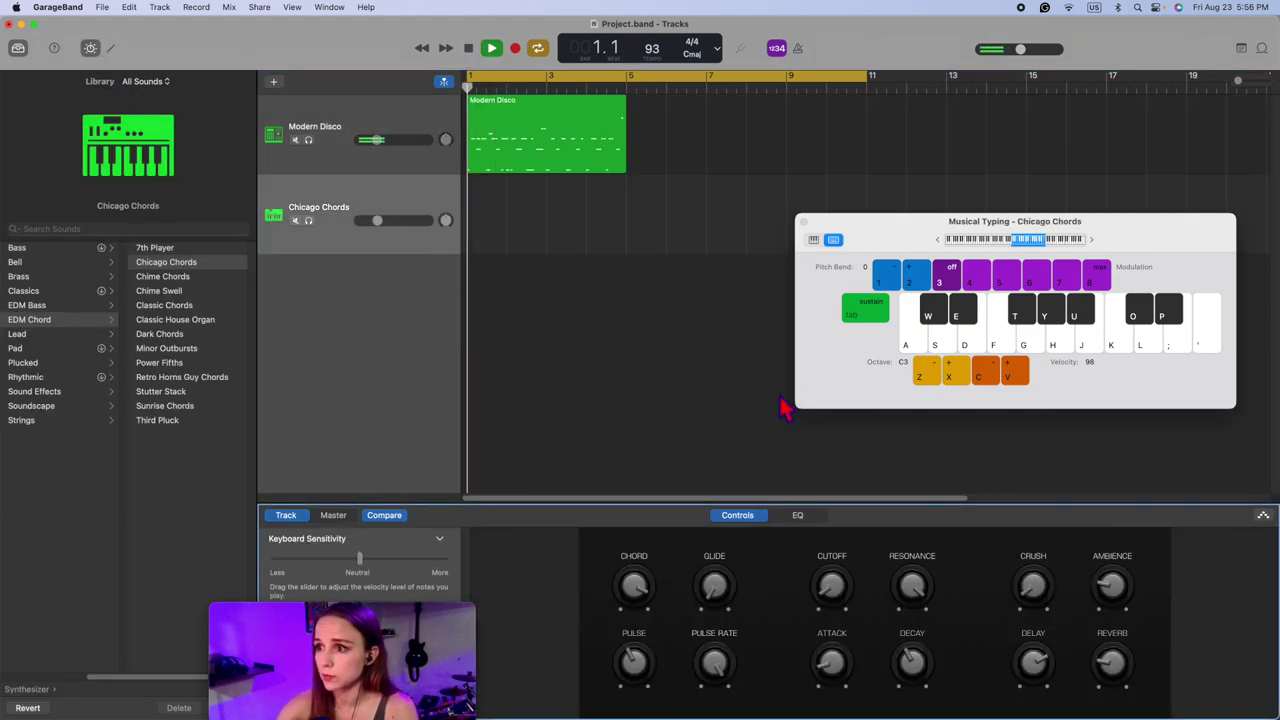
key(d)
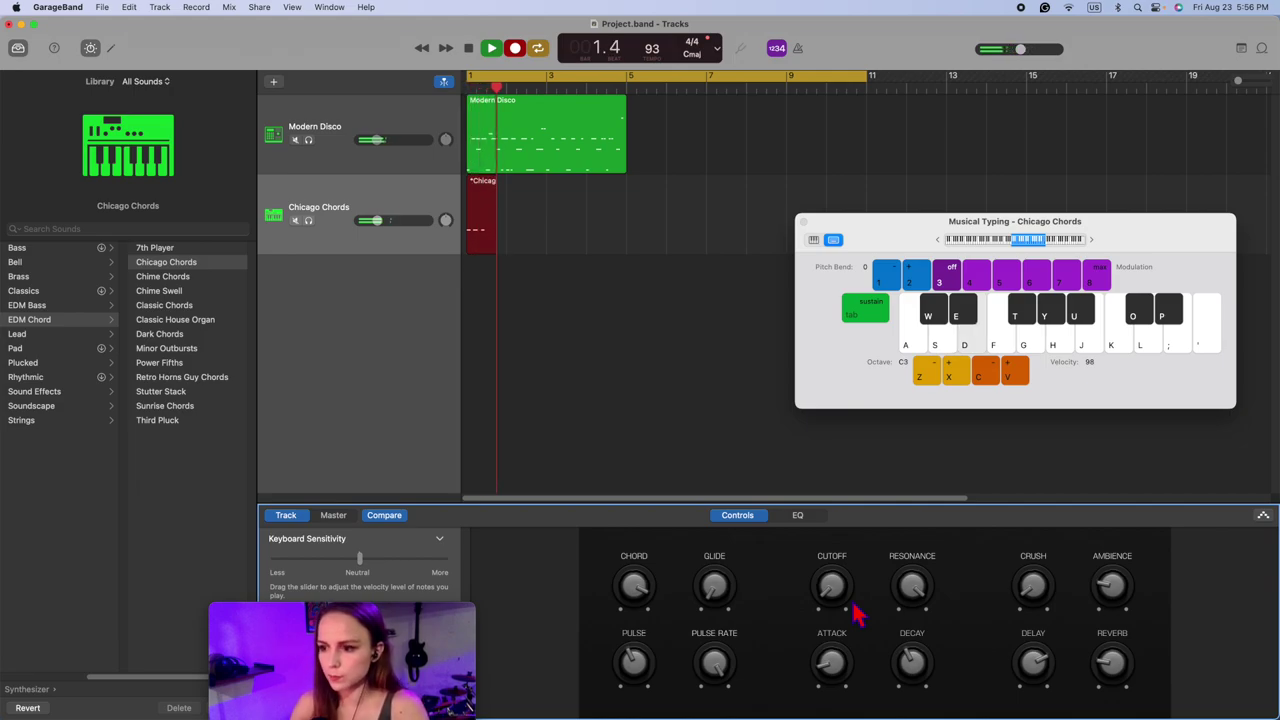
key(s)
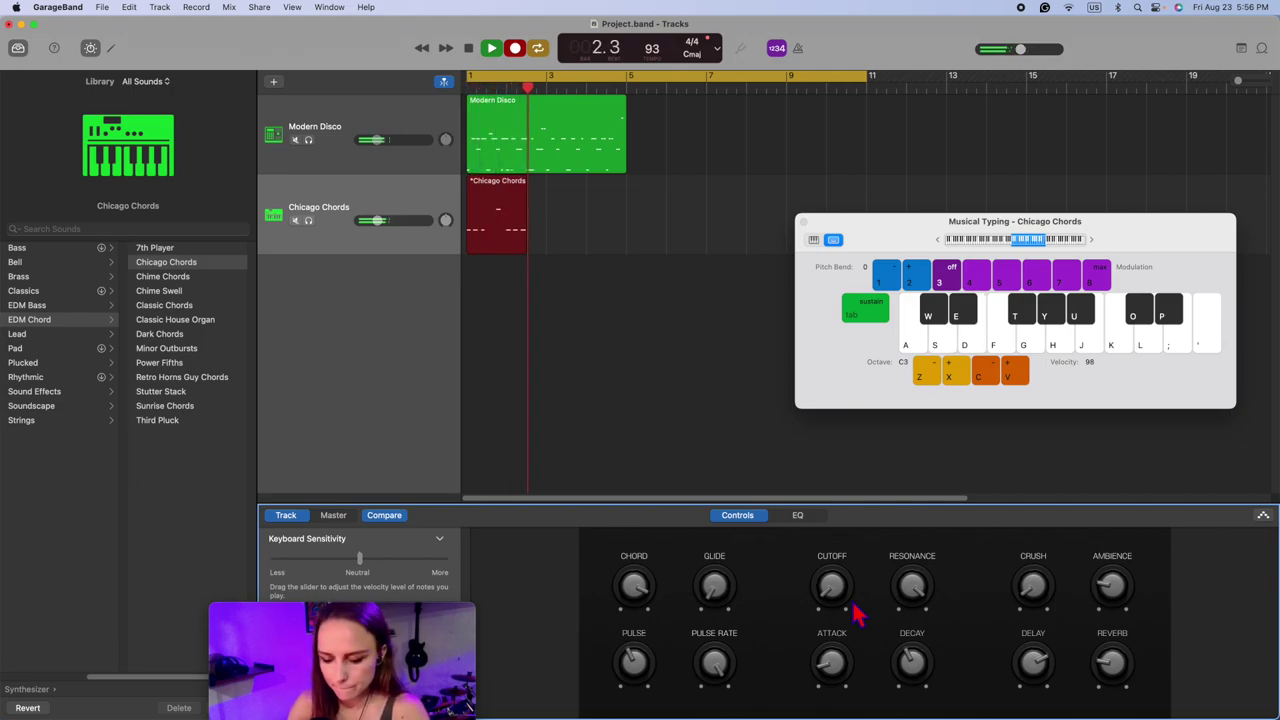
key(e)
key(s)
key(s)
key(s)
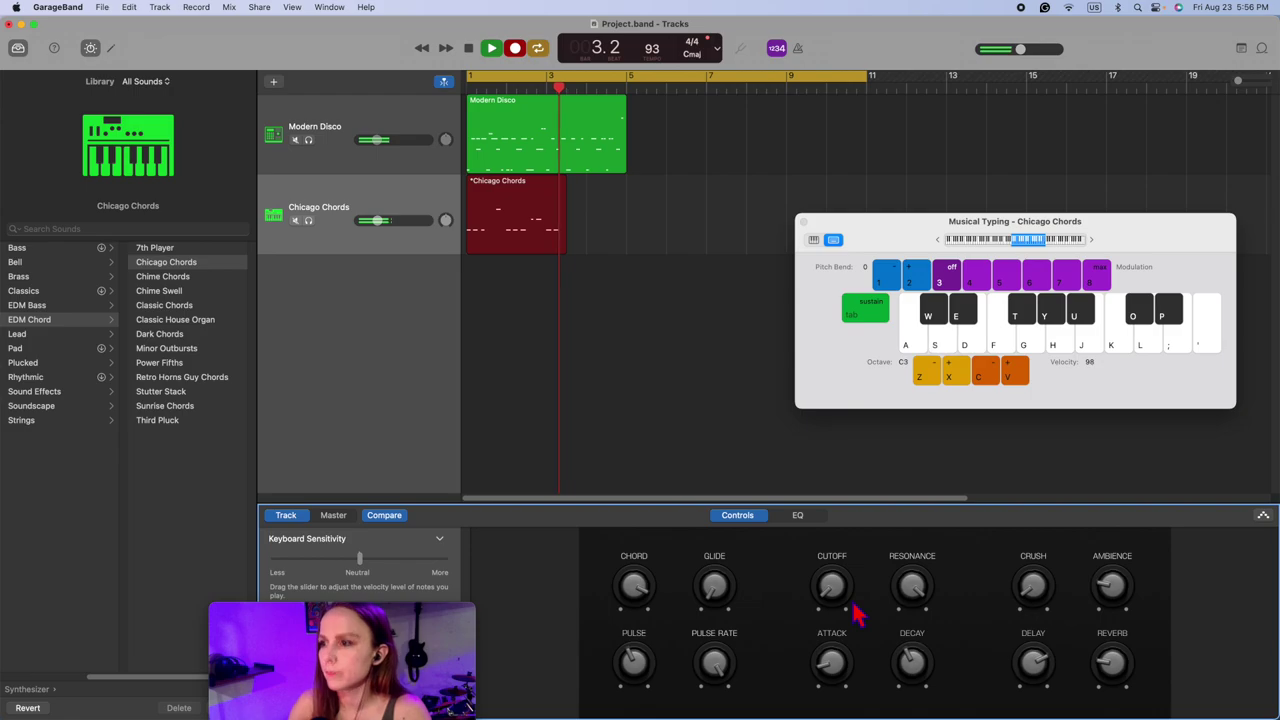
key(d)
key(d)
key(s)
key(s)
key(s)
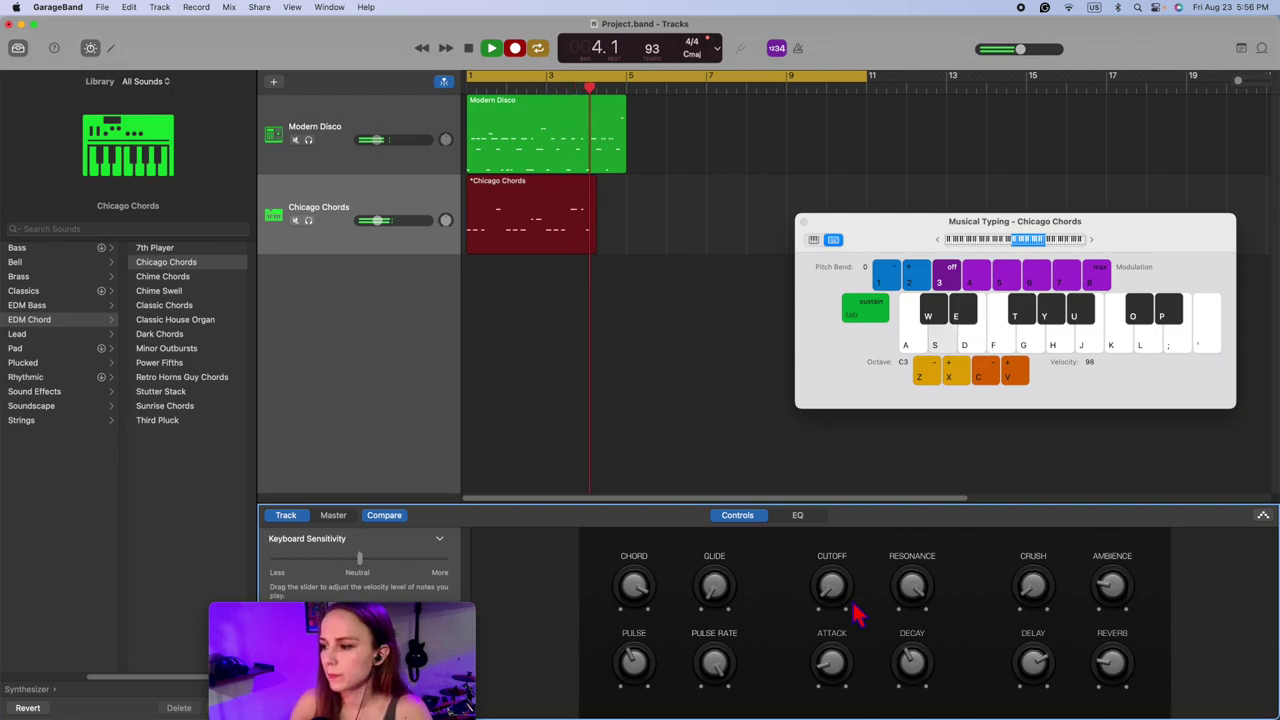
key(e)
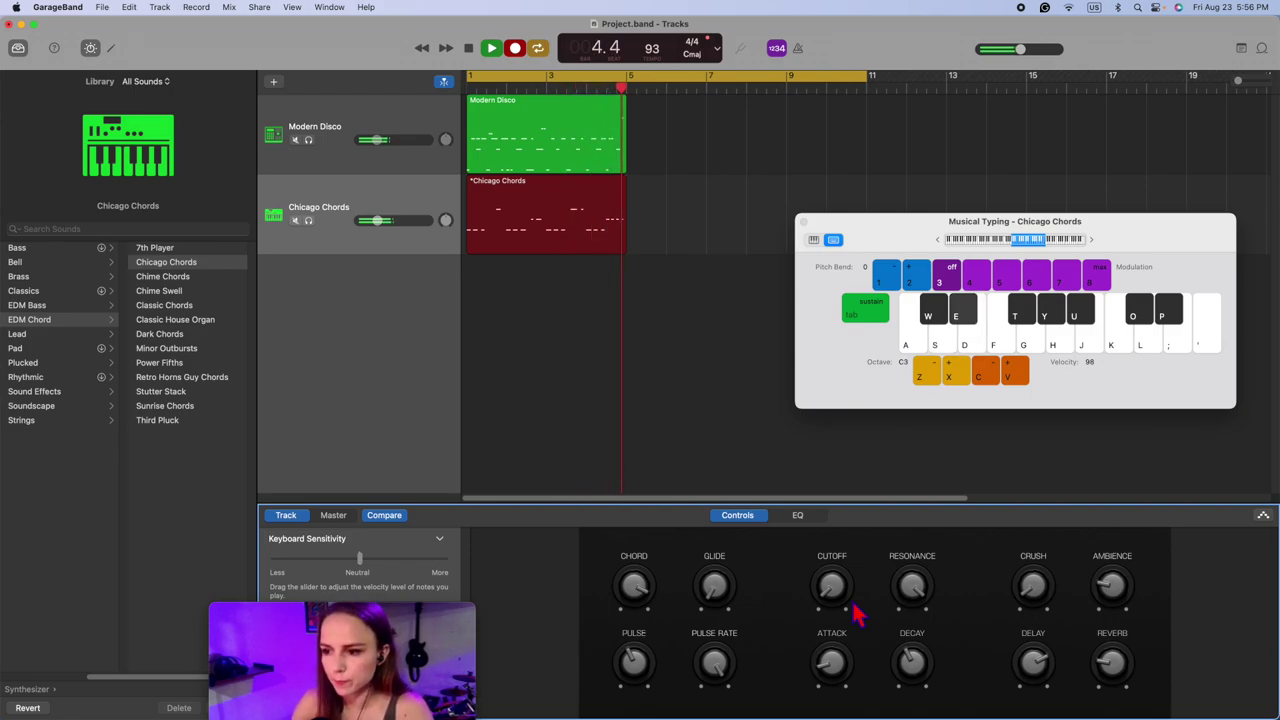
key(space)
key(Return)
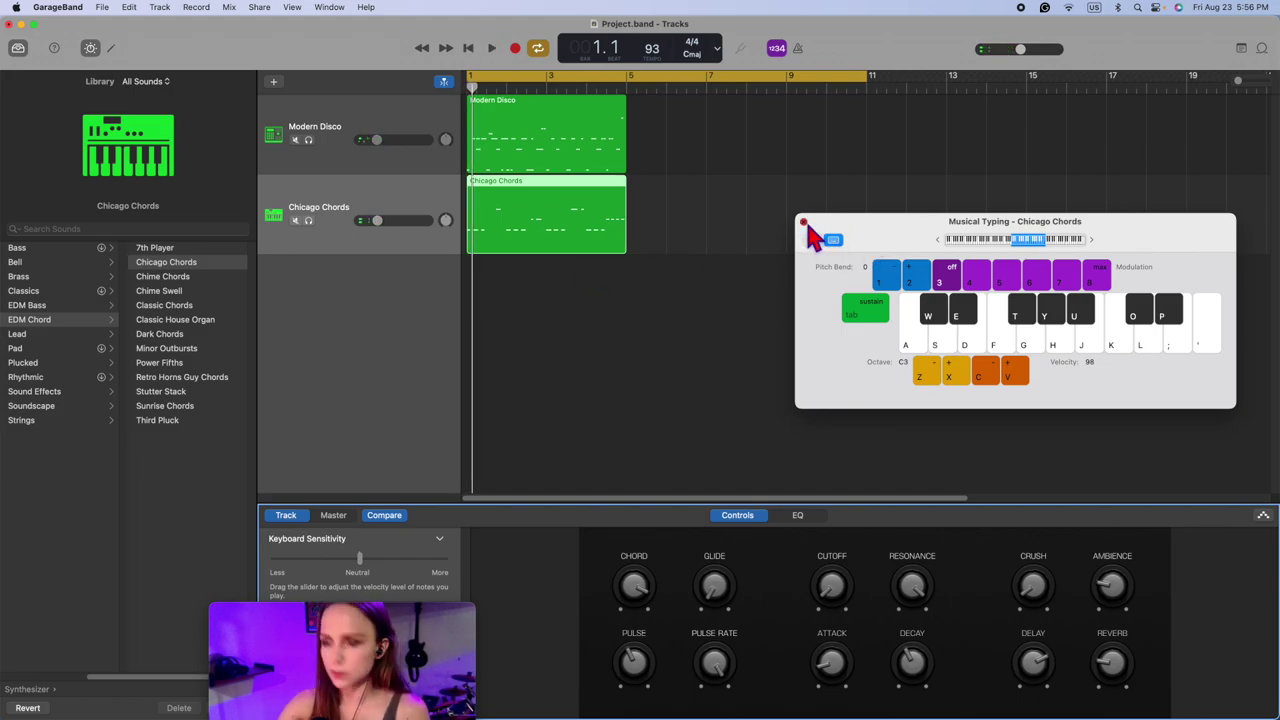
Step: Close the Musical Typing keyboard and play both tracks while viewing the Chicago Chords region's notes
click(804, 222)
key(space)
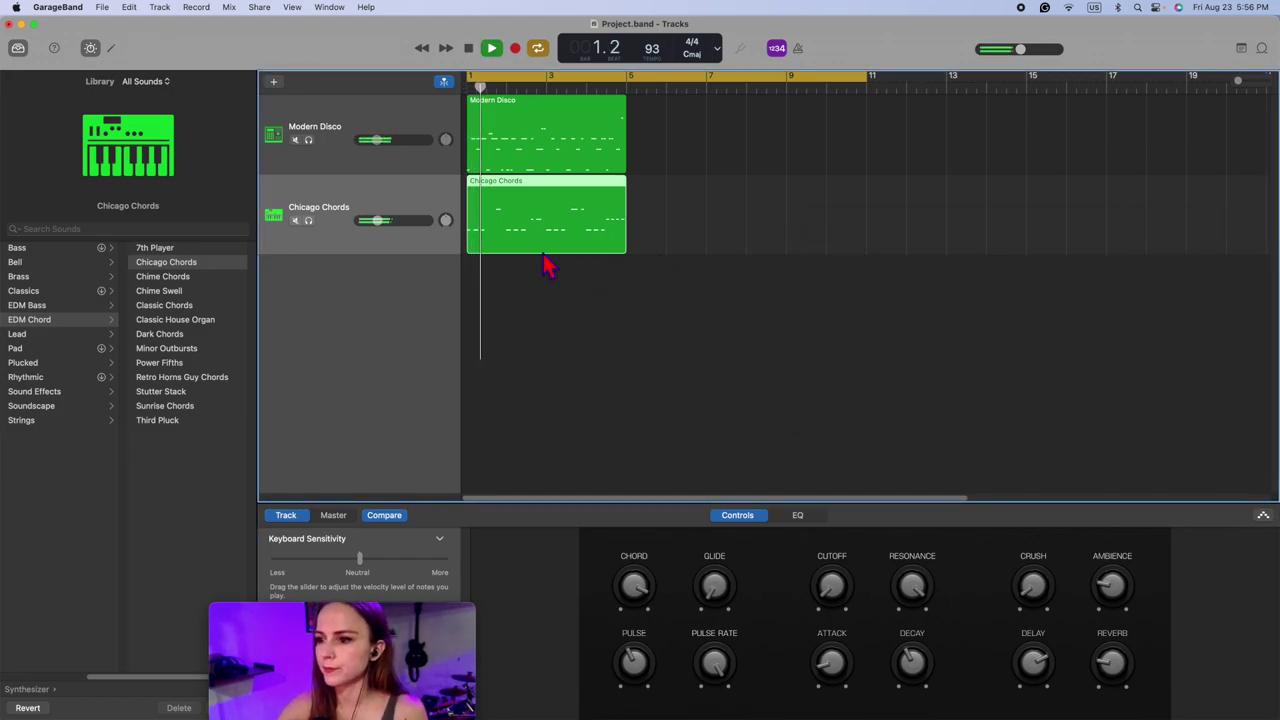
key(e)
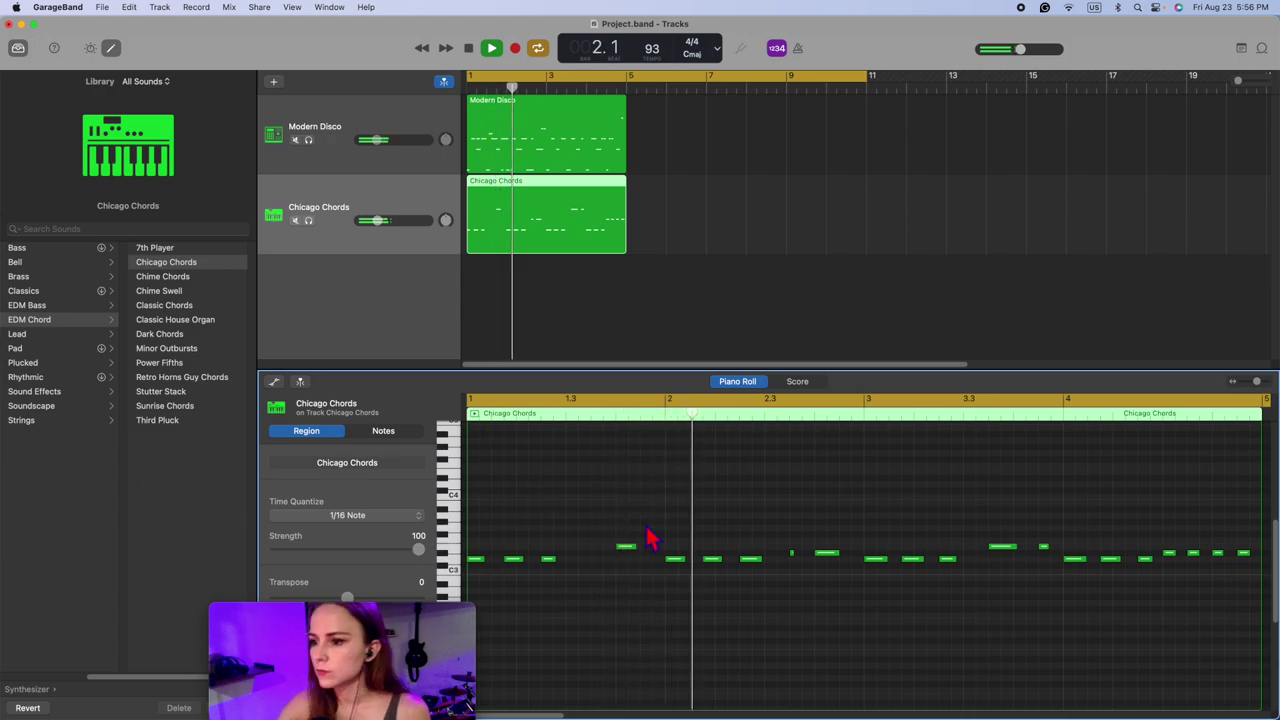
Step: Reshape the Chicago Chords sound during playback by raising Attack and Decay, lowering Pulse, and turning Delay and Reverb to minimum
click(90, 48)
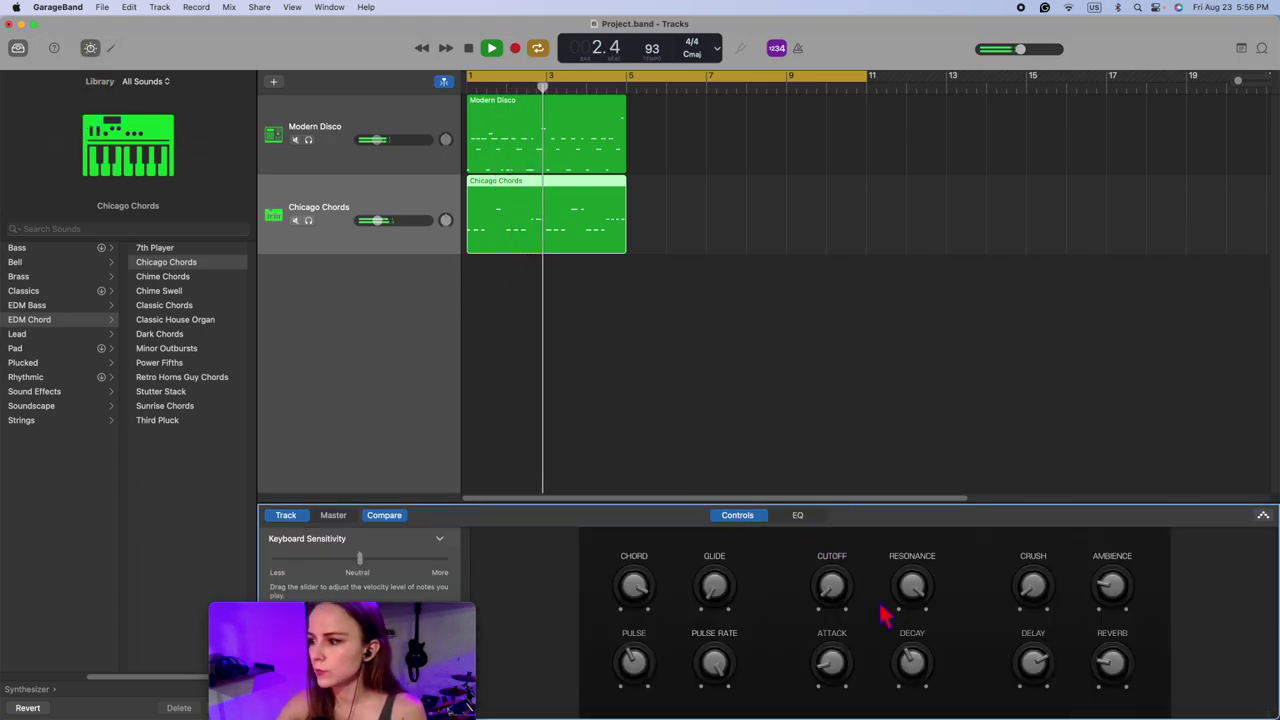
key(space)
key(space)
key(space)
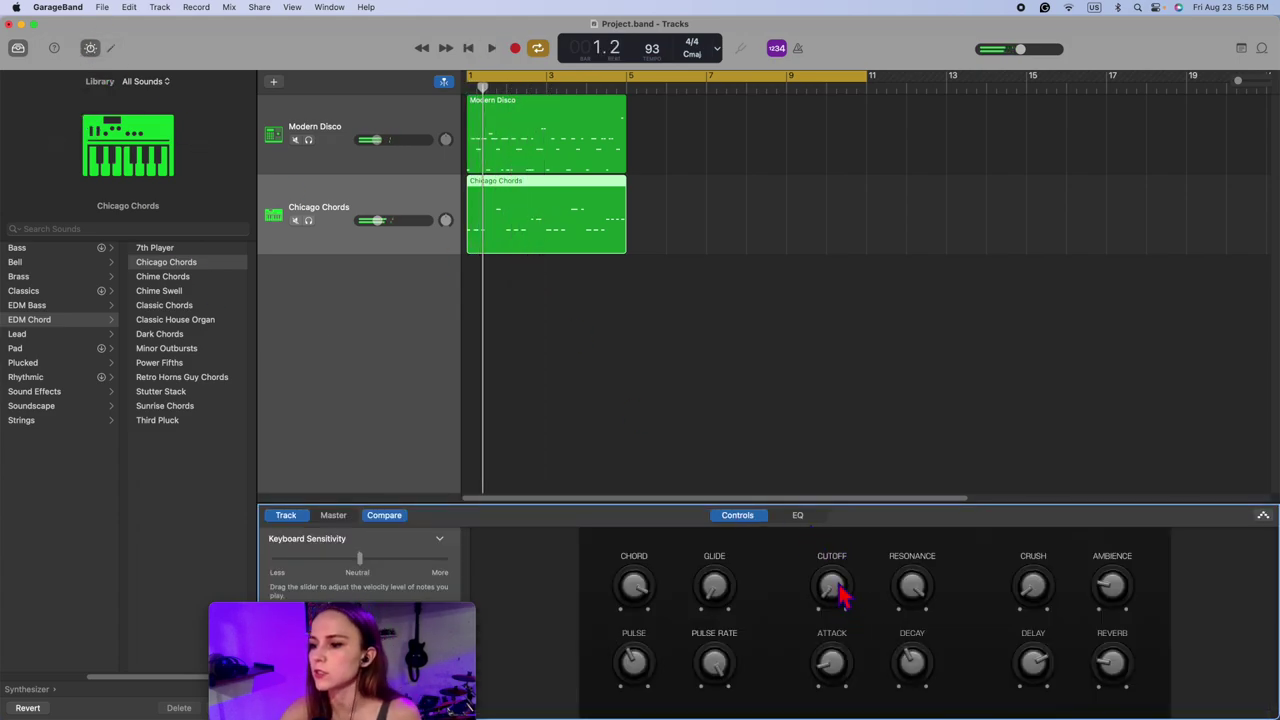
key(space)
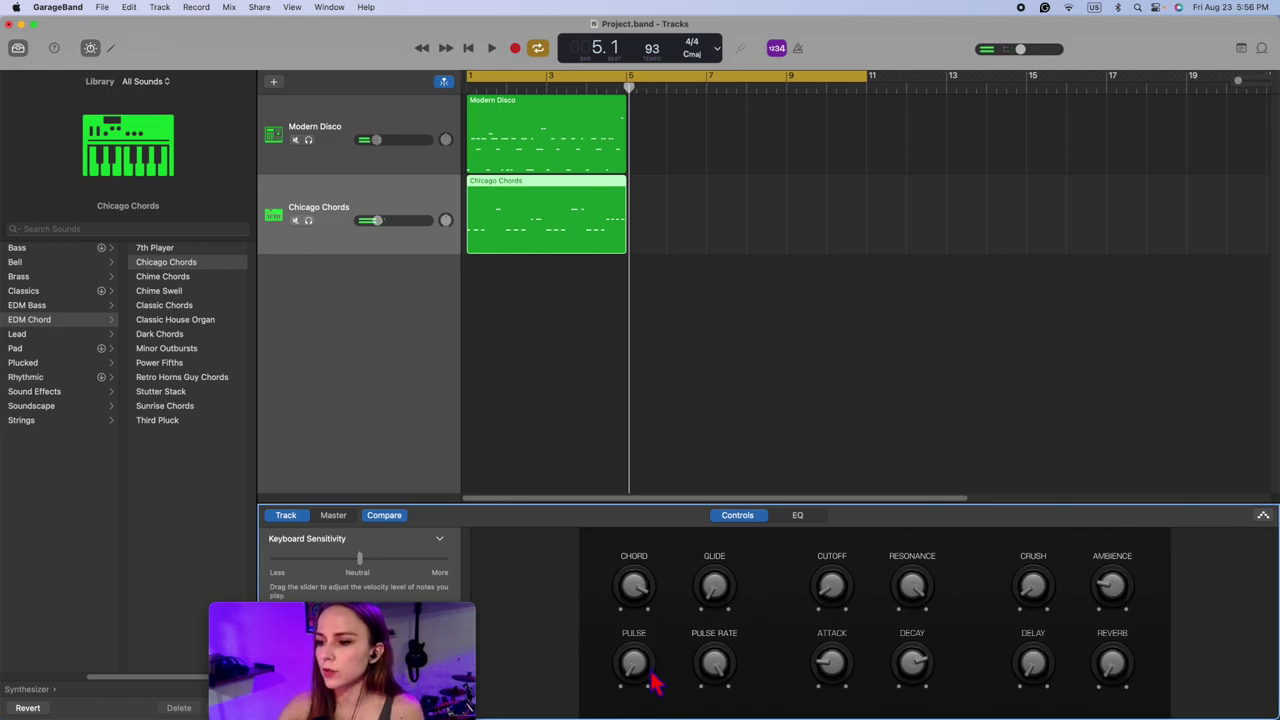
key(space)
drag(643, 668, 649, 659)
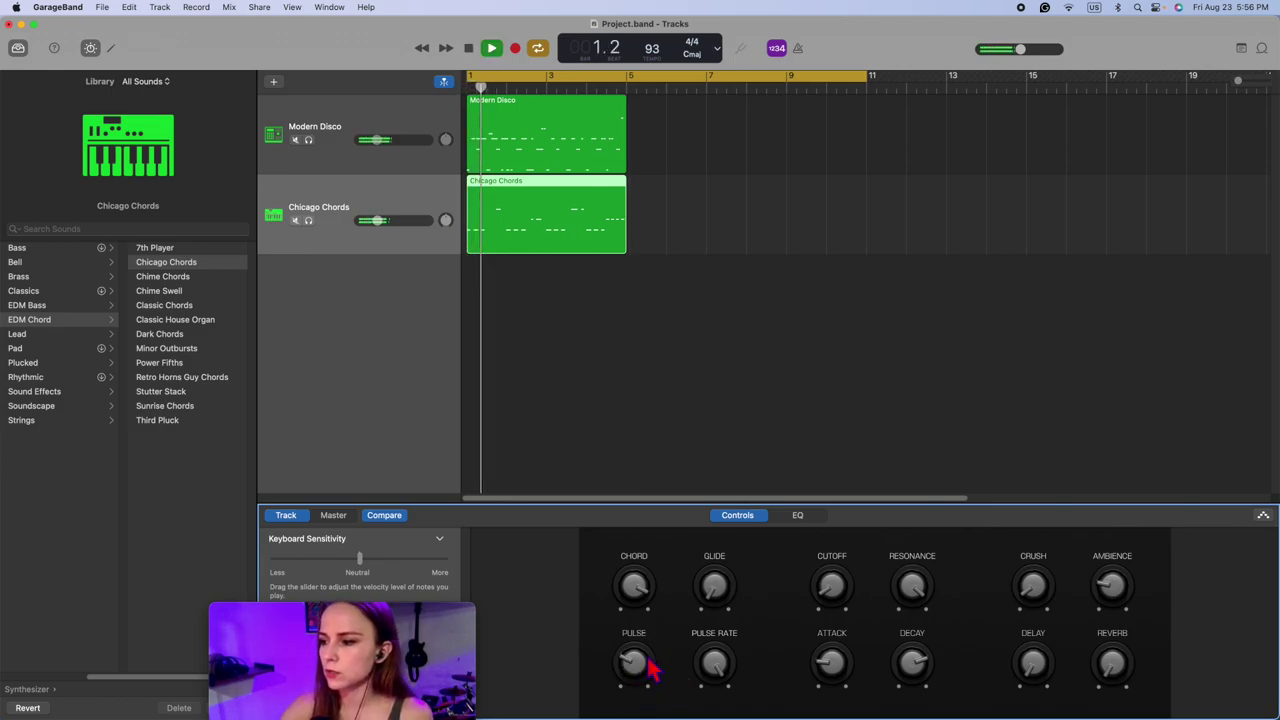
Step: Refine the Chicago Chords sound by lowering Decay to about its middle and slightly raising Cutoff and Pulse while replaying the tracks
key(space)
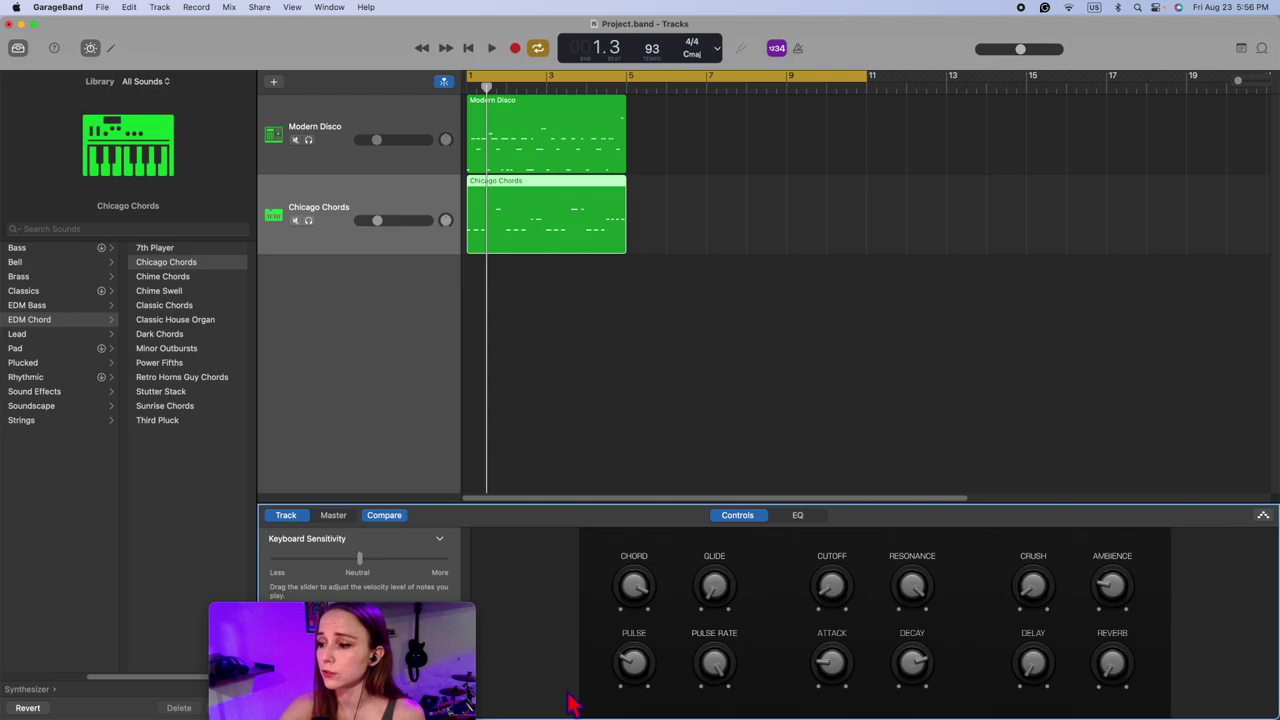
key(space)
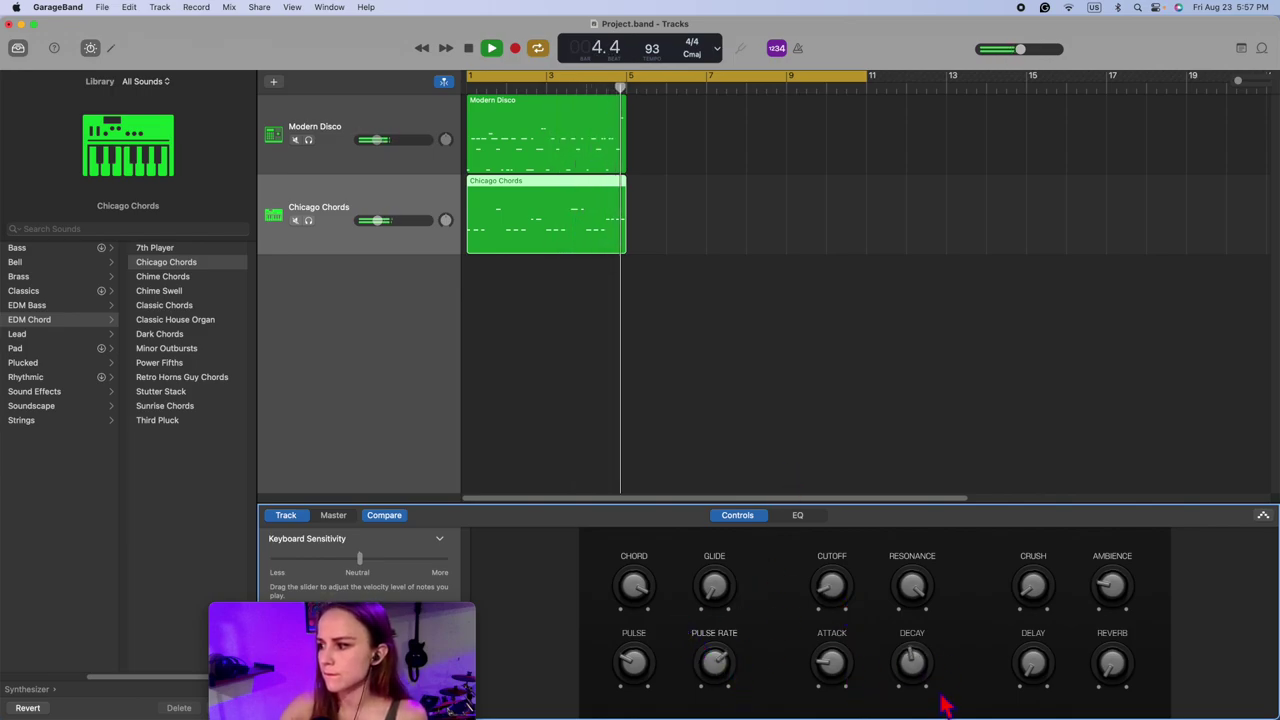
key(space)
key(space)
drag(644, 675, 646, 666)
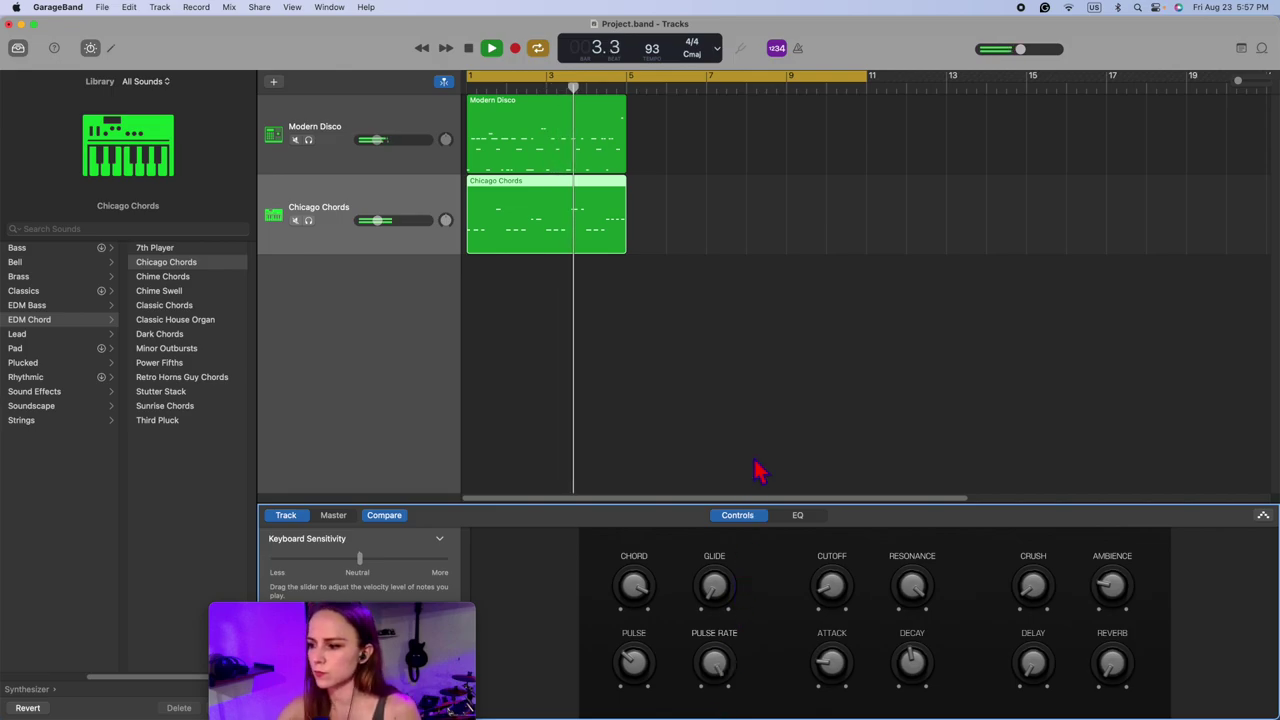
key(space)
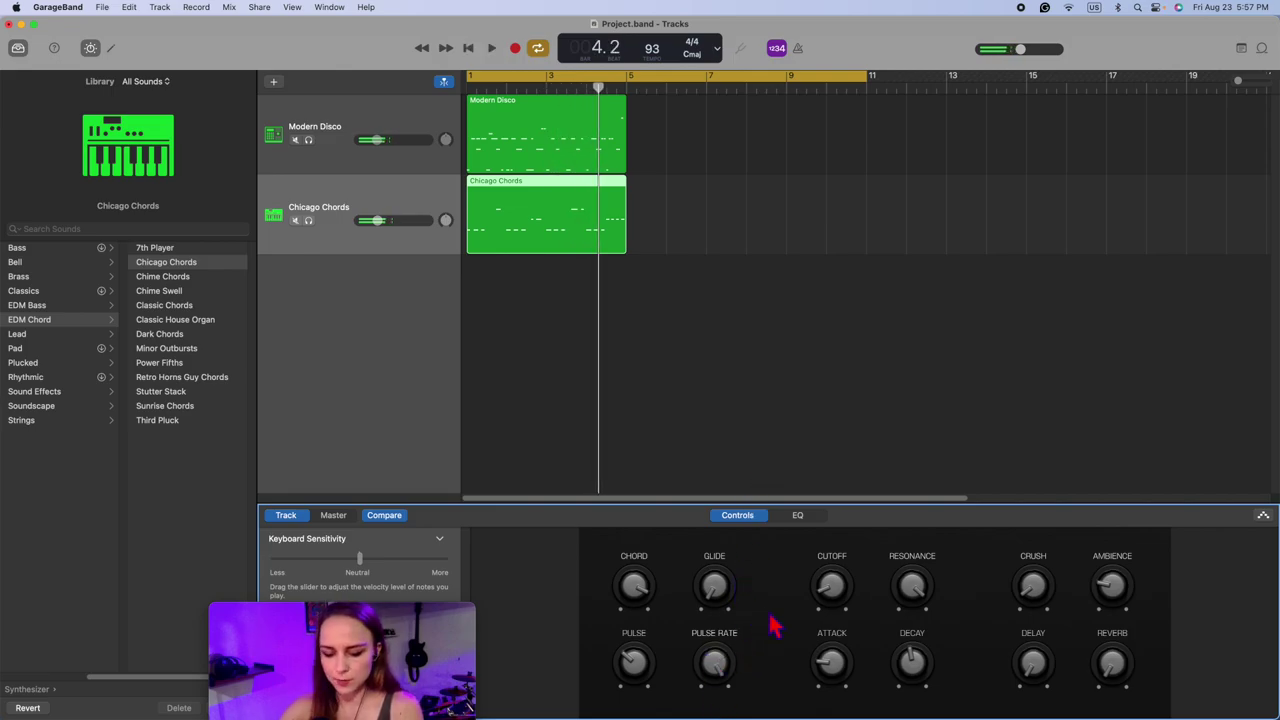
Step: Record changing Pulse Rate movements over the four bars of the Chicago Chords region
key(r)
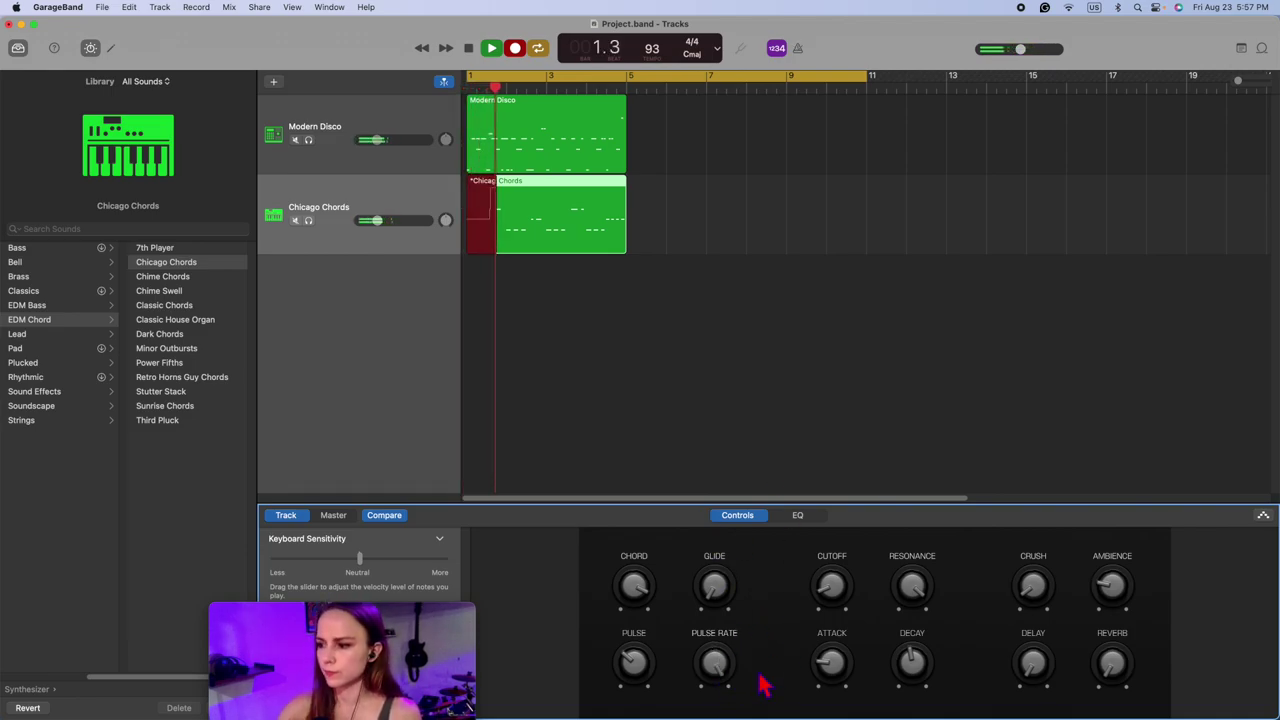
mouse_move(733, 668)
mouse_down()
mouse_move(736, 634)
mouse_move(742, 660)
mouse_up()
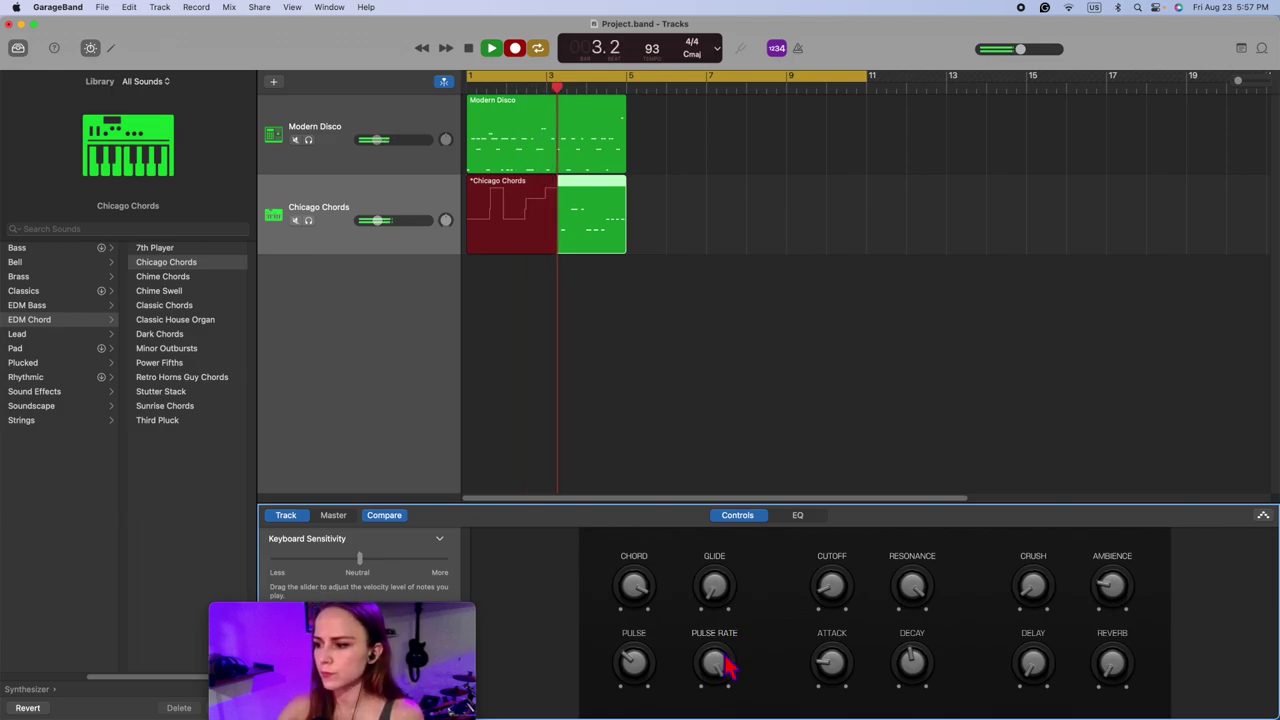
drag(724, 672, 771, 578)
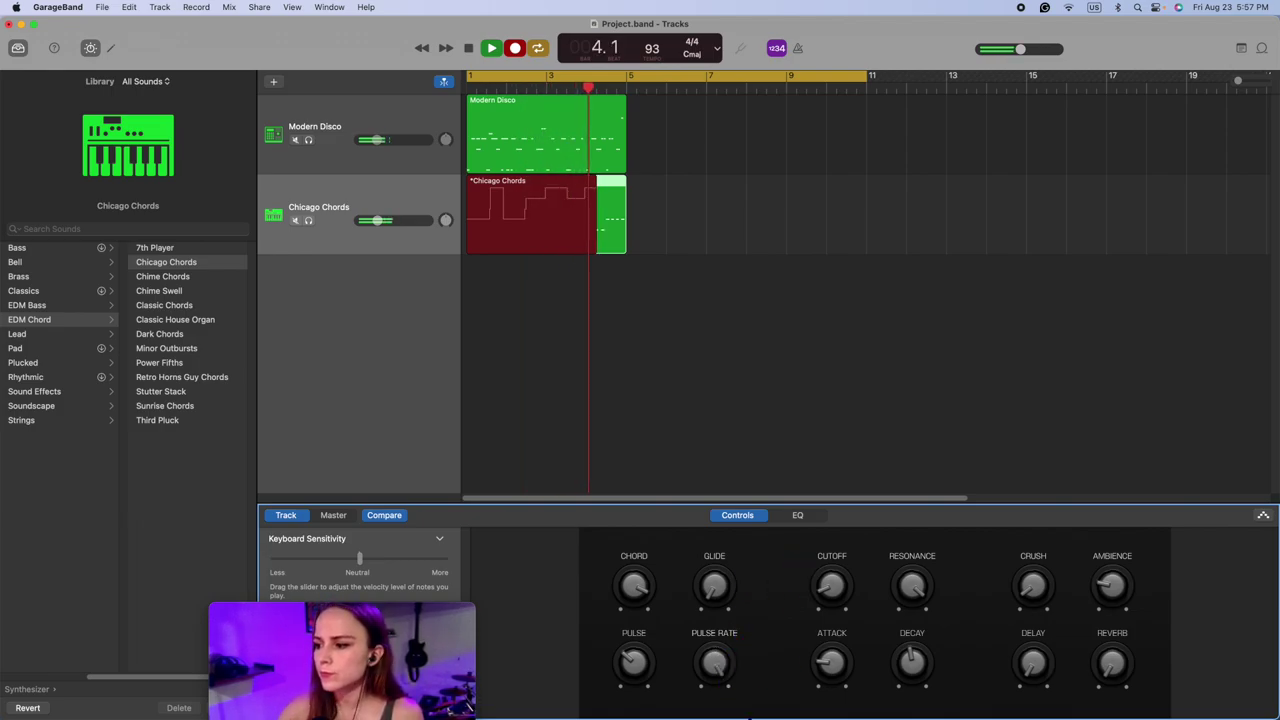
drag(729, 680, 729, 716)
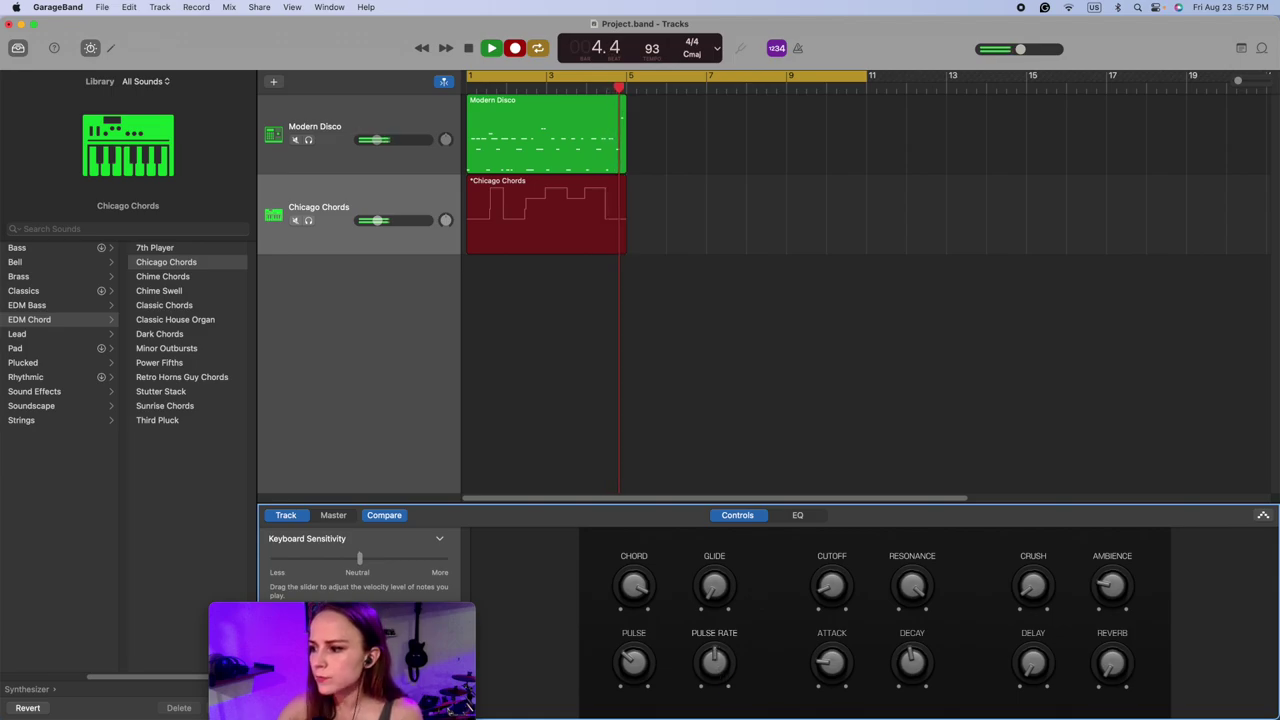
key(space)
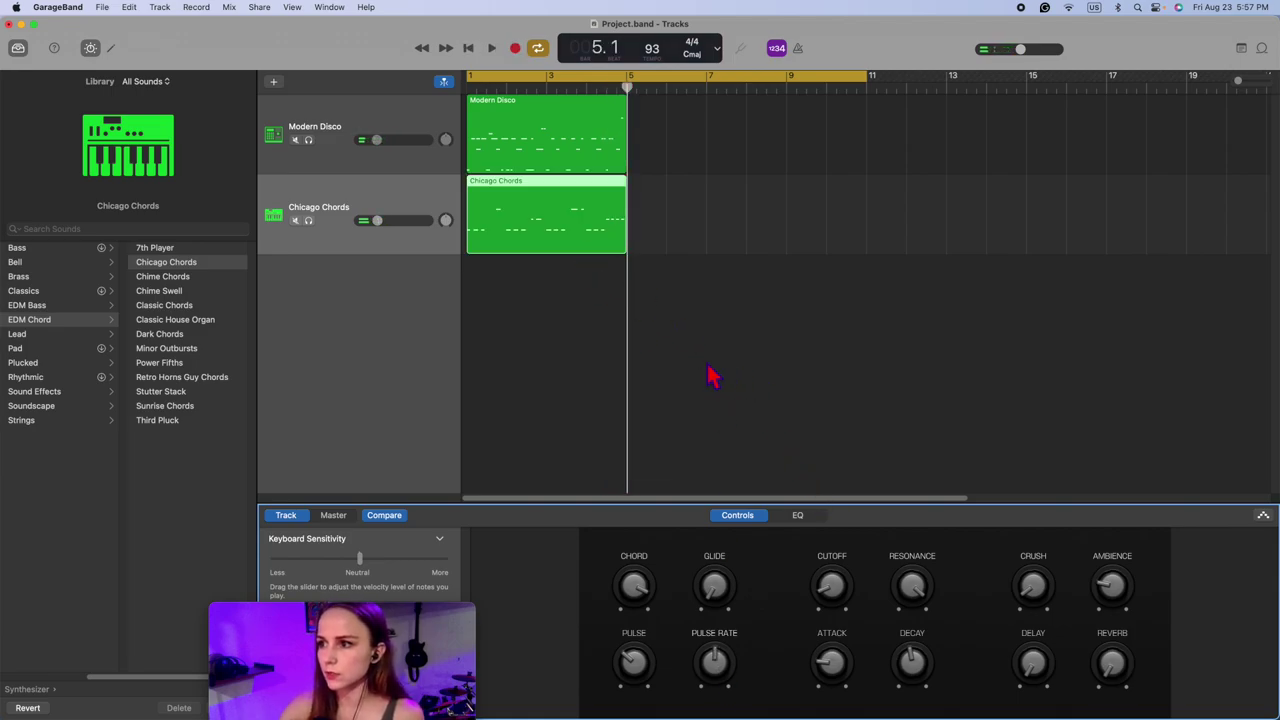
Step: Select the Chicago Chords region and play it from bar 1 to check the recorded Pulse Rate changes
key(Return)
click(566, 298)
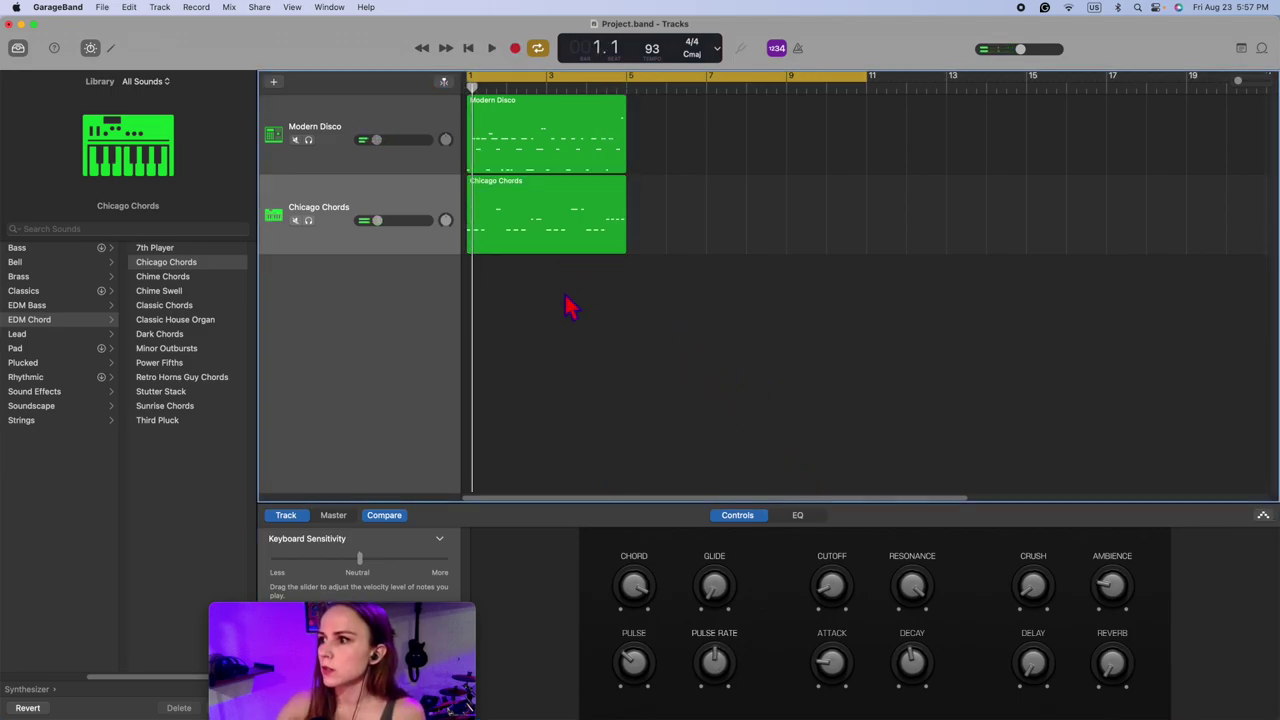
click(556, 240)
key(space)
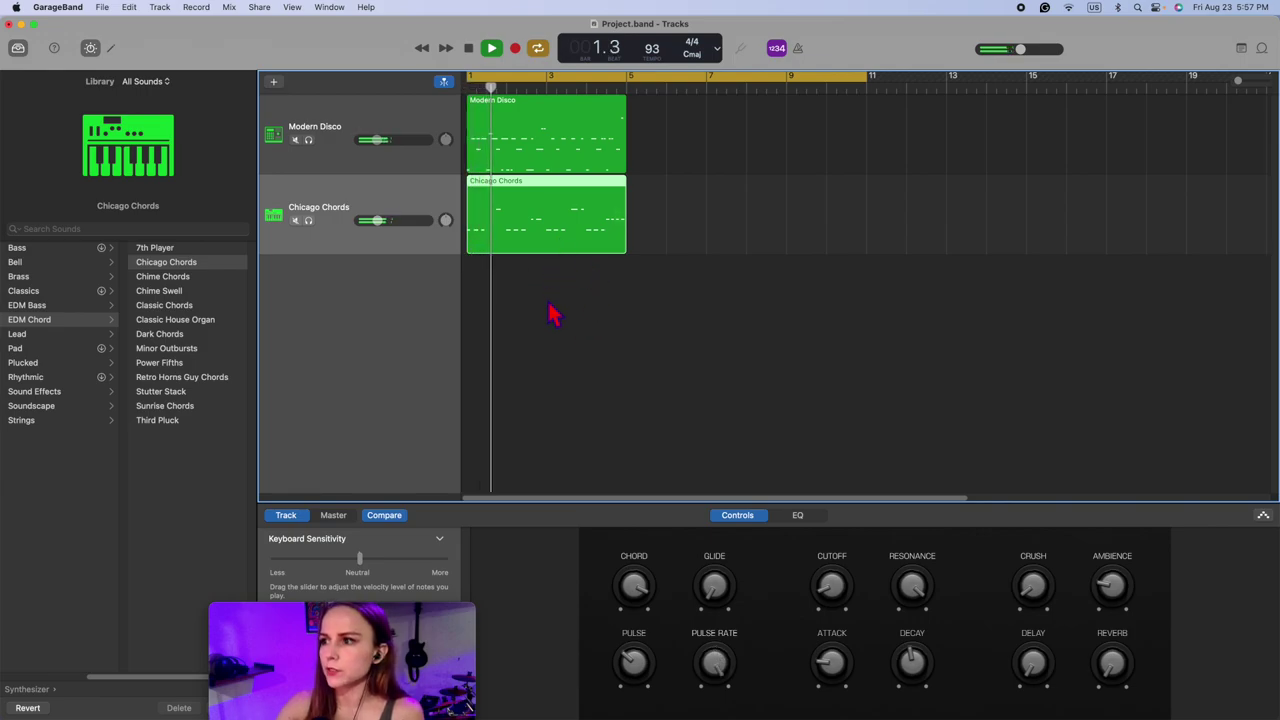
key(space)
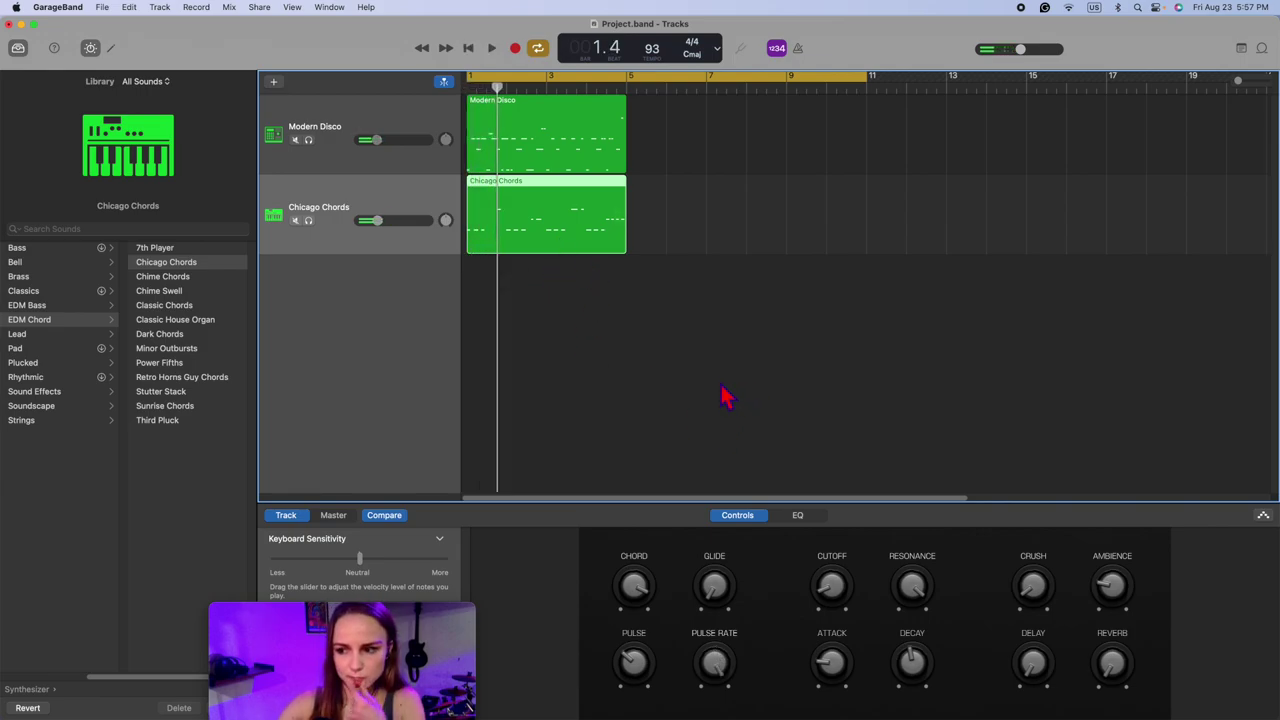
Step: Replay both tracks from bar 1 and slightly raise the Modern Disco track's volume
key(Return)
key(space)
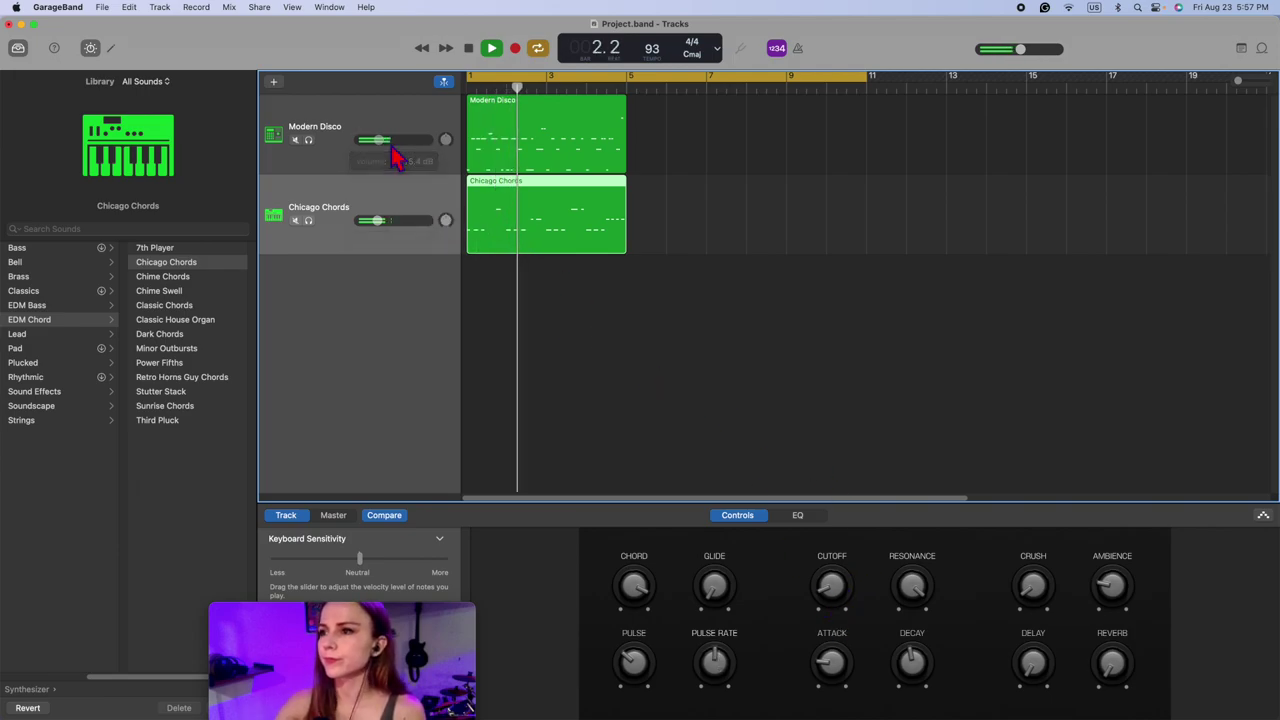
key(space)
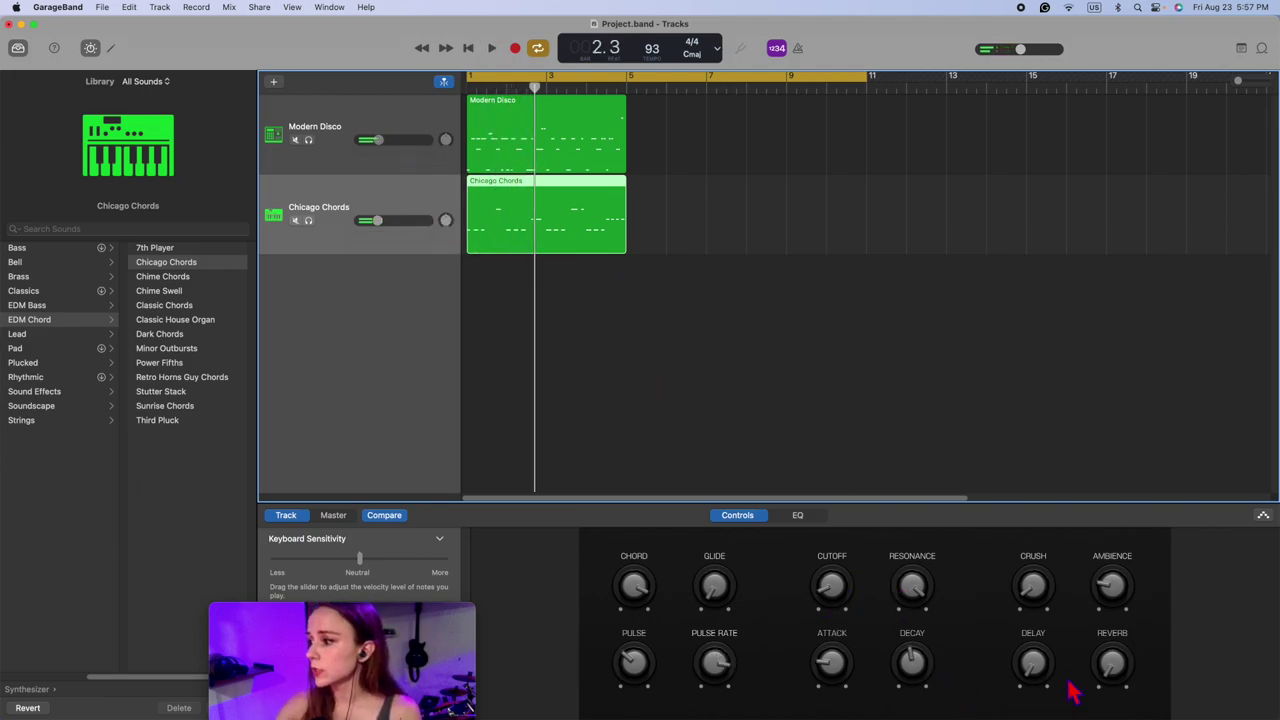
Step: Replay both tracks from bar 1 while raising Reverb, Delay and Glide and lowering Decay on the Chicago Chords sound
key(Return)
key(space)
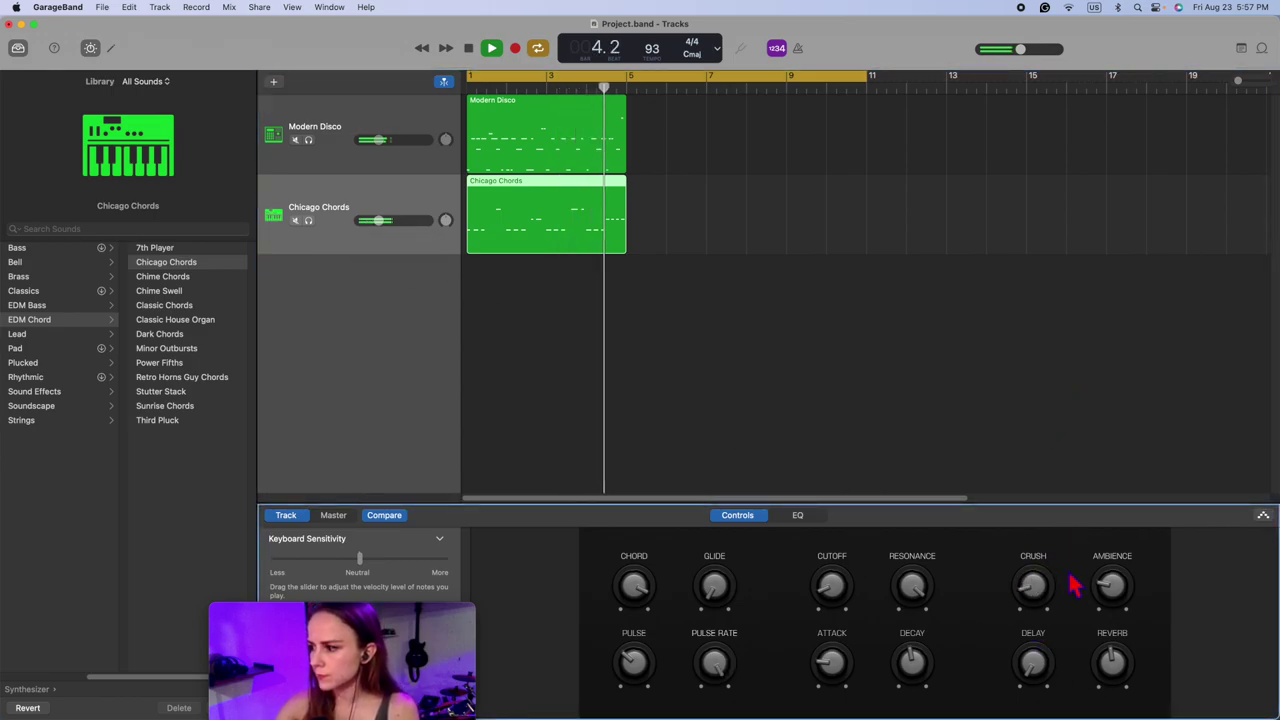
key(Return)
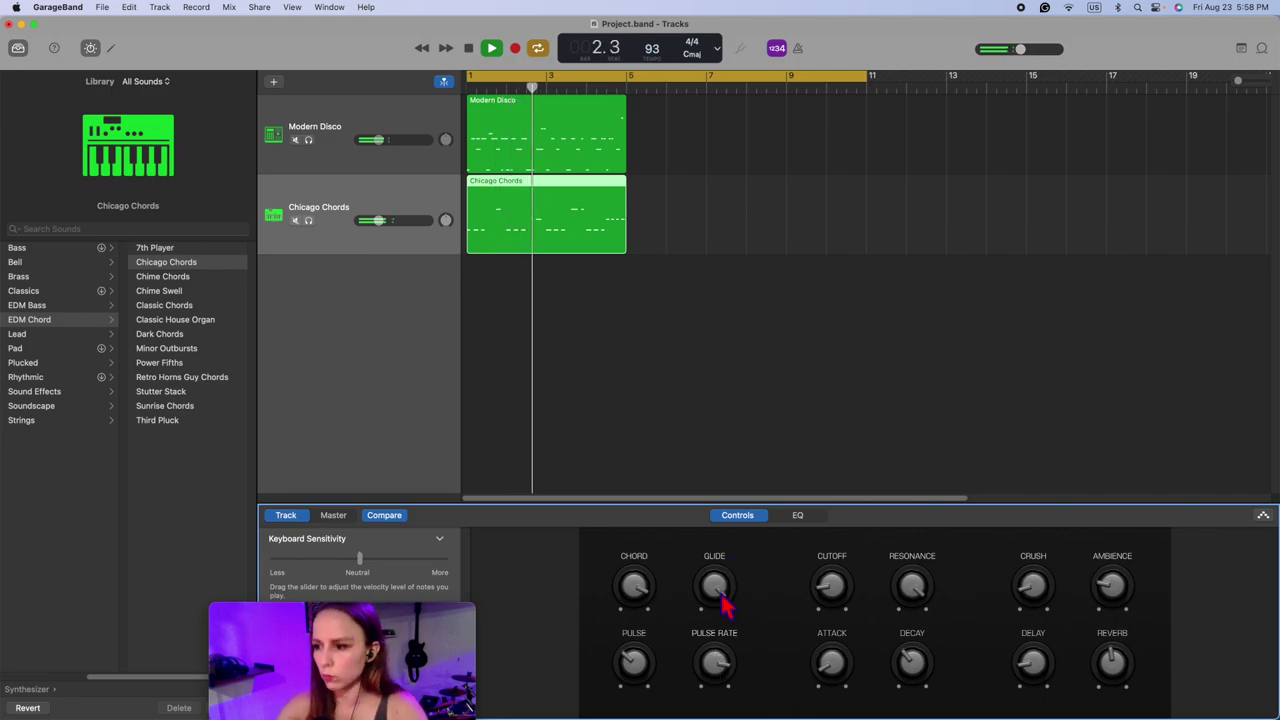
key(space)
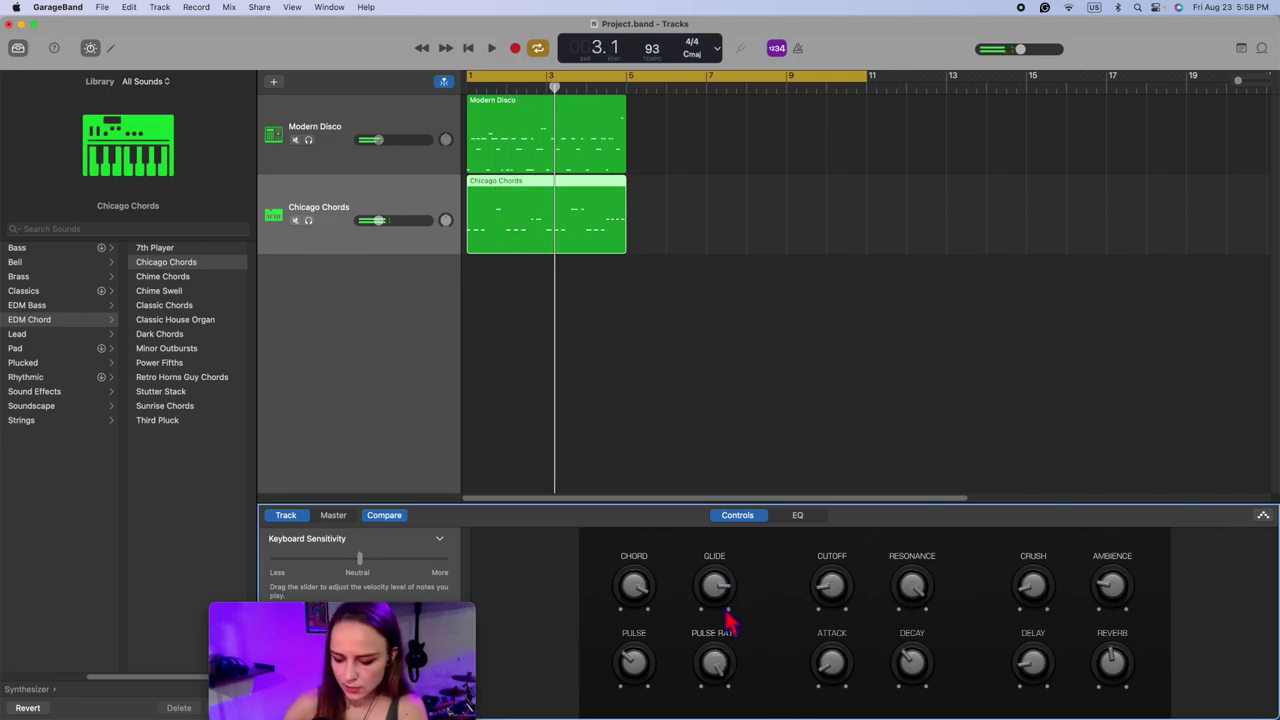
Step: Open Musical Typing and audition Chicago Chords with alternating C and G notes while raising Decay to about its middle
key(super+k)
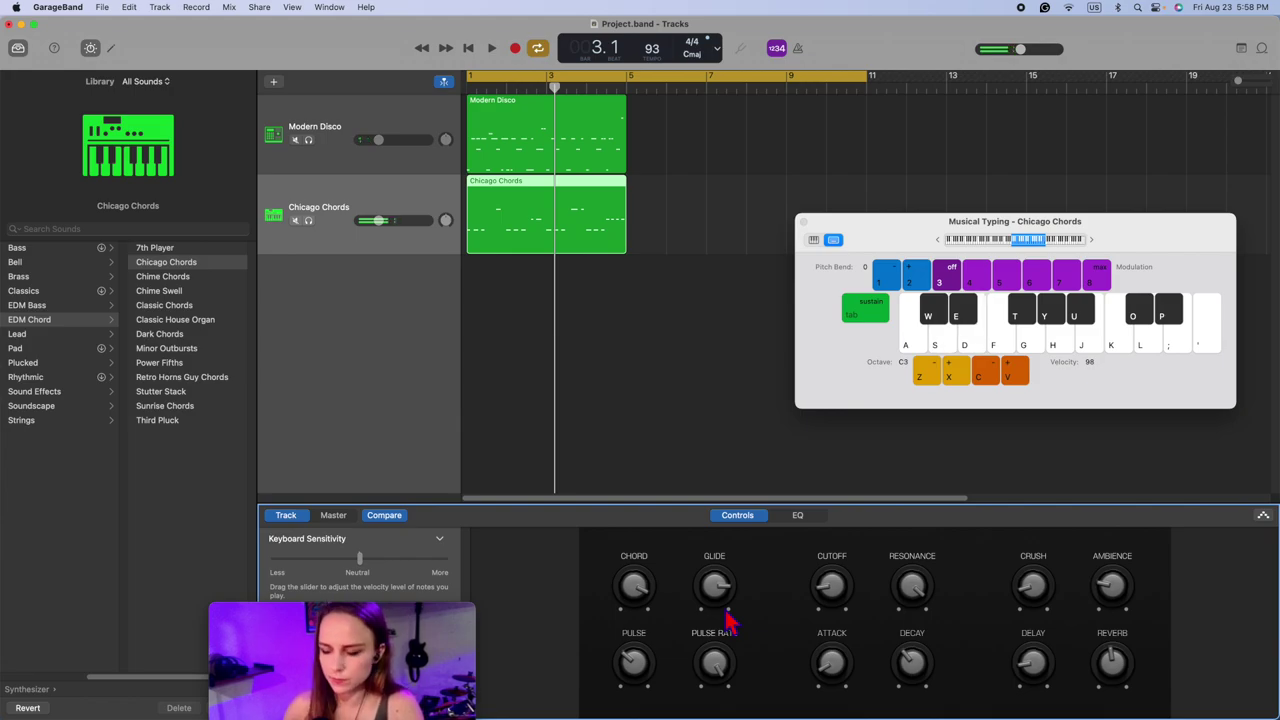
key(a)
key(g)
drag(916, 664, 918, 644)
key(a)
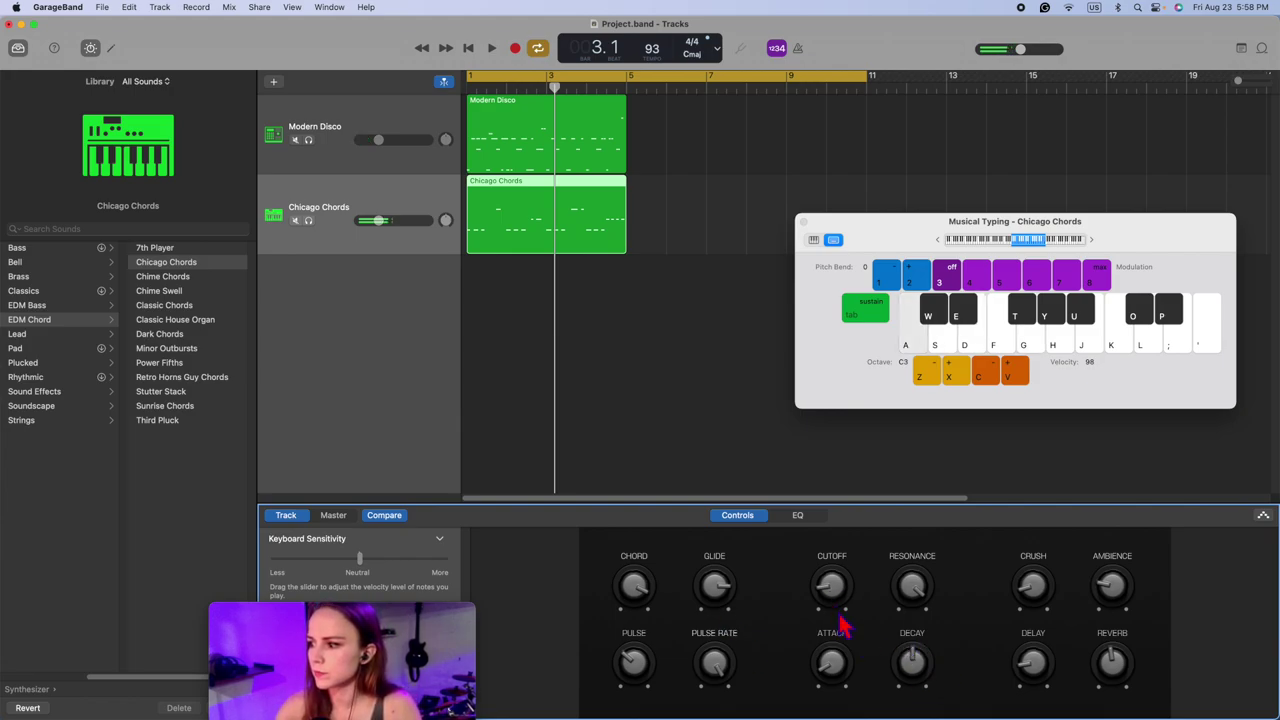
key(g)
key(a)
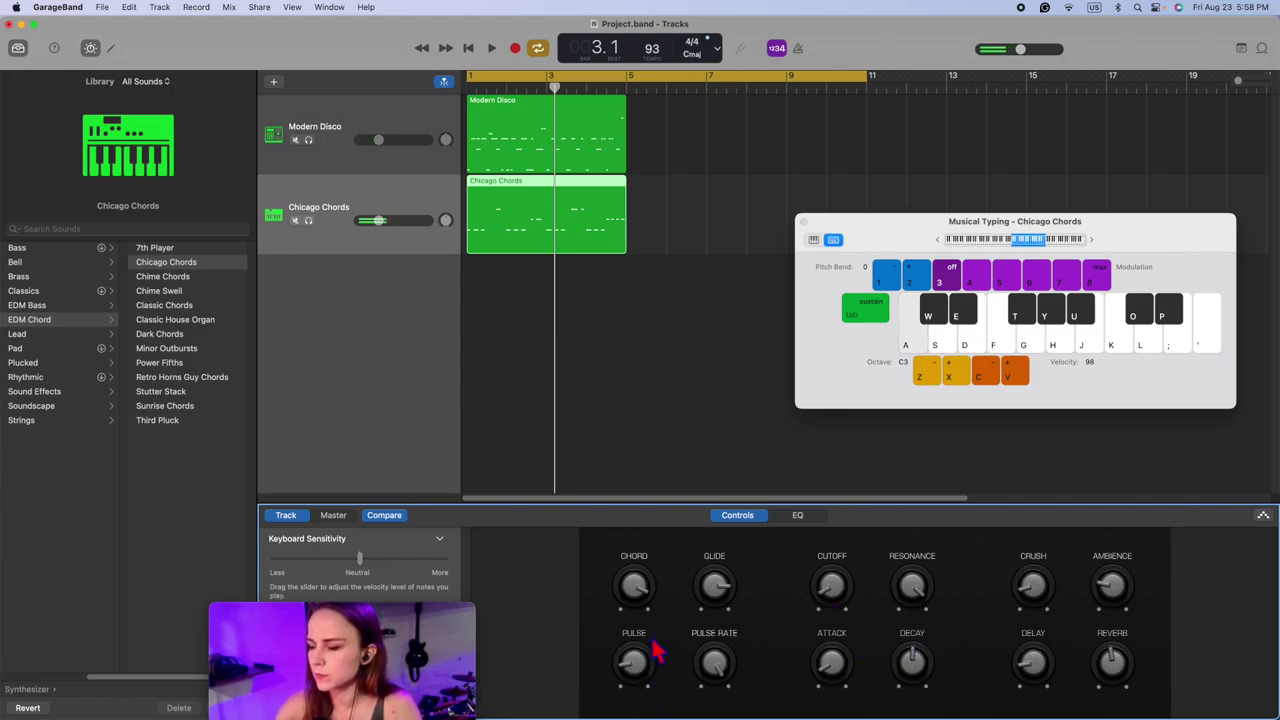
Step: Keep auditioning C and G notes while raising Pulse slightly and Glide to maximum, and close Musical Typing
key(g)
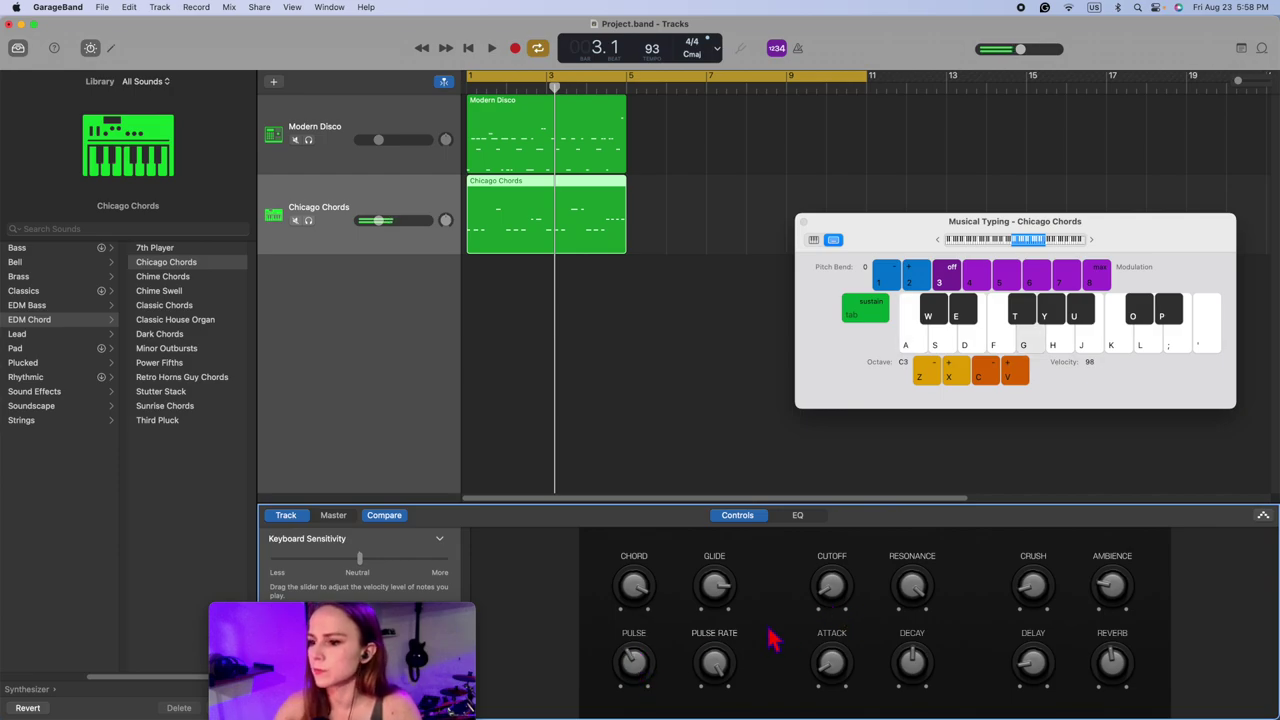
key(a)
key(g)
key(a)
key(g)
key(a)
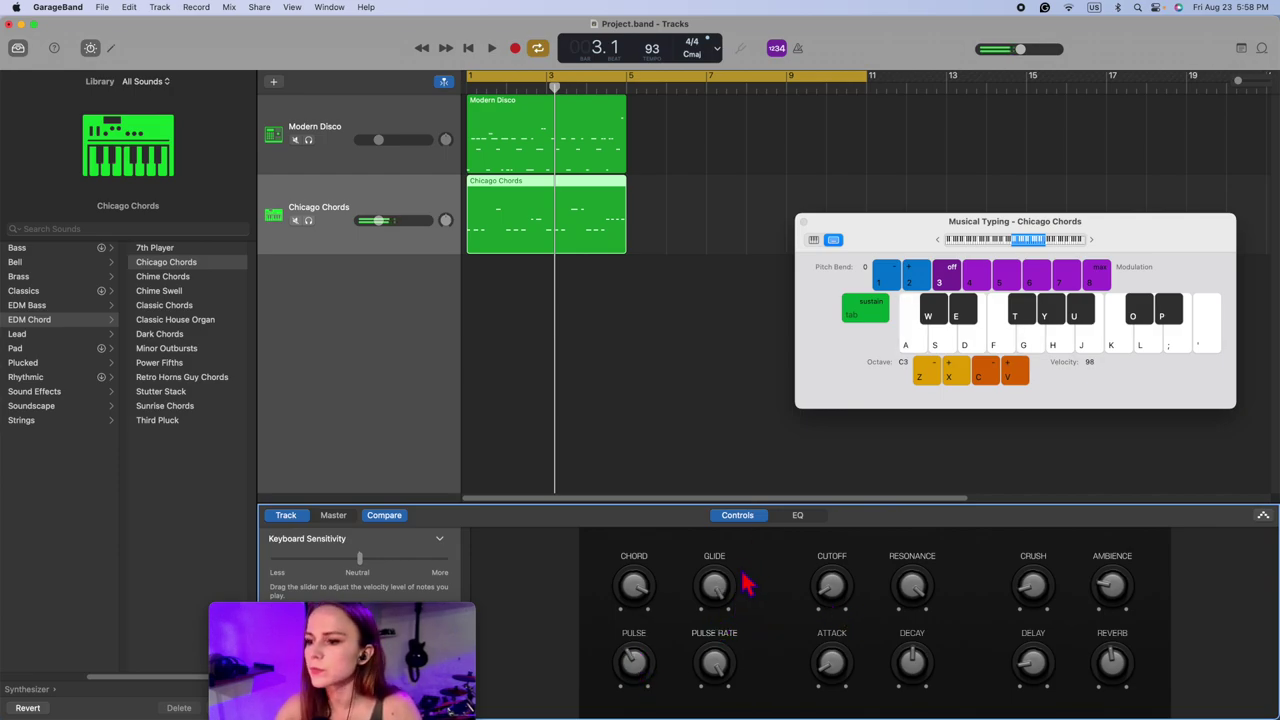
click(805, 222)
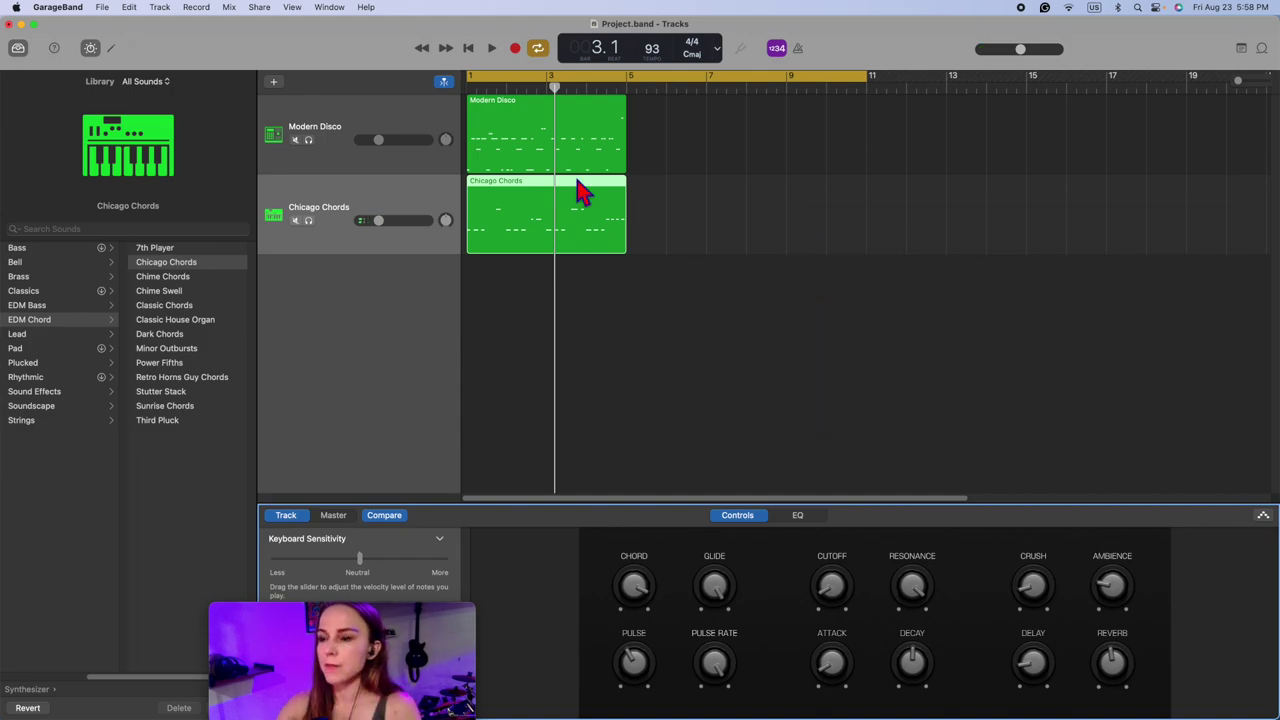
Step: Create a new MIDI software instrument track and browse the Library to the Synthesizer Bass sounds
click(273, 82)
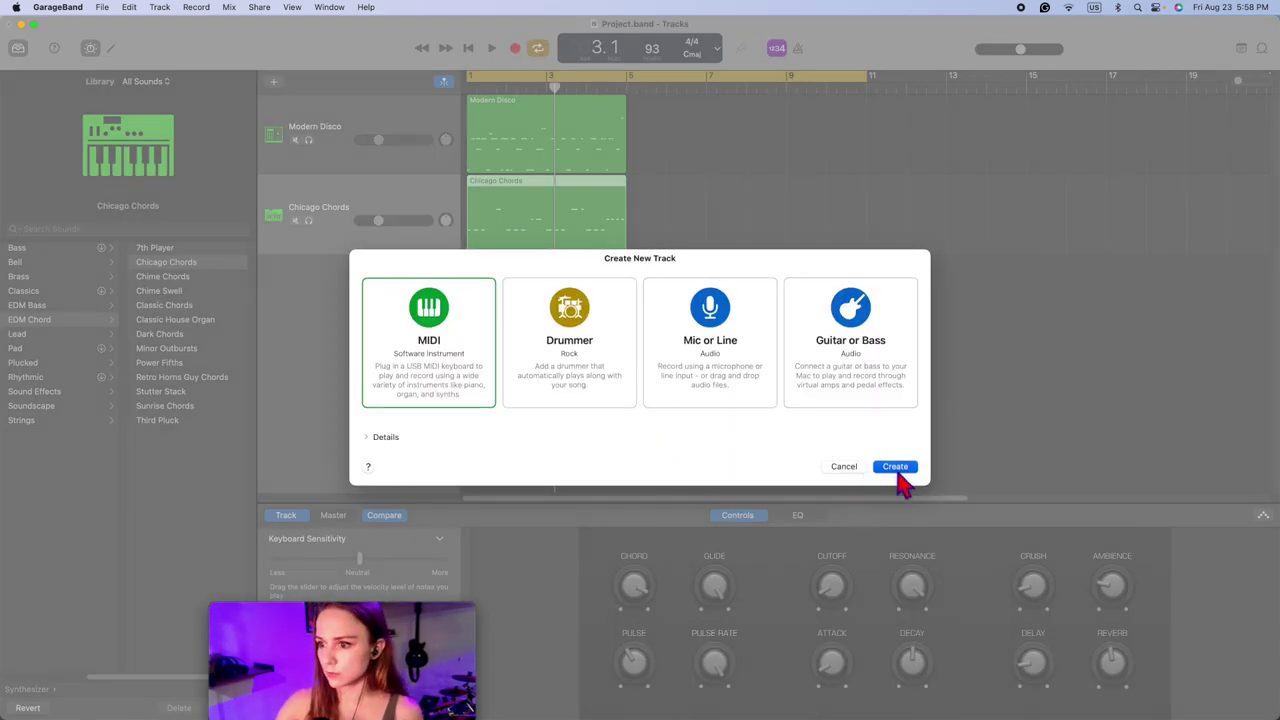
click(895, 467)
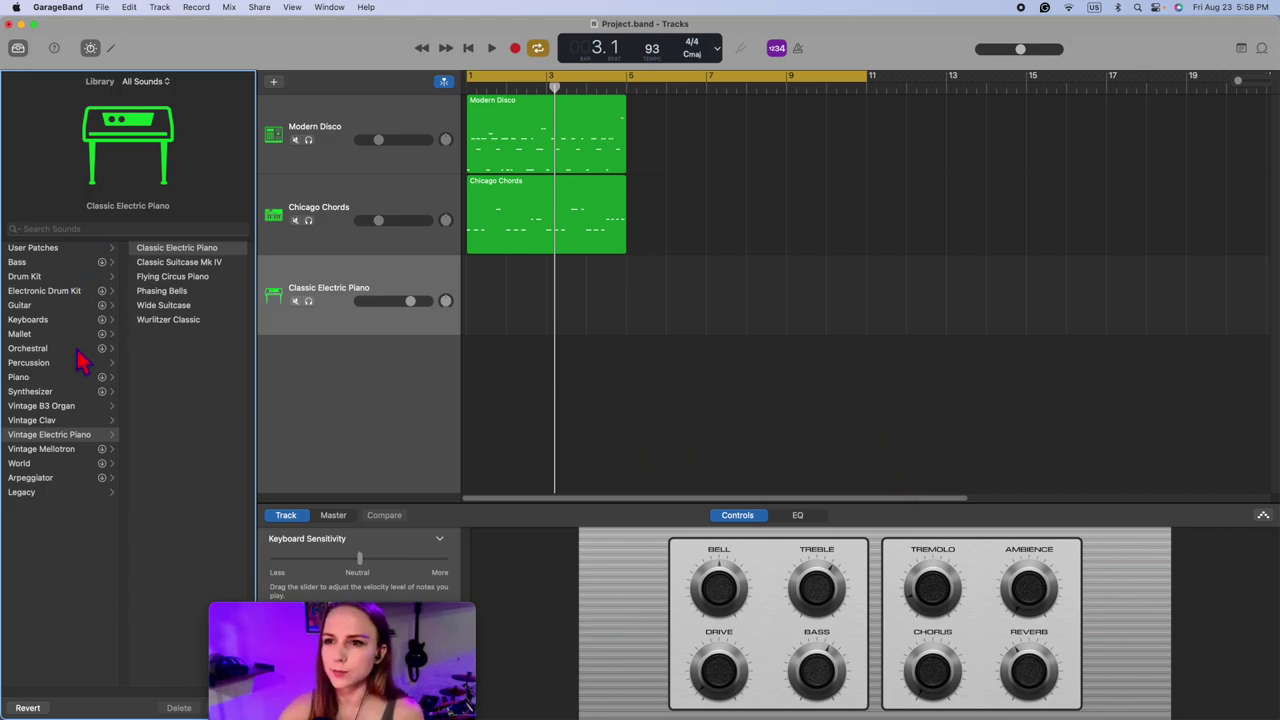
click(62, 392)
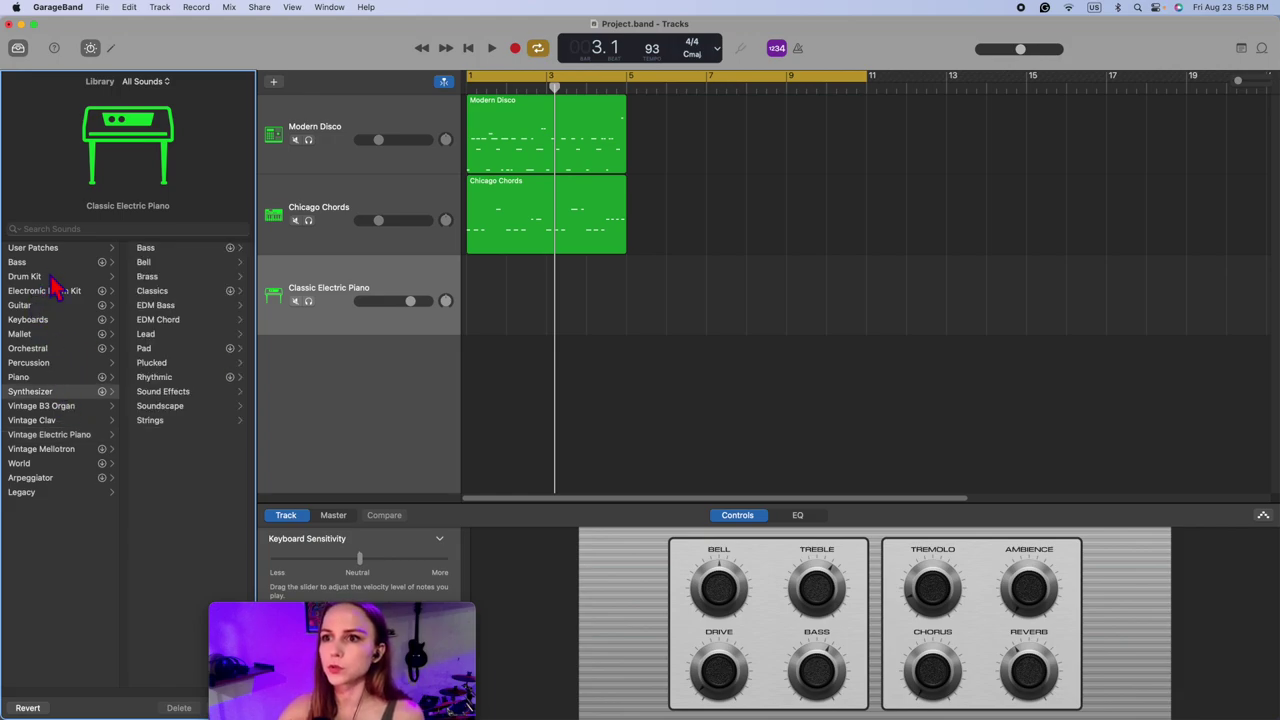
click(54, 305)
click(48, 262)
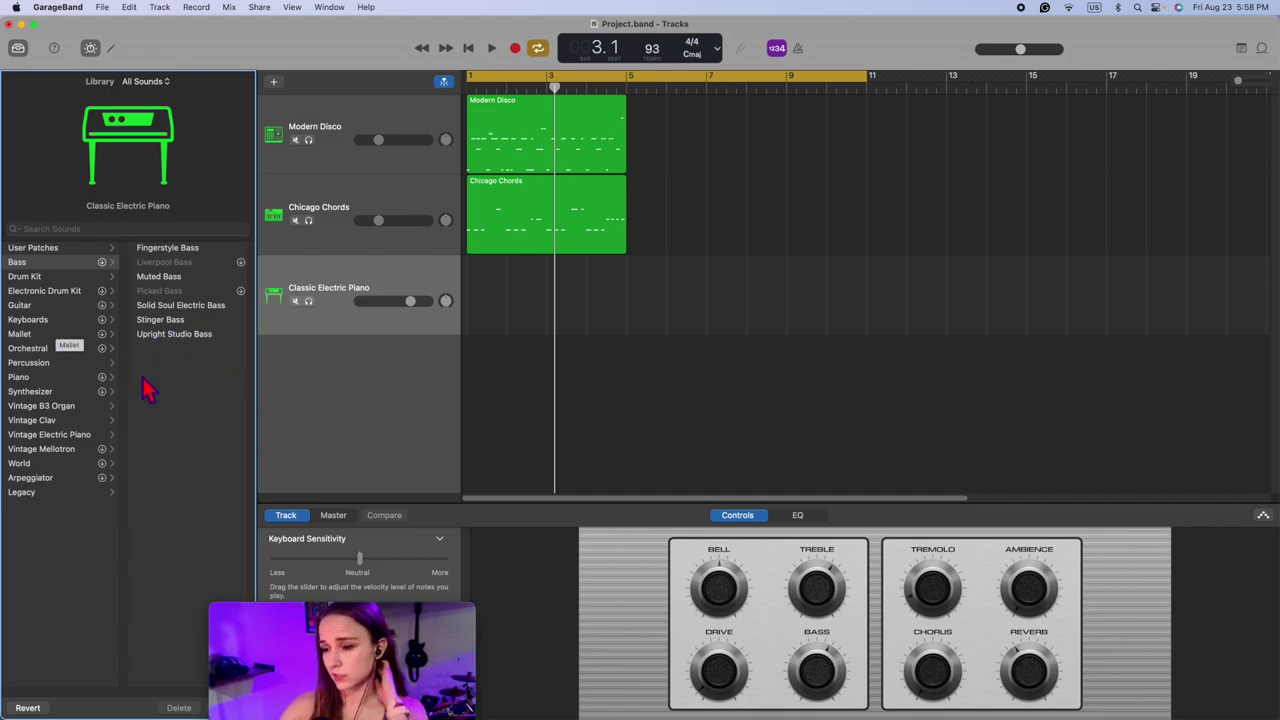
click(62, 393)
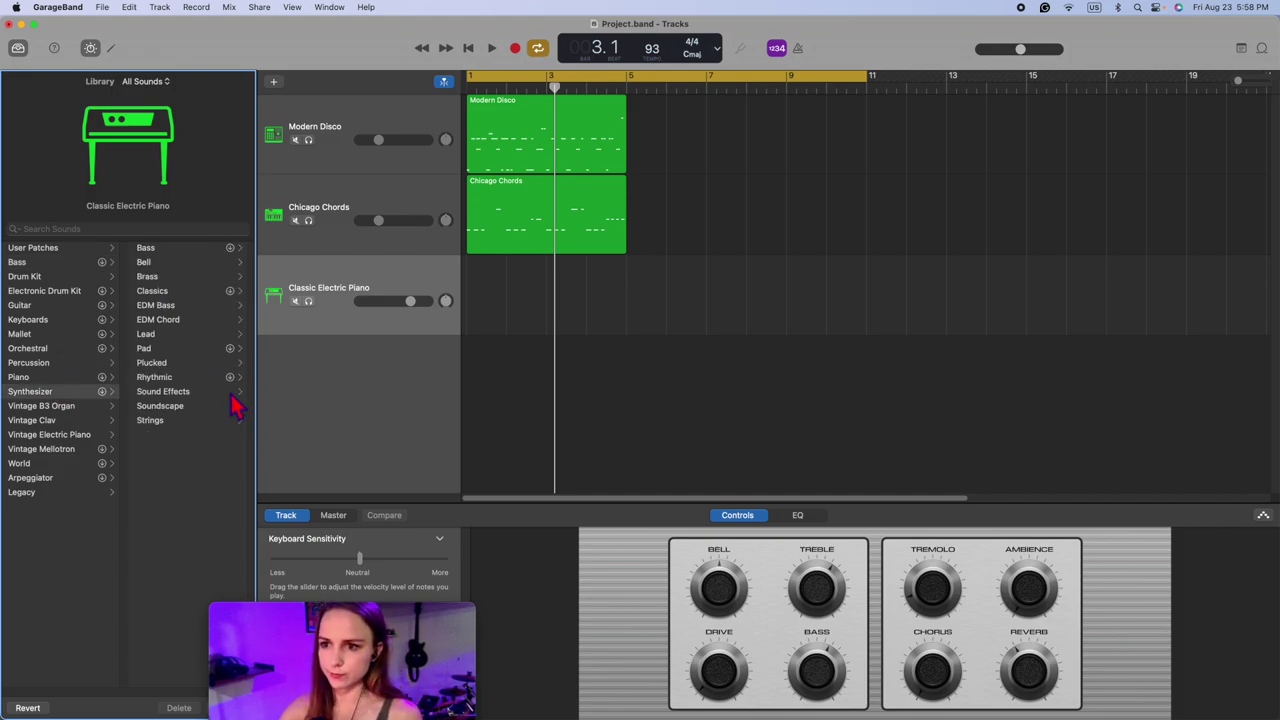
click(180, 250)
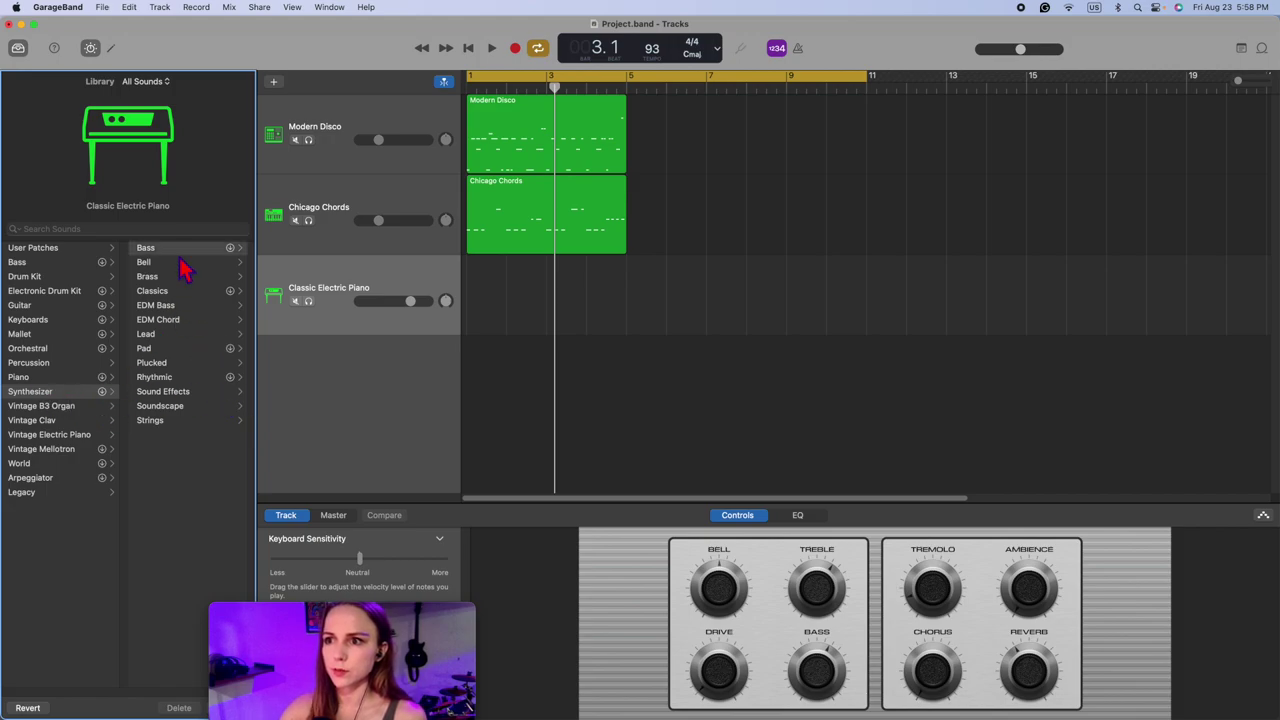
Step: Lower the new track's volume, load Alphabet City Boundless Bass, and audition it with Musical Typing at octave C1
drag(410, 301, 370, 301)
key(super+k)
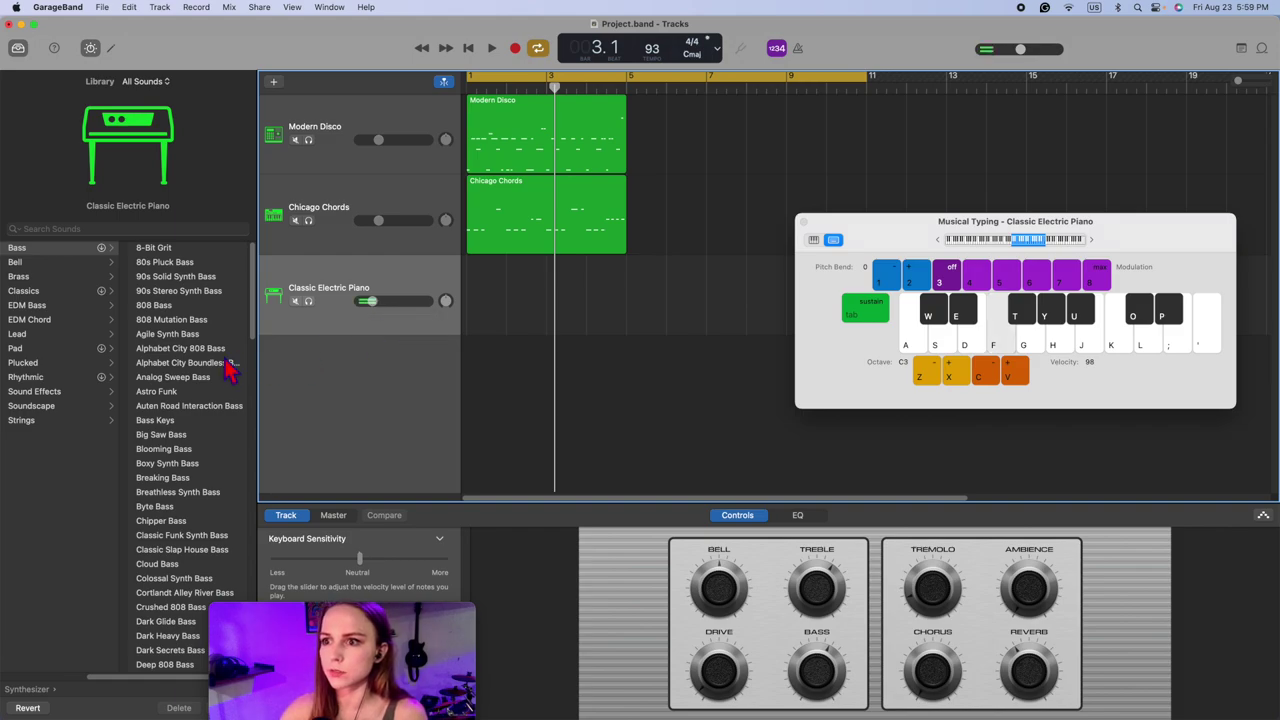
scroll(214, 534, down, 3)
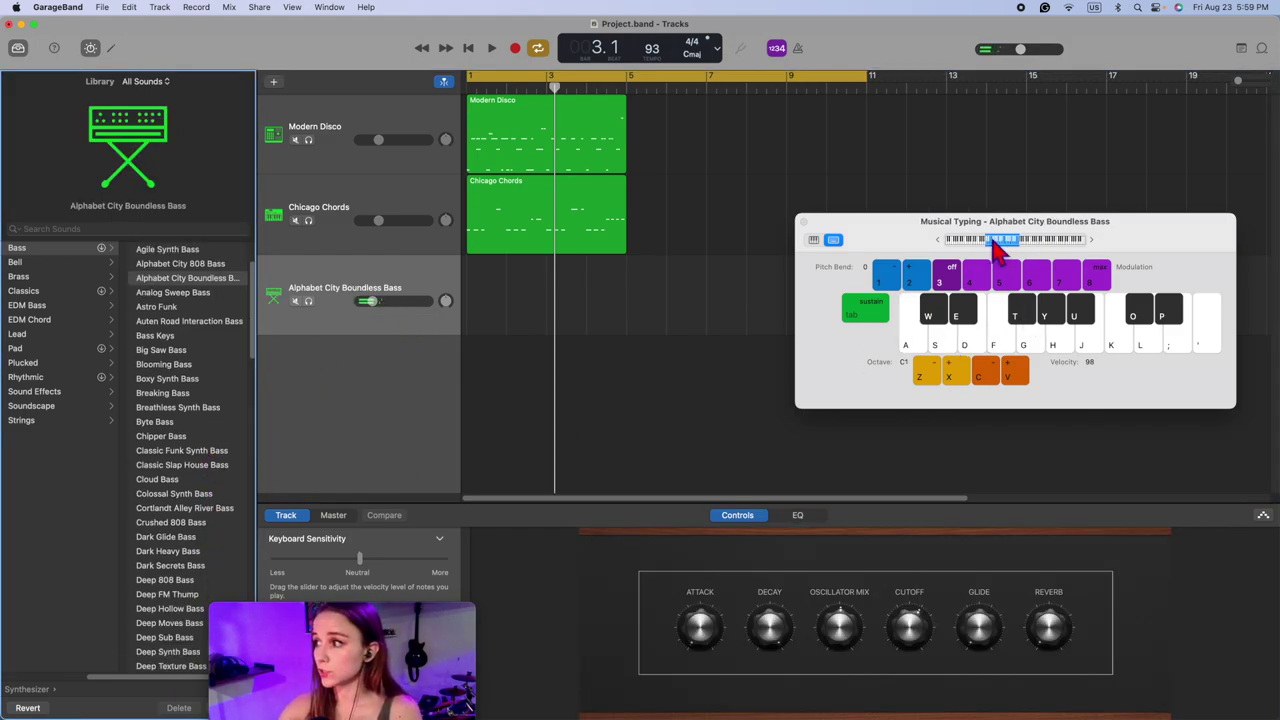
key(a)
key(f)
key(g)
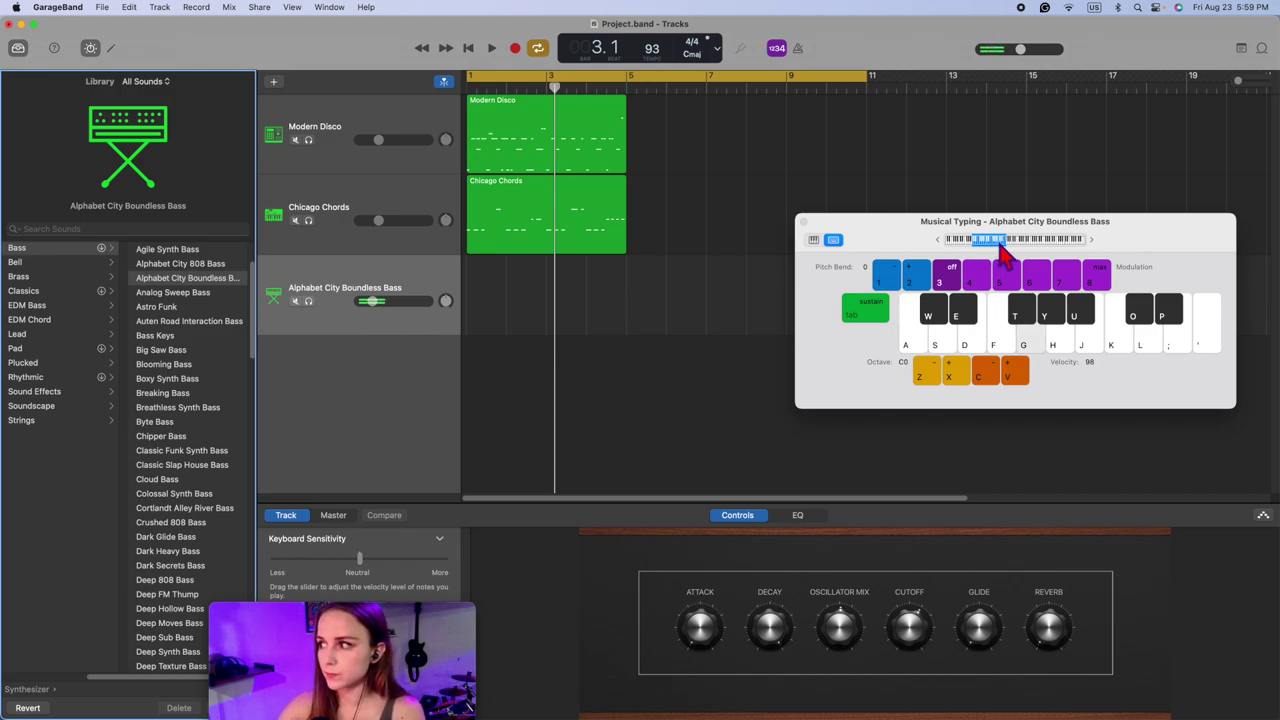
drag(1020, 243, 1007, 245)
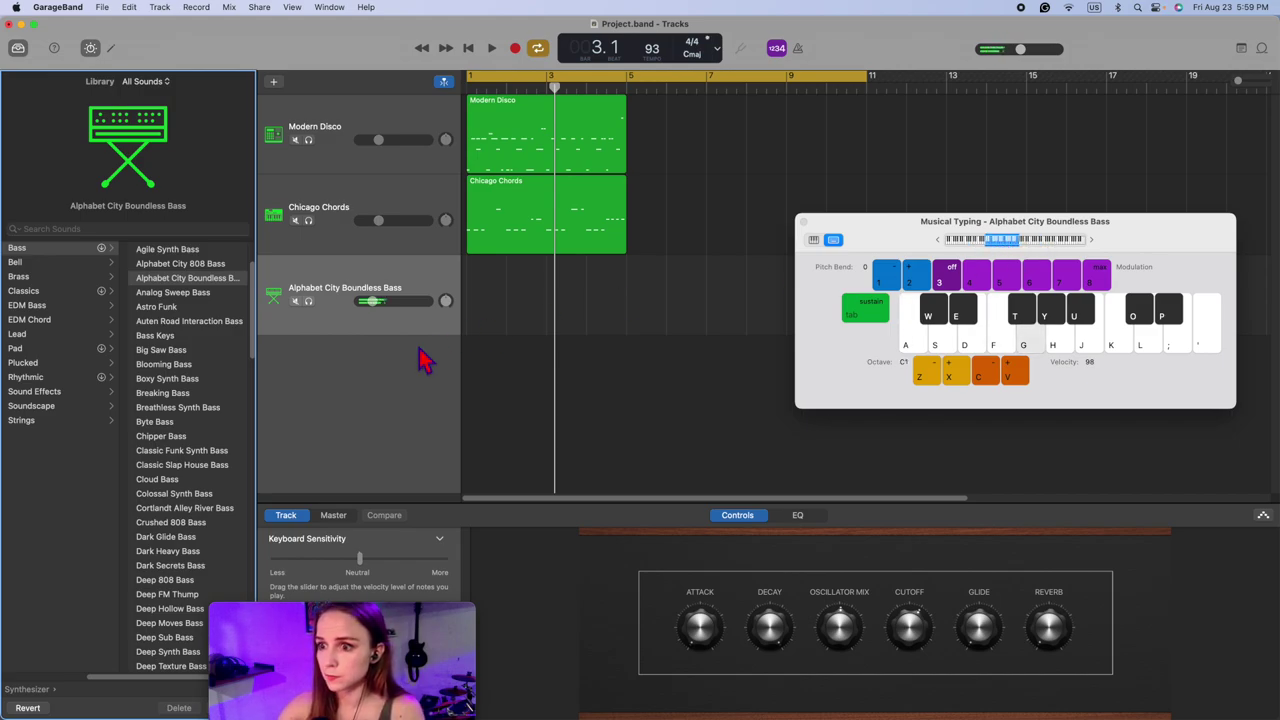
Step: Play the tracks together with Alphabet City Boundless Bass notes and raise the bass track's volume to -6.8 dB
drag(372, 301, 384, 301)
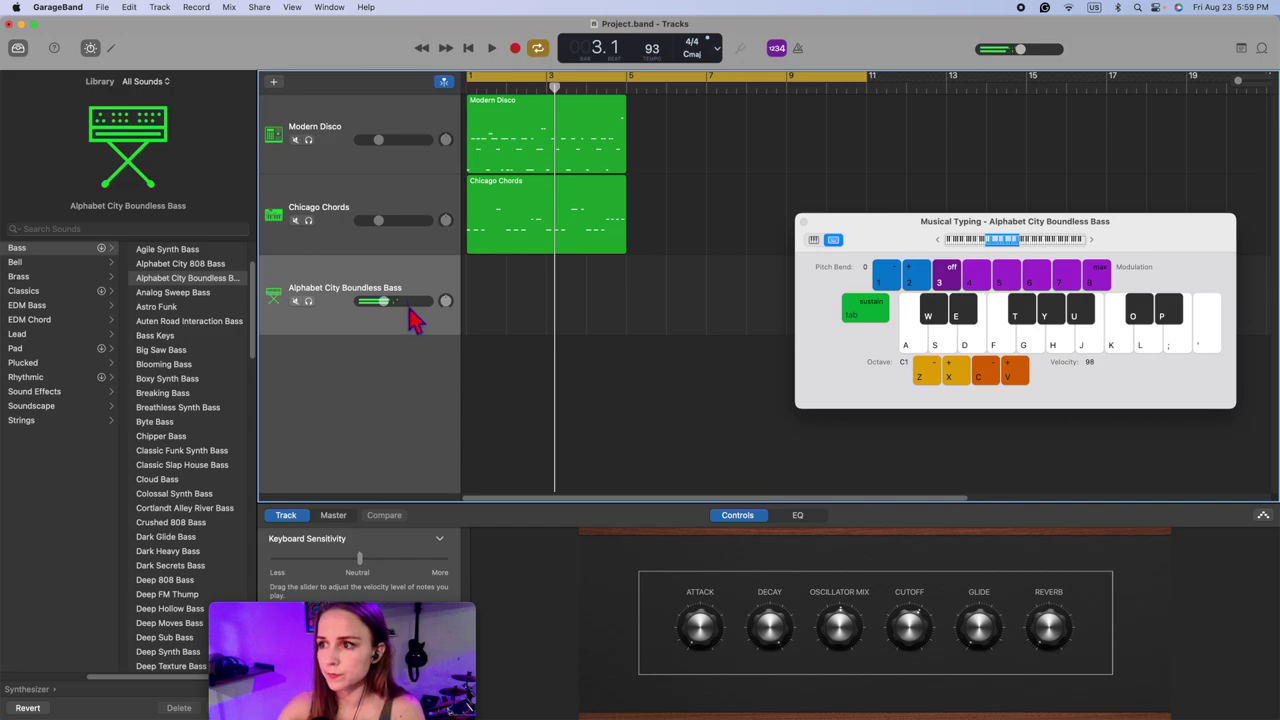
key(space)
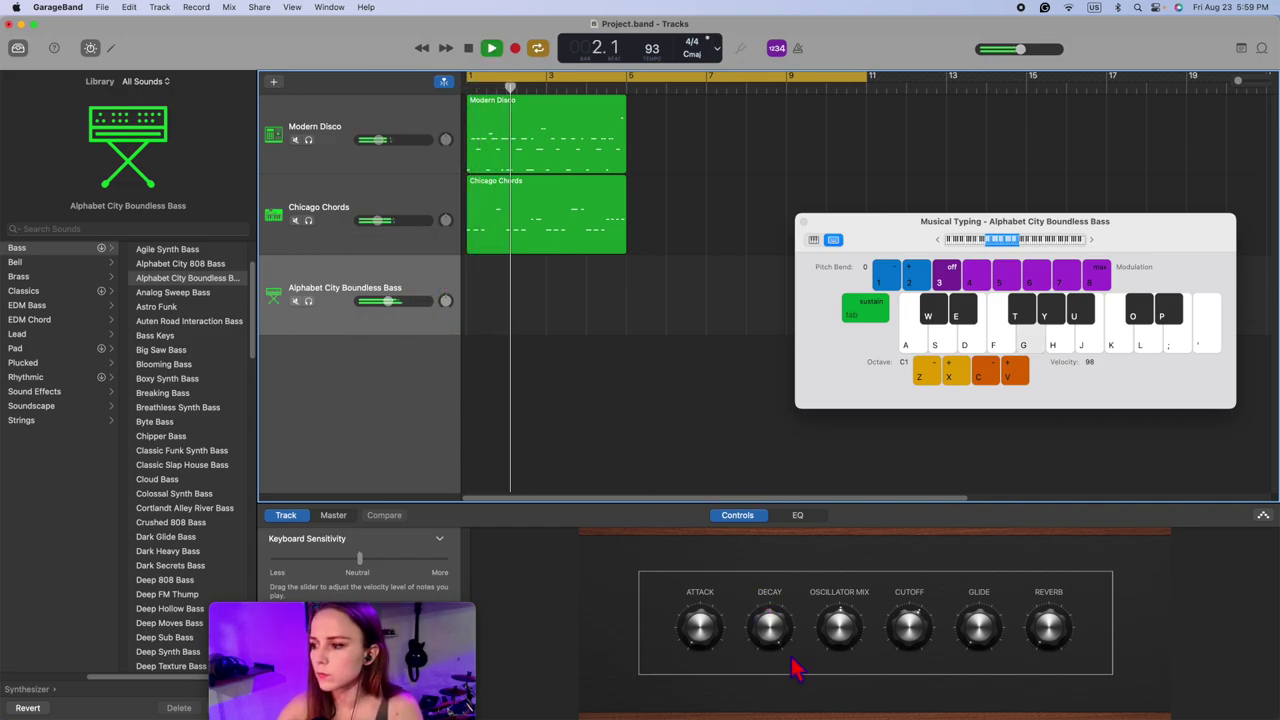
click(722, 607)
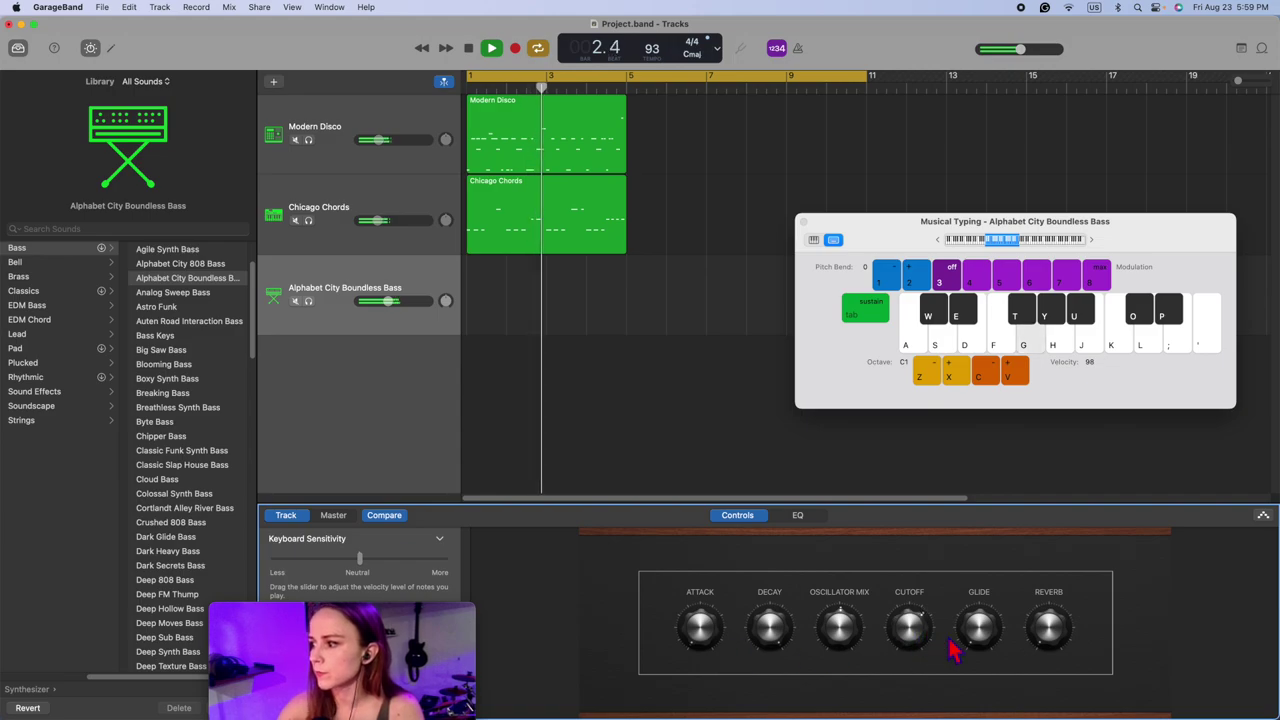
key(g)
drag(388, 301, 391, 301)
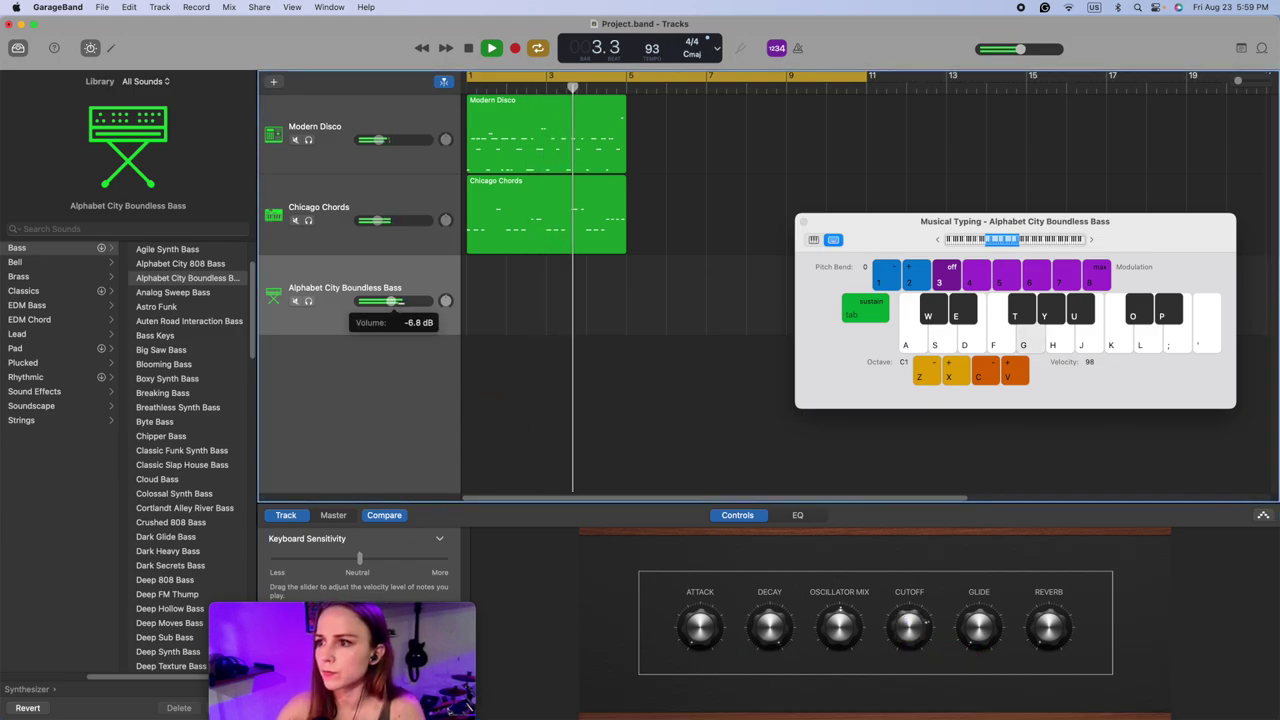
key(space)
Step: Replace the bass track's sound with Deep FM Thump, discarding the changes to the previous instrument
scroll(175, 520, down, 8)
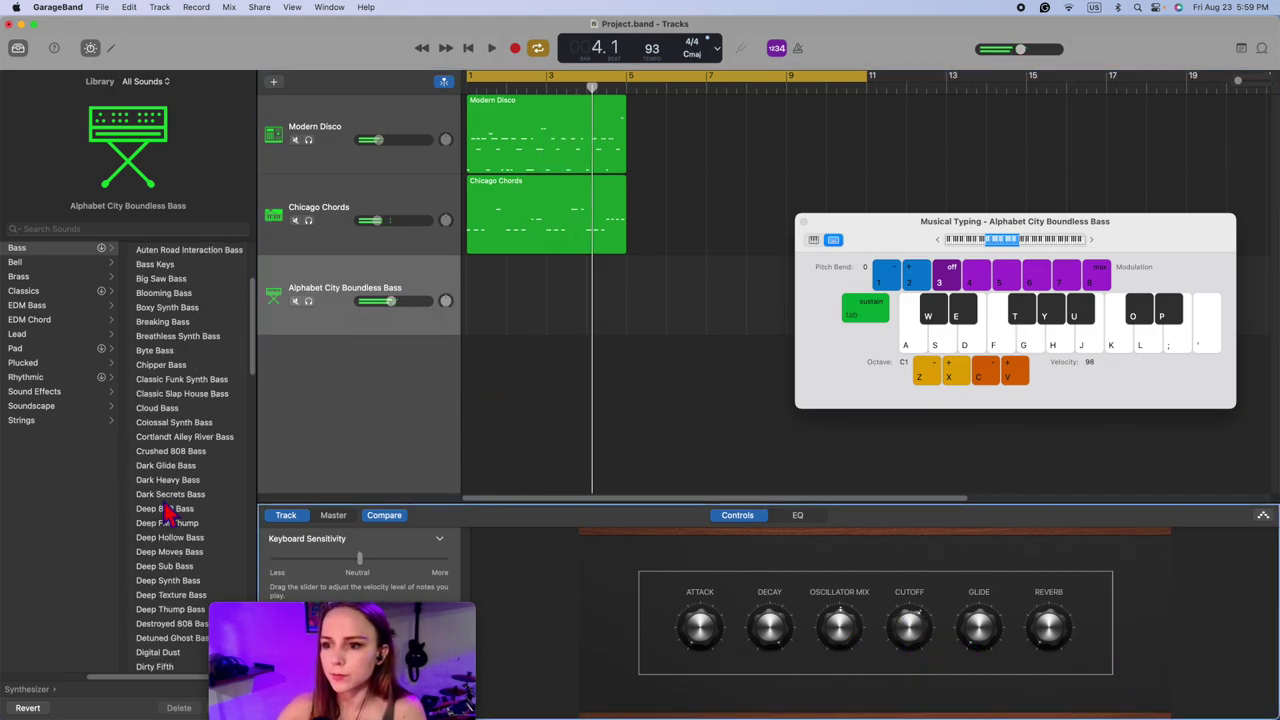
scroll(140, 392, up, 2)
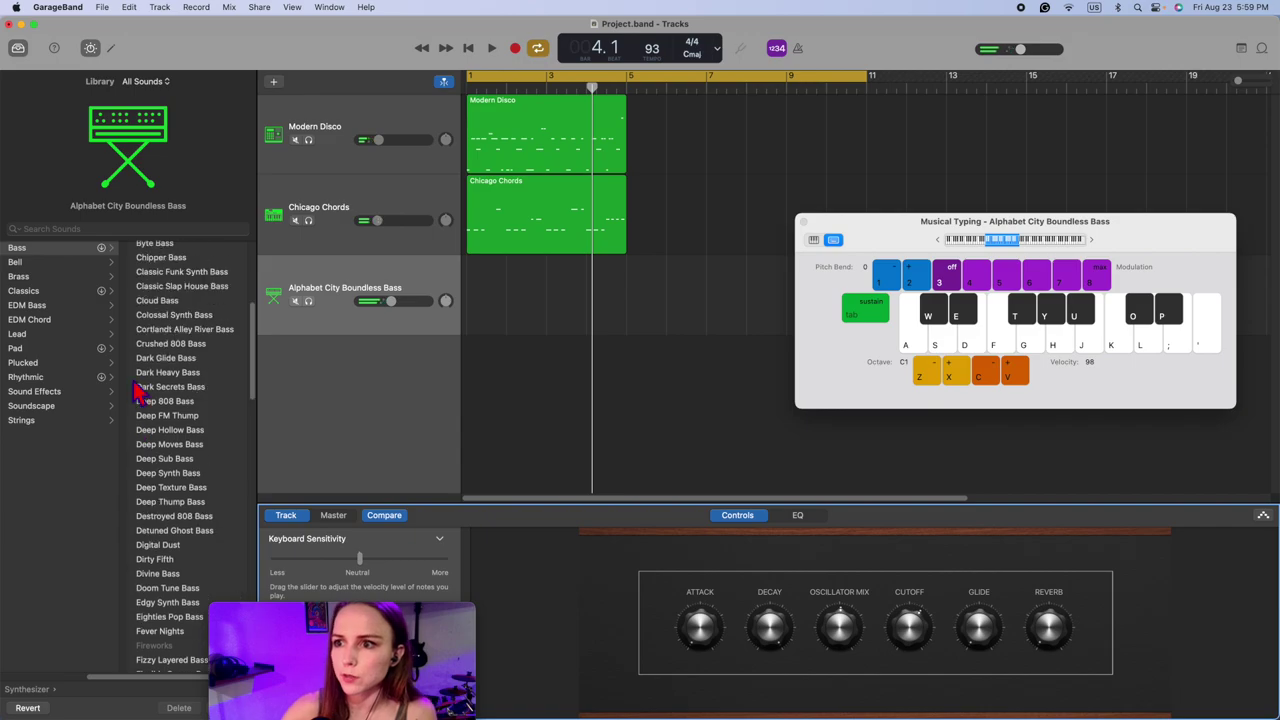
scroll(227, 490, down, 1)
click(205, 410)
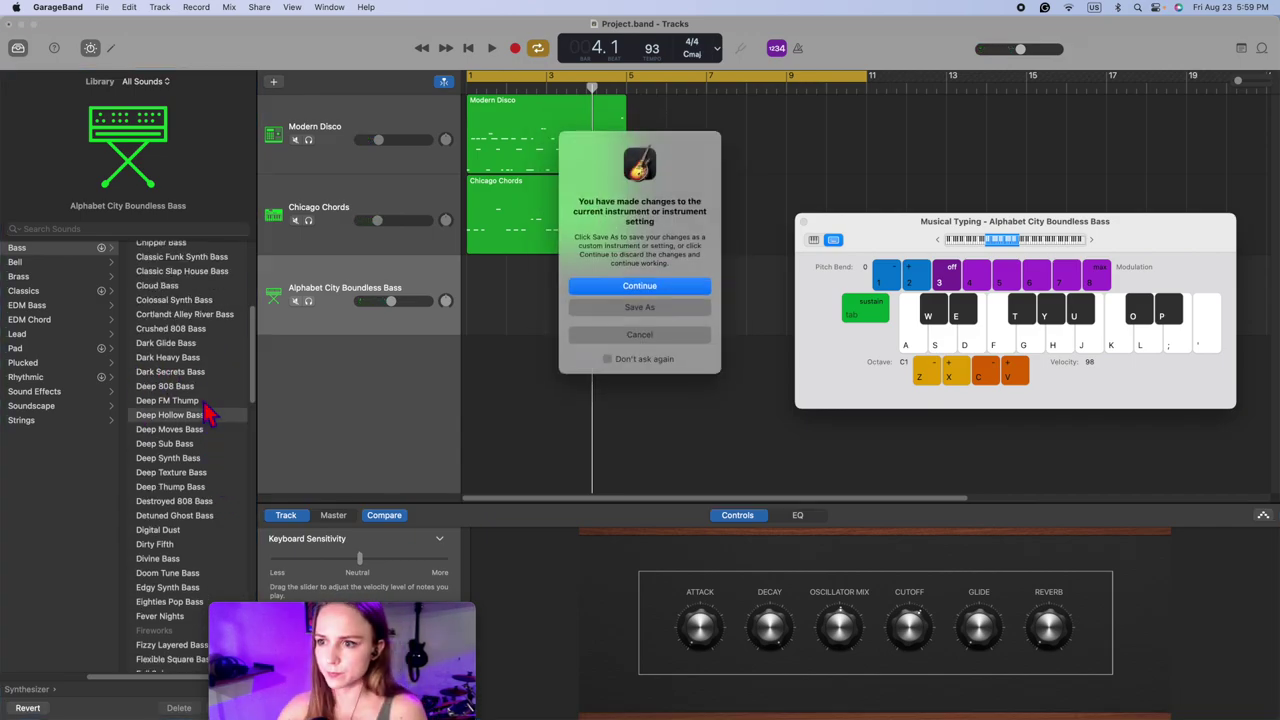
key(Return)
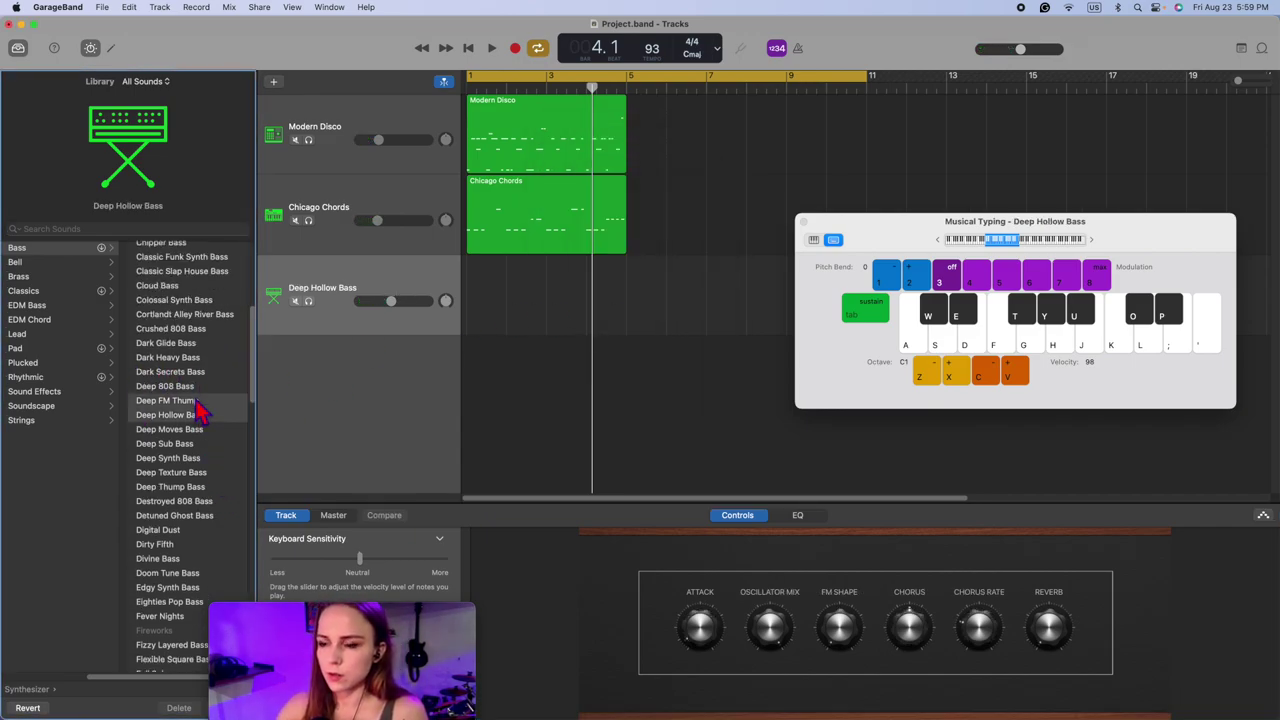
key(Up)
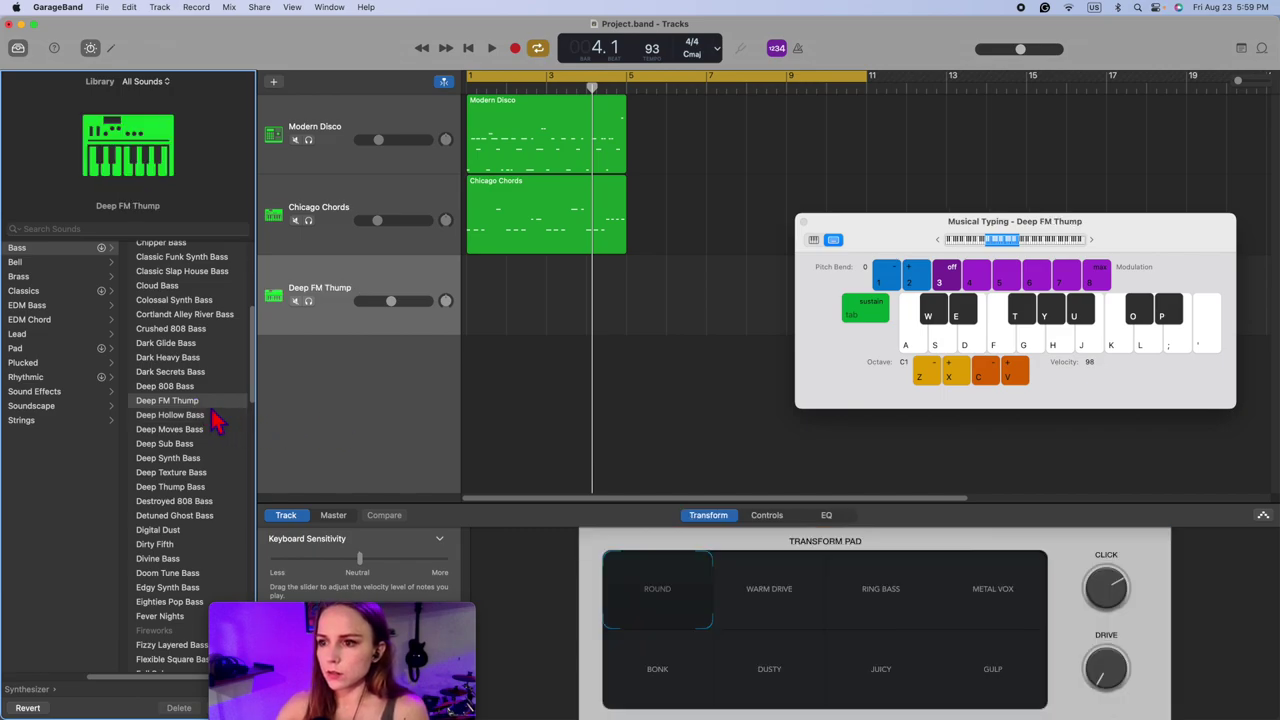
Step: Lower the Deep FM Thump track's volume slightly and raise the Musical Typing octave to C3 while testing a G note
drag(391, 301, 387, 302)
key(g)
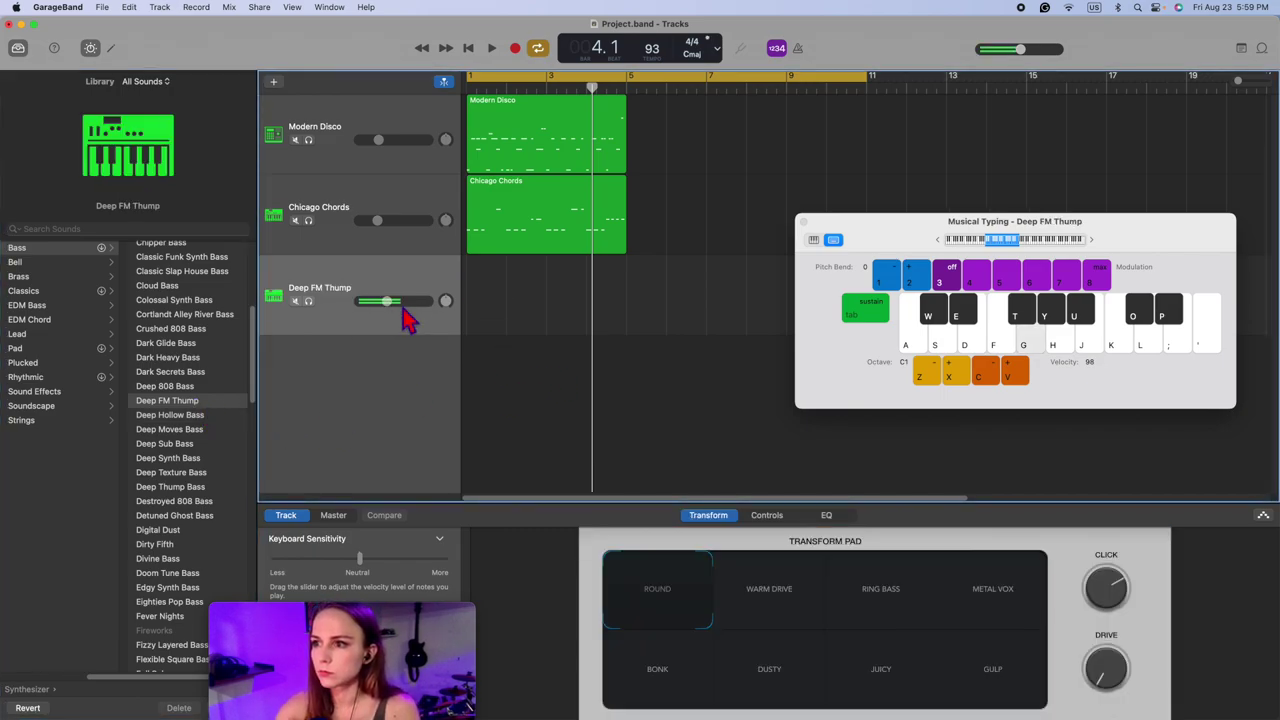
key(x)
key(x)
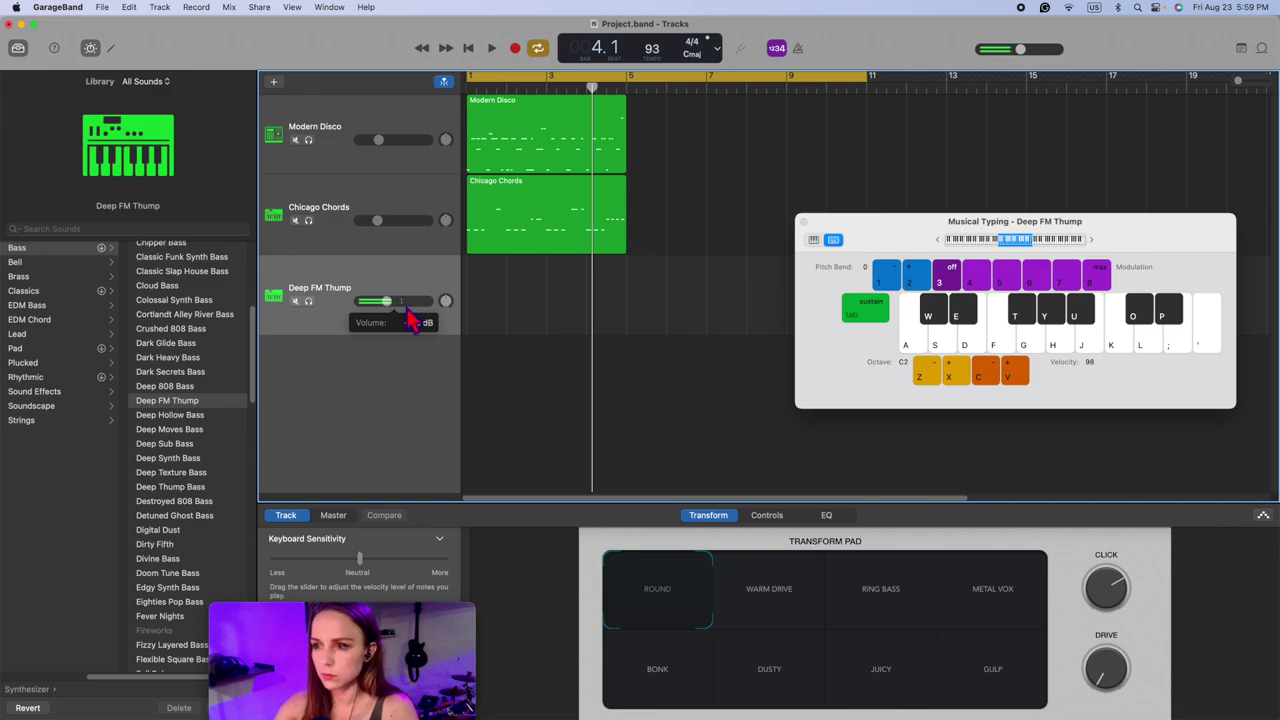
Step: Play the tracks from the start with Deep FM Thump bass notes at octave C3, and stop playback
key(Return)
key(space)
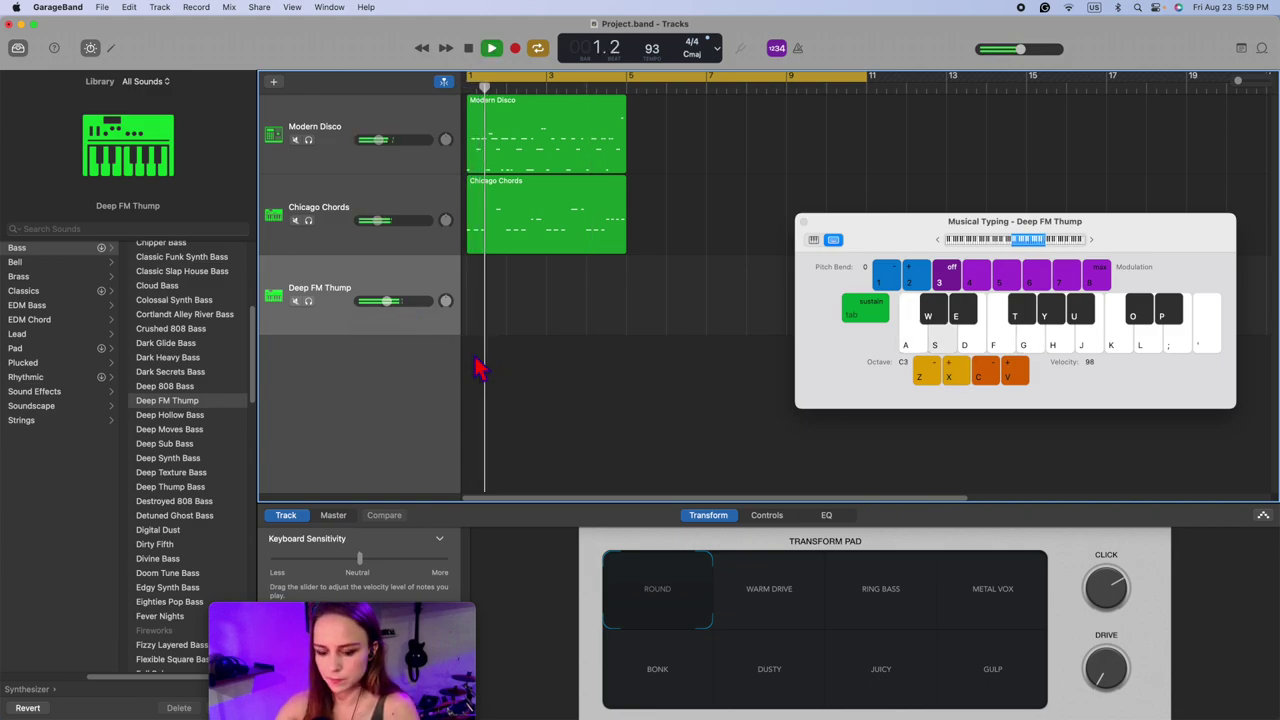
key(d)
key(e)
key(s)
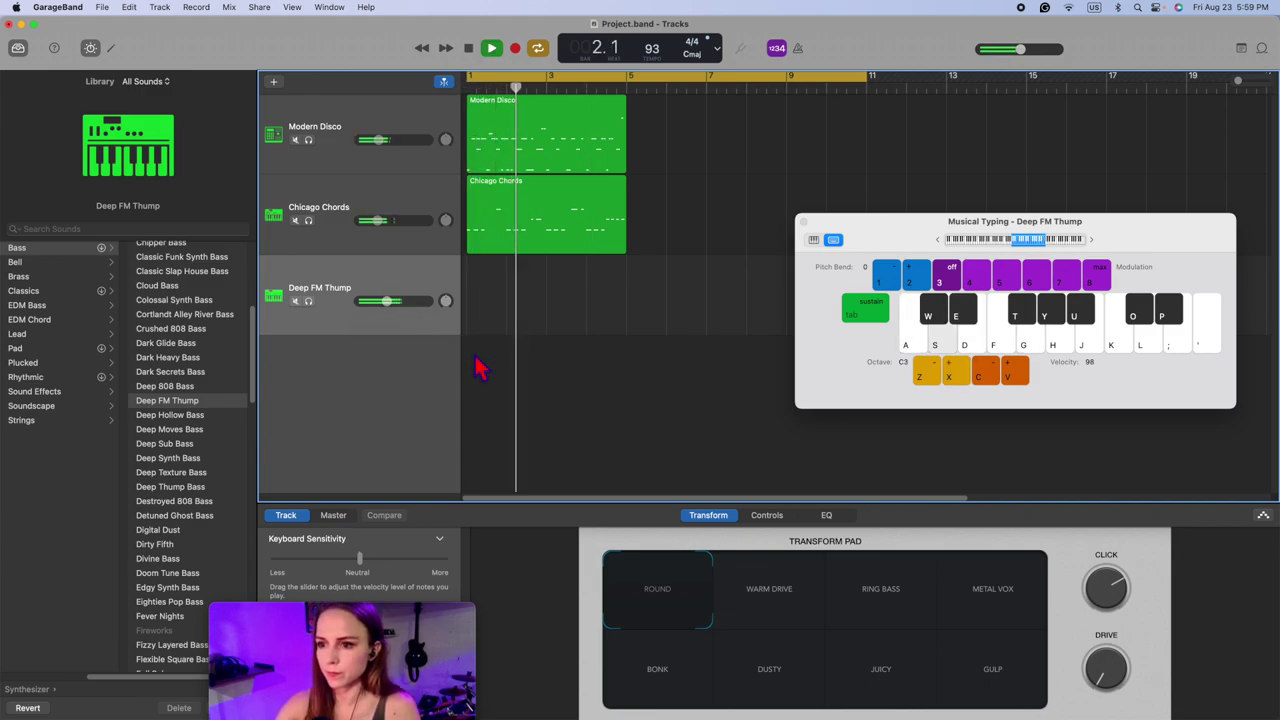
key(space)
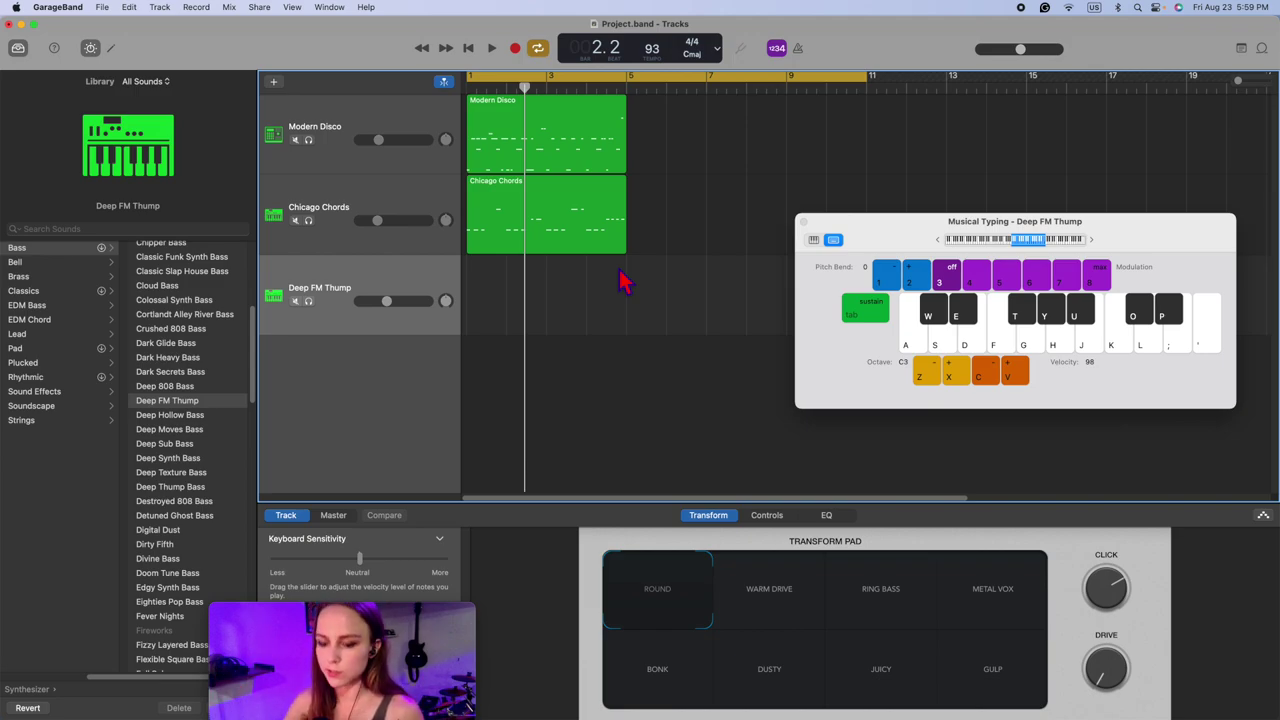
Step: Audition single low and high Deep FM Thump notes on the Musical Typing keyboard at octave C3
key(a)
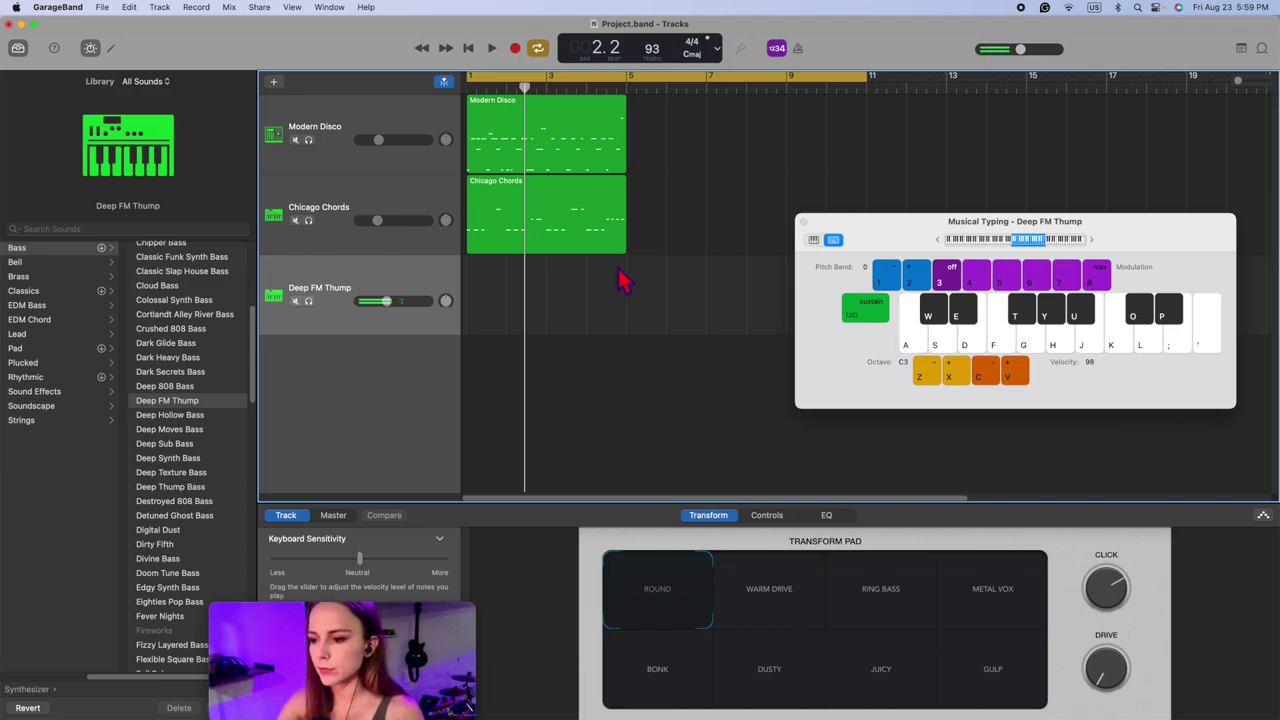
click(936, 343)
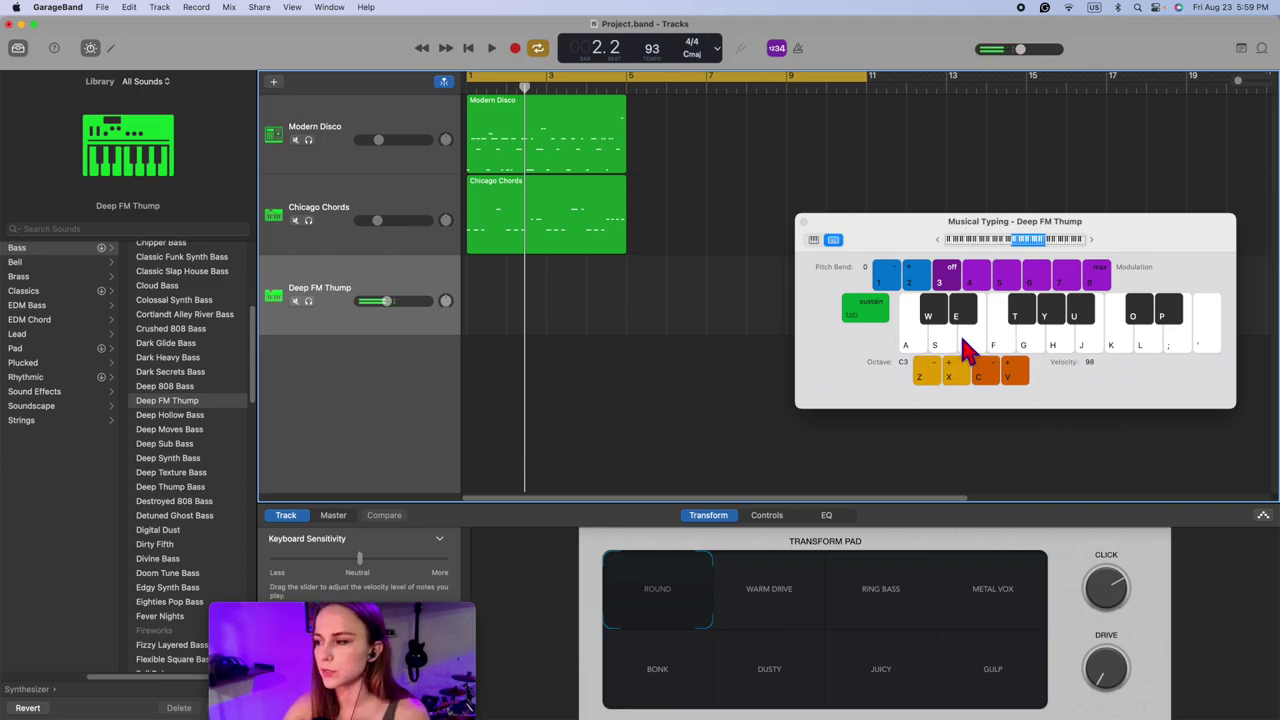
key(a)
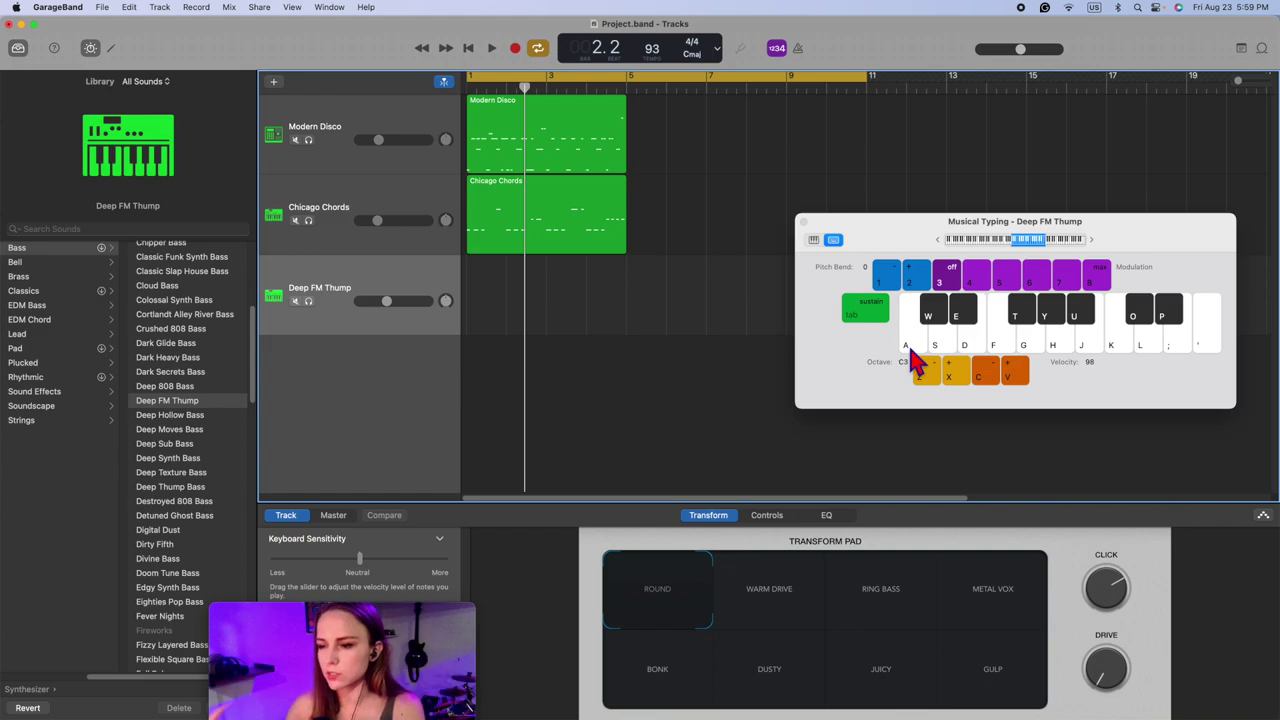
click(971, 337)
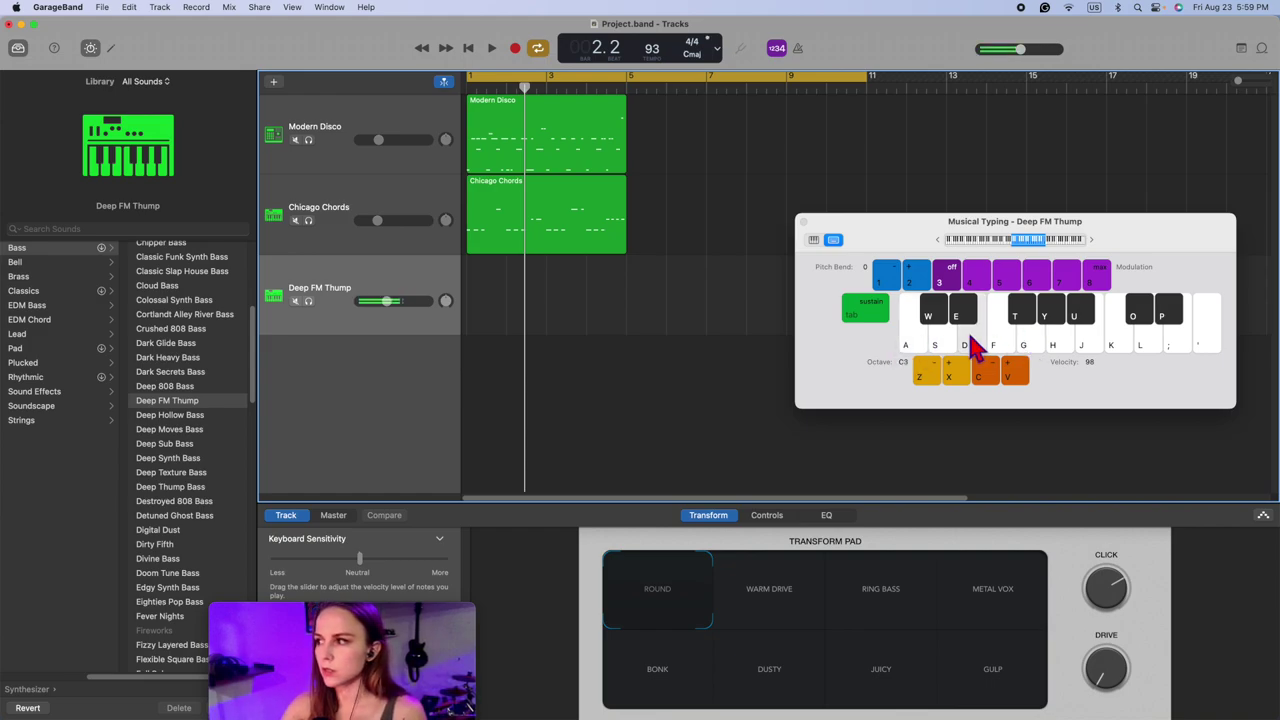
click(1090, 342)
click(973, 337)
click(1025, 336)
click(1051, 334)
click(1122, 346)
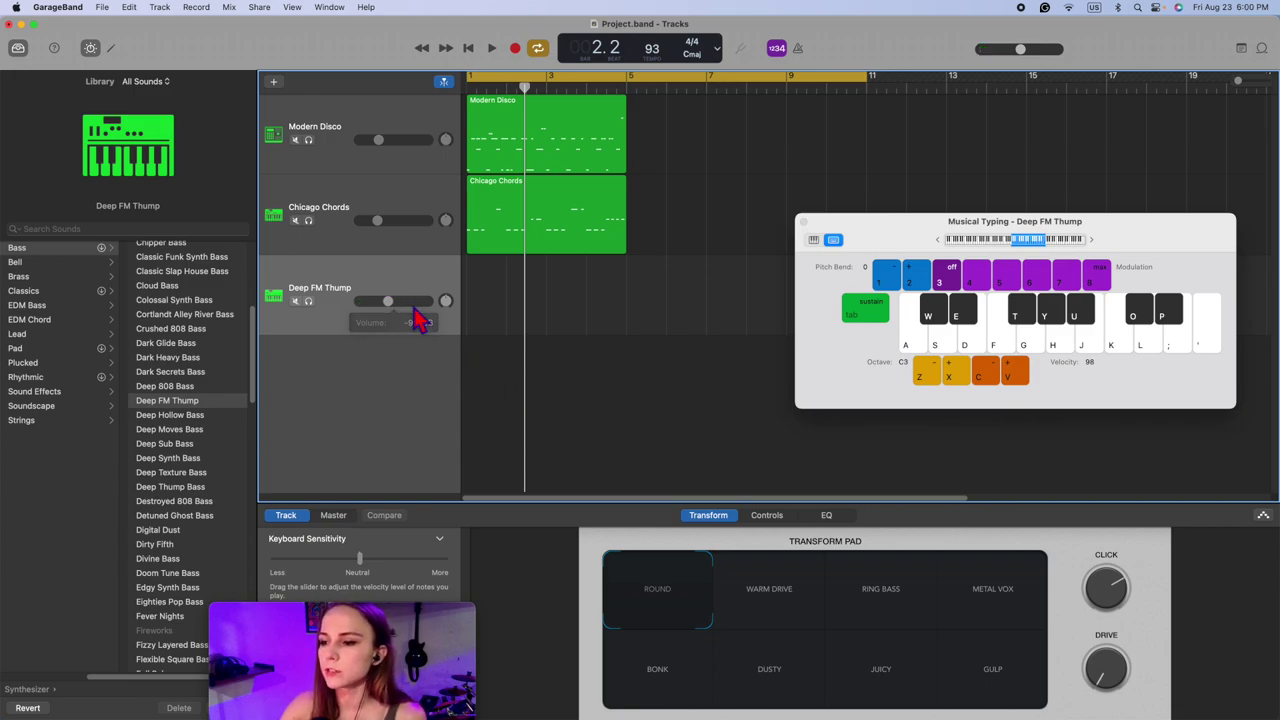
Step: Play the song from the beginning along with F, E, D♯ and D notes on the Deep FM Thump bass
key(Return)
key(space)
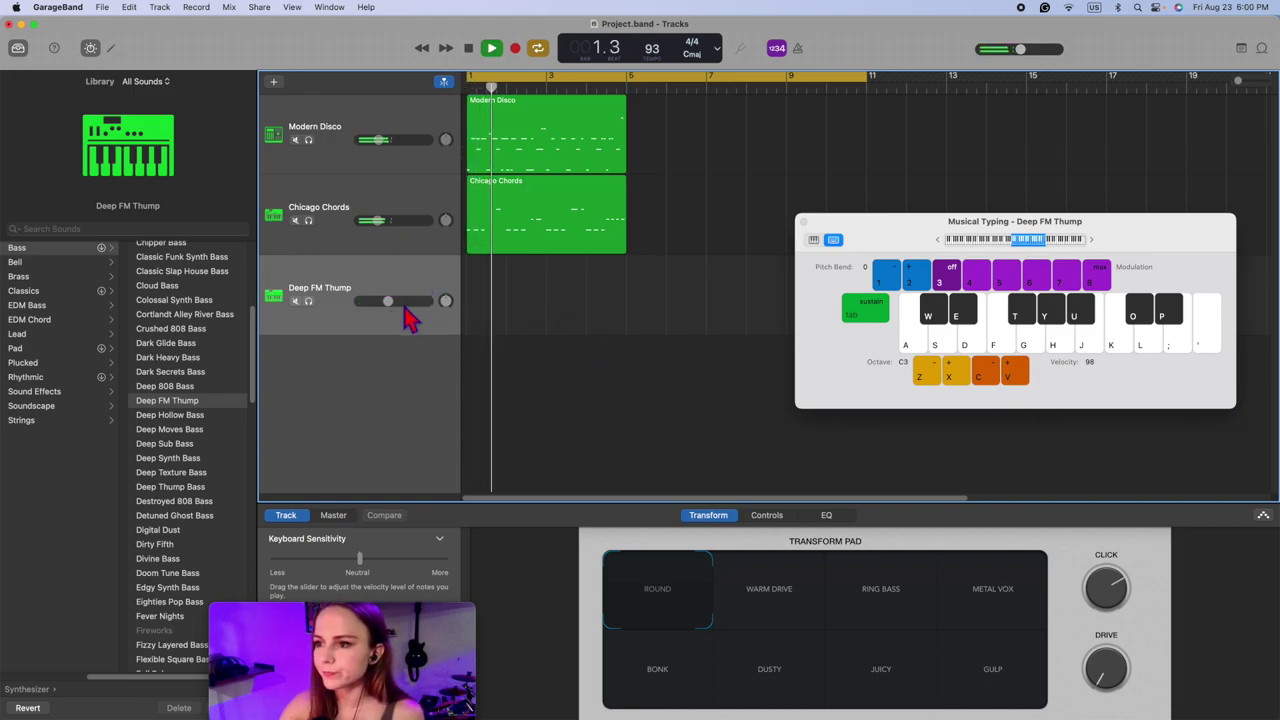
key(f)
key(d)
key(e)
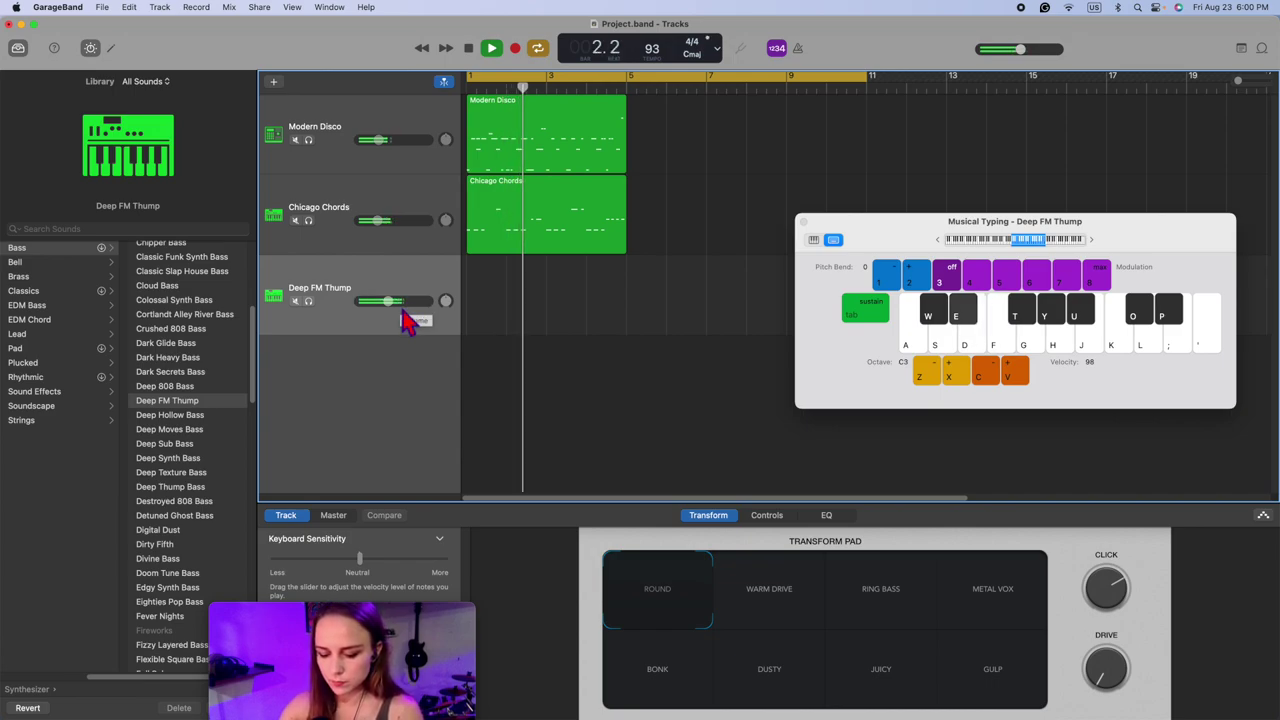
key(s)
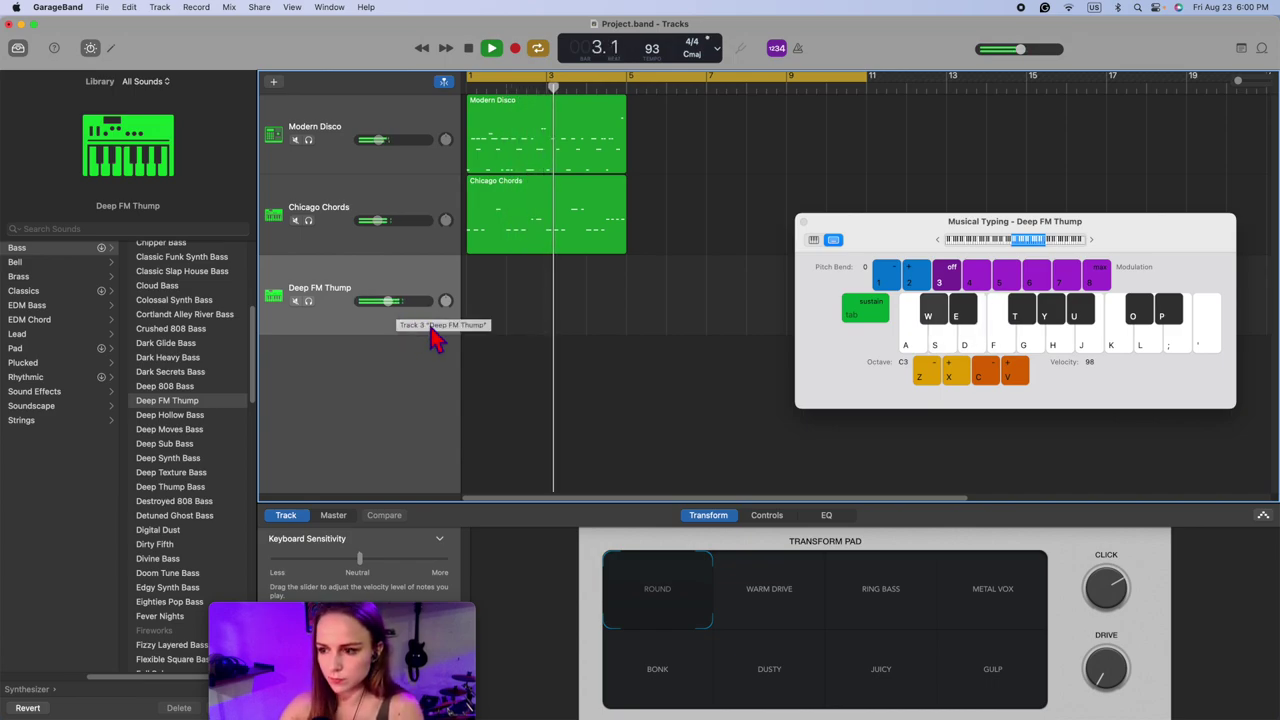
key(s)
Step: Try Deep FM Thump's Transform Pad at Round and Warm Drive while playing D and C♯ notes, stopping playback
drag(698, 558, 659, 567)
key(s)
key(w)
key(w)
key(w)
key(space)
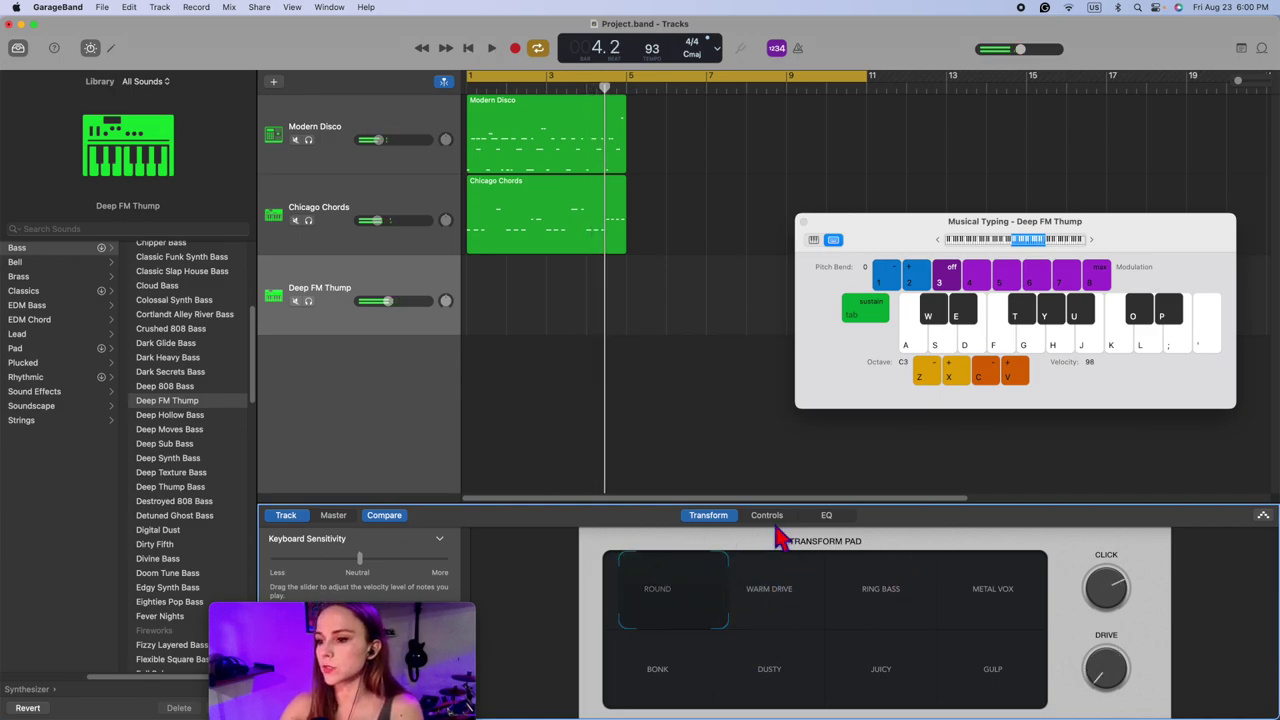
key(w)
drag(675, 610, 750, 590)
key(w)
key(w)
Step: Try Deep Hollow Bass on the bass track, discarding the changes to the previous instrument, and browse further bass sounds
click(190, 415)
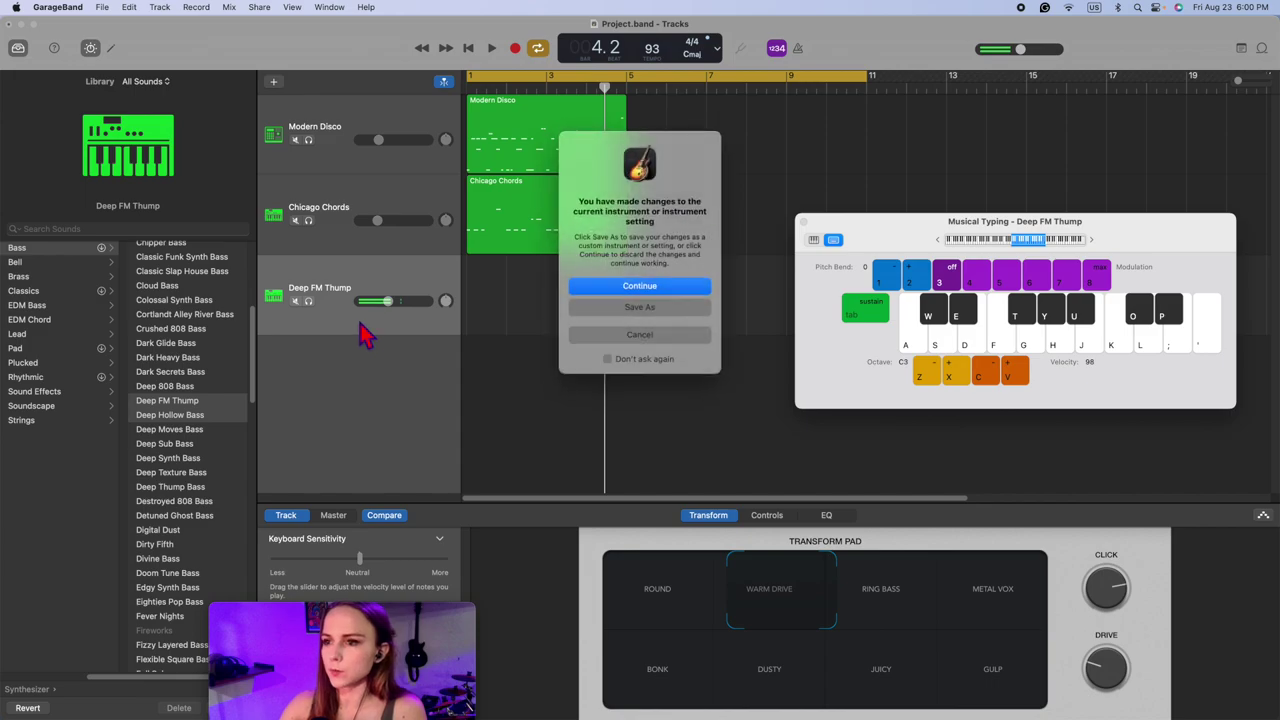
key(Return)
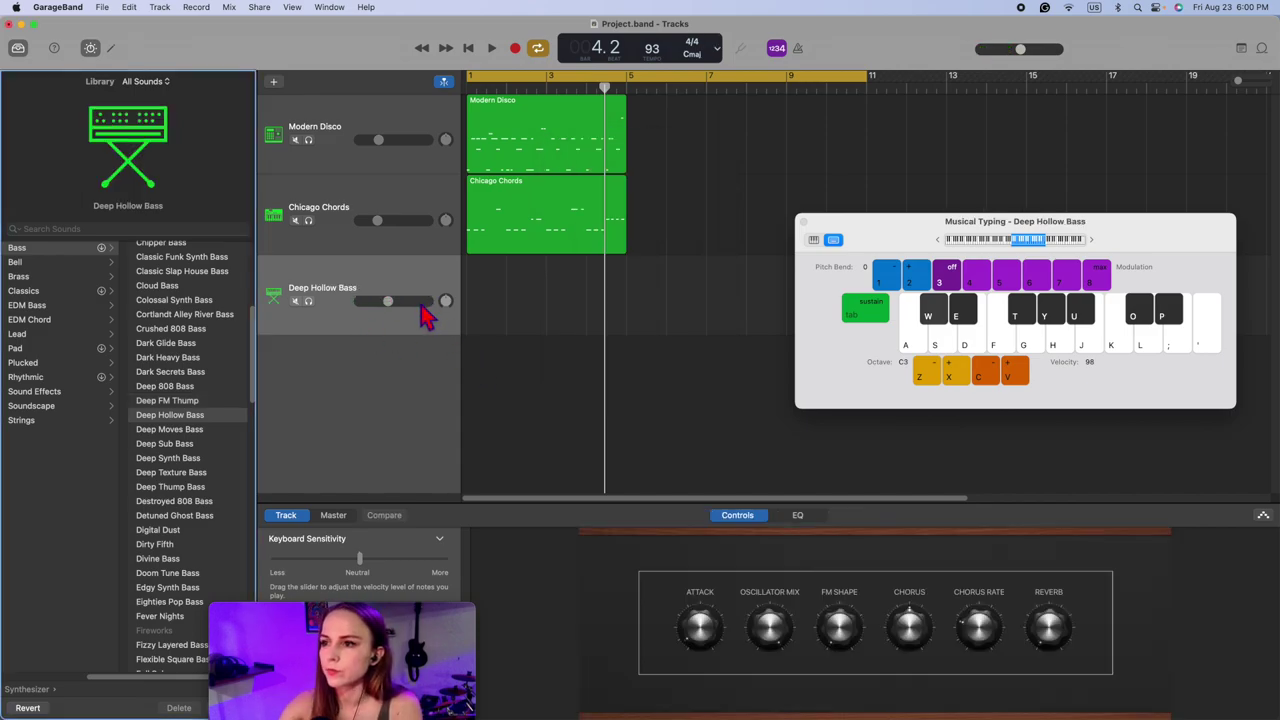
scroll(205, 490, down, 3)
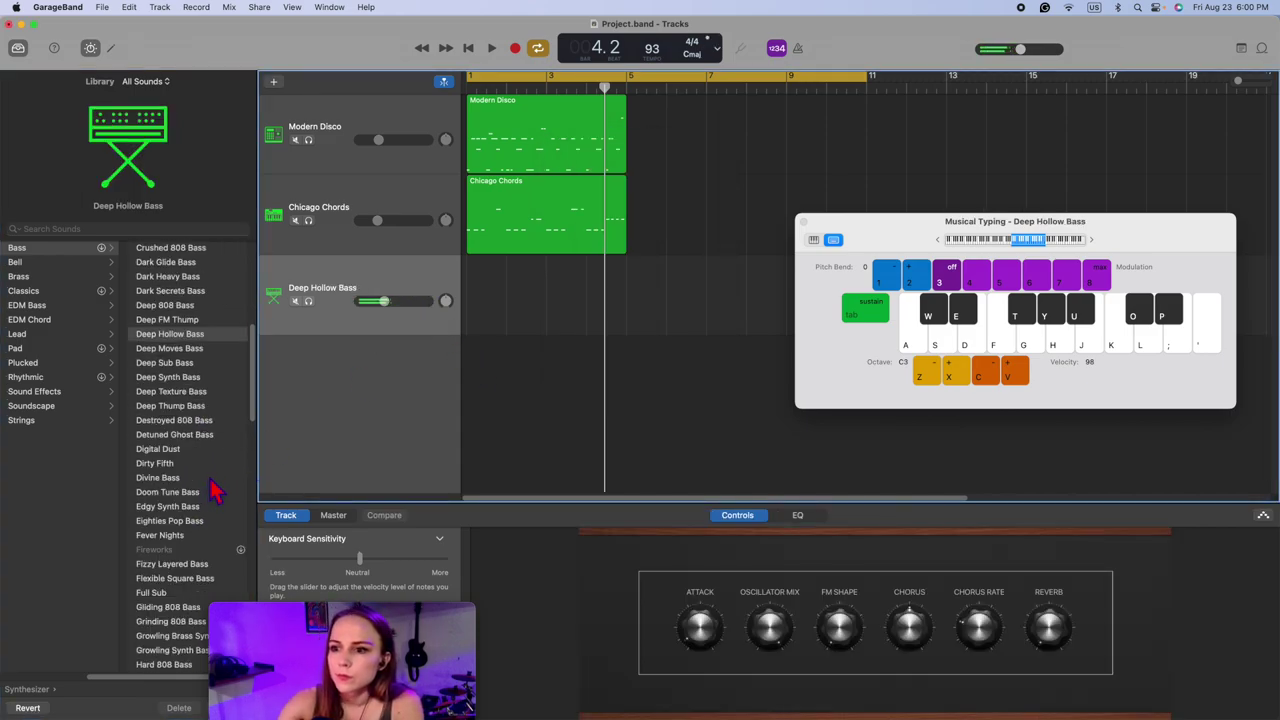
Step: Load FM Wobble Bass from the EDM Bass category, and lower the Musical Typing octave to C2 while testing it
click(27, 305)
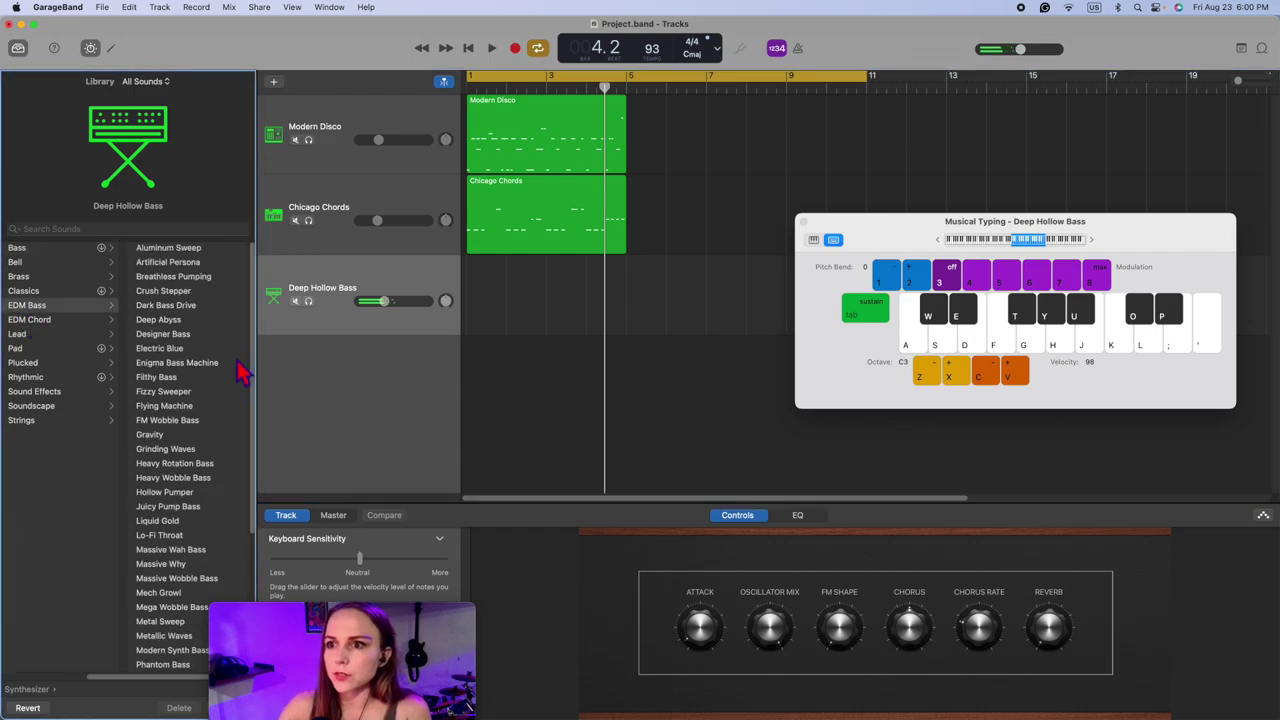
click(221, 424)
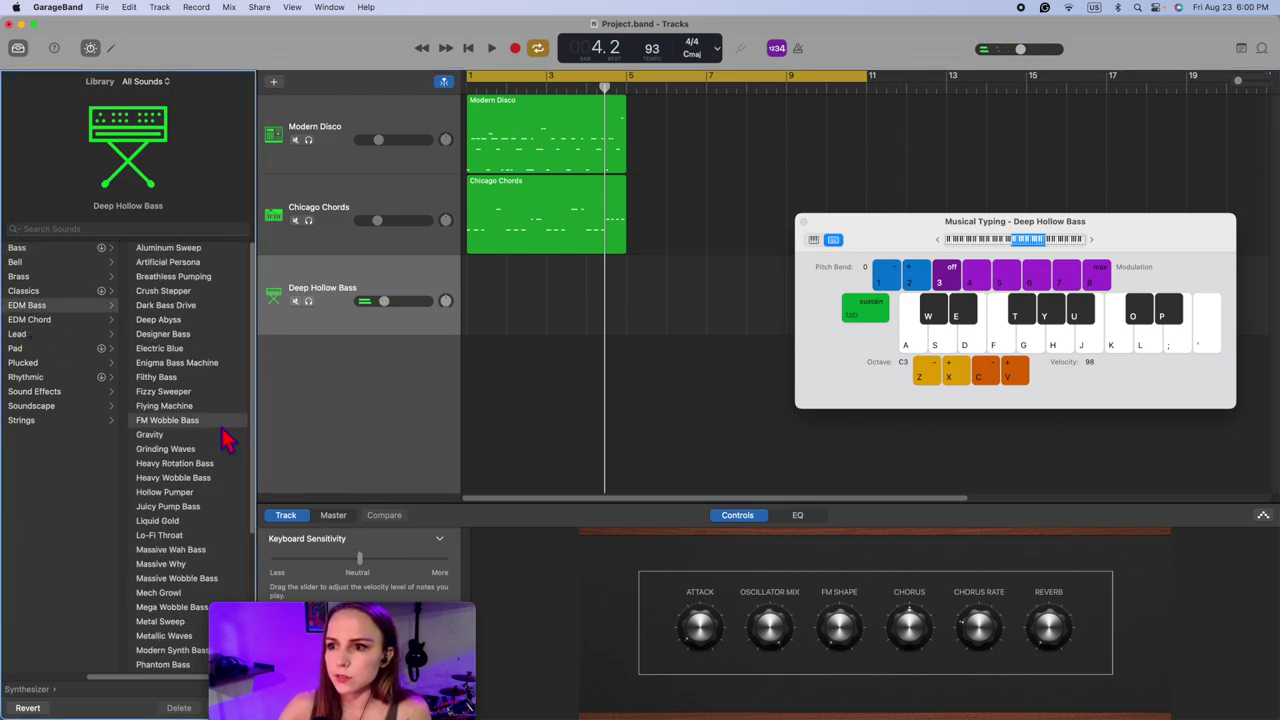
click(409, 301)
key(s)
key(z)
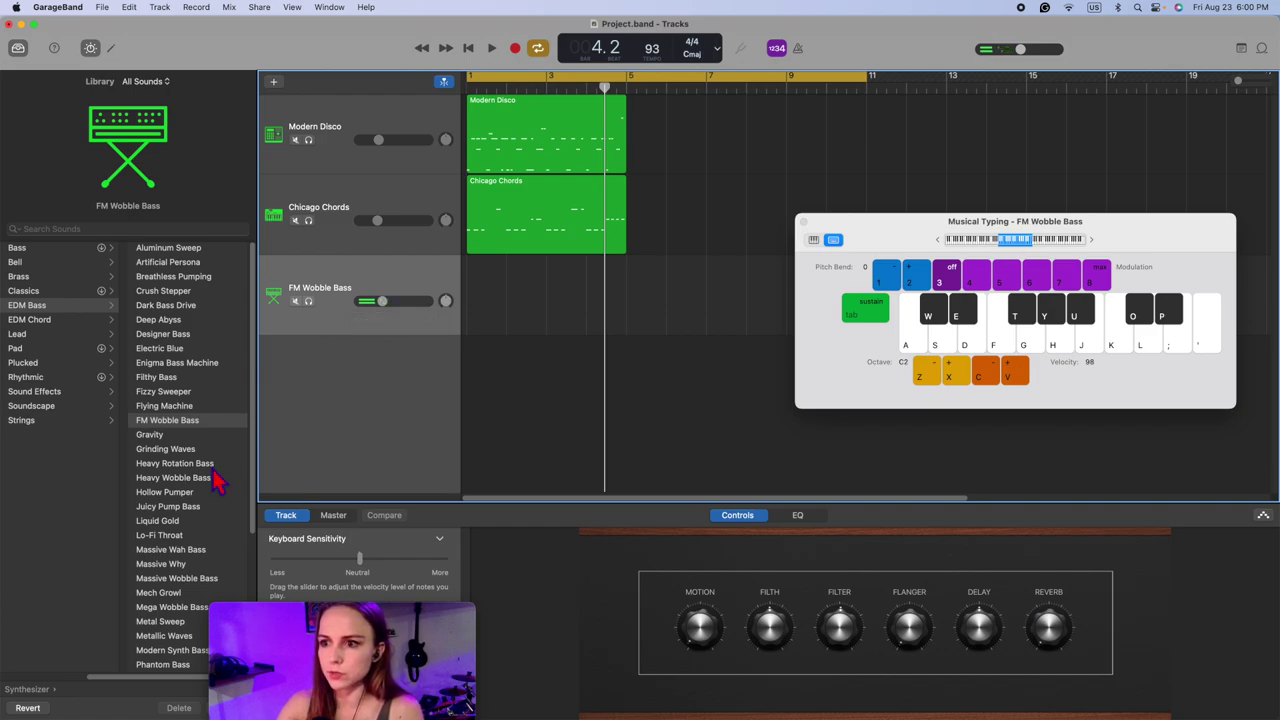
Step: Replace the bass track's sound with Torn Up Wobble Bass, and test it with E and D notes
scroll(218, 481, down, 3)
scroll(190, 598, down, 7)
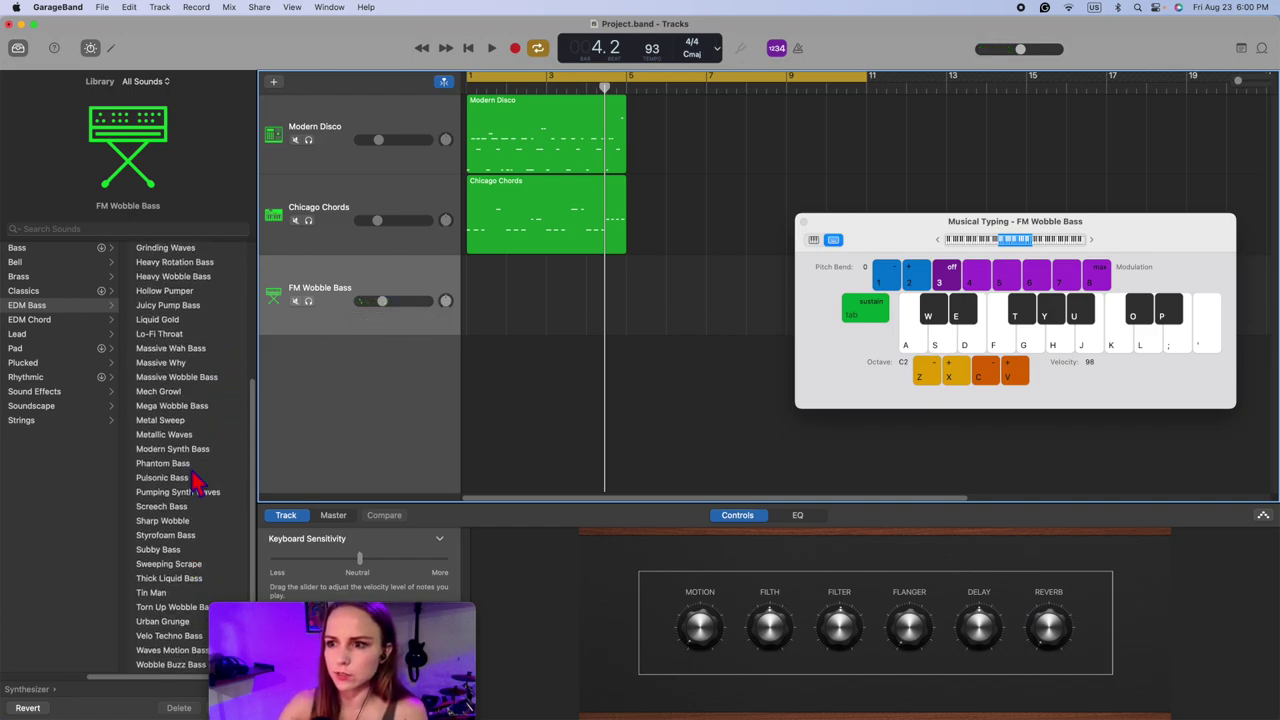
click(172, 608)
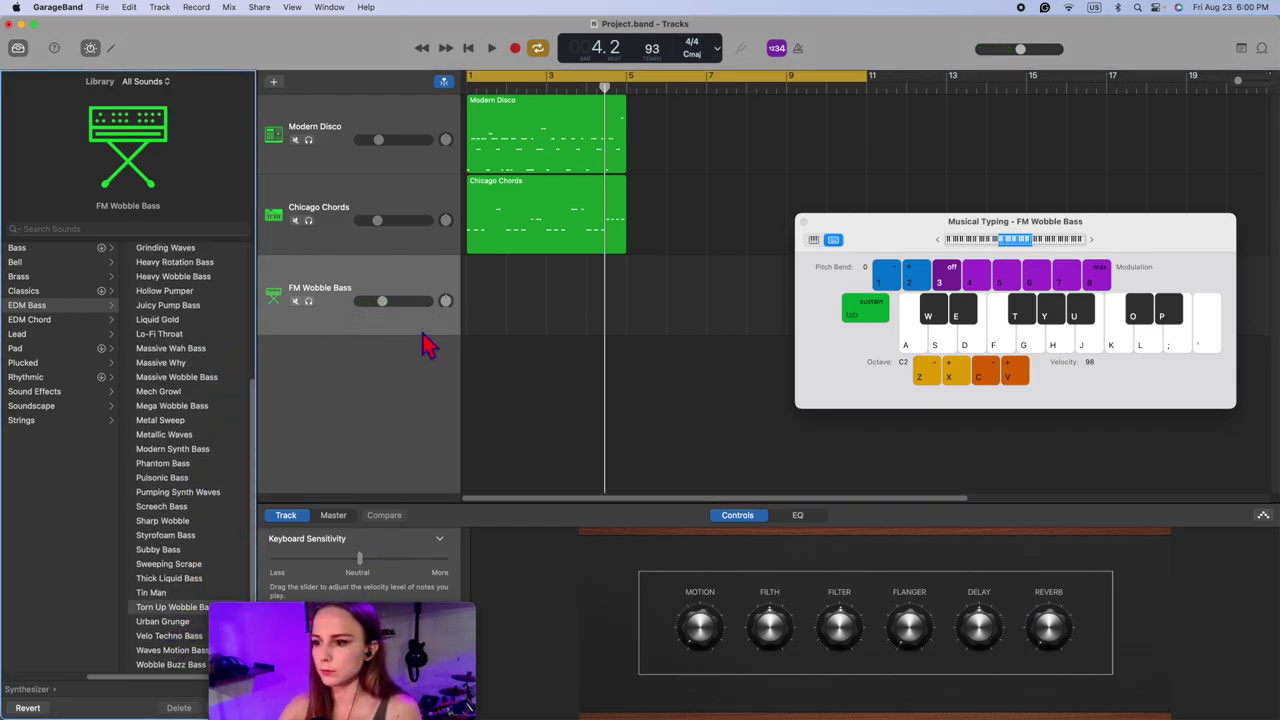
click(443, 303)
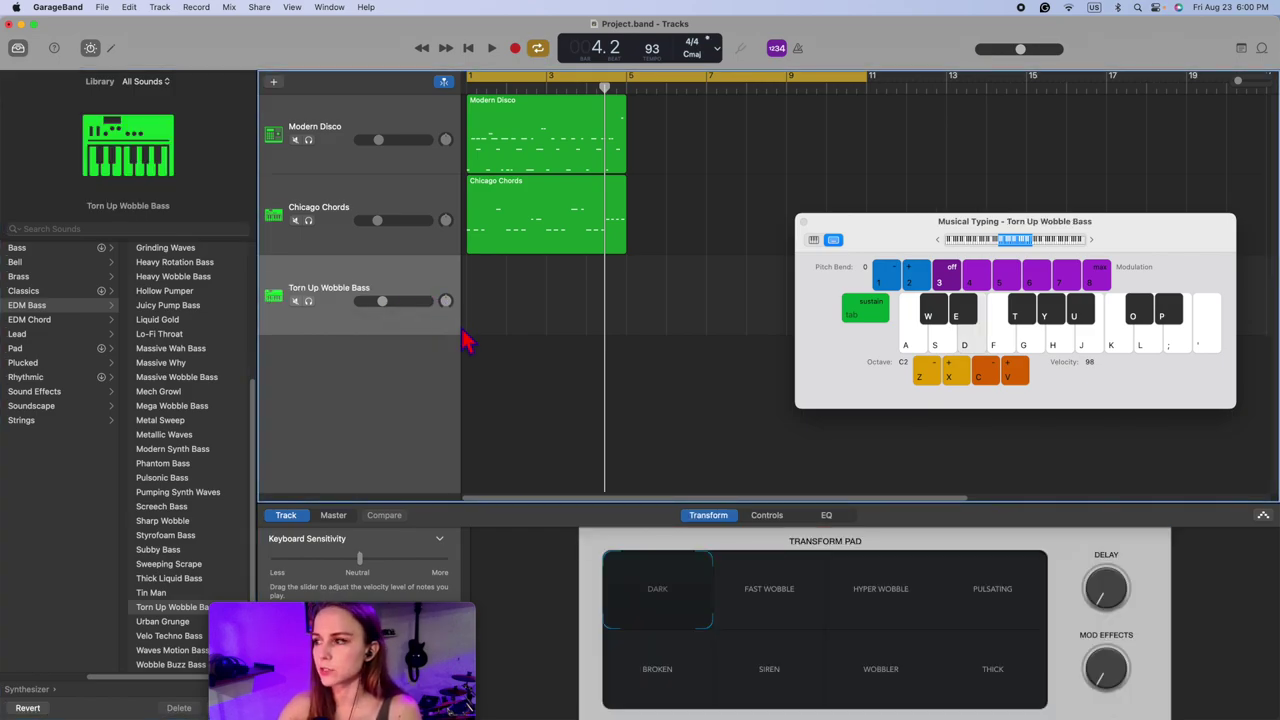
key(d)
key(s)
Step: Compare the Transform Pad's Fast Wobble and Dark sounds on Torn Up Wobble Bass, and start playback with a D note
click(797, 614)
click(668, 606)
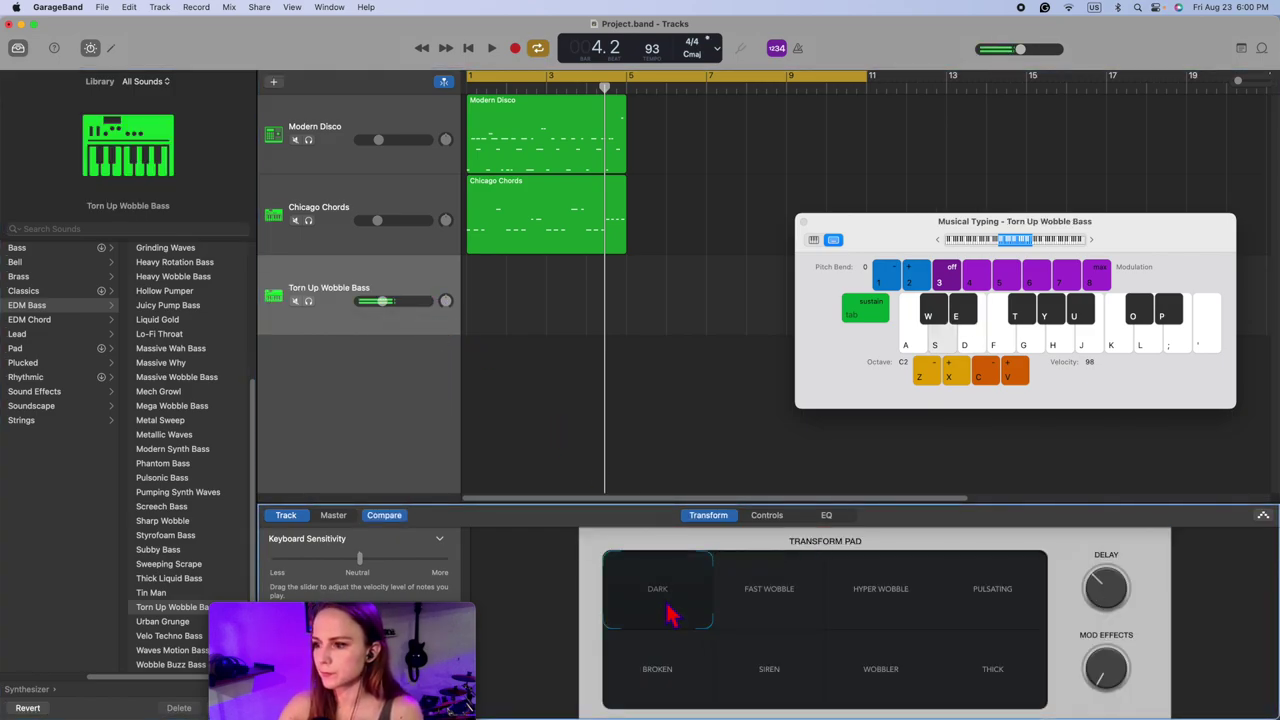
key(space)
key(s)
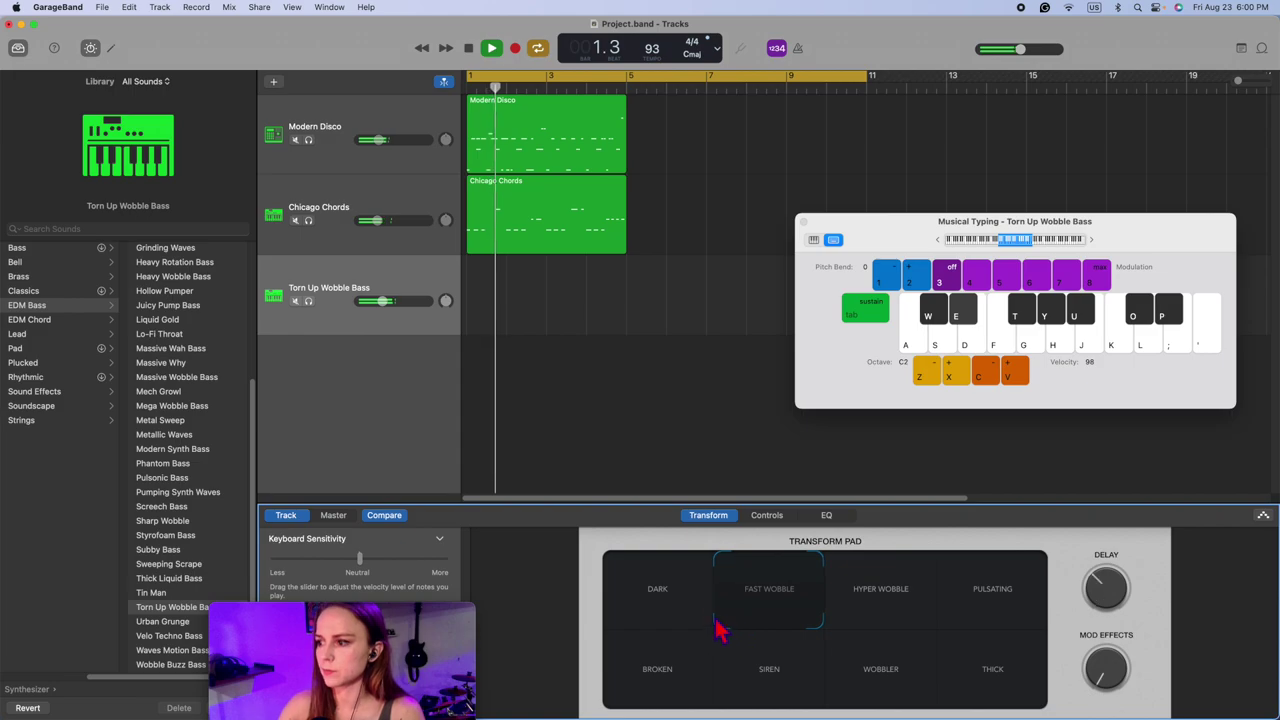
click(778, 610)
click(688, 612)
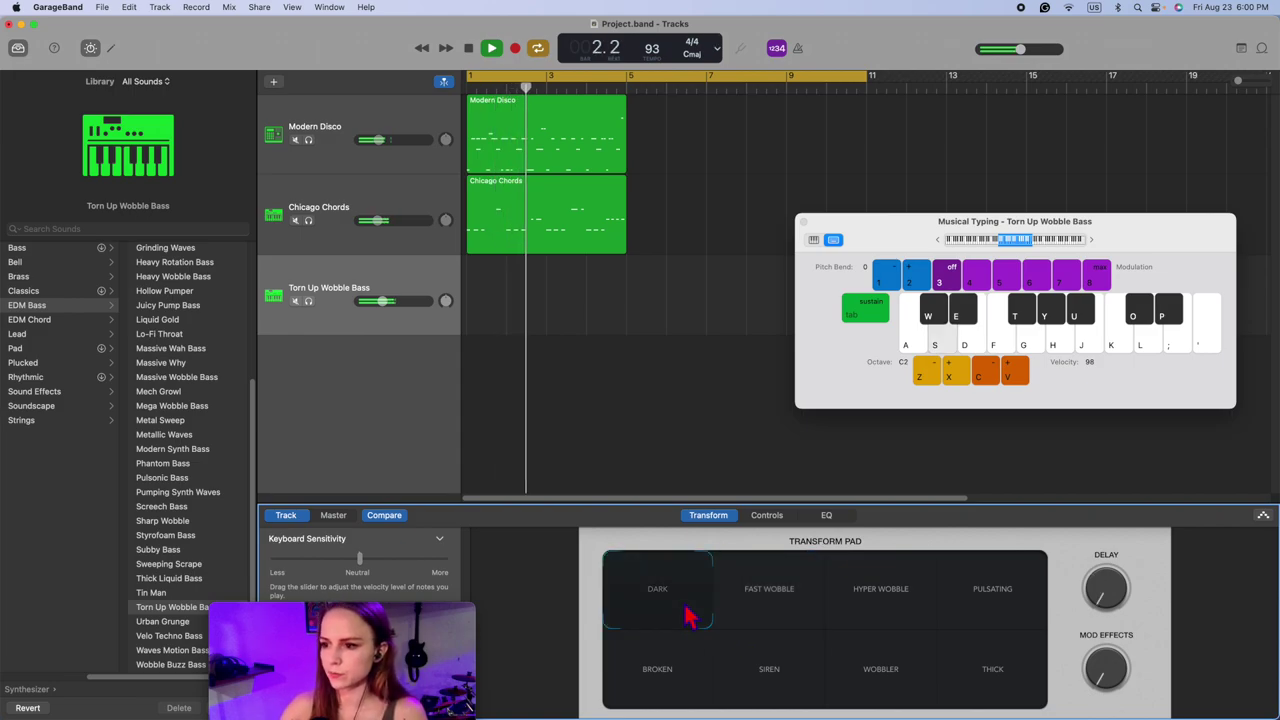
Step: Play D♯, C♯, D and F bass notes over the tracks while switching the Transform Pad between Dark and Fast Wobble
key(e)
key(w)
key(s)
key(w)
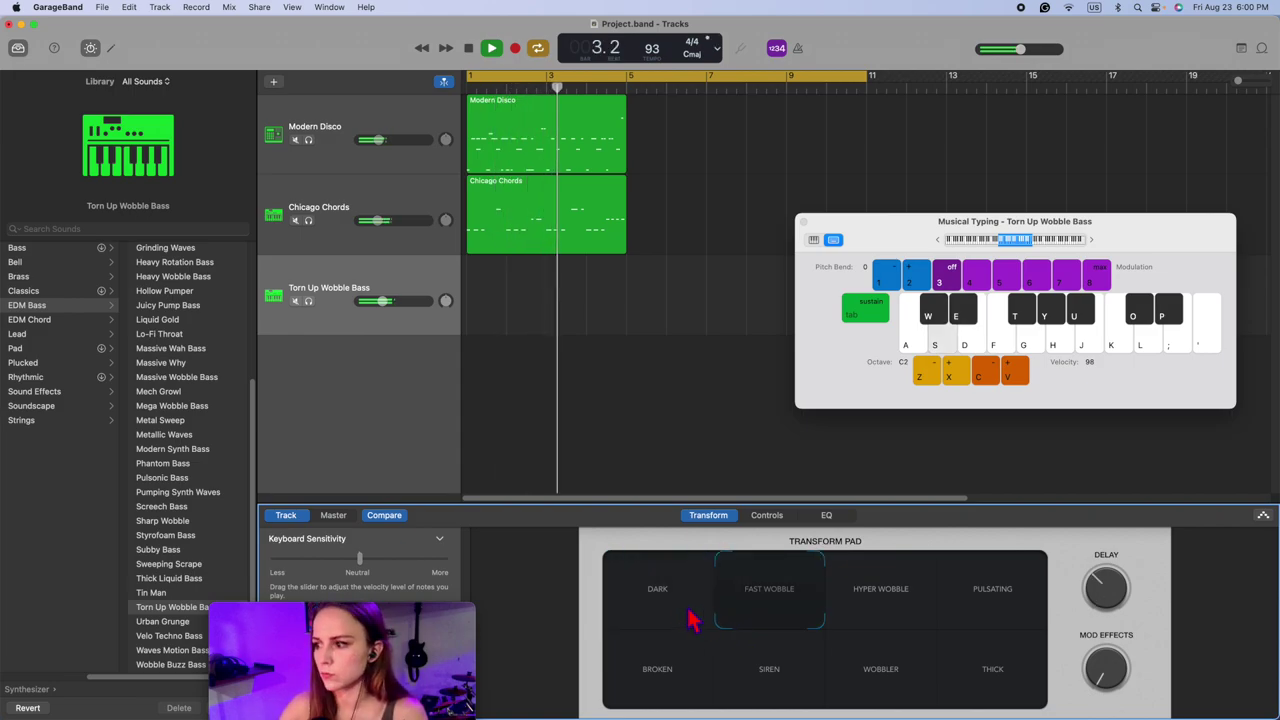
key(f)
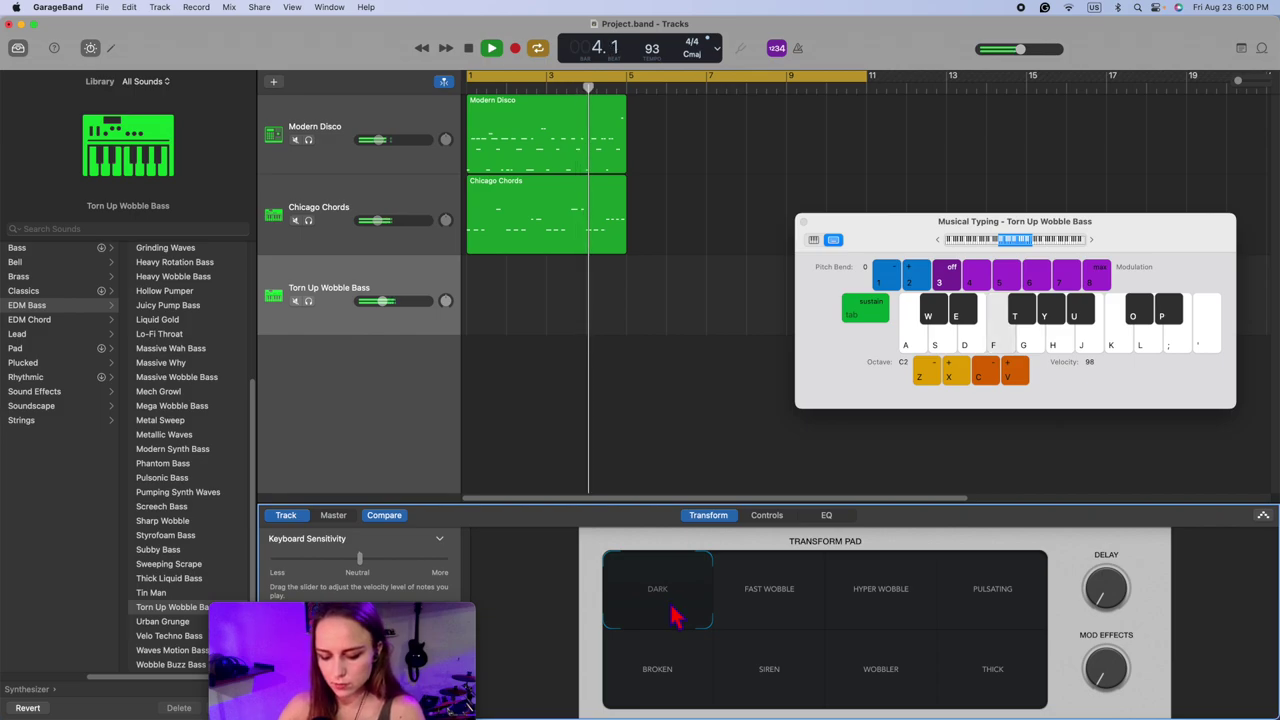
key(s)
click(758, 613)
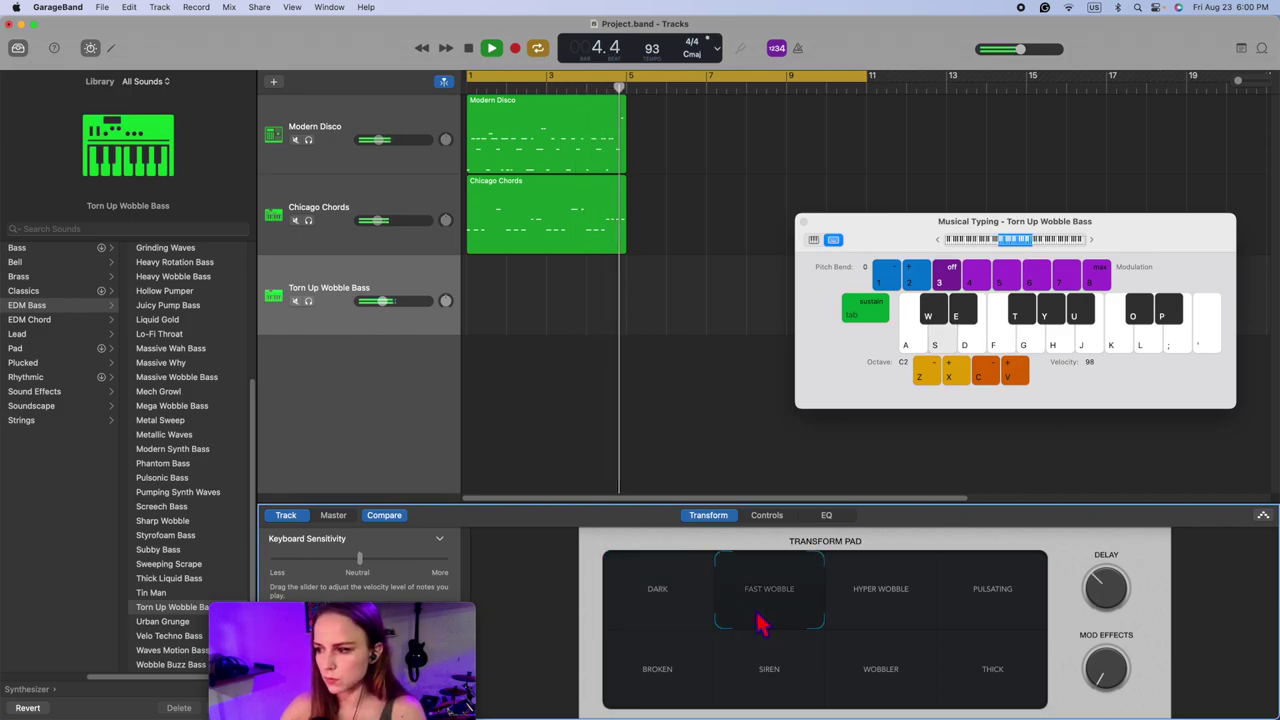
Step: Return the Transform Pad to Dark, stop playback, and try Hyper Wobble with a C♯ note
click(688, 612)
key(w)
key(space)
key(w)
click(912, 610)
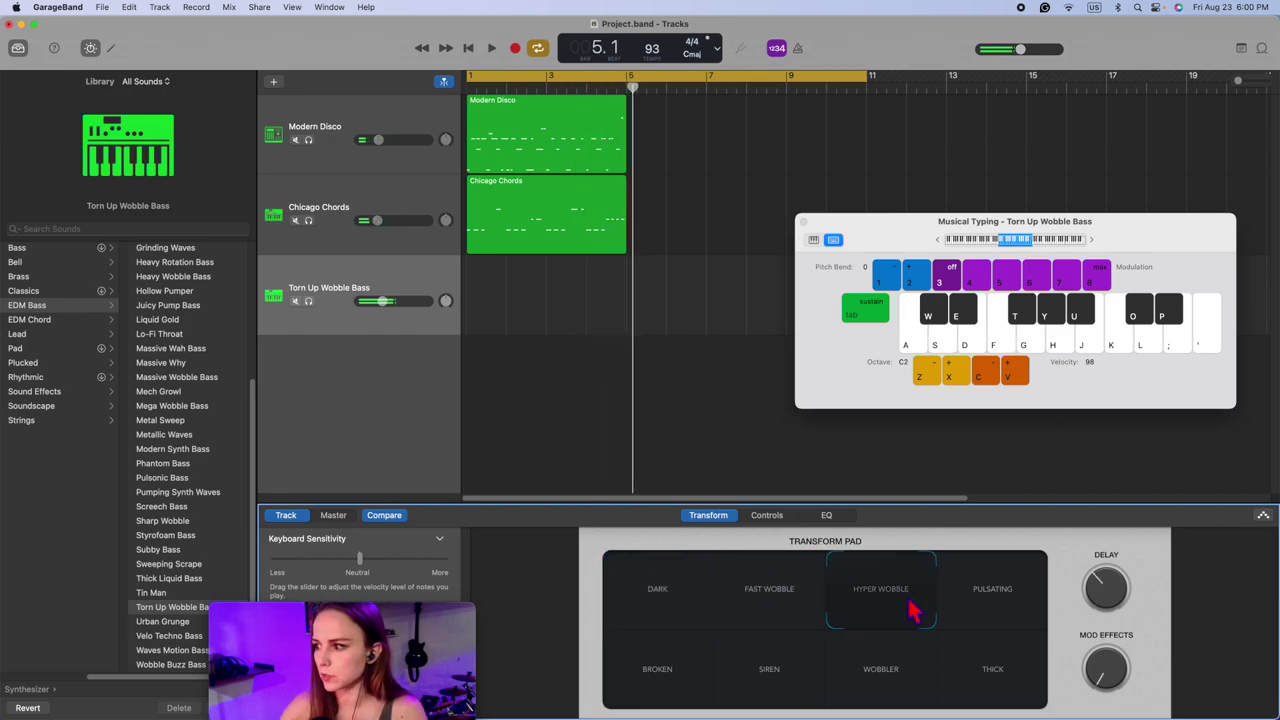
Step: Try adjusting Torn Up Wobble Bass's cutoff and crossfade controls, and move the Transform Pad to Wobbler
click(768, 518)
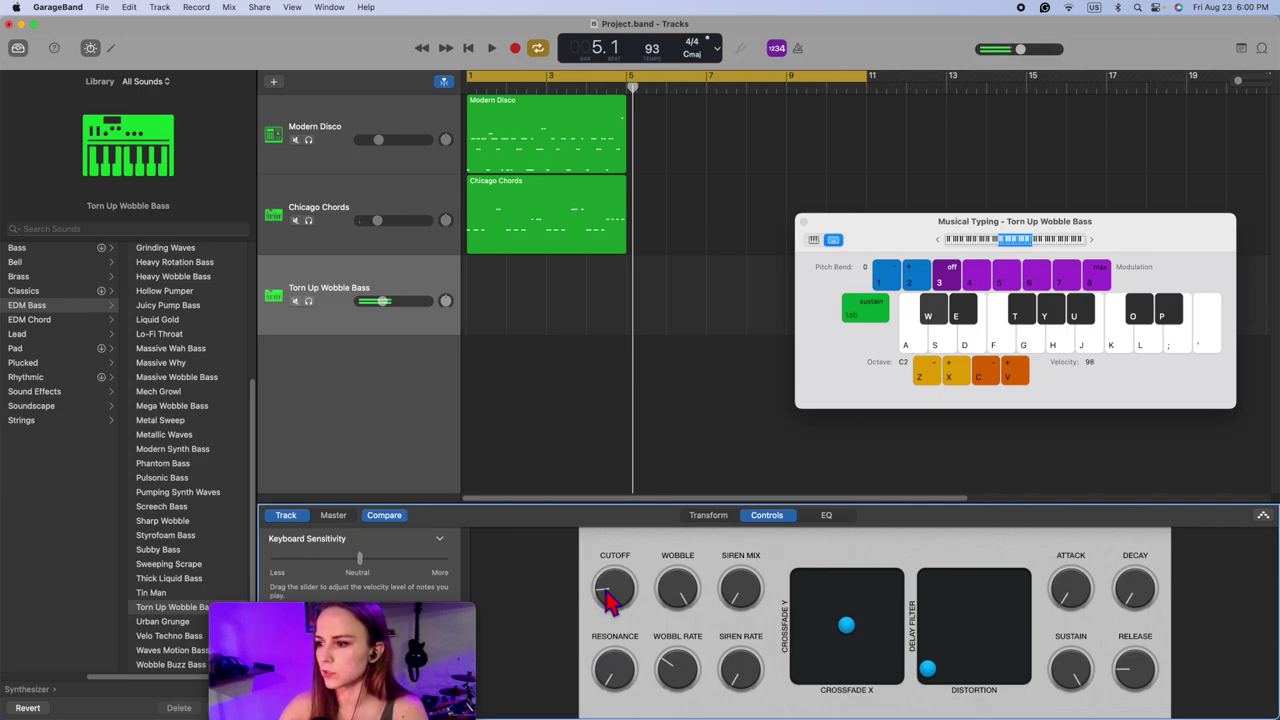
click(822, 634)
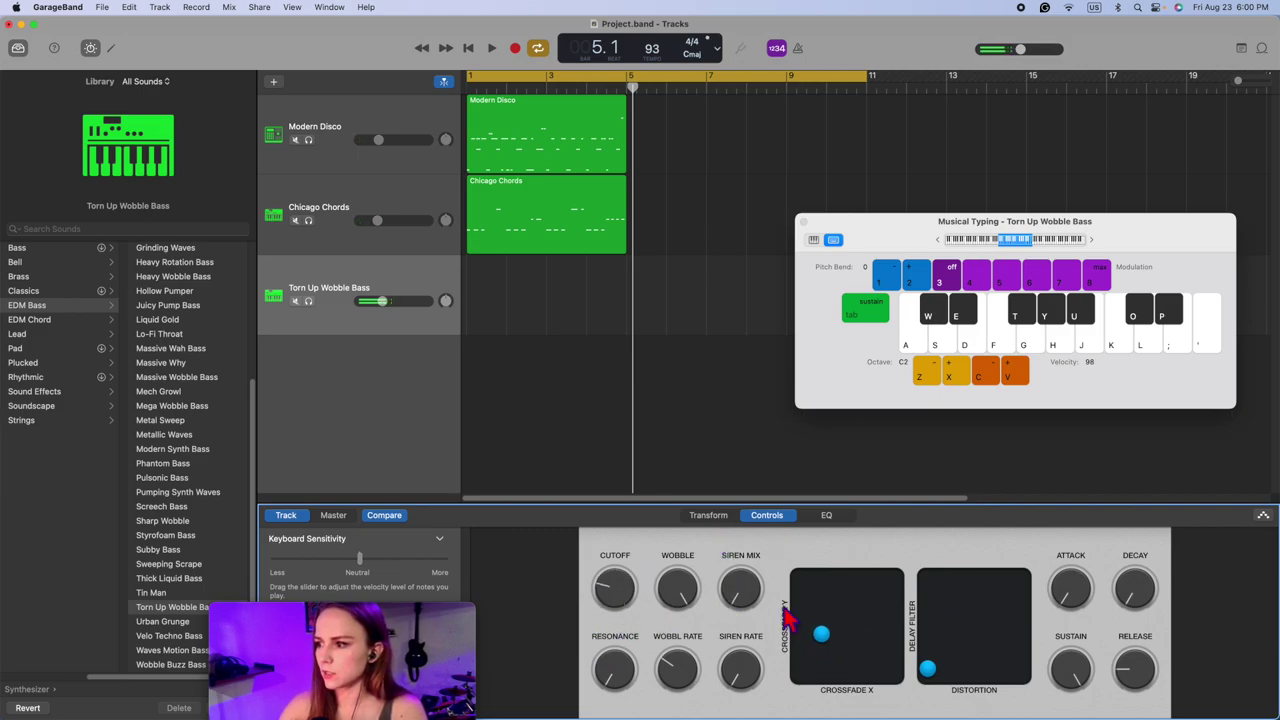
click(708, 515)
click(767, 517)
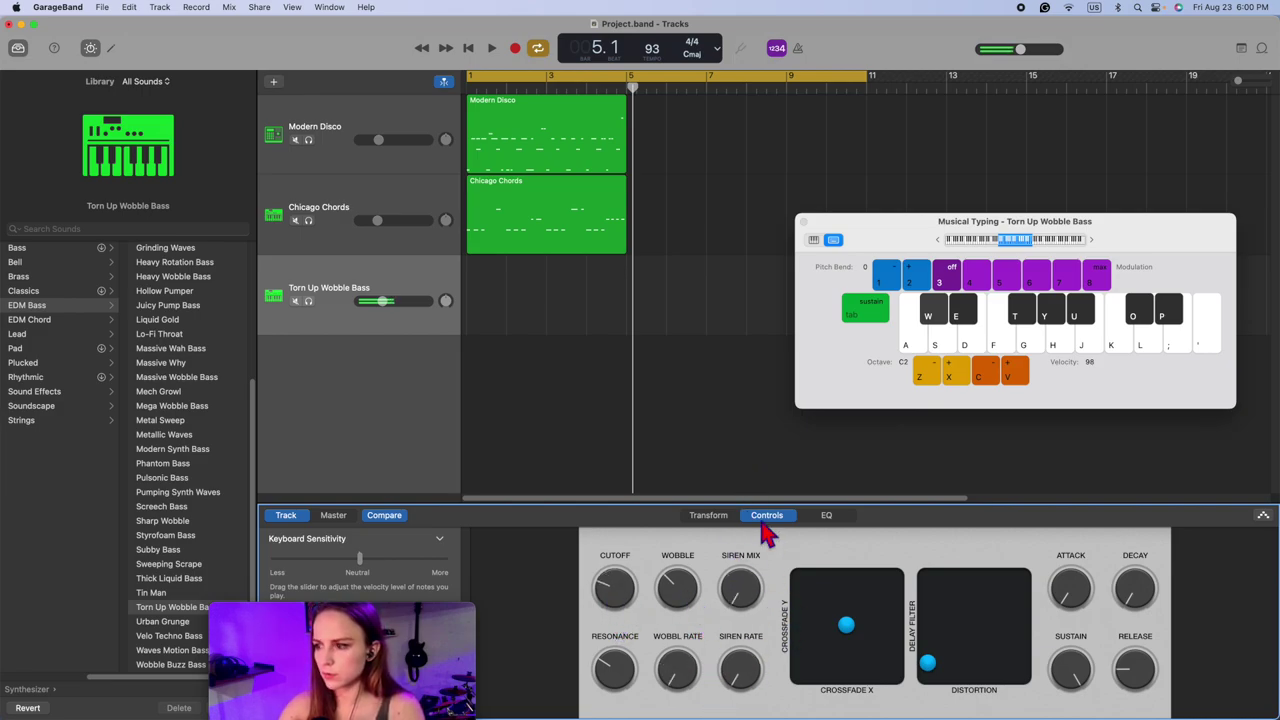
click(708, 515)
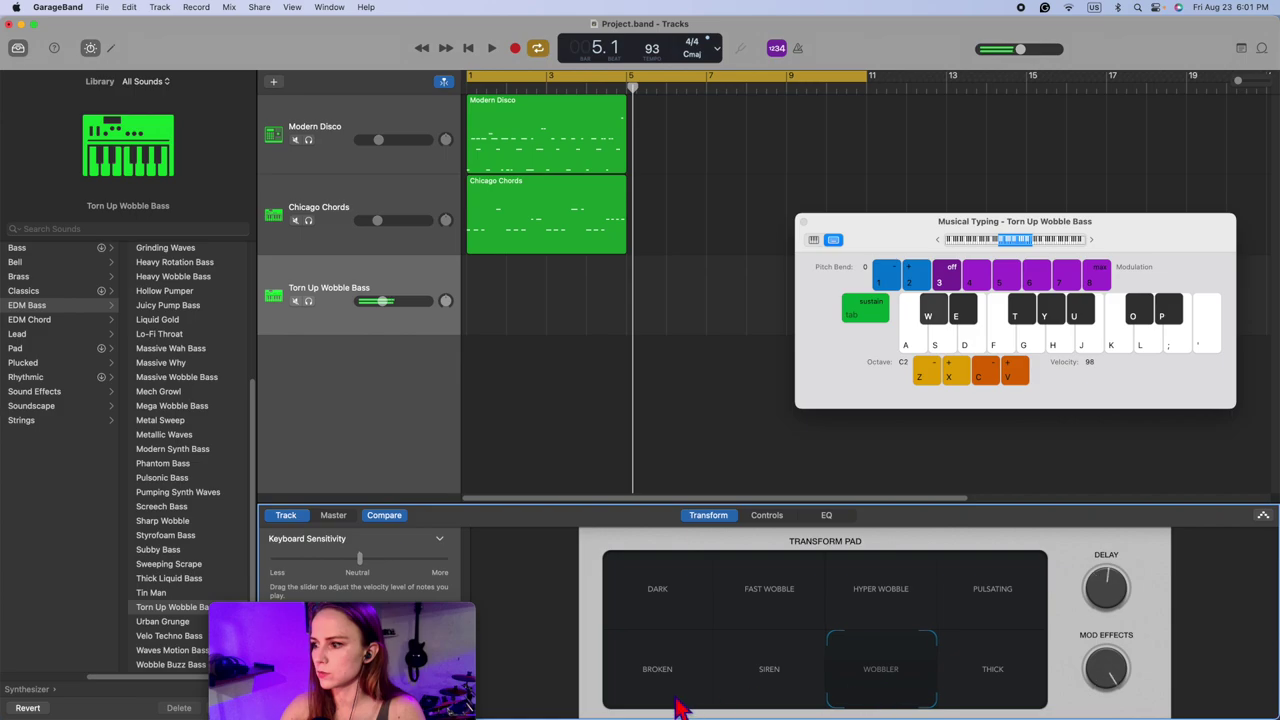
Step: Sweep the Transform Pad from Broken up to Dark, and play the tracks with a C♯ bass note
key(w)
drag(676, 700, 666, 590)
key(space)
key(w)
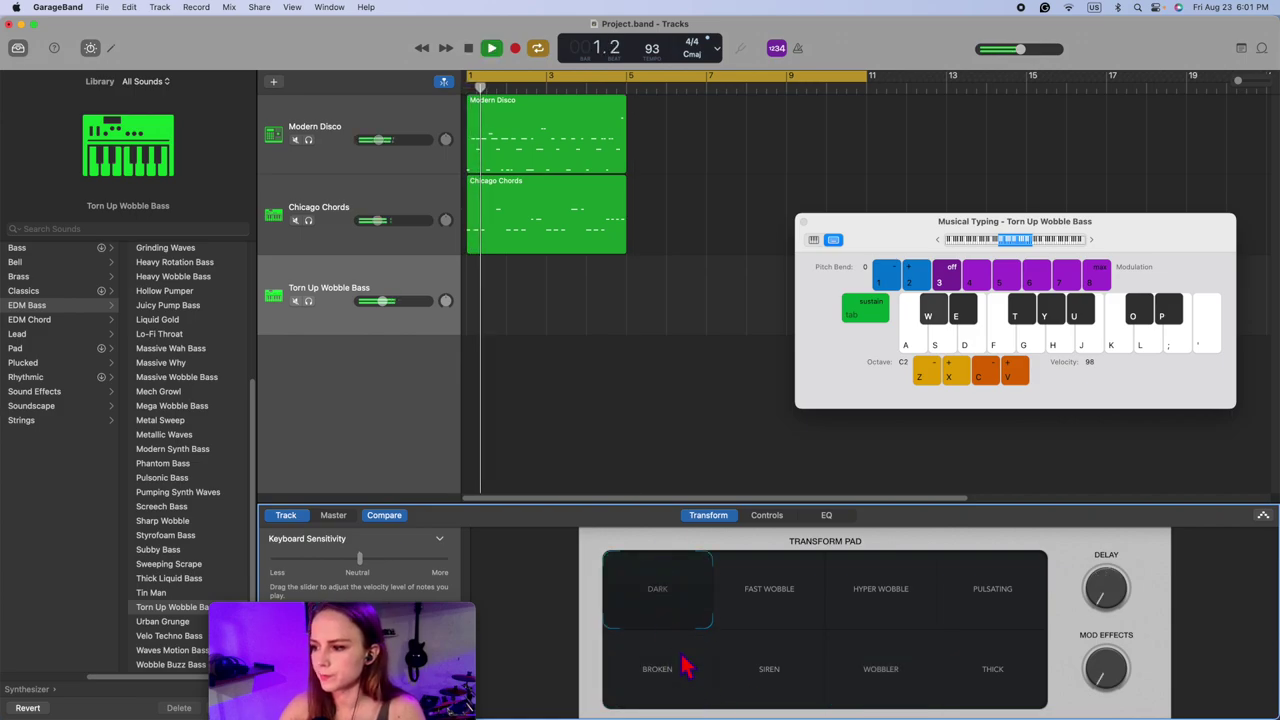
Step: Try Fast Wobble with a bass note, and start recording on Torn Up Wobble Bass with the Transform Pad at Dark
click(731, 603)
key(s)
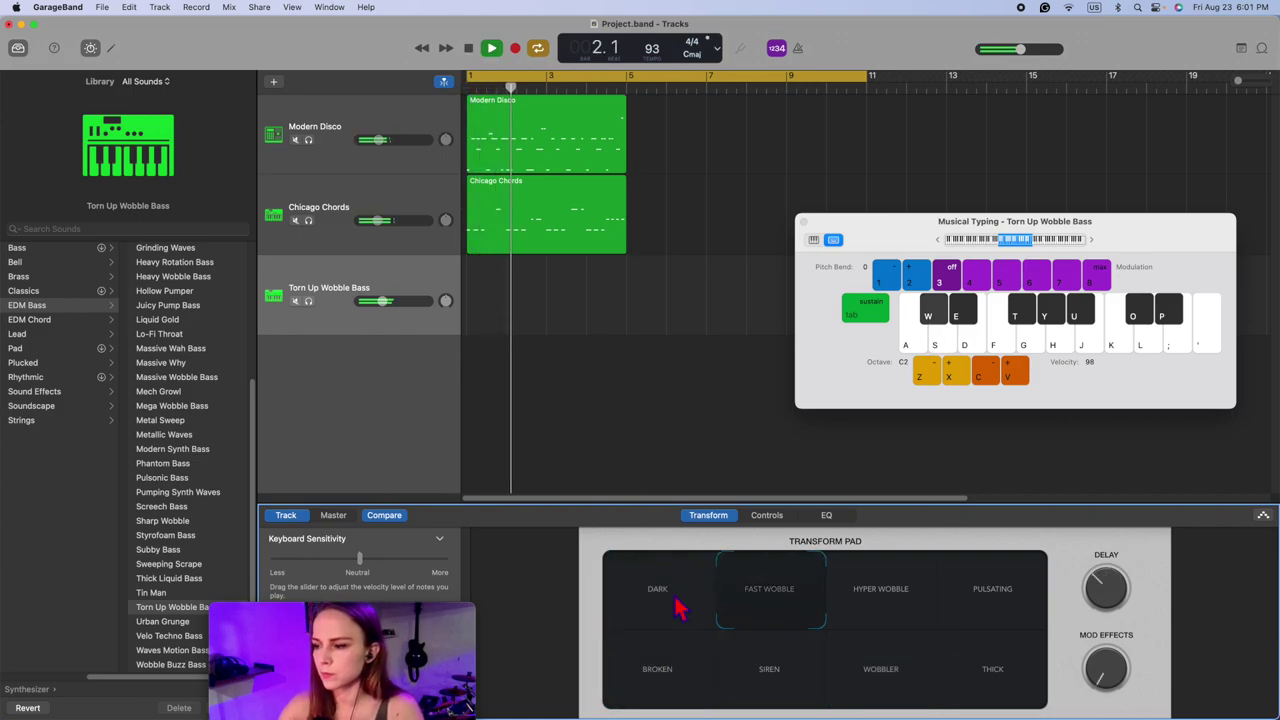
key(r)
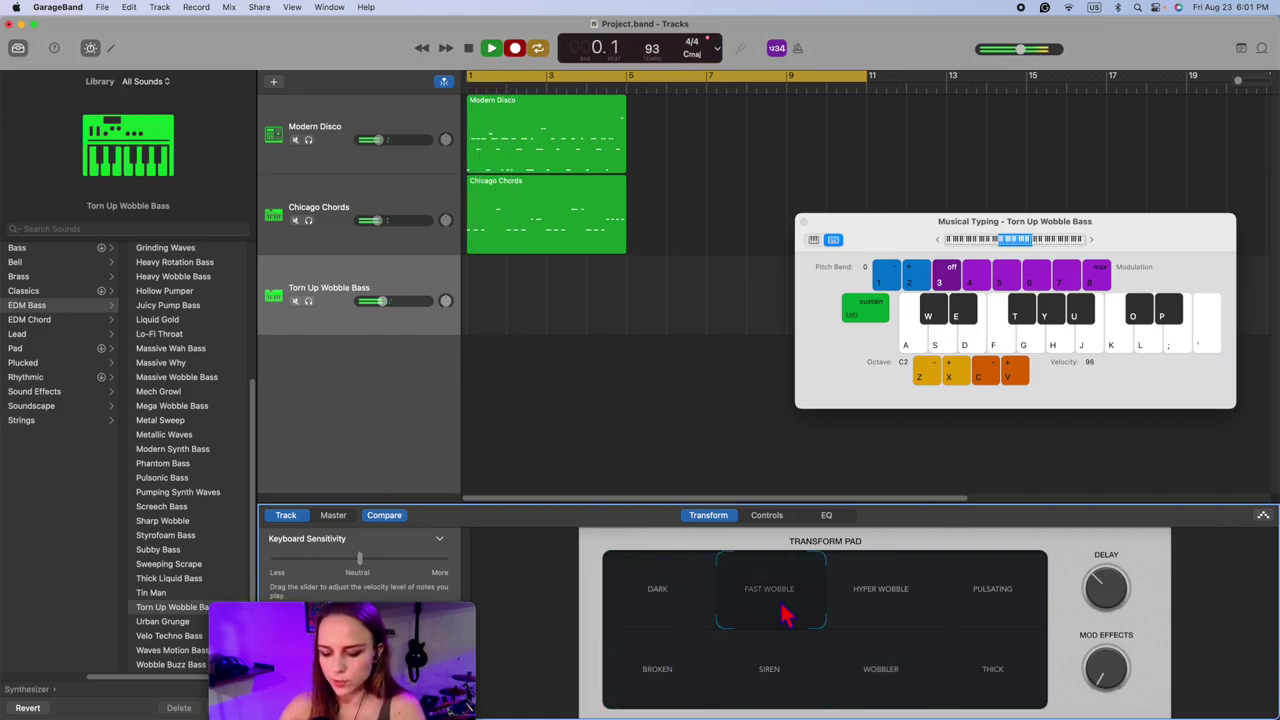
click(686, 590)
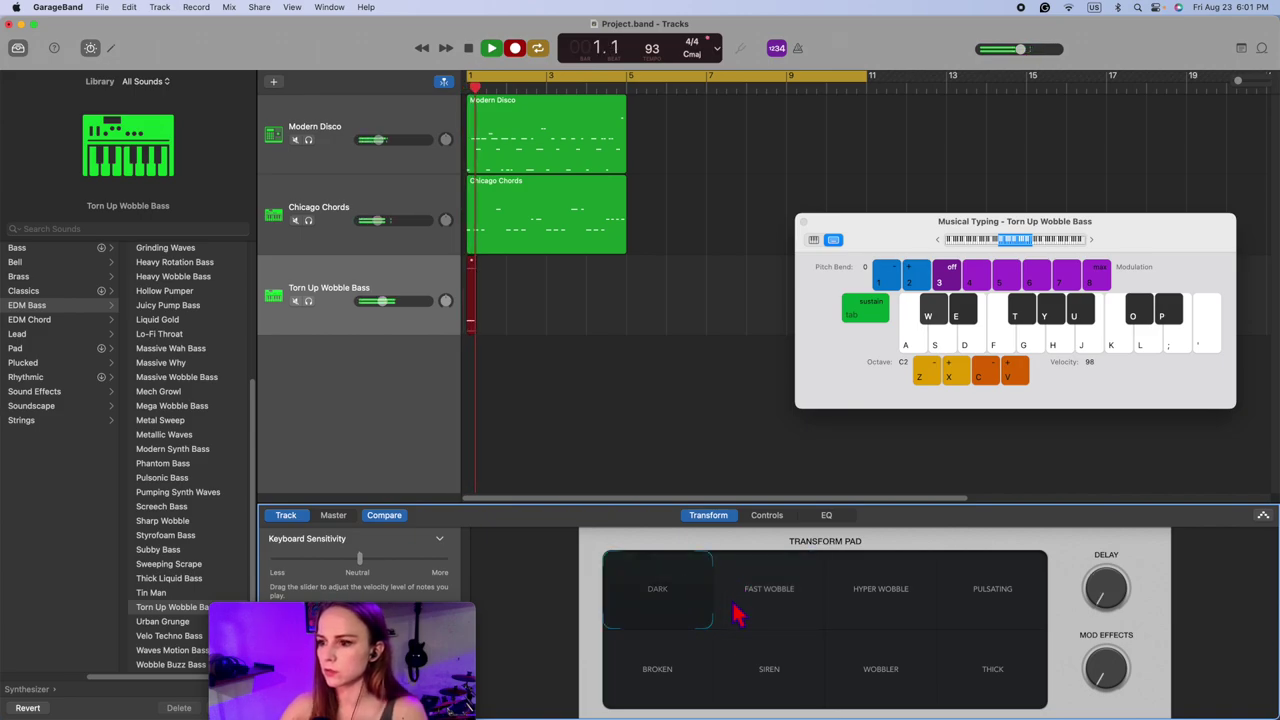
Step: Record a bass line of C♯ and D notes with an F accent, ending on F, E and D♯, and stop recording
key(s)
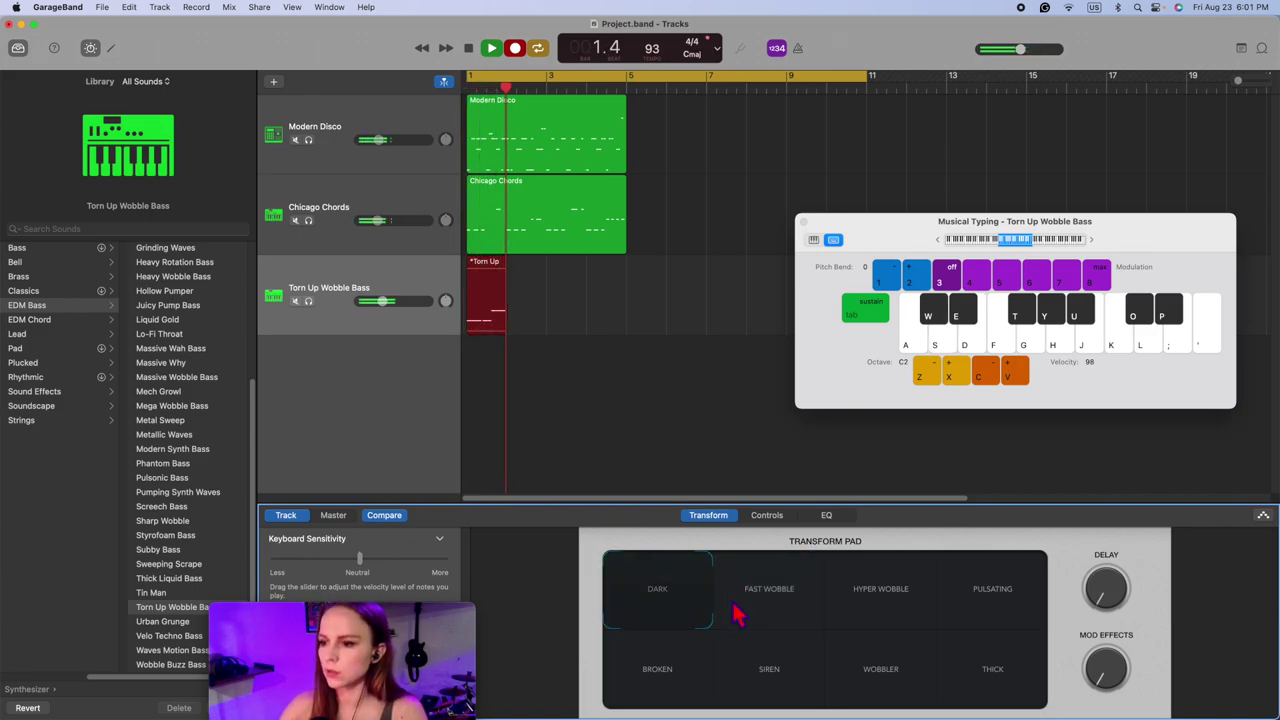
key(s)
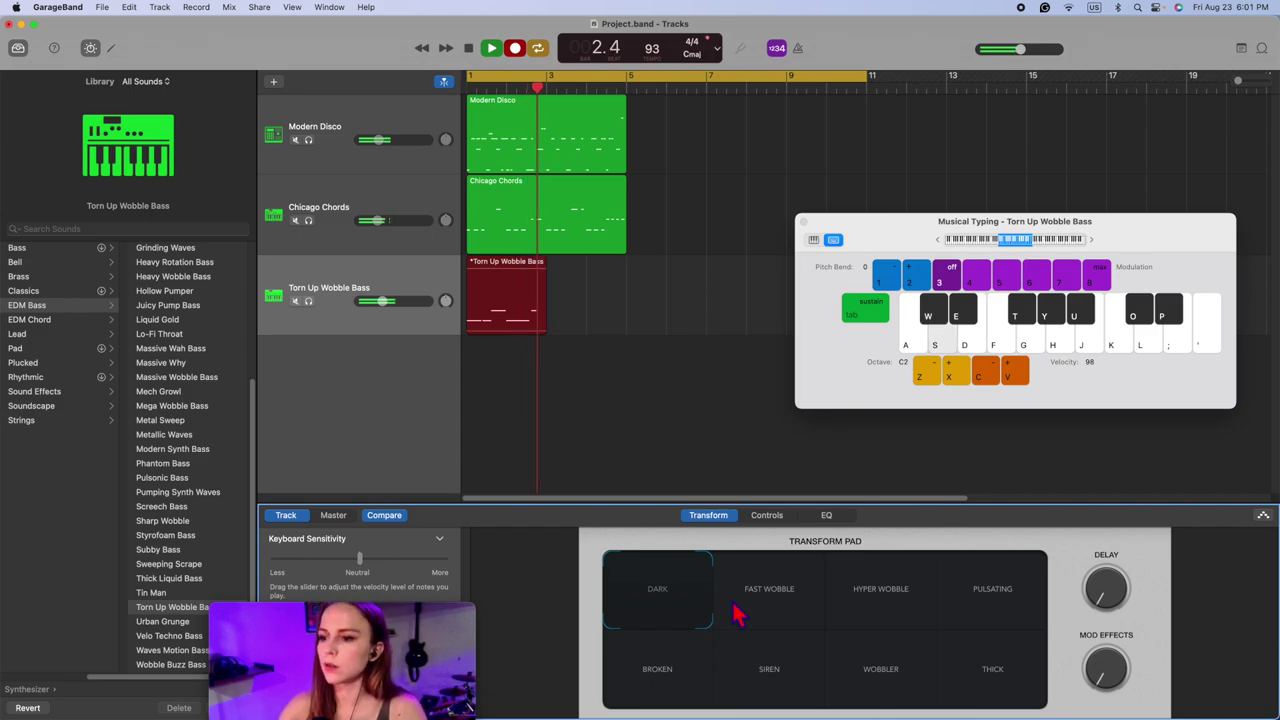
key(f)
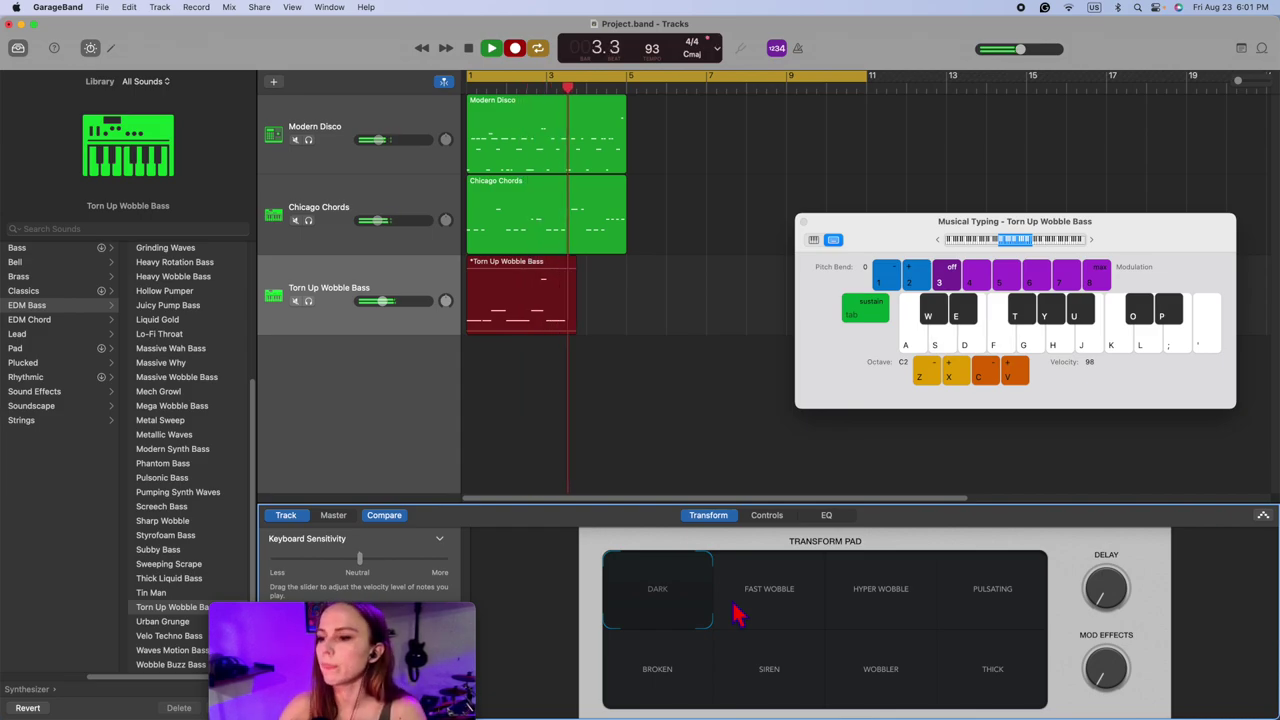
key(s)
key(s)
key(w)
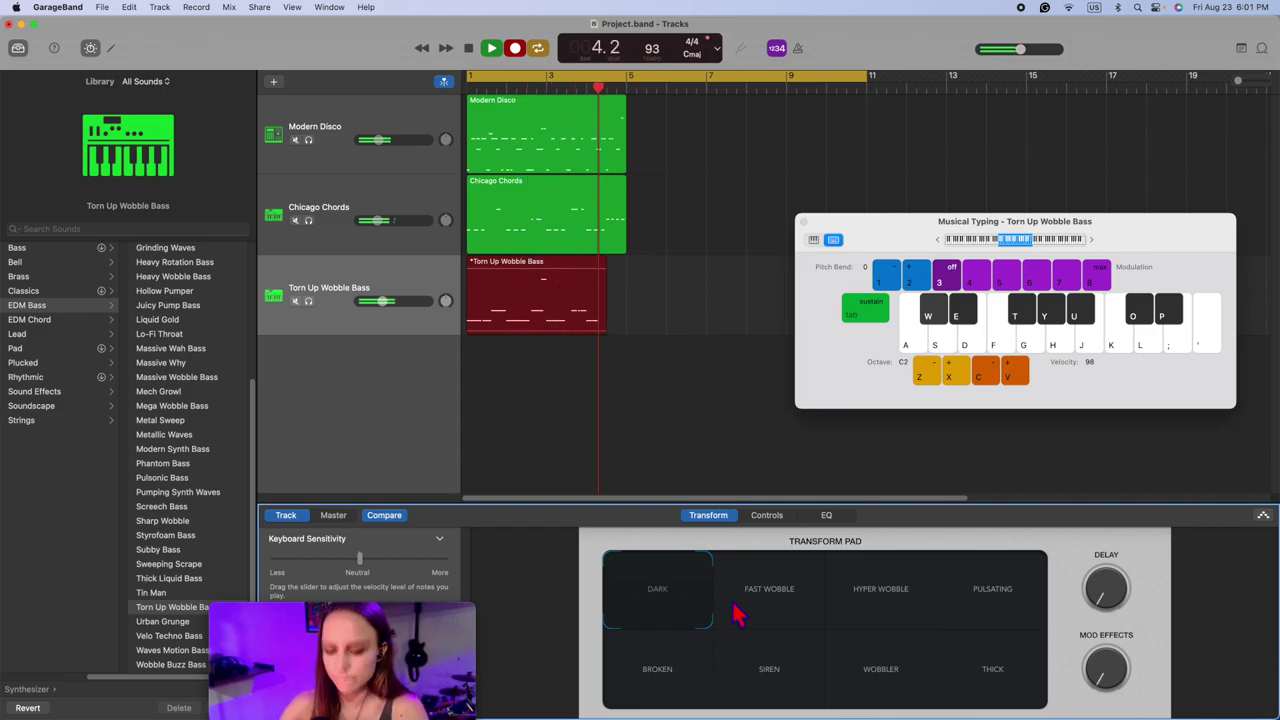
key(f)
key(d)
key(e)
key(space)
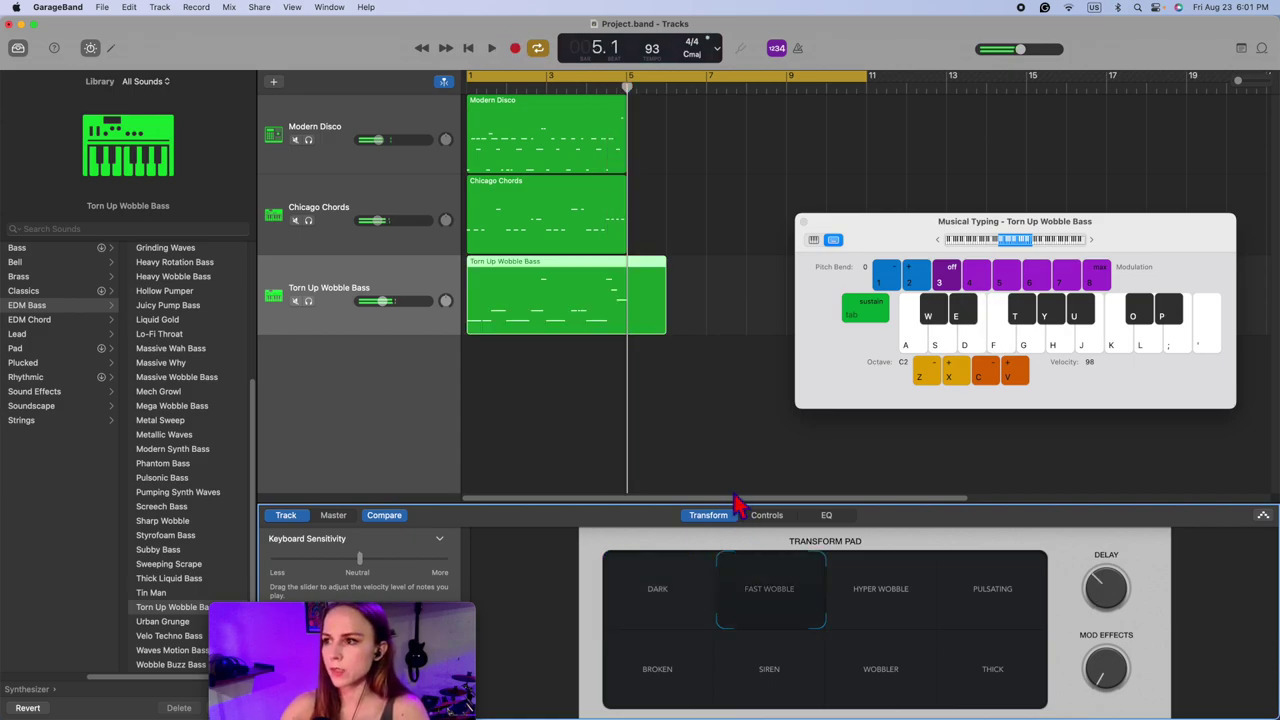
Step: Quantize all notes of the Torn Up Wobble Bass region to 1/16 notes and return to the Transform Pad
double_click(526, 318)
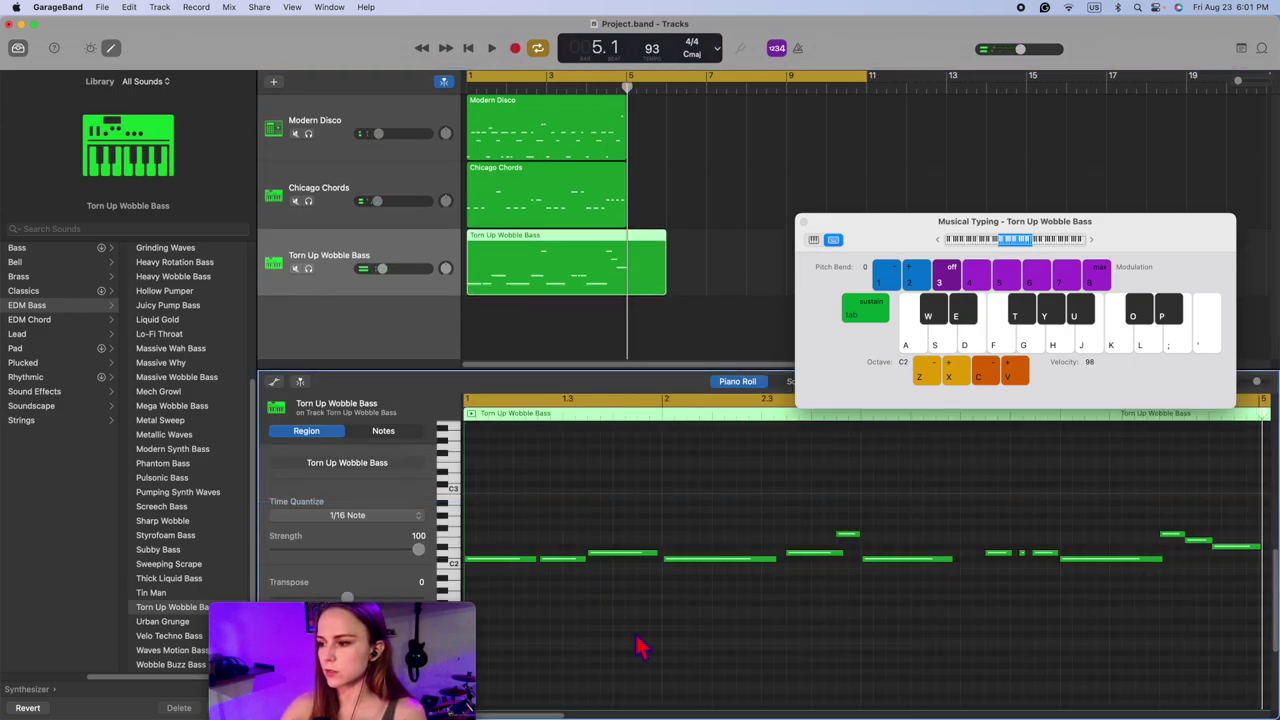
right_click(683, 628)
click(733, 667)
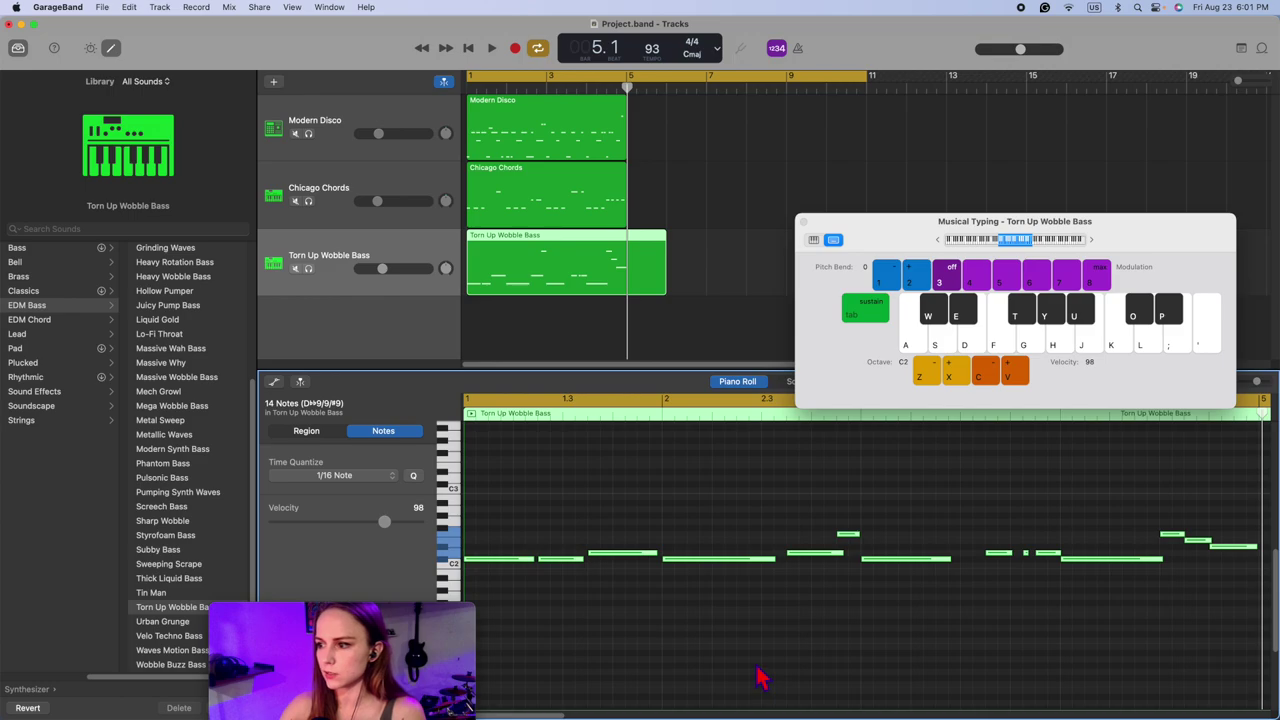
click(90, 49)
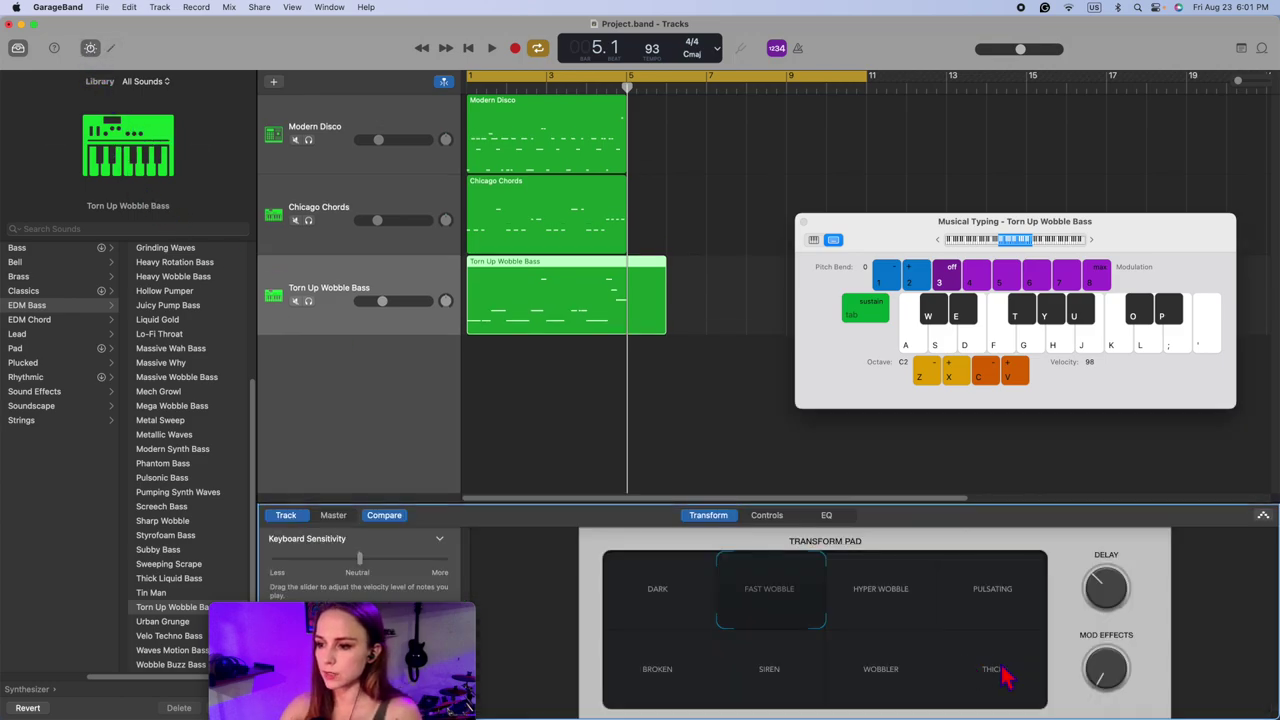
Step: Play the song from the start and open the Chicago Chords track's volume value for editing
key(Return)
key(space)
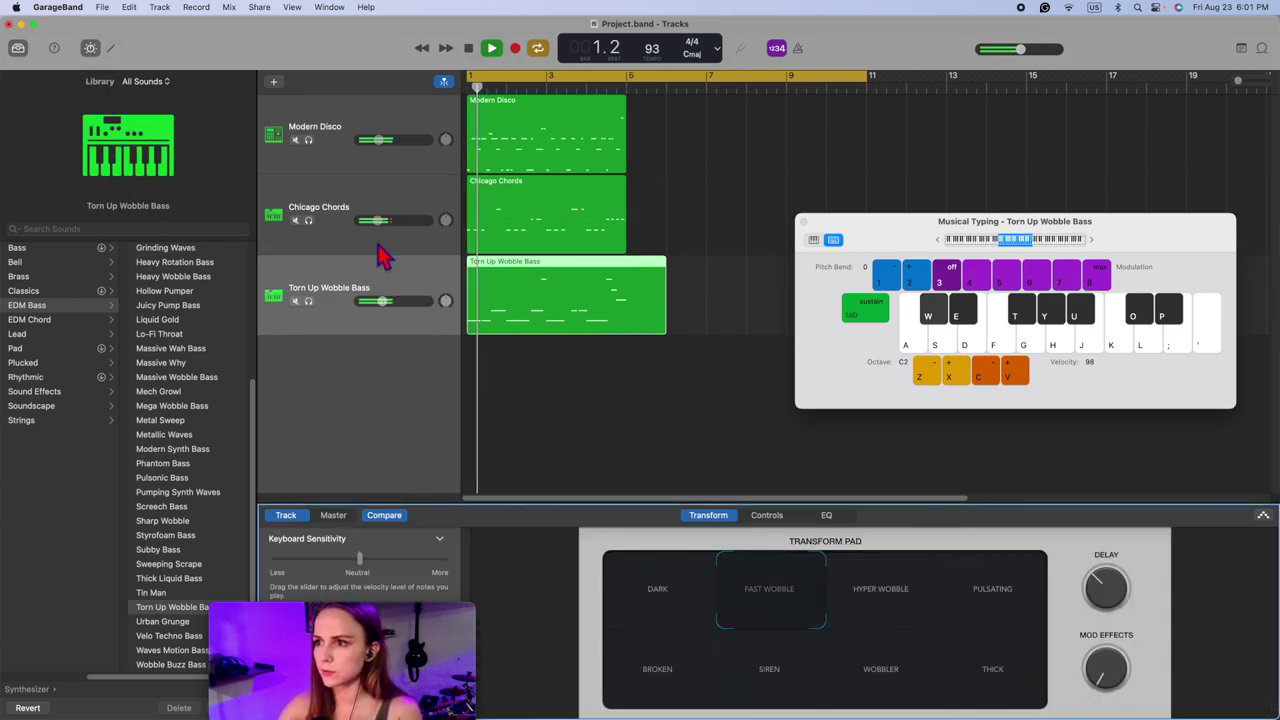
double_click(423, 220)
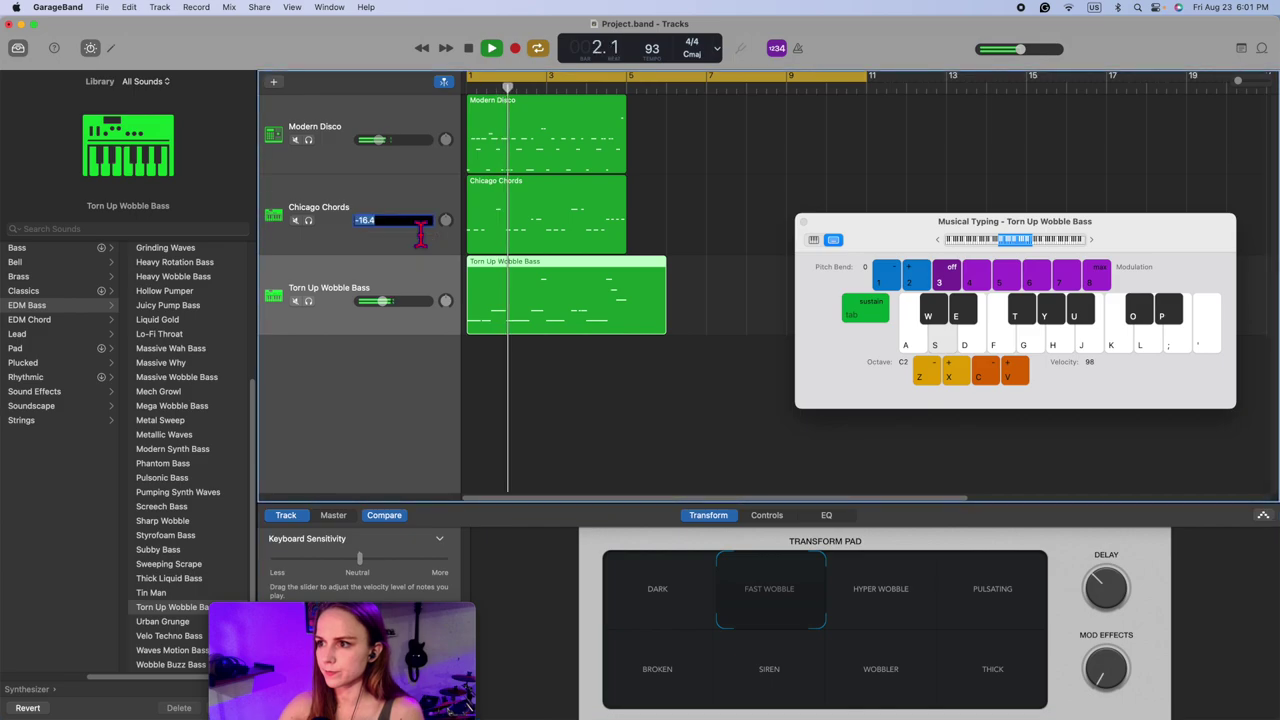
Step: Try recording Transform Pad moves between Dark and Siren over the Torn Up Wobble Bass region
click(708, 609)
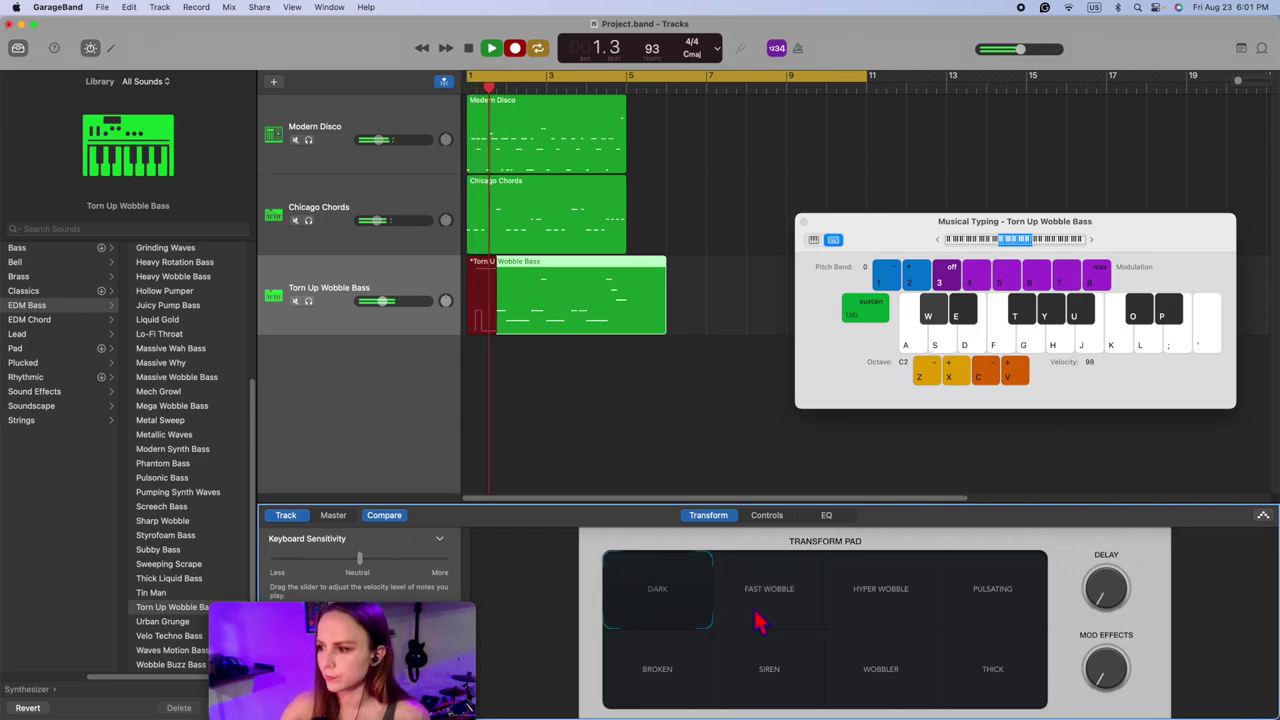
click(783, 690)
click(637, 615)
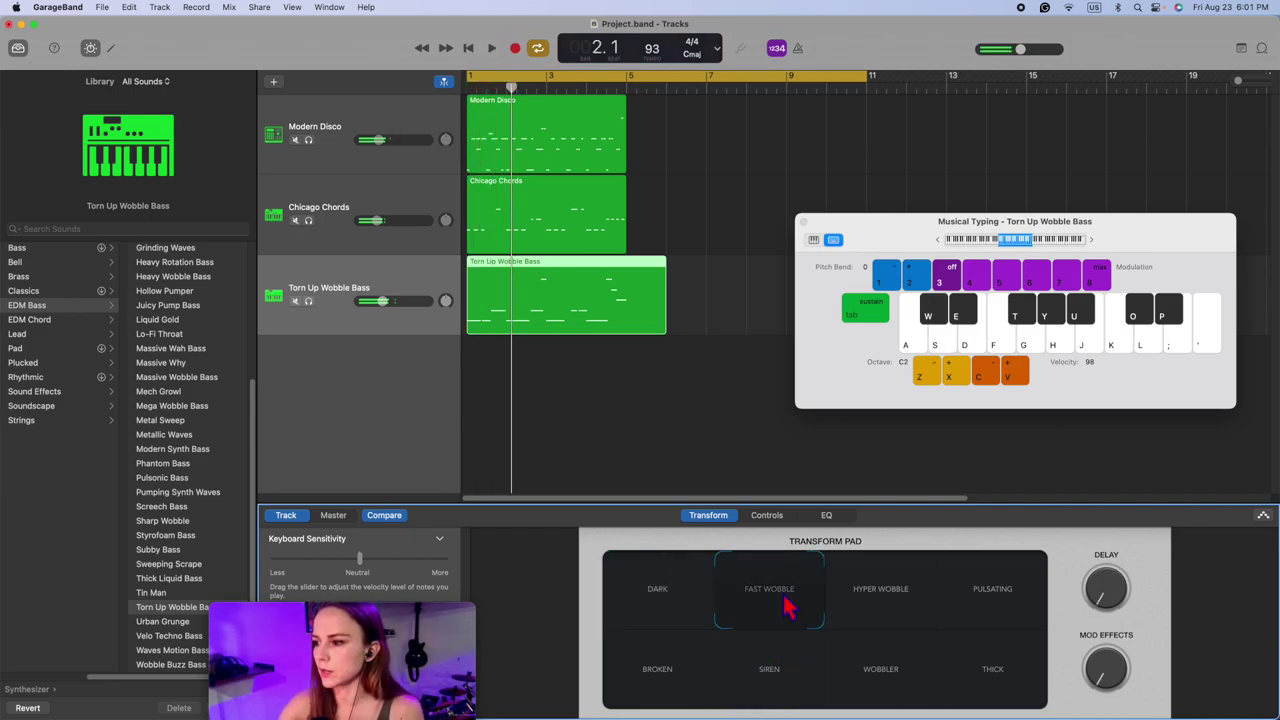
Step: Check Torn Up Wobble Bass's individual controls during playback, and play the opening again with the Transform Pad shown
click(767, 516)
key(space)
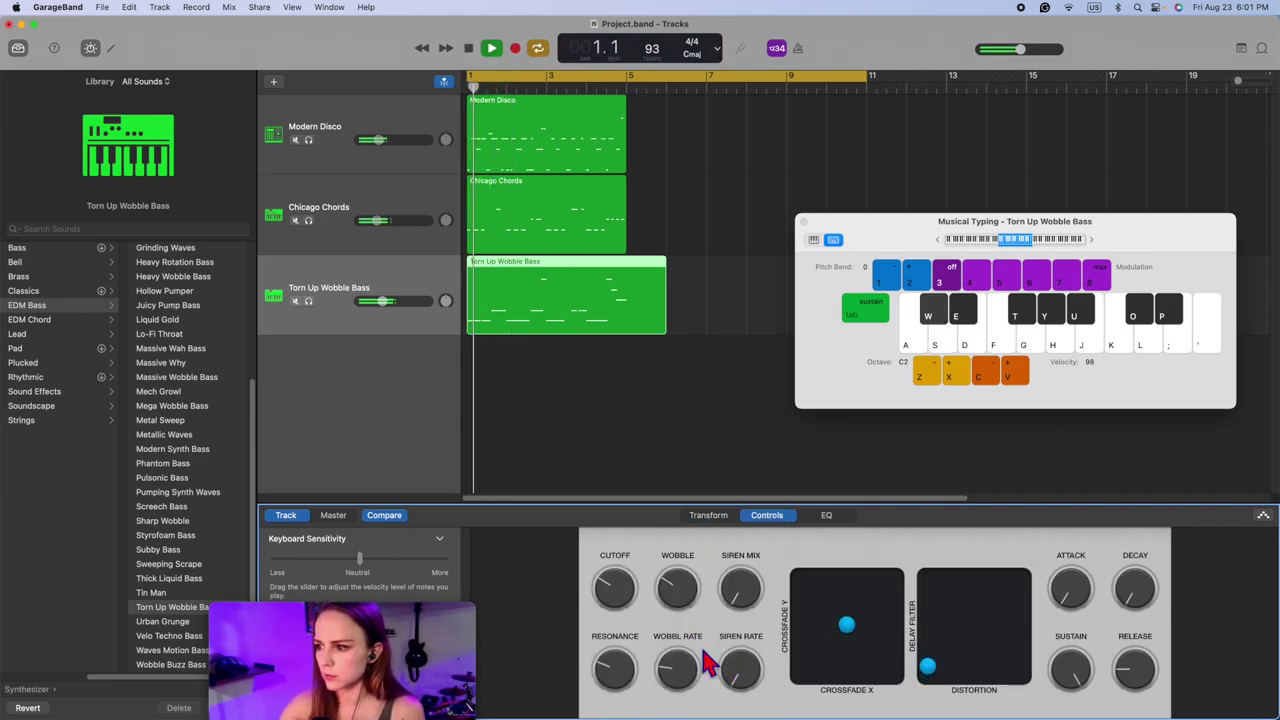
key(space)
click(708, 518)
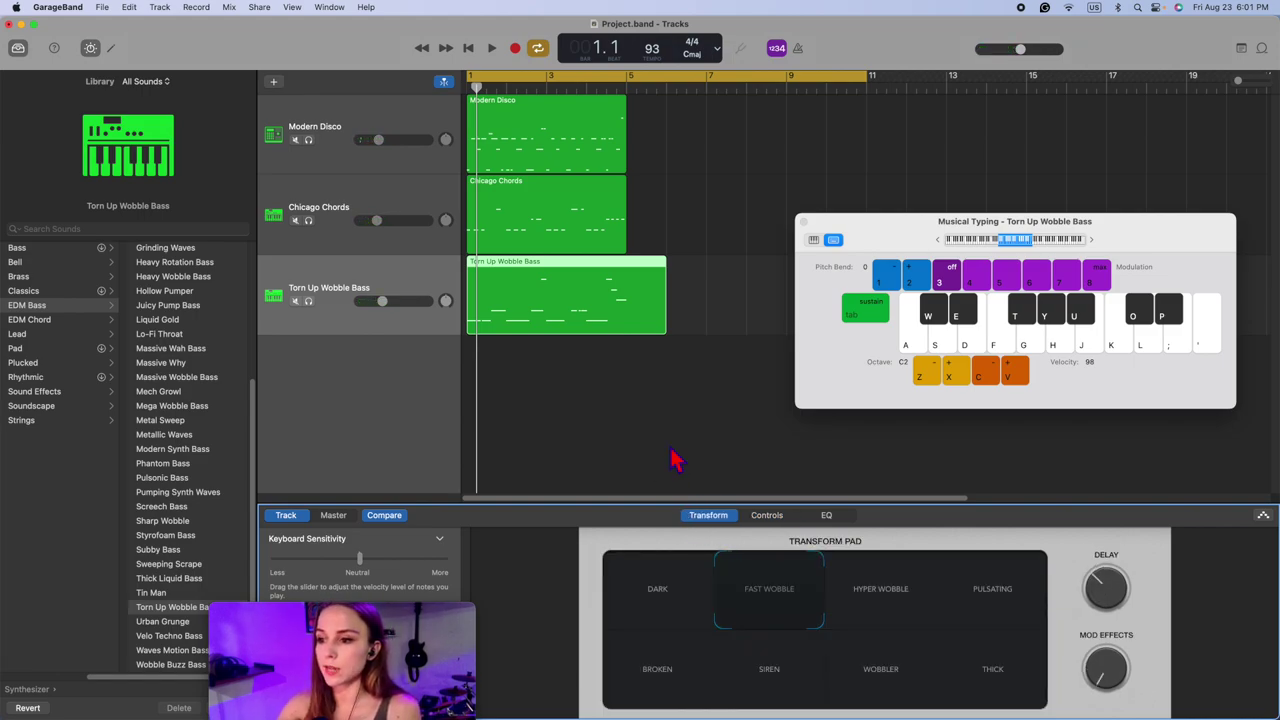
key(space)
key(space)
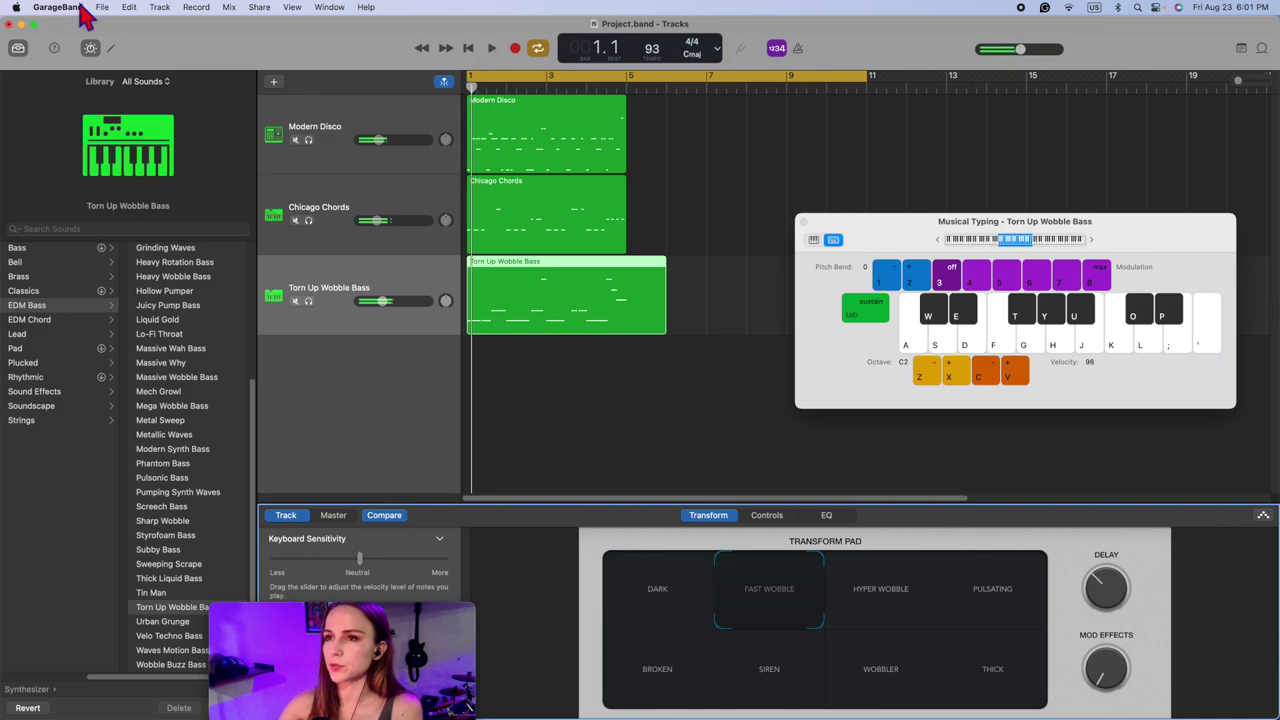
Step: Adjust Chicago Chords' sound during playback, raising its cutoff and lowering its resonance, and stop
click(406, 210)
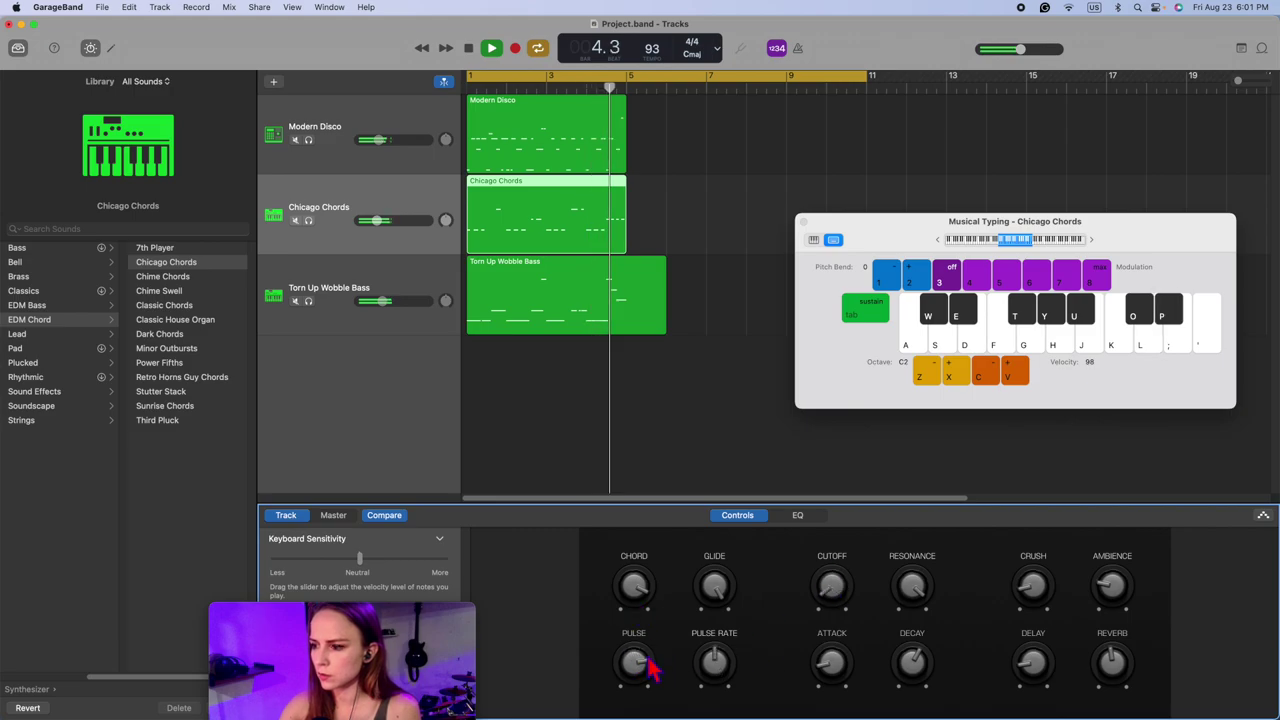
drag(912, 660, 917, 672)
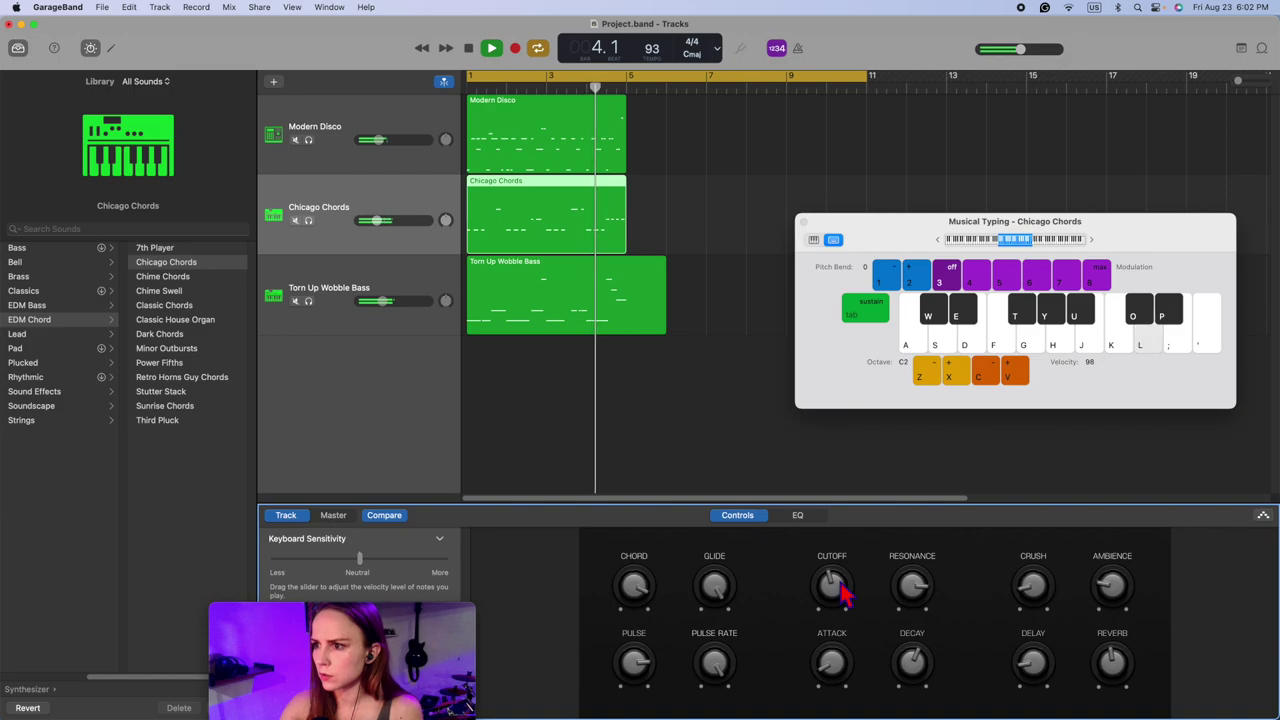
key(space)
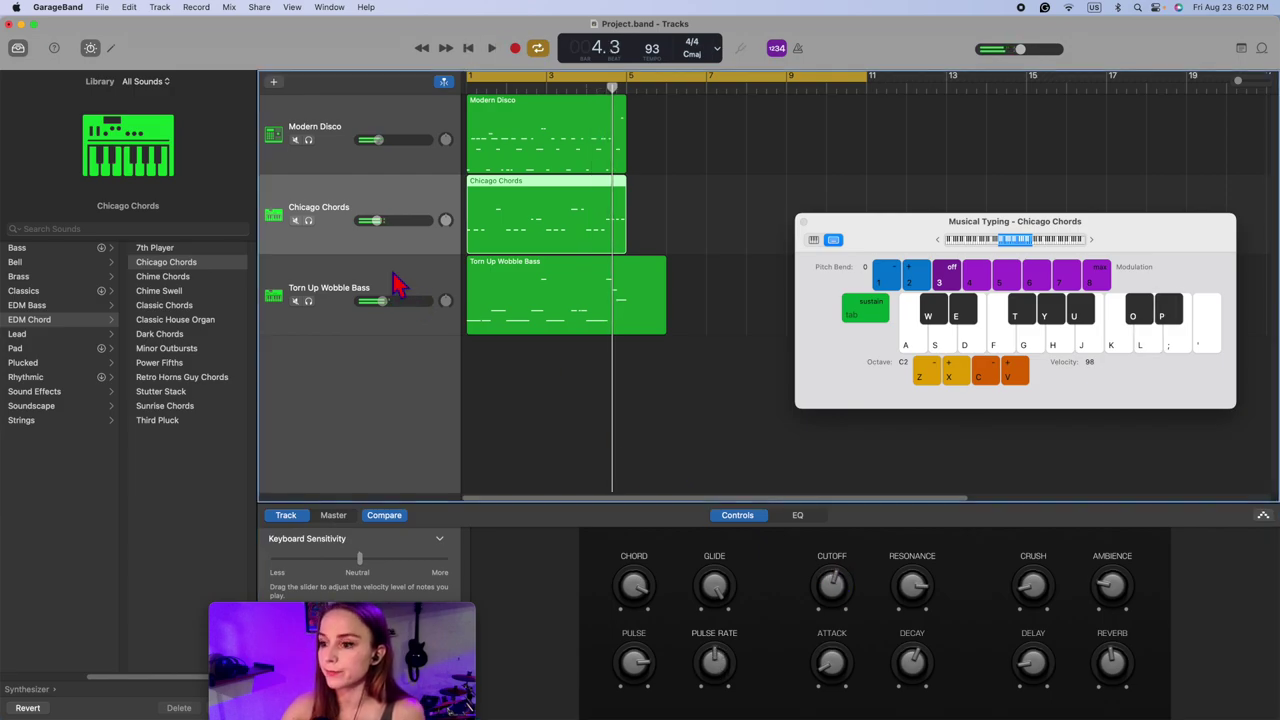
Step: Select the Torn Up Wobble Bass track and check its wobble rate control during playback
click(418, 297)
key(space)
click(767, 516)
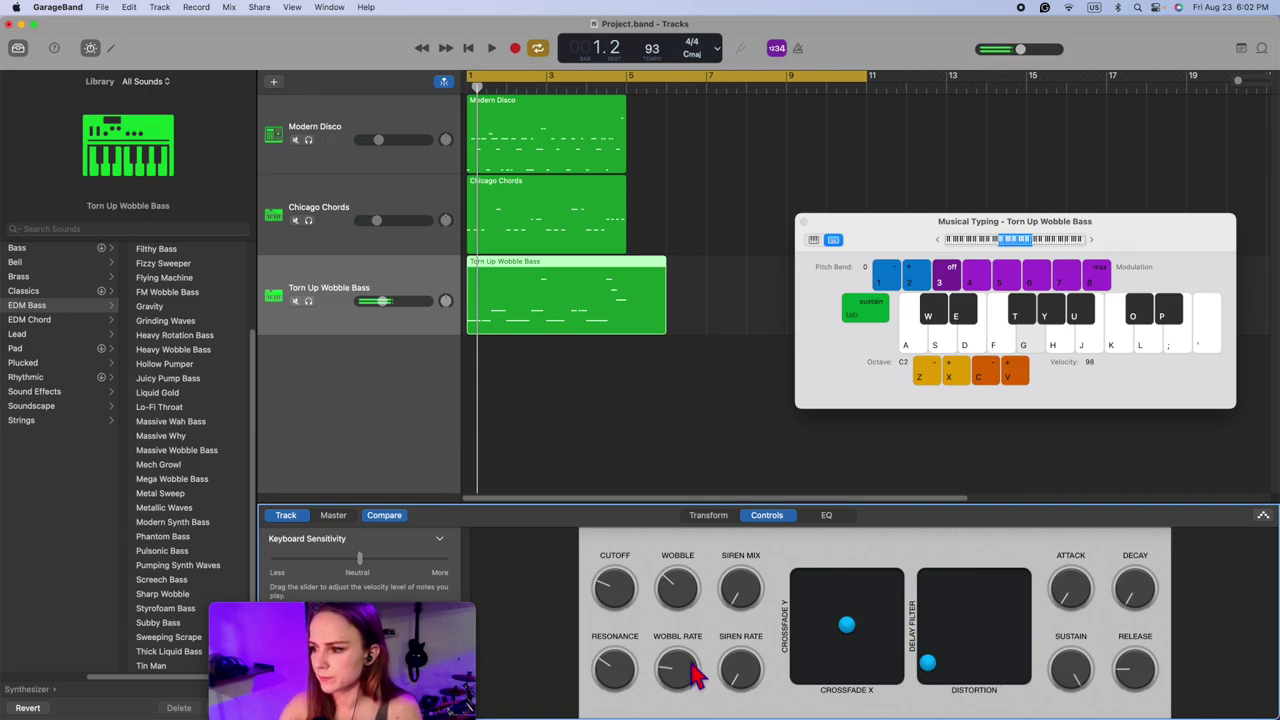
key(space)
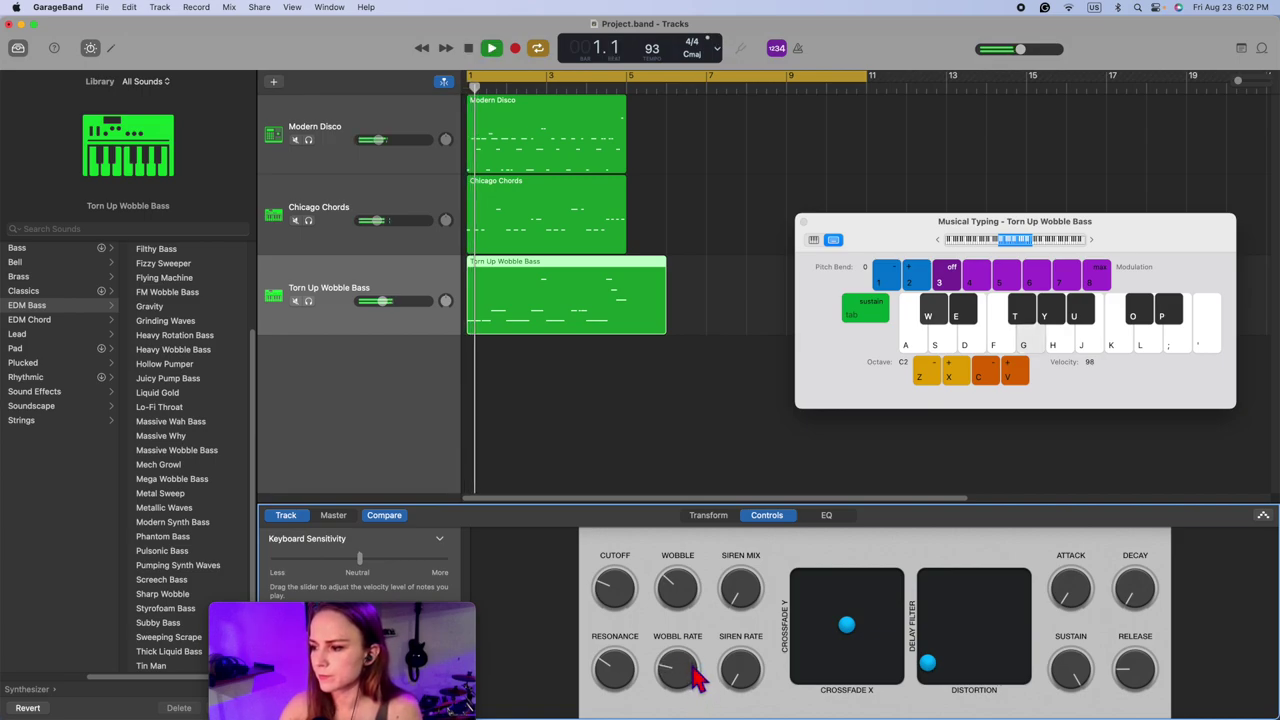
Step: Rehearse Transform Pad moves between Dark and Siren over the playing tracks, and stop at Dark
click(708, 515)
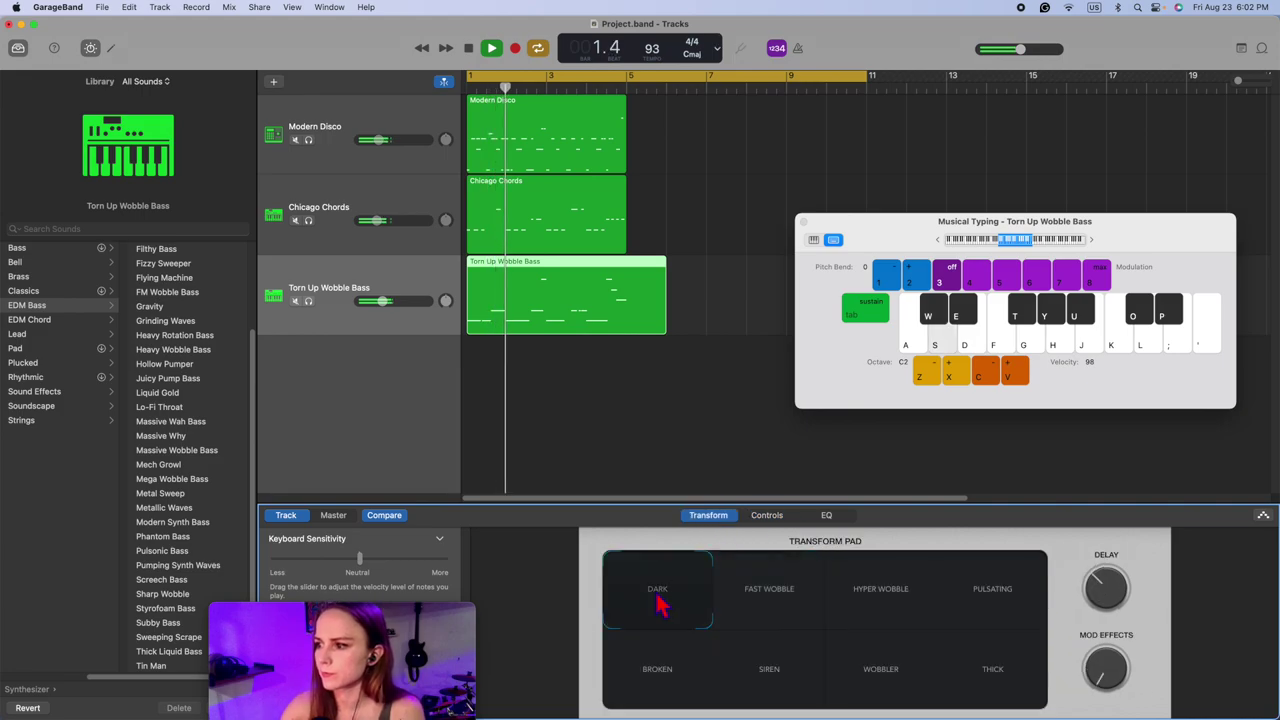
click(670, 599)
click(748, 654)
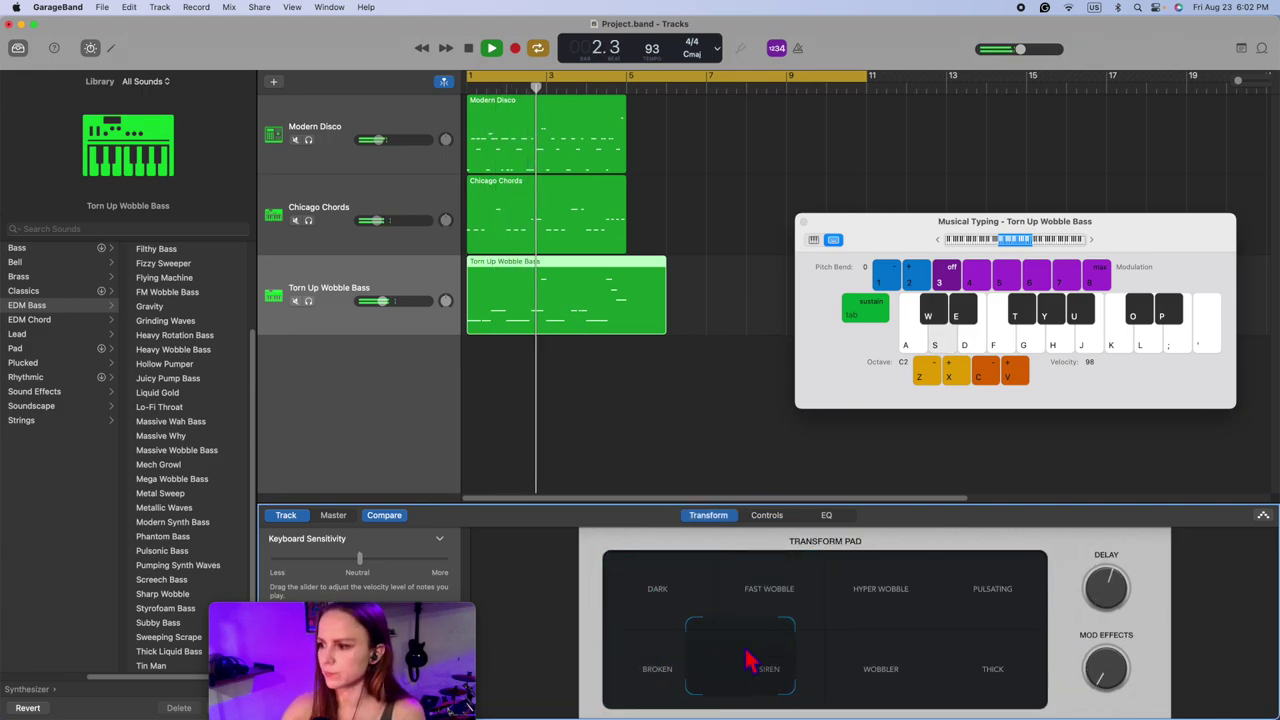
click(644, 585)
key(space)
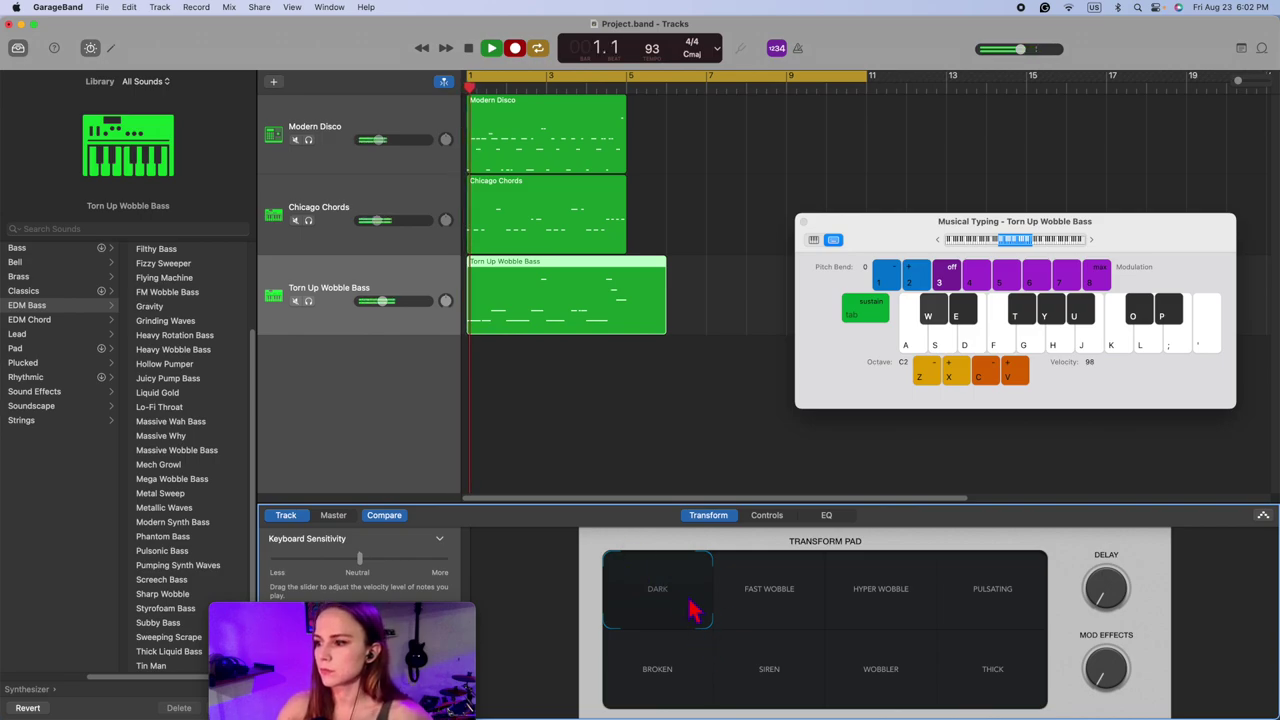
Step: Record Transform Pad moves among Dark, Fast Wobble and Siren over the Torn Up Wobble Bass region, and close Musical Typing
click(754, 603)
drag(697, 599, 723, 628)
click(774, 682)
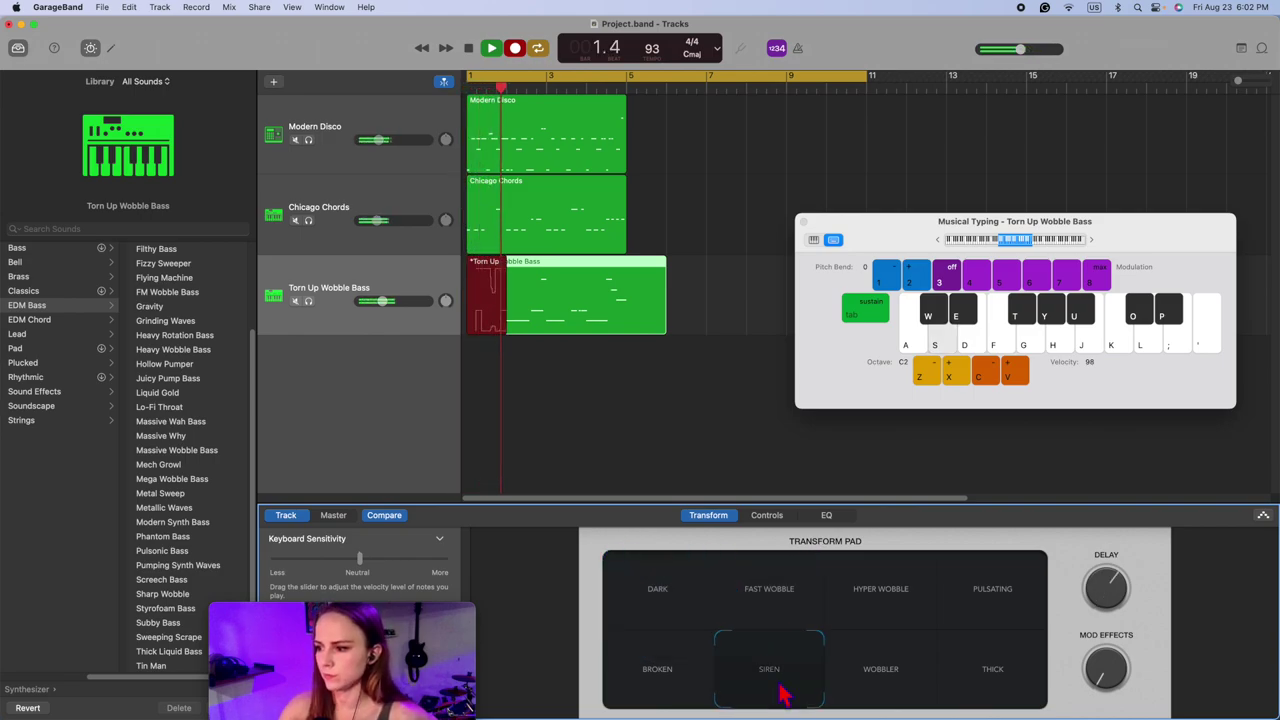
click(645, 591)
click(752, 610)
click(695, 606)
drag(700, 618, 657, 590)
click(804, 223)
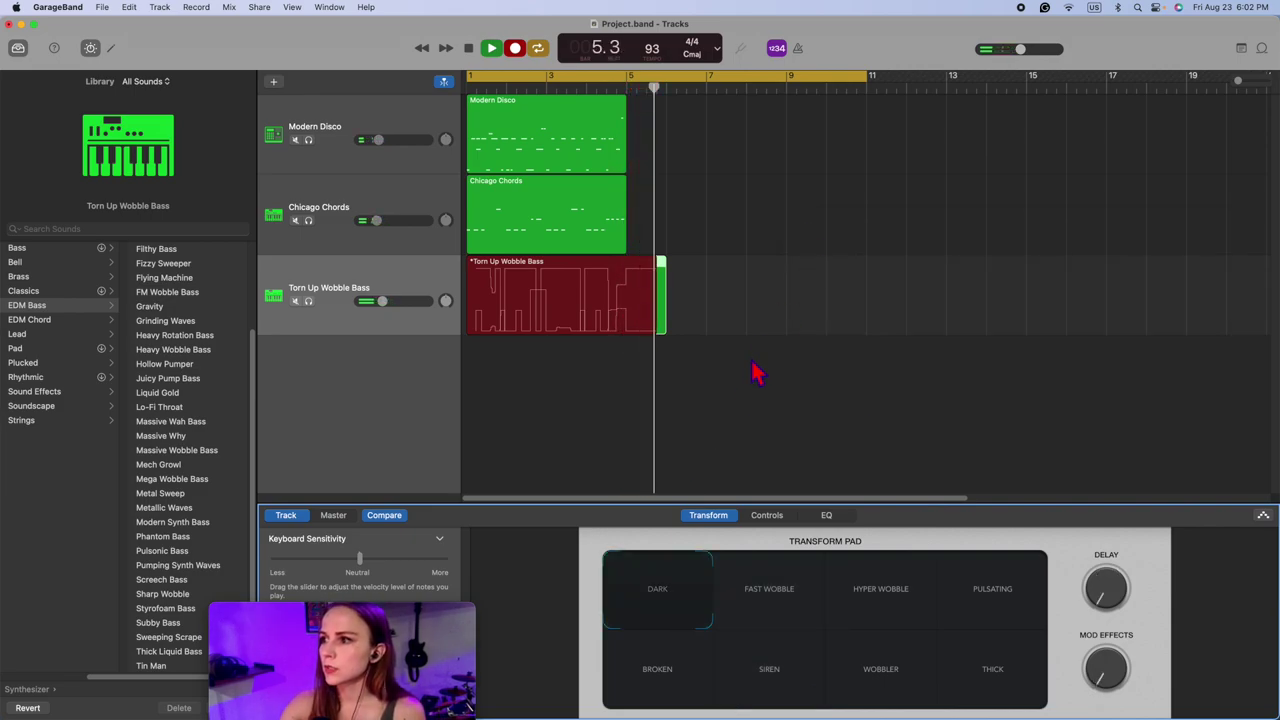
key(space)
Step: Play the song from the start to hear the recorded Transform Pad moves, and deselect the bass region
key(Return)
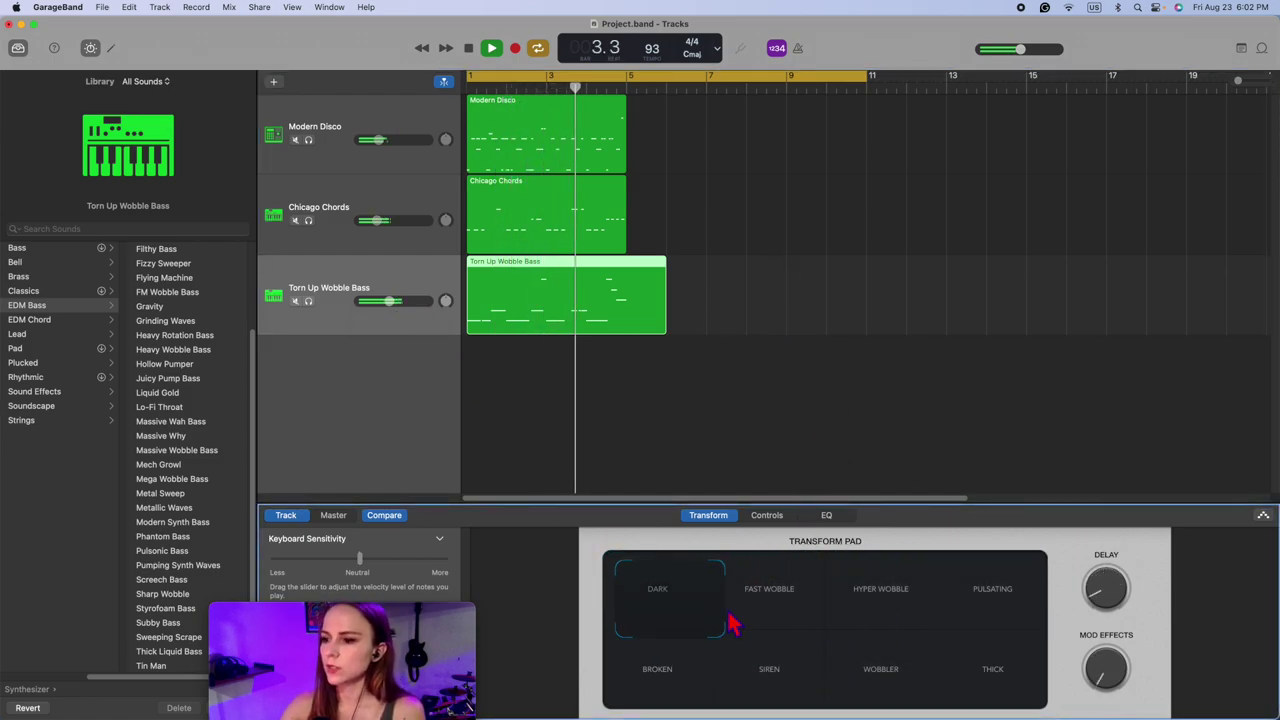
key(space)
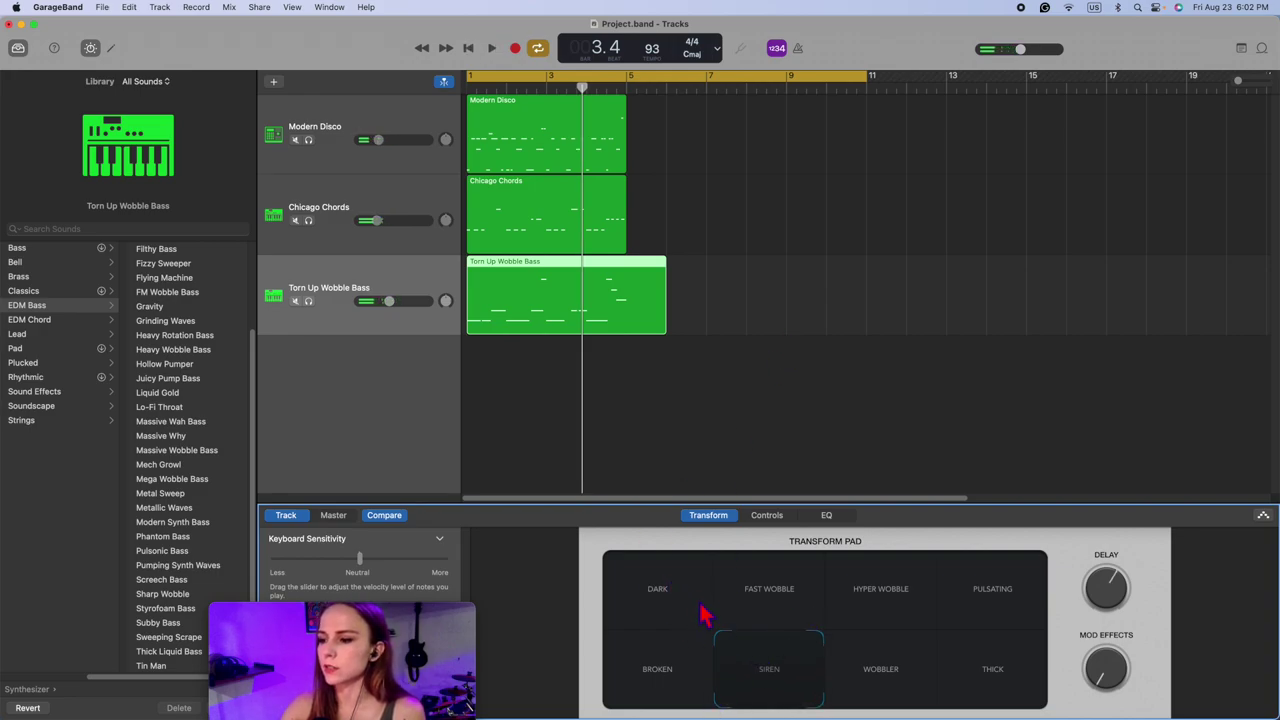
key(Return)
key(space)
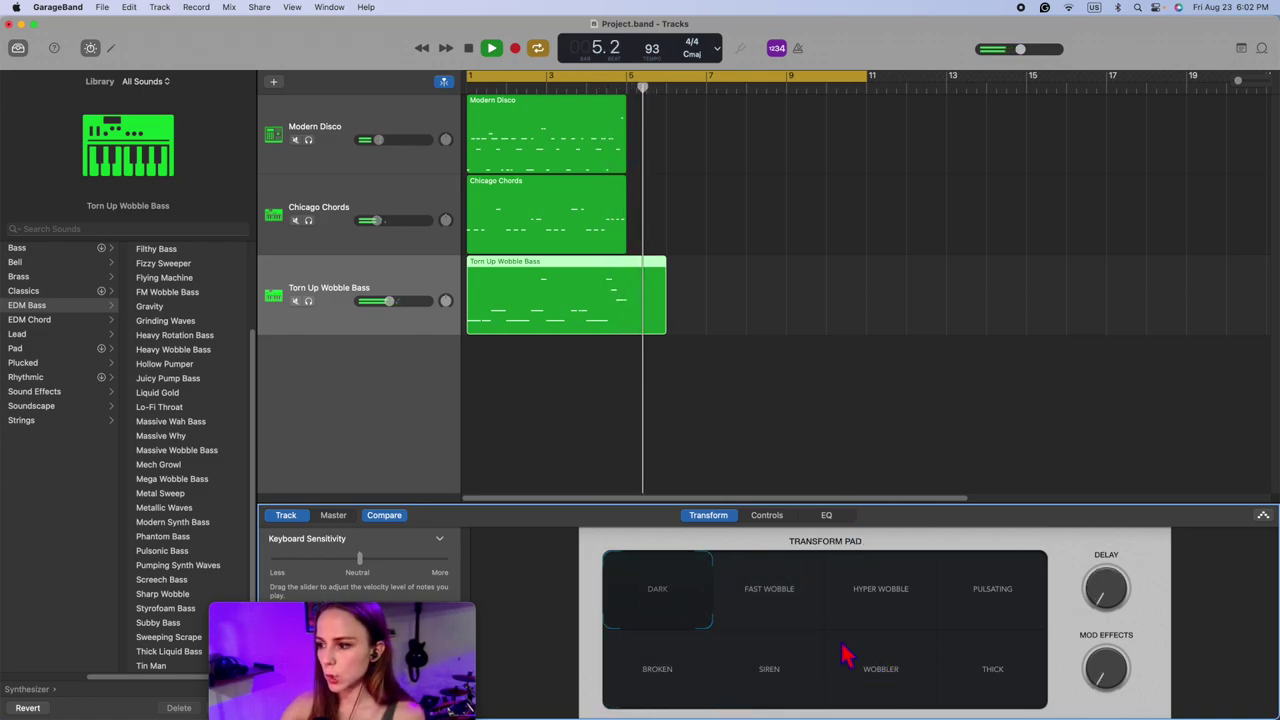
click(784, 322)
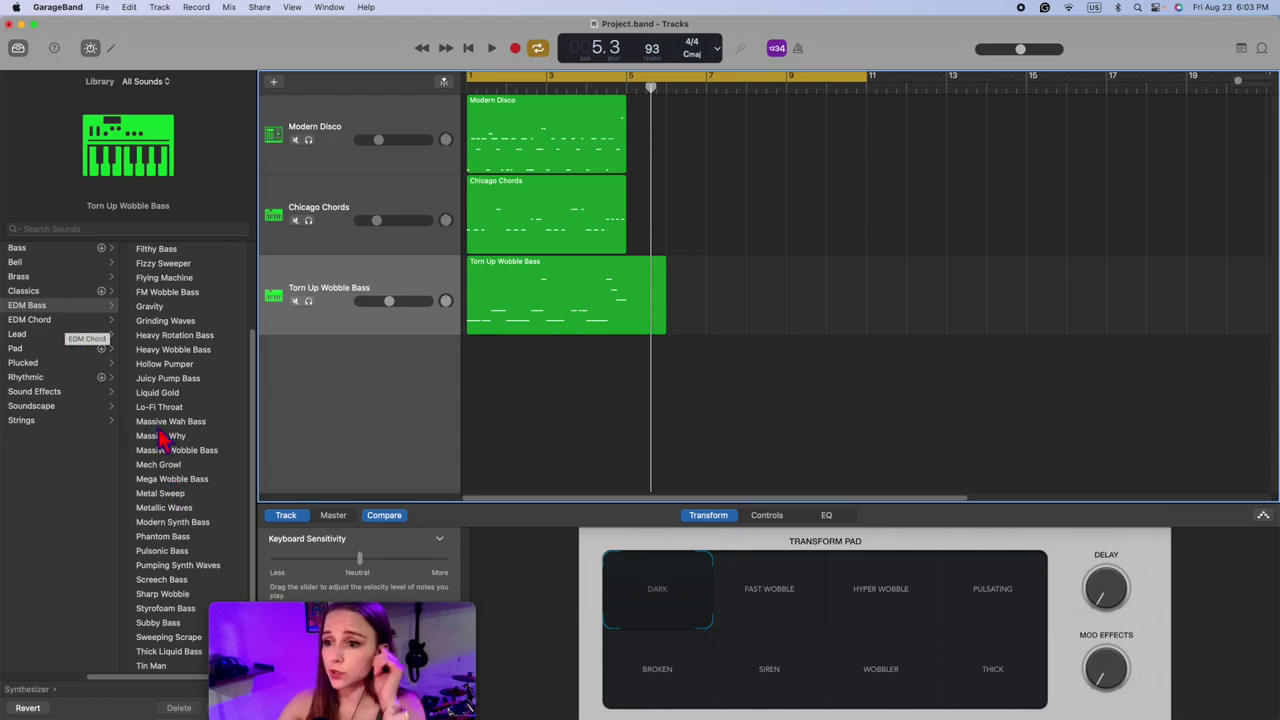
Step: Browse the synthesizer sounds in the EDM Bass, EDM Chord, Lead and Pad categories of the library
scroll(238, 533, down, 3)
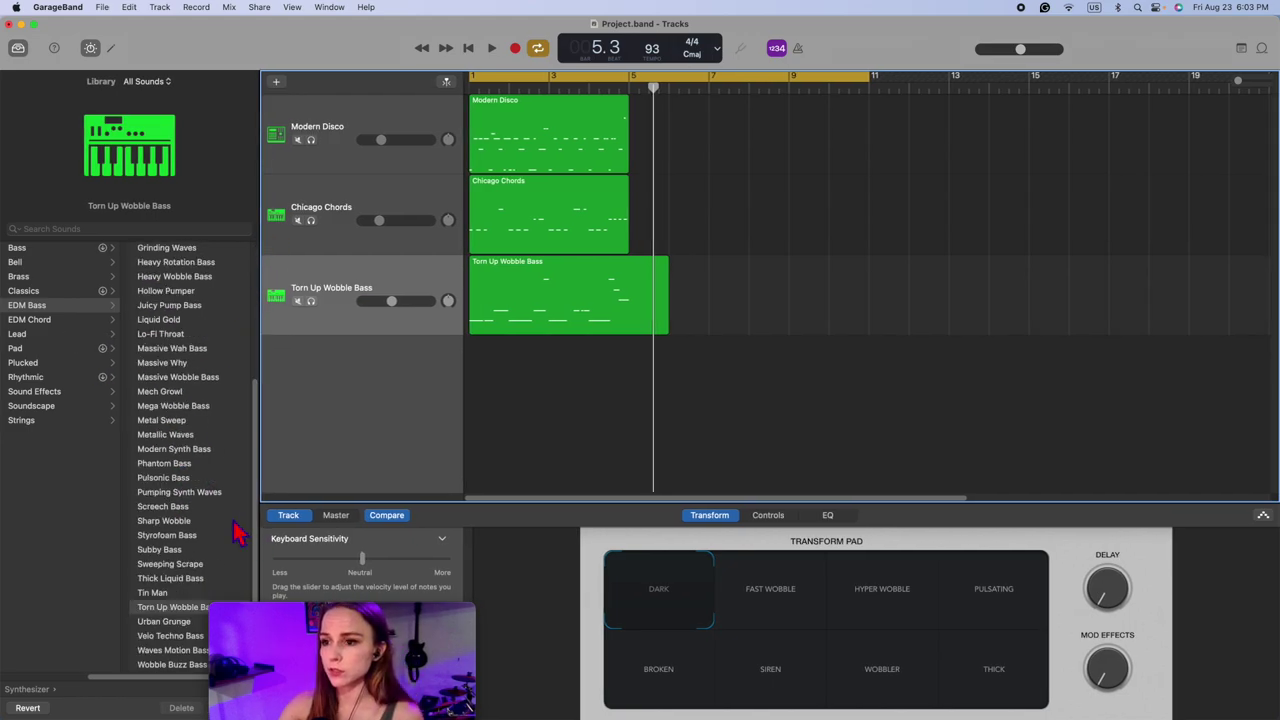
click(52, 320)
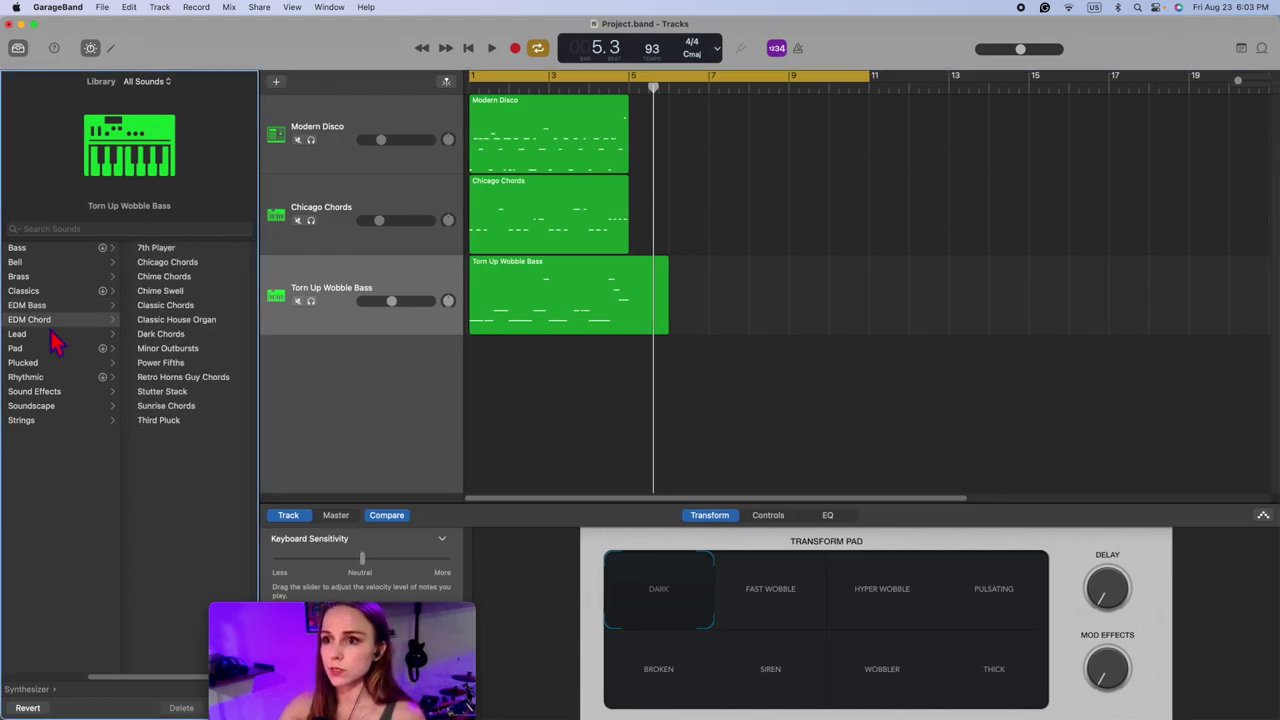
click(51, 348)
click(48, 323)
click(50, 334)
click(40, 305)
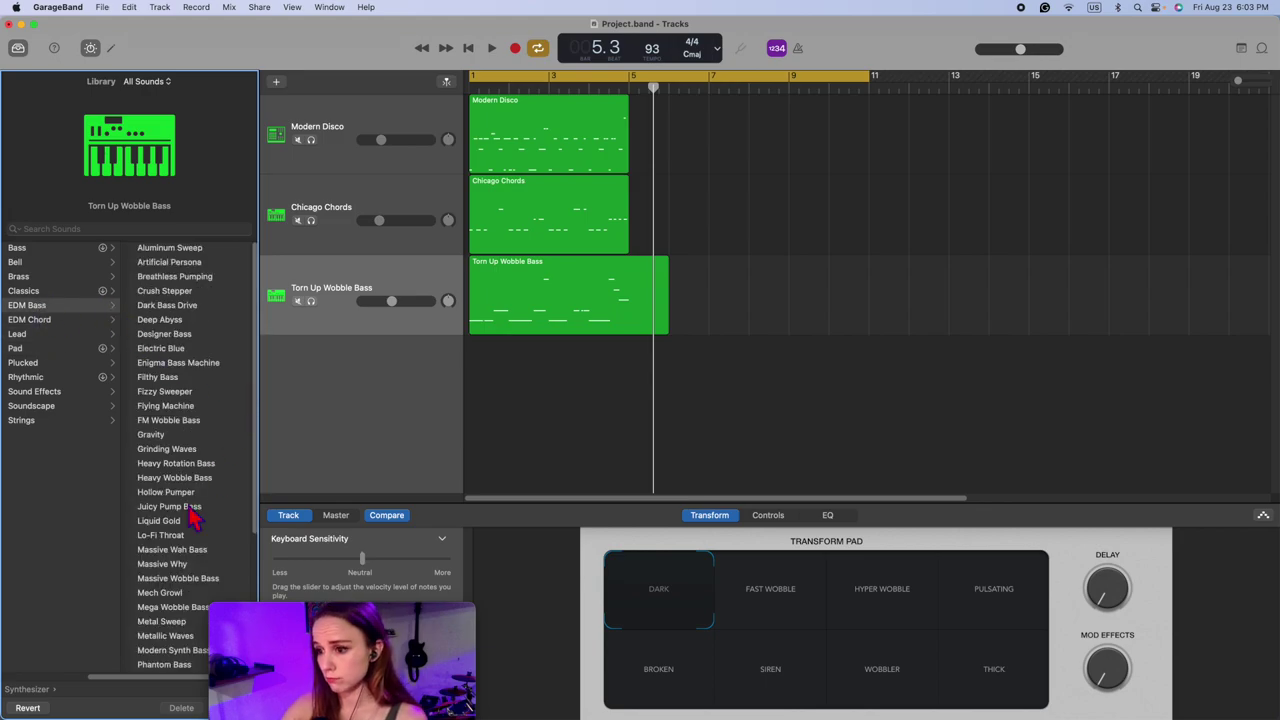
scroll(193, 515, down, 5)
scroll(190, 537, up, 5)
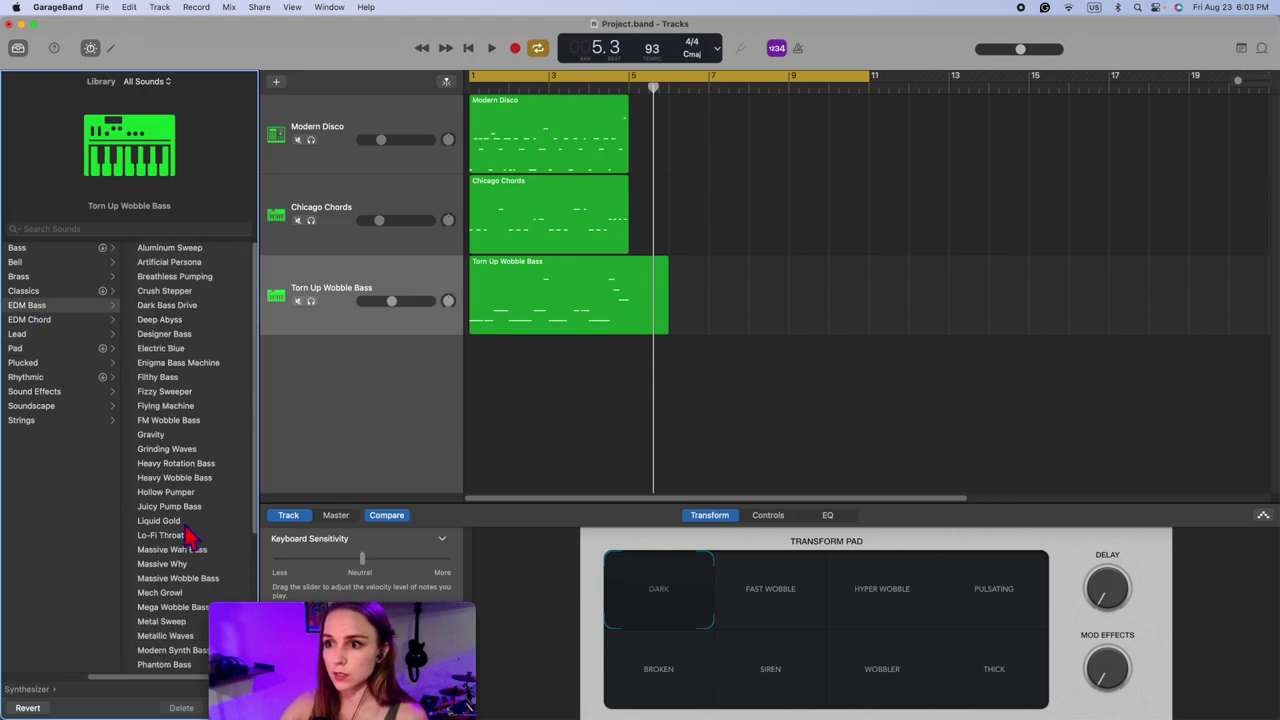
Step: Loop the Modern Disco region out to bar 21, with the playhead returned to the start of the song
click(766, 292)
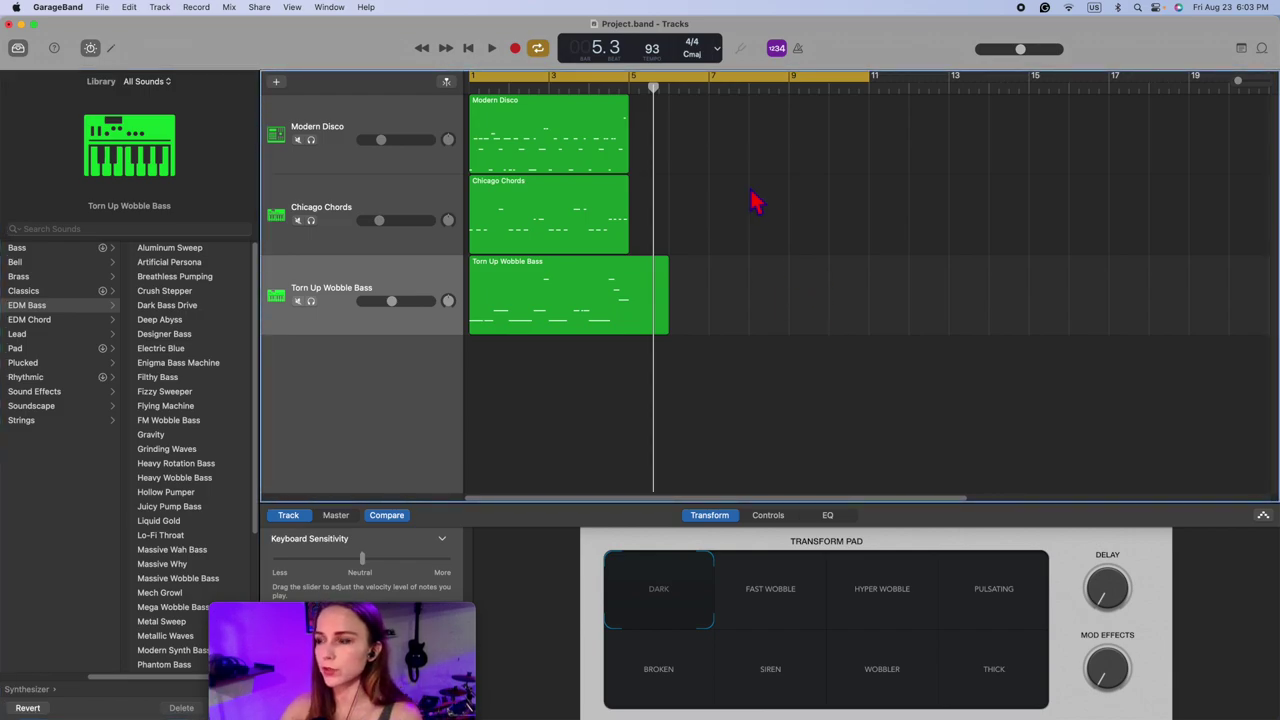
drag(680, 145, 620, 240)
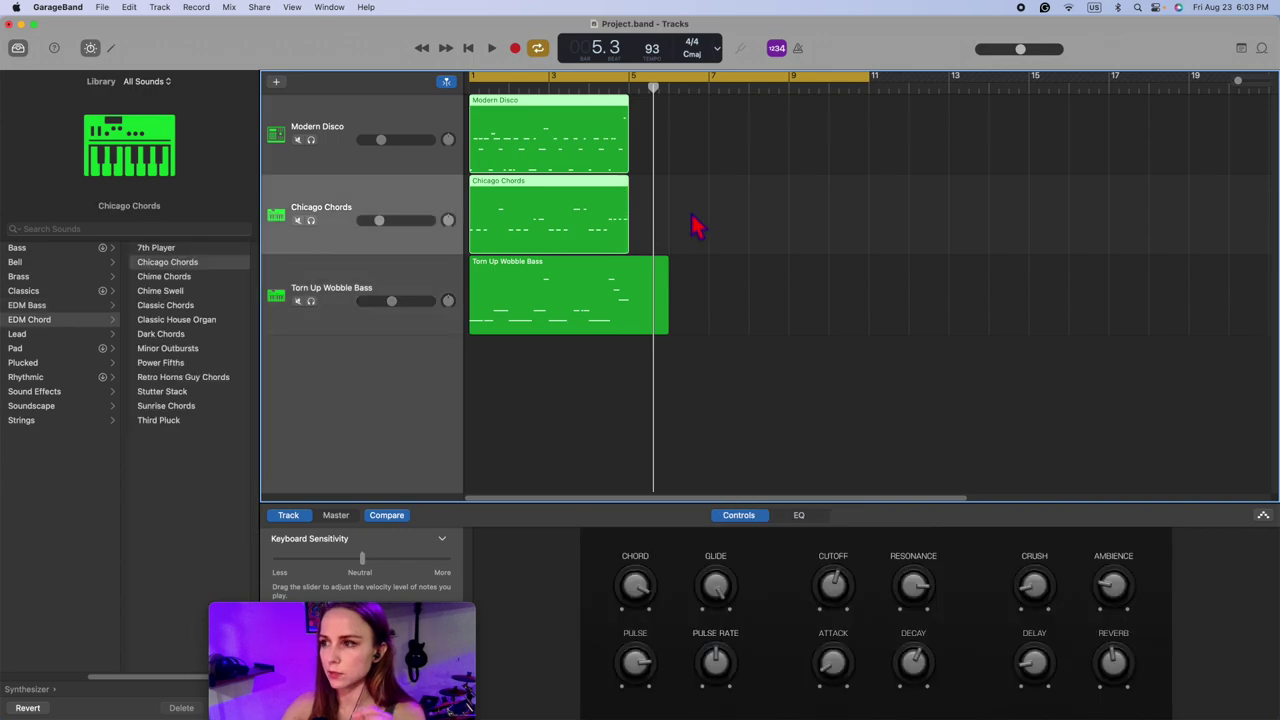
click(582, 130)
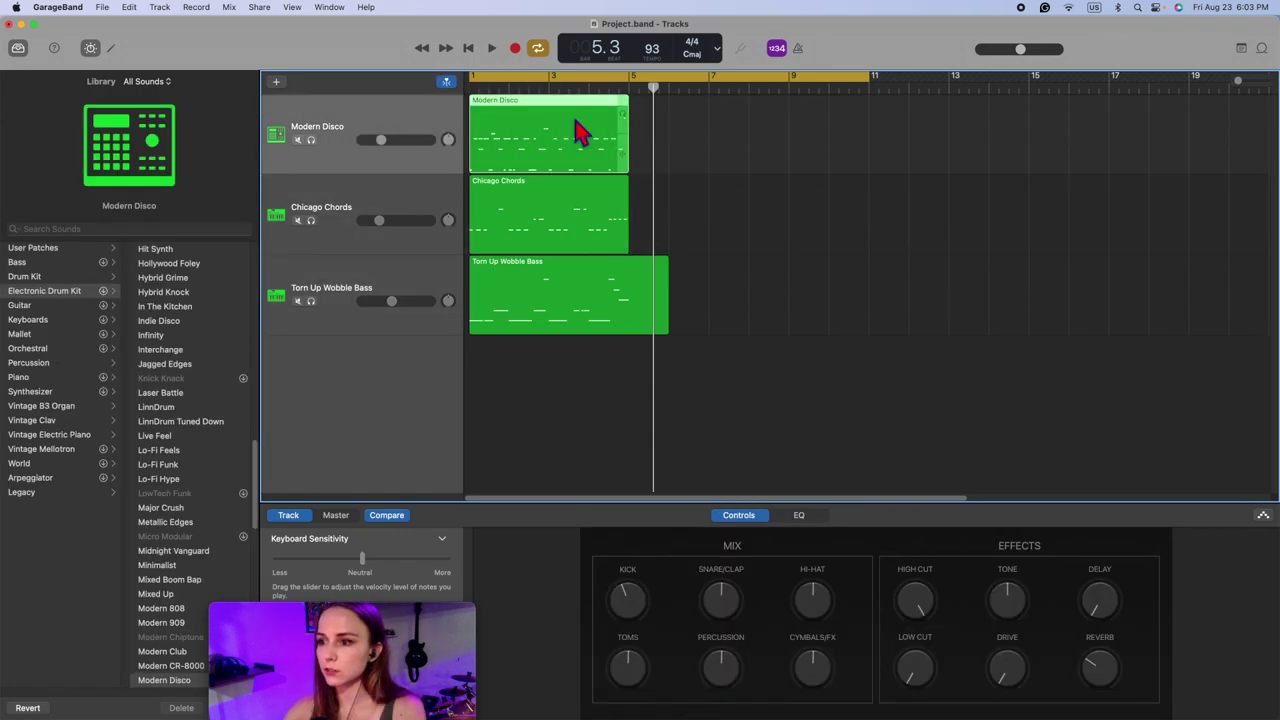
key(Return)
key(space)
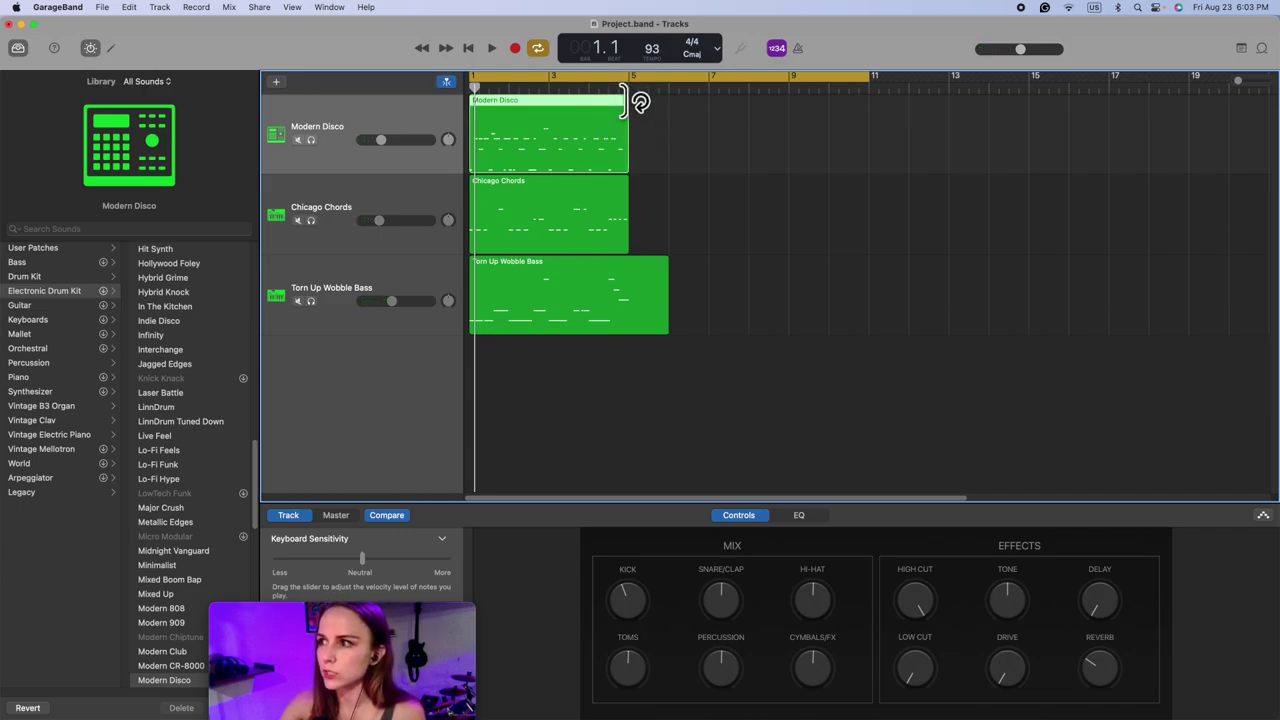
drag(628, 100, 1276, 178)
key(space)
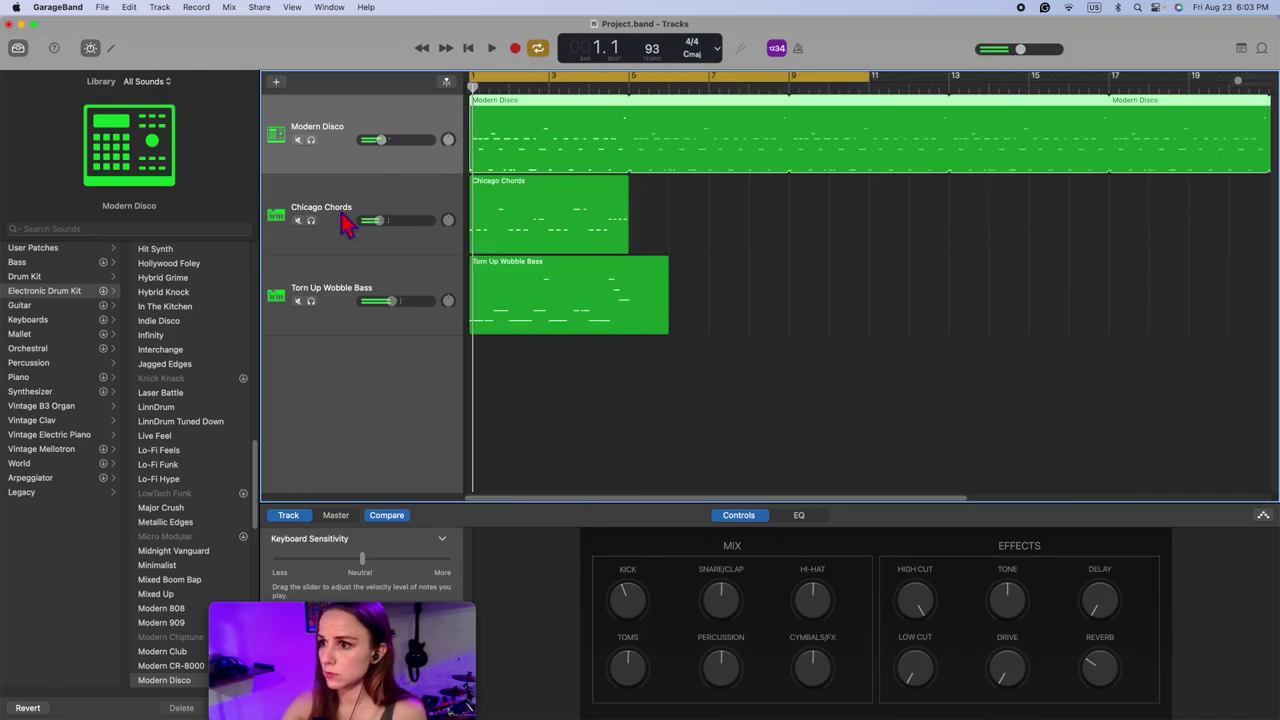
Step: Open the Chicago Chords region in the Piano Roll and try to loop it beyond bar 5
click(591, 218)
drag(627, 184, 840, 198)
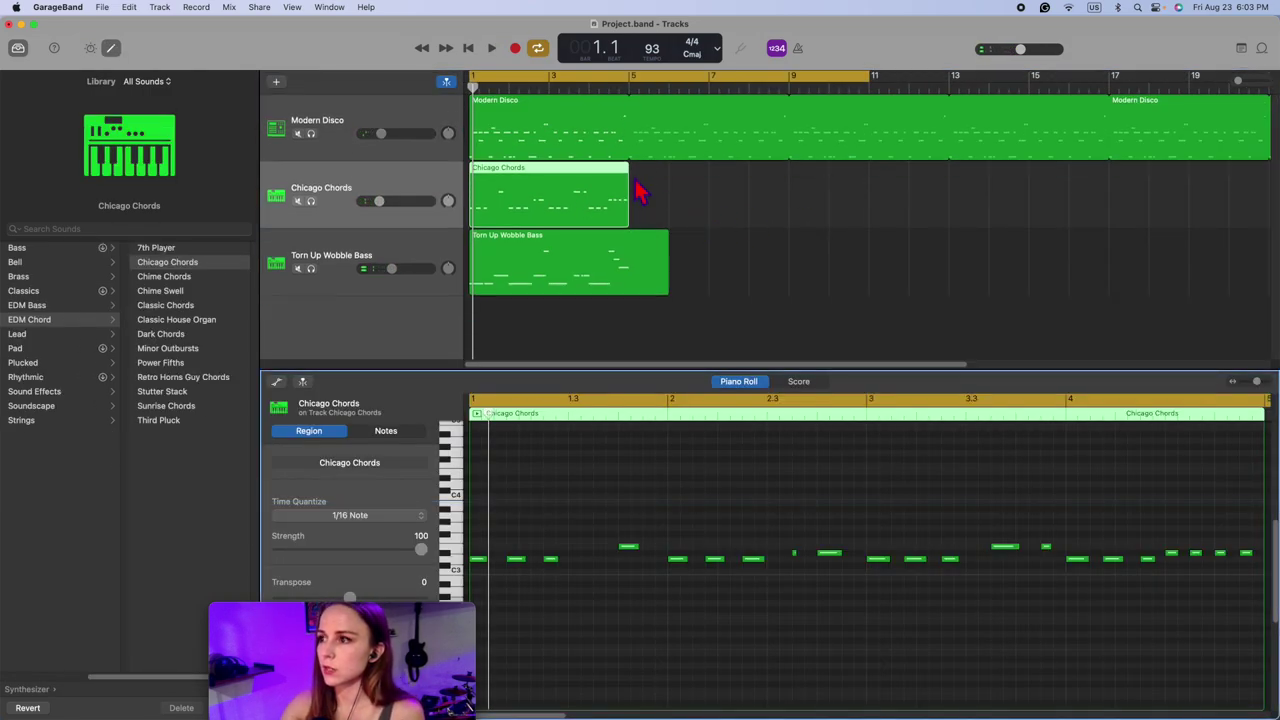
drag(632, 167, 630, 203)
click(714, 197)
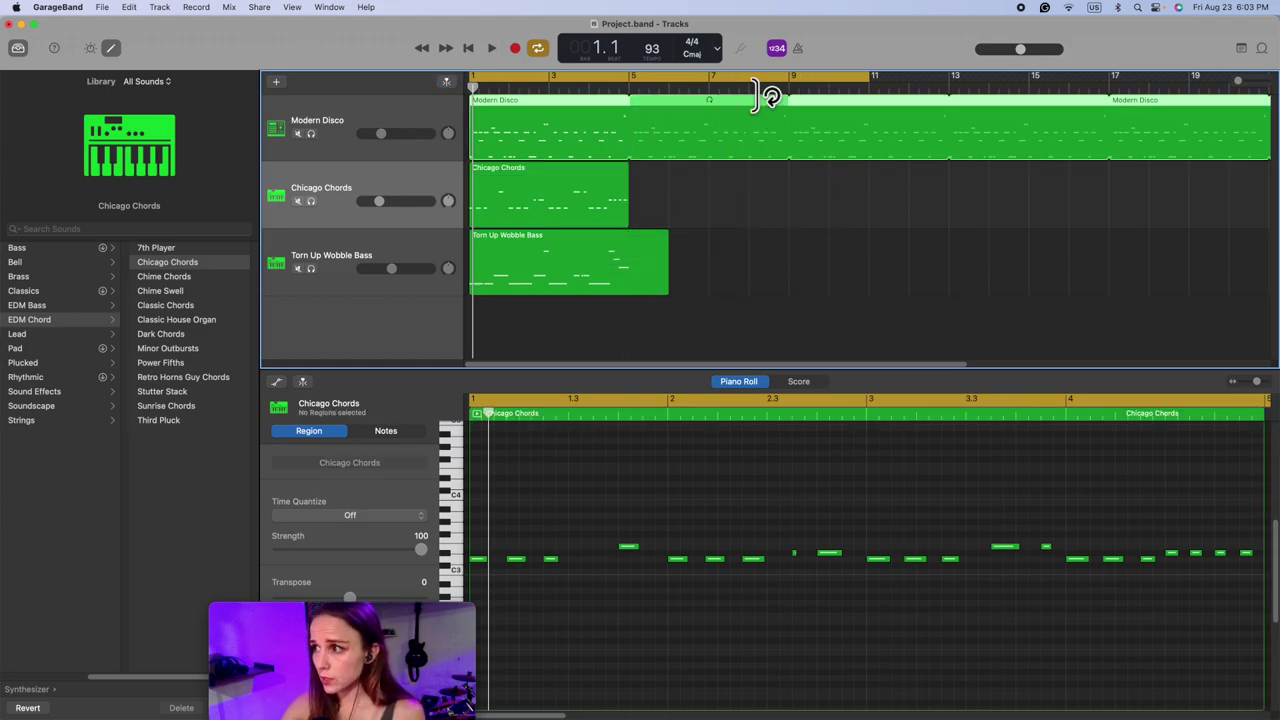
Step: Show the looped Modern Disco region in the Piano Roll and deselect its notes
click(756, 96)
click(758, 220)
click(691, 151)
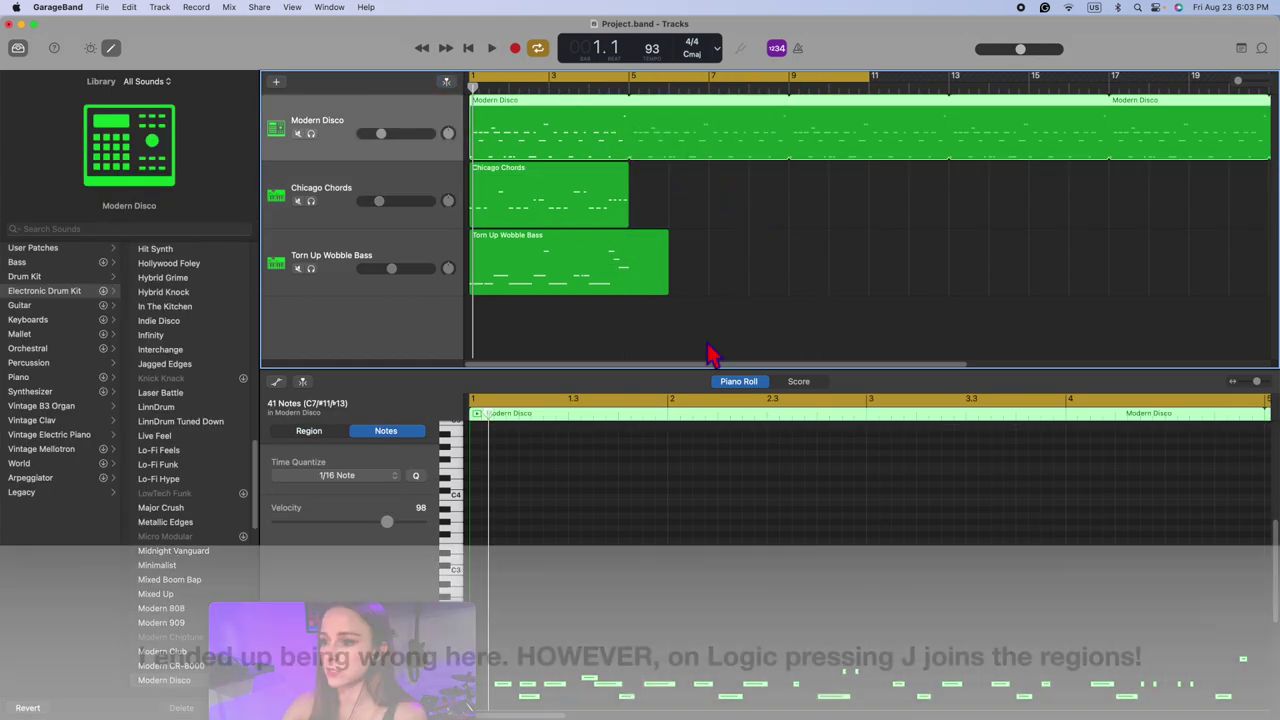
click(826, 558)
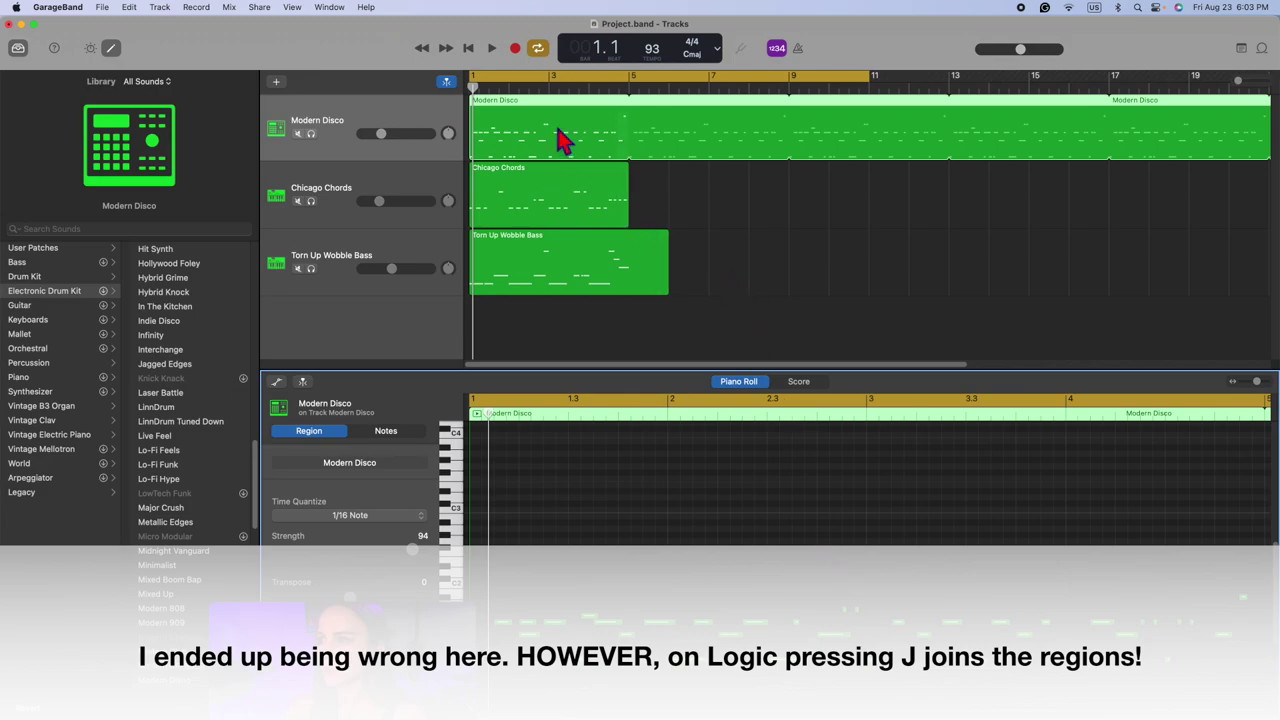
Step: Place the playhead at bar 5, select the Modern Disco region and clear its note selection
click(627, 80)
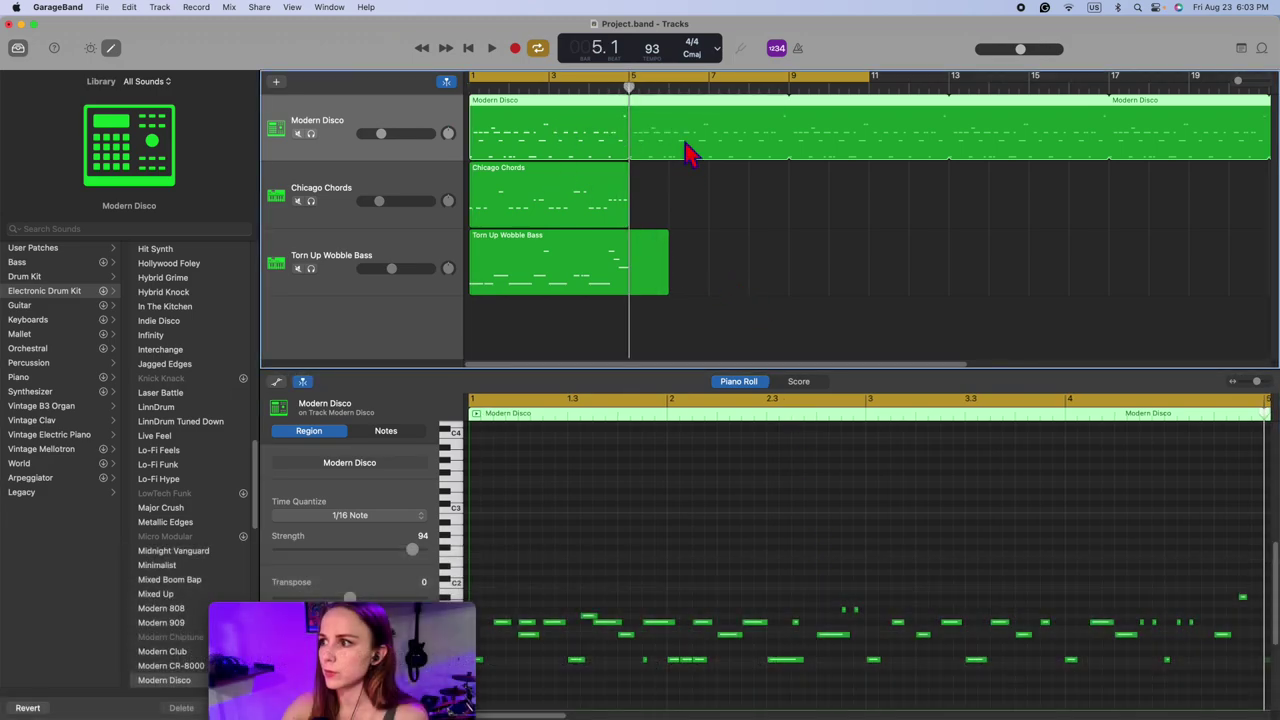
key(e)
key(e)
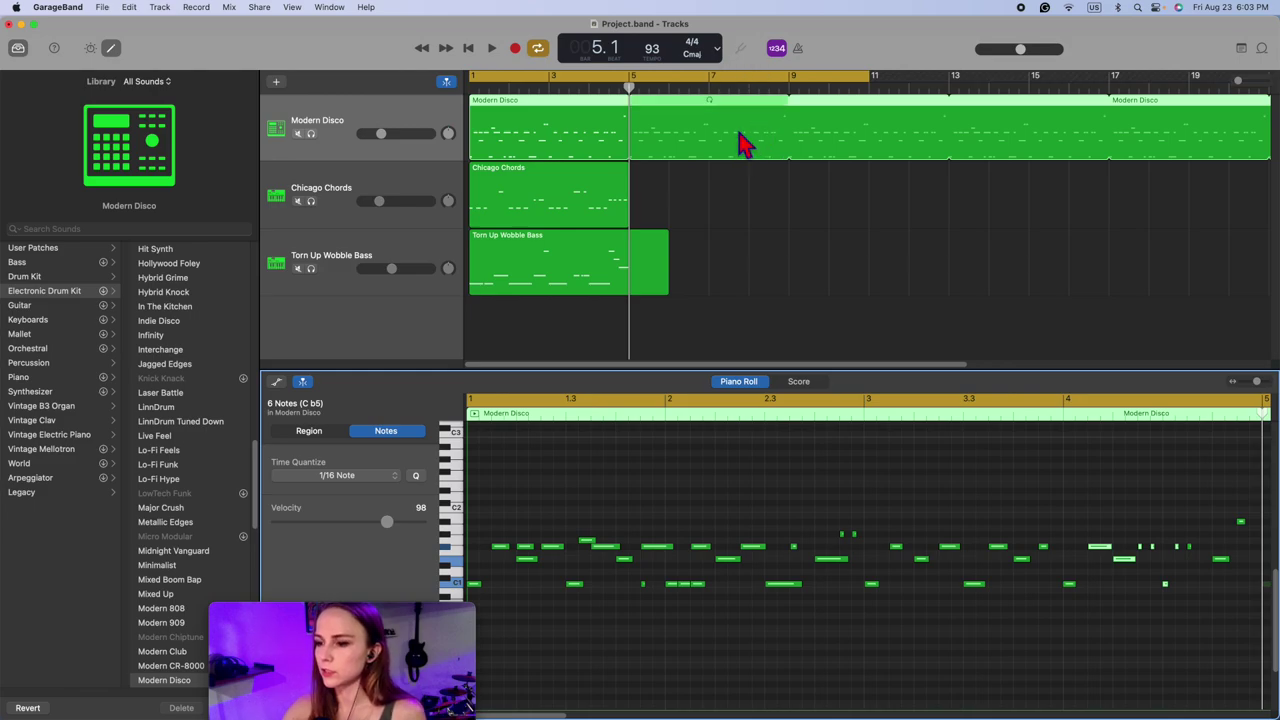
click(575, 137)
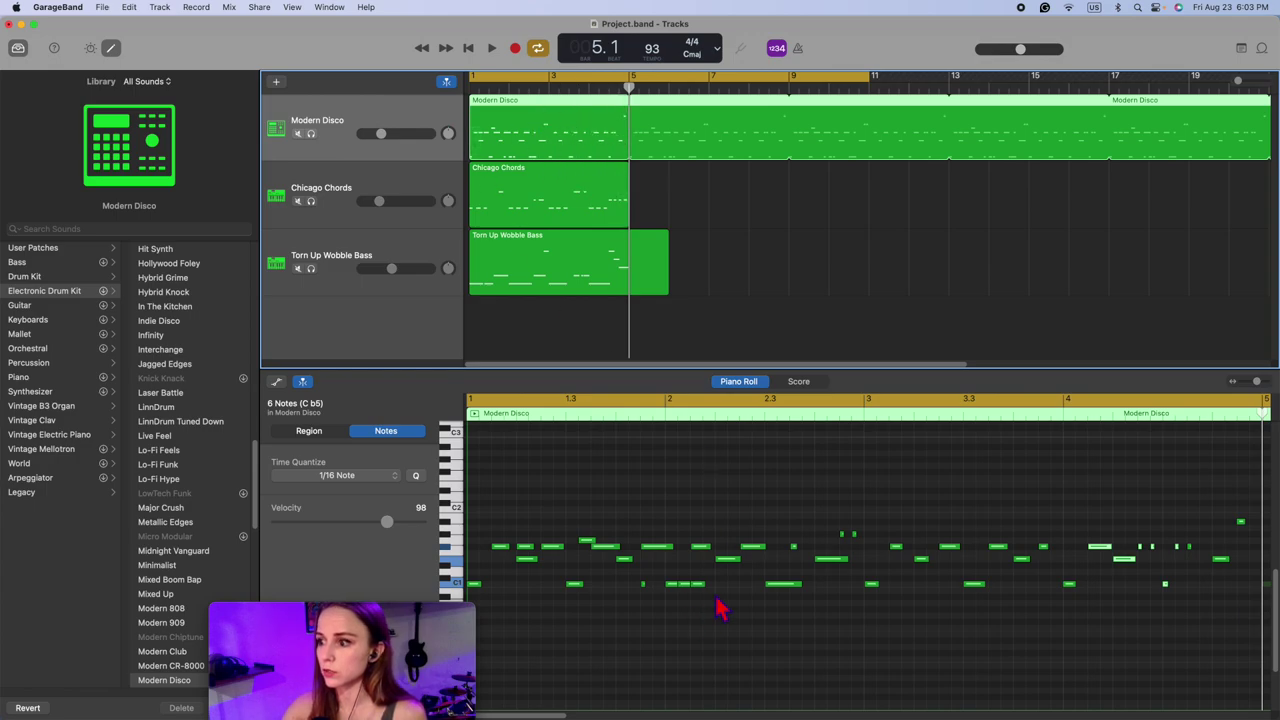
click(778, 647)
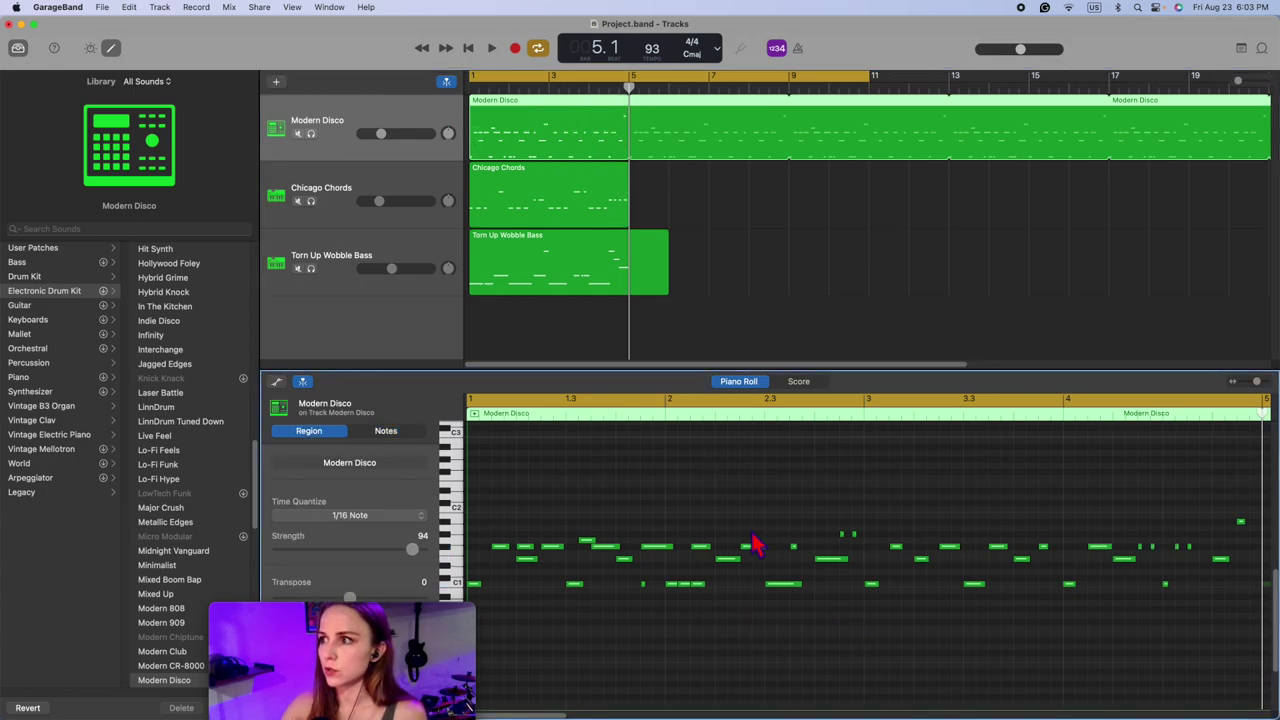
Step: Examine the editing commands available for the looped Modern Disco region to look for a way to join its loops
click(722, 197)
click(738, 104)
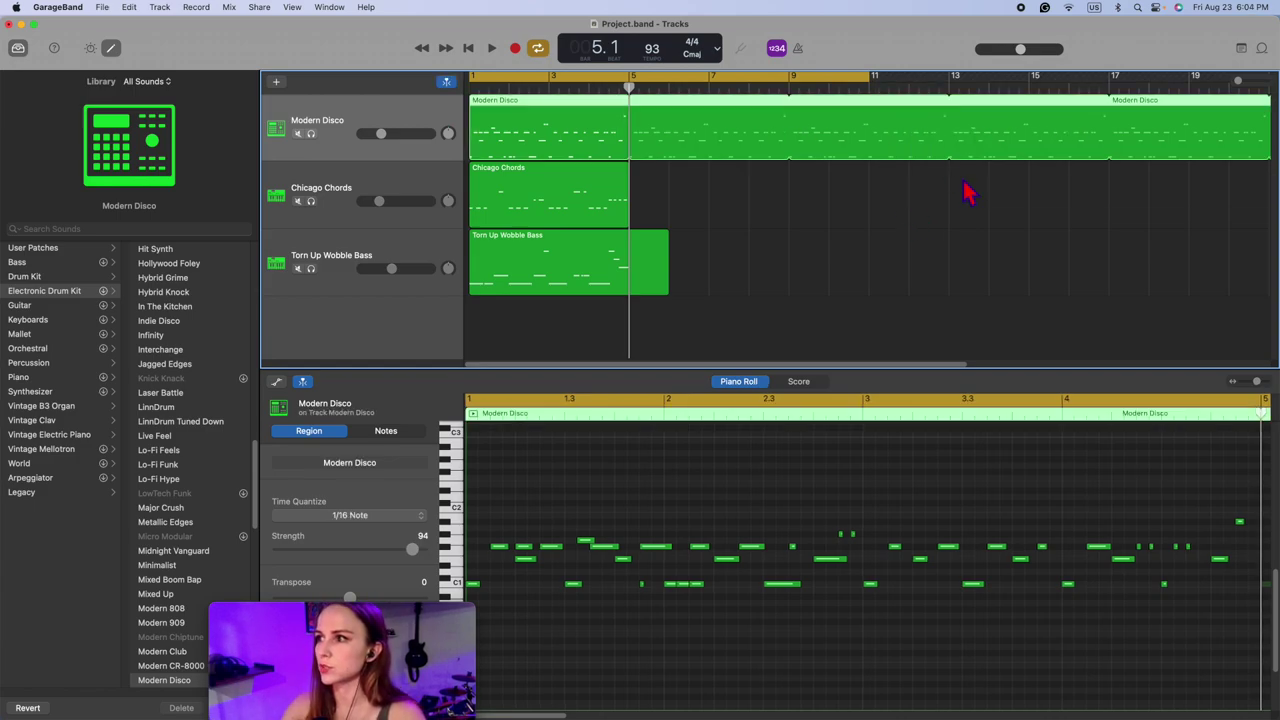
click(822, 215)
click(737, 143)
right_click(737, 140)
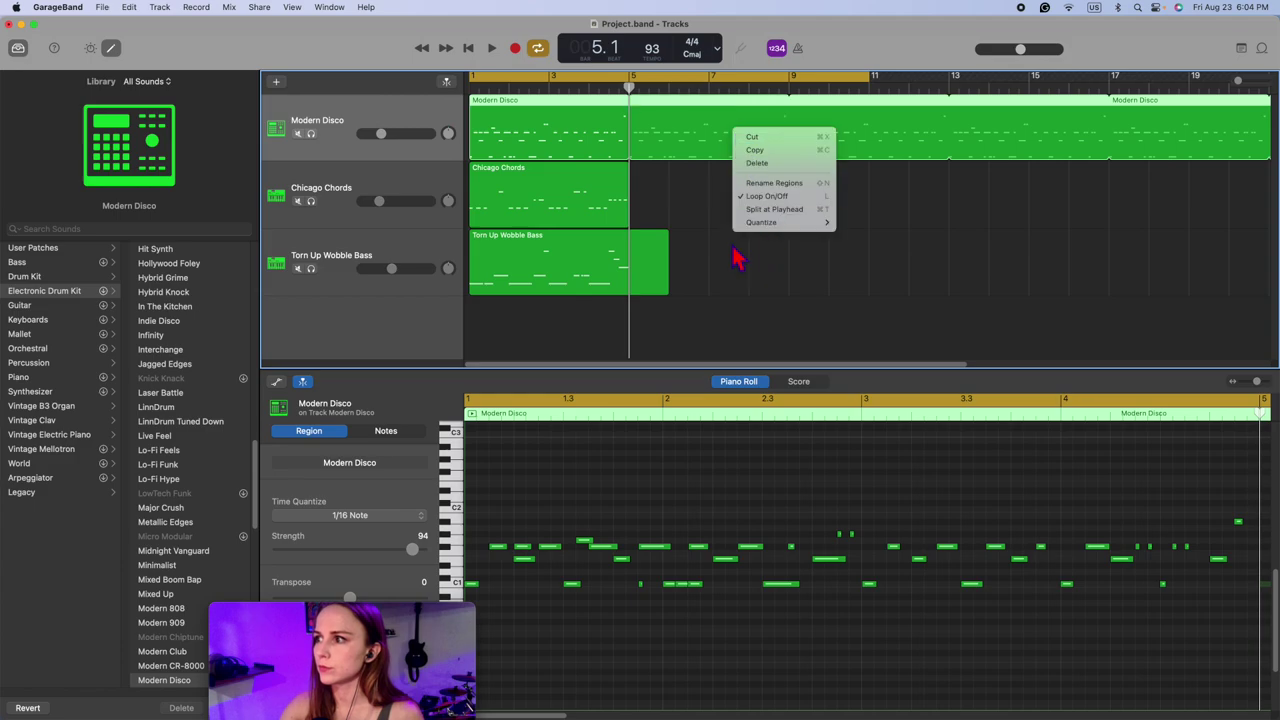
click(737, 251)
click(693, 180)
click(655, 143)
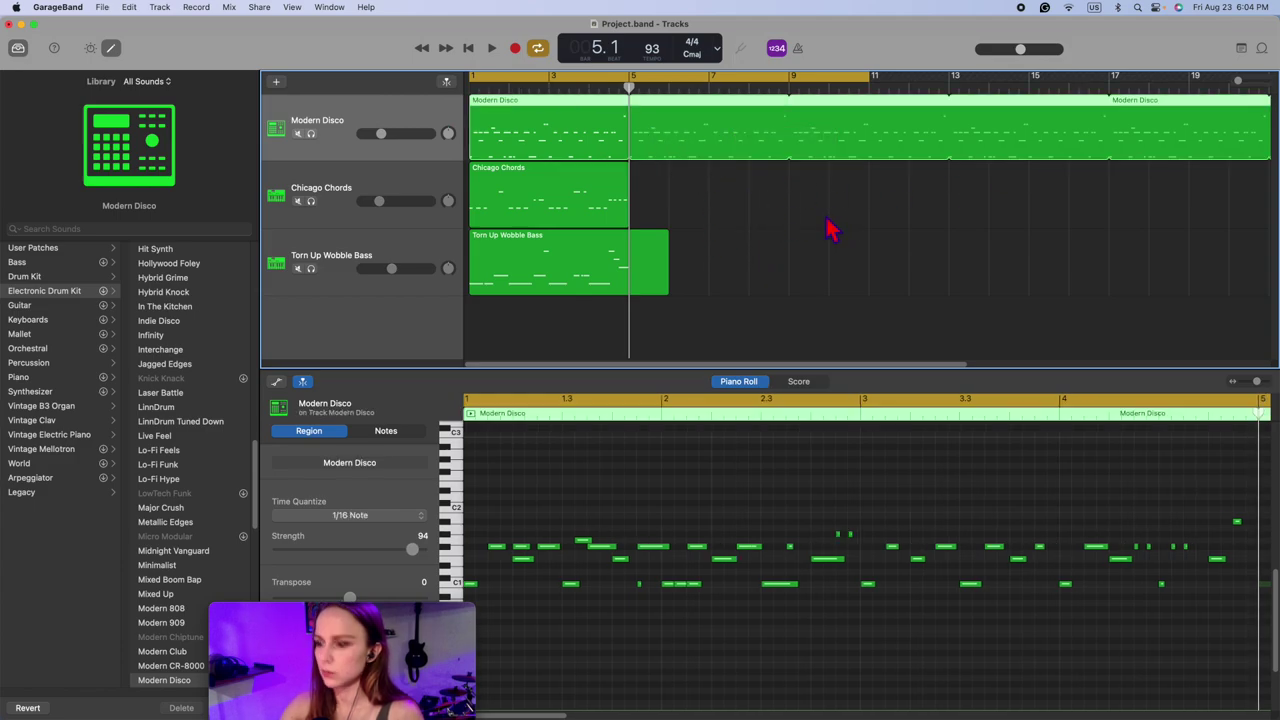
click(860, 204)
right_click(772, 127)
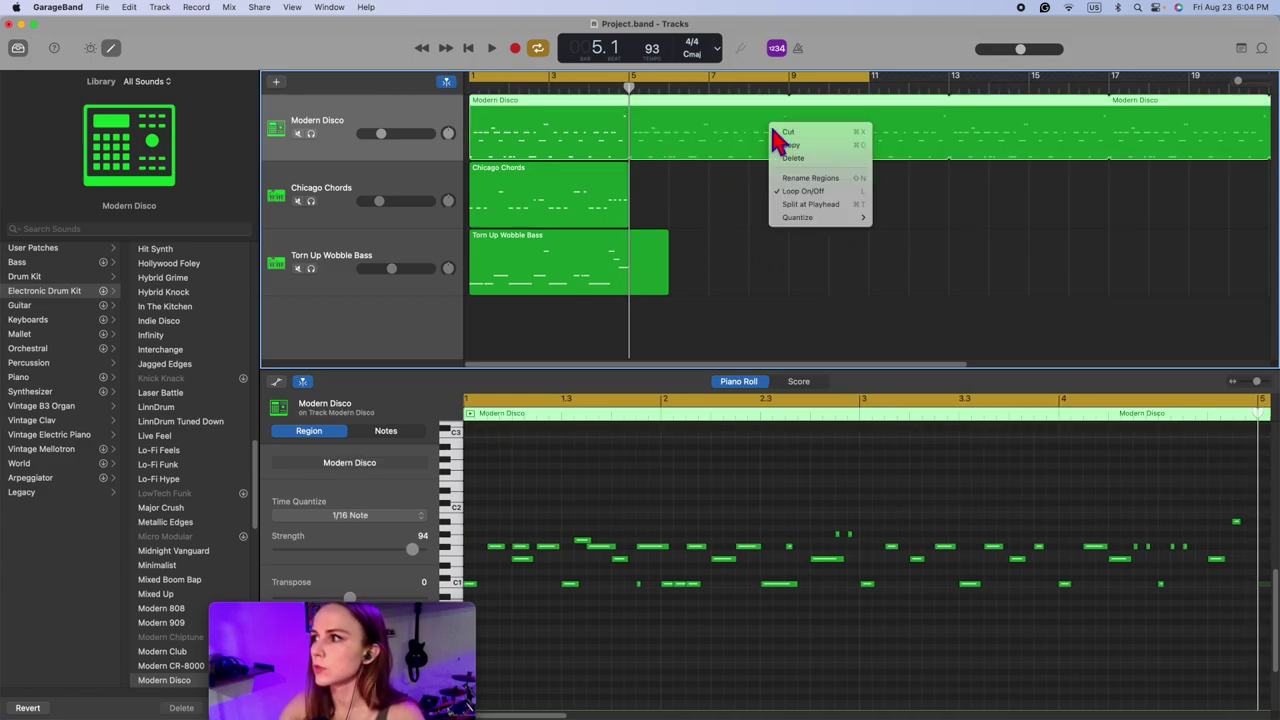
click(700, 200)
right_click(697, 139)
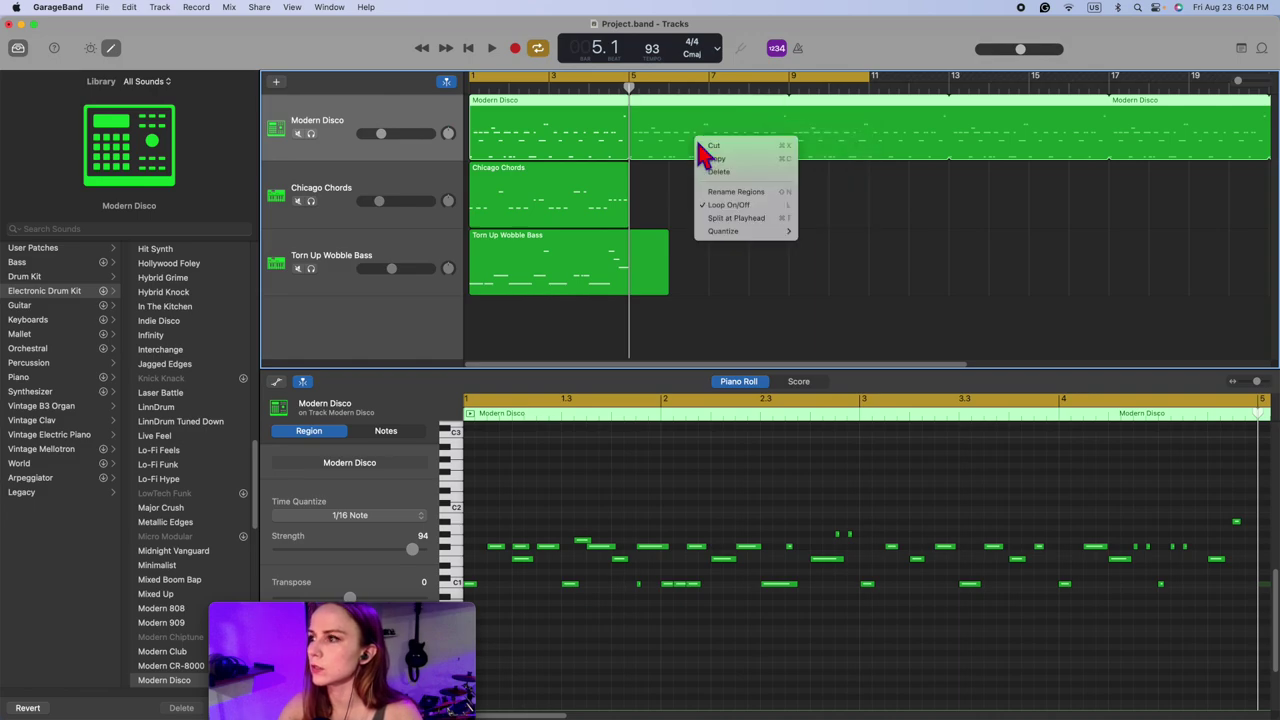